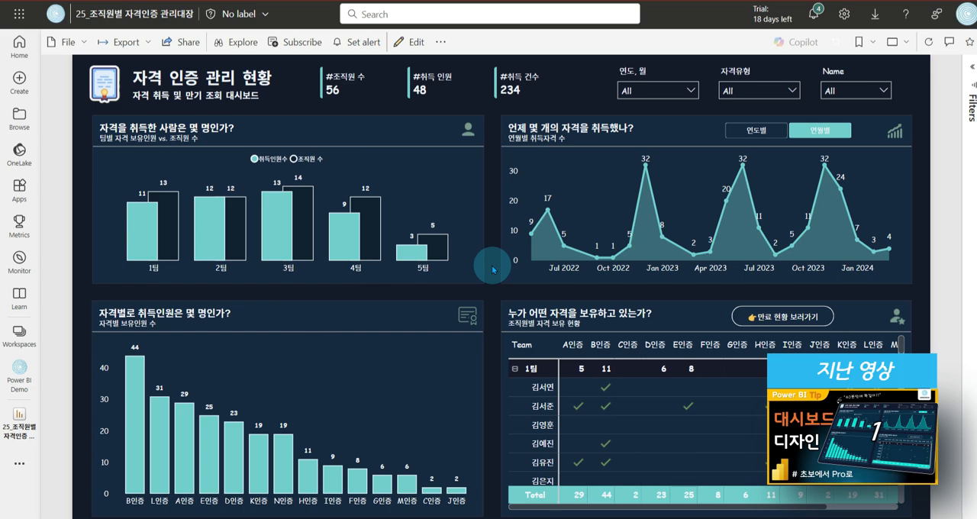
Open the qualification expiry detail page and examine it filtered to the ~M+01, ~M+03 and ~M+06 periods, including the per-person matrix
{"action": "left_click", "coordinate": [785, 314]}
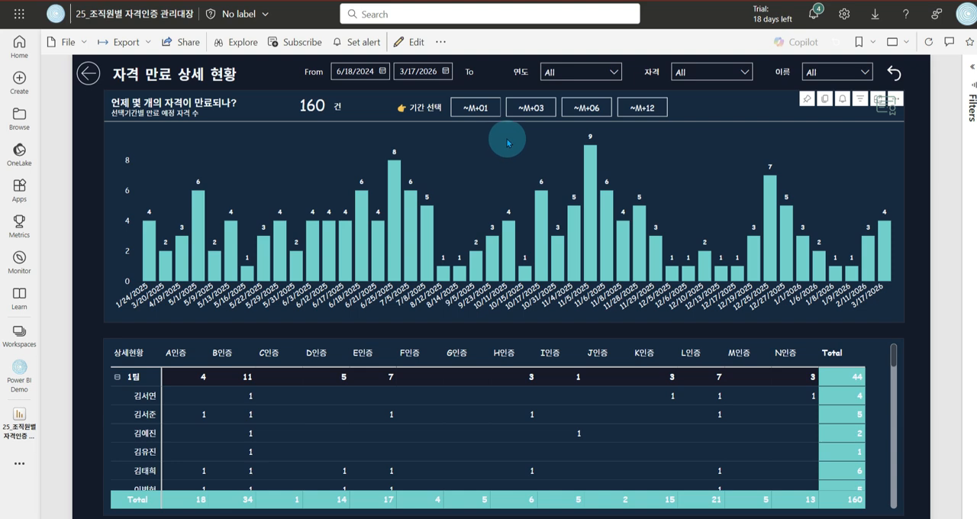
{"action": "left_click", "coordinate": [475, 109]}
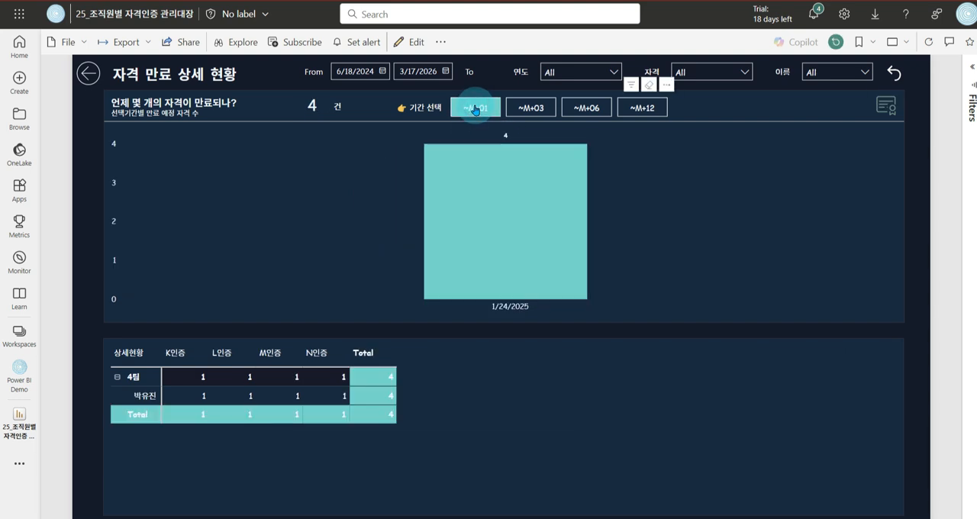
{"action": "left_click", "coordinate": [537, 110]}
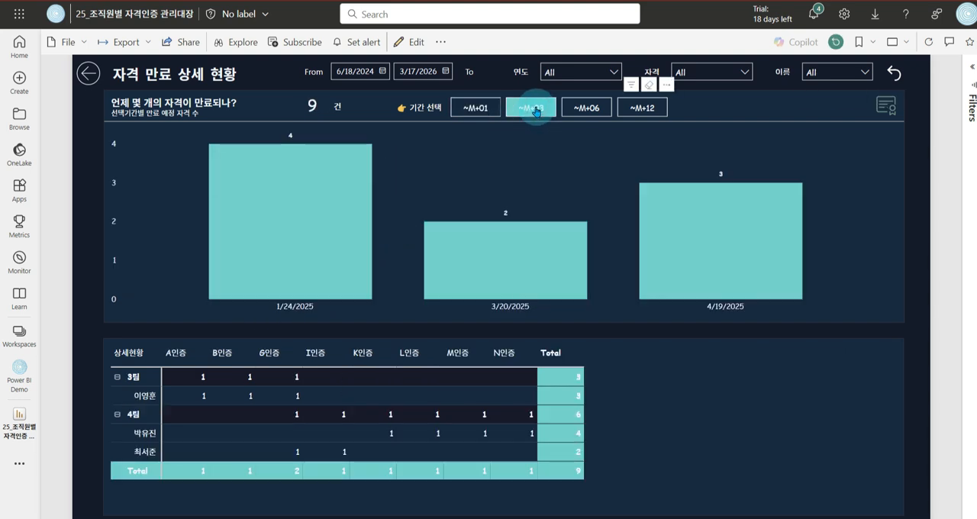
{"action": "left_click", "coordinate": [588, 110]}
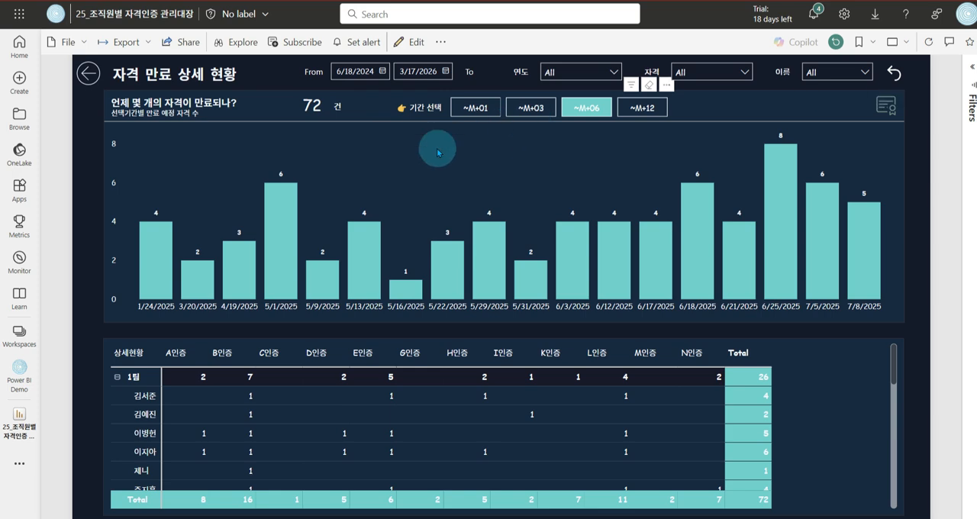
{"action": "scroll", "coordinate": [431, 405], "scroll_direction": "down", "scroll_amount": 3}
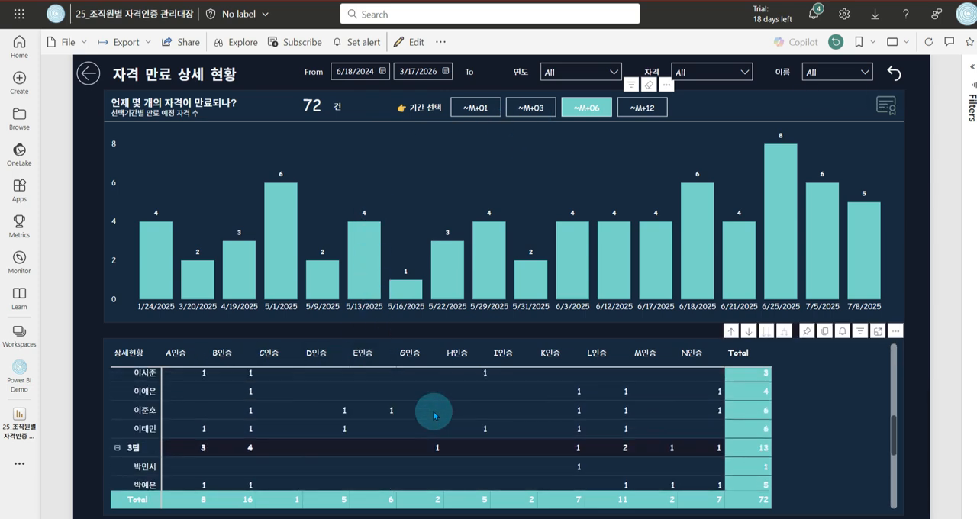
{"action": "scroll", "coordinate": [431, 405], "scroll_direction": "up", "scroll_amount": 3}
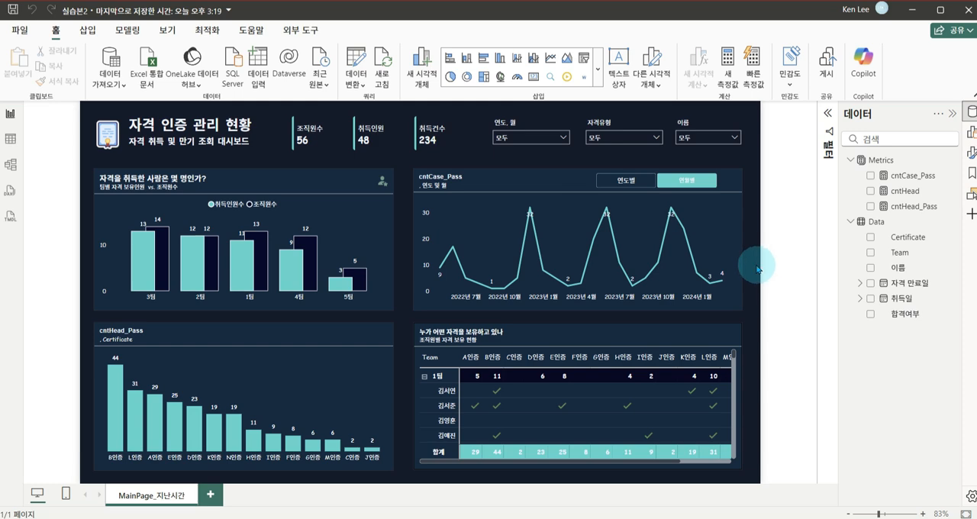
Switch to Power BI Desktop and add a new blank page to the report
{"action": "left_click", "coordinate": [210, 496]}
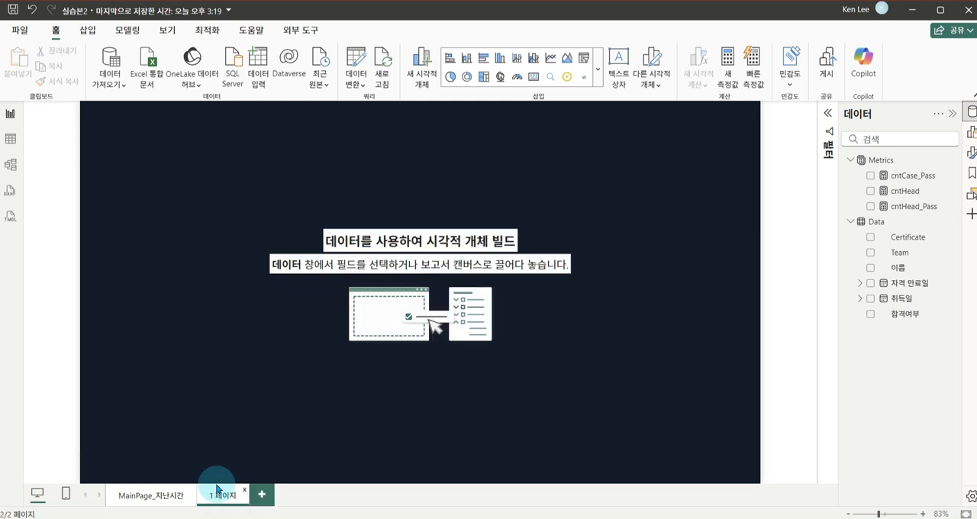
{"action": "left_click", "coordinate": [326, 196]}
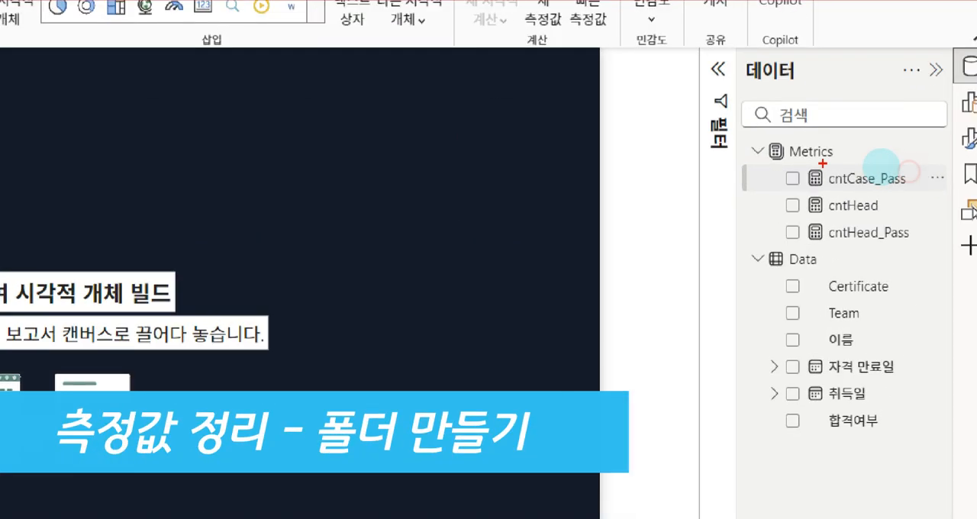
{"action": "left_click", "coordinate": [912, 169]}
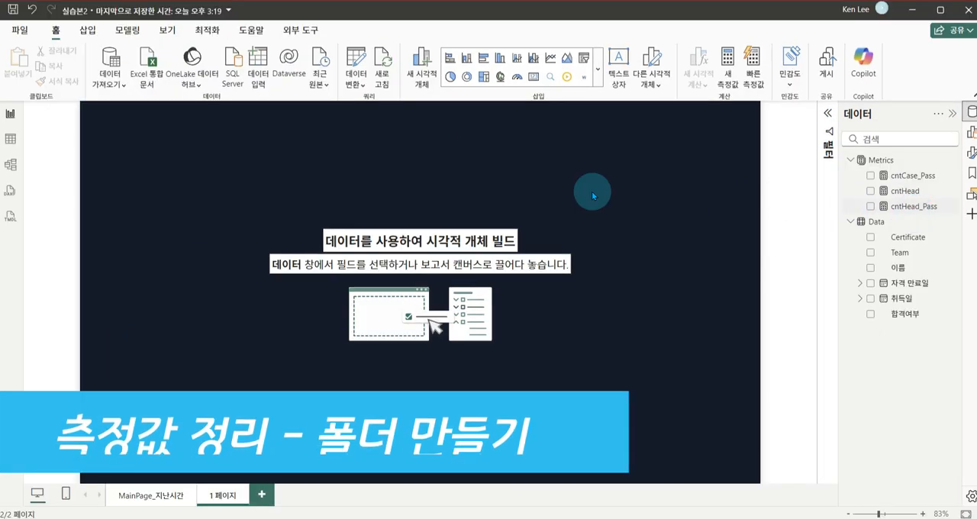
In the model view, place the measures cntCase_Pass, cntHead and cntHead_Pass in a display folder named Basic and collapse it
{"action": "left_click", "coordinate": [12, 171]}
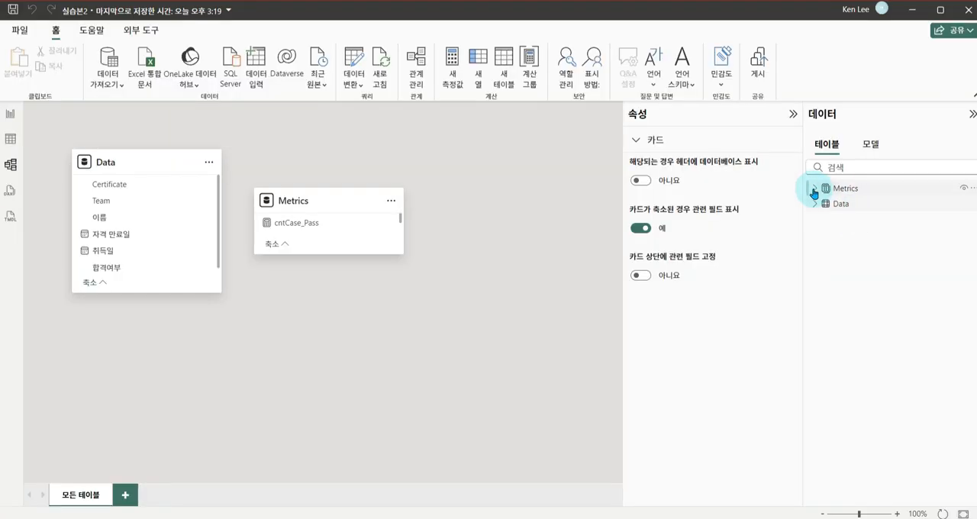
{"action": "left_click", "coordinate": [814, 189]}
{"action": "left_click", "coordinate": [844, 208]}
{"action": "left_click", "coordinate": [854, 234], "text": "shift"}
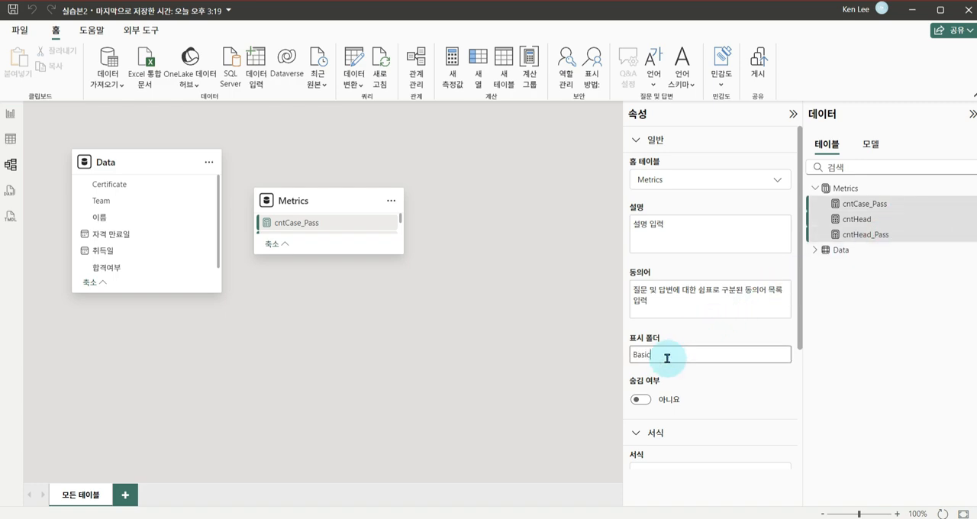
{"action": "key", "text": "Return"}
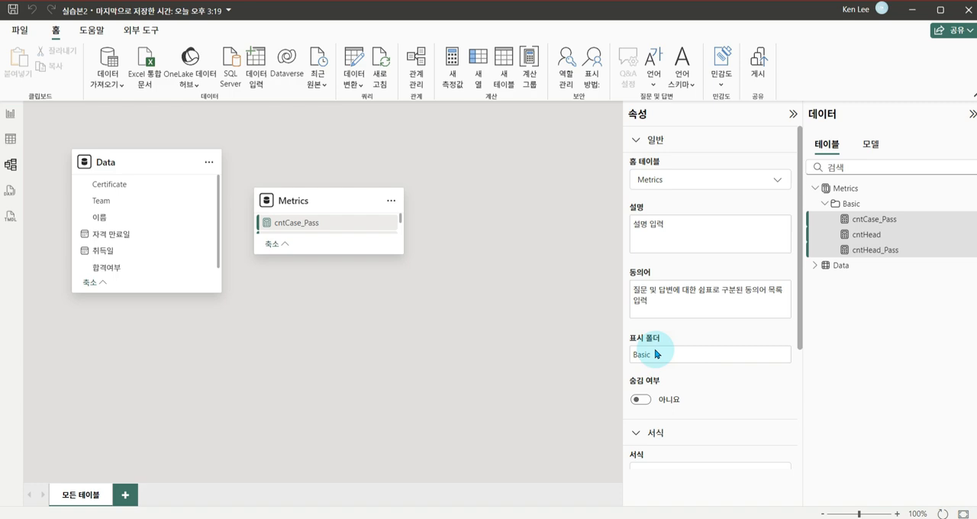
{"action": "left_click", "coordinate": [826, 204]}
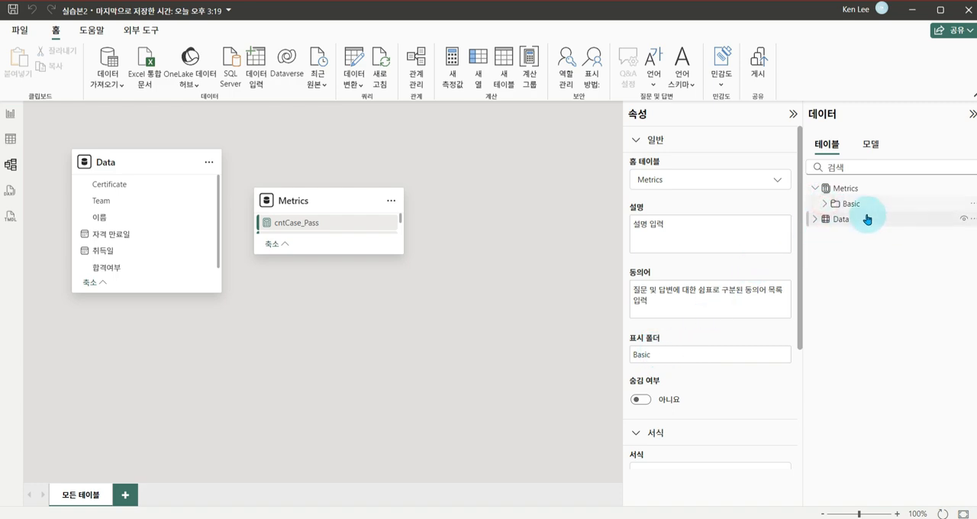
Return to the report view and review the formulas of the cntCase_Pass, cntHead and cntHead_Pass measures
{"action": "left_click", "coordinate": [10, 114]}
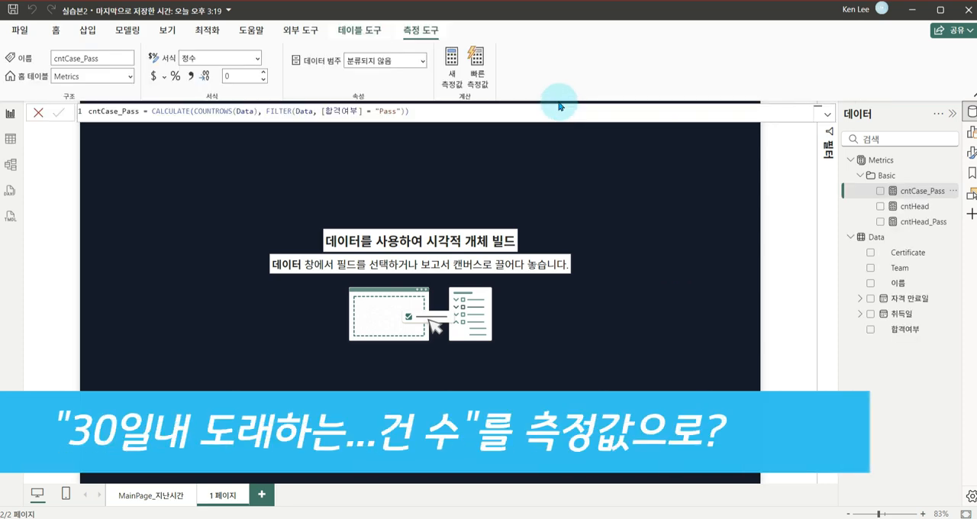
{"action": "scroll", "coordinate": [519, 108], "scroll_direction": "up", "scroll_amount": 4}
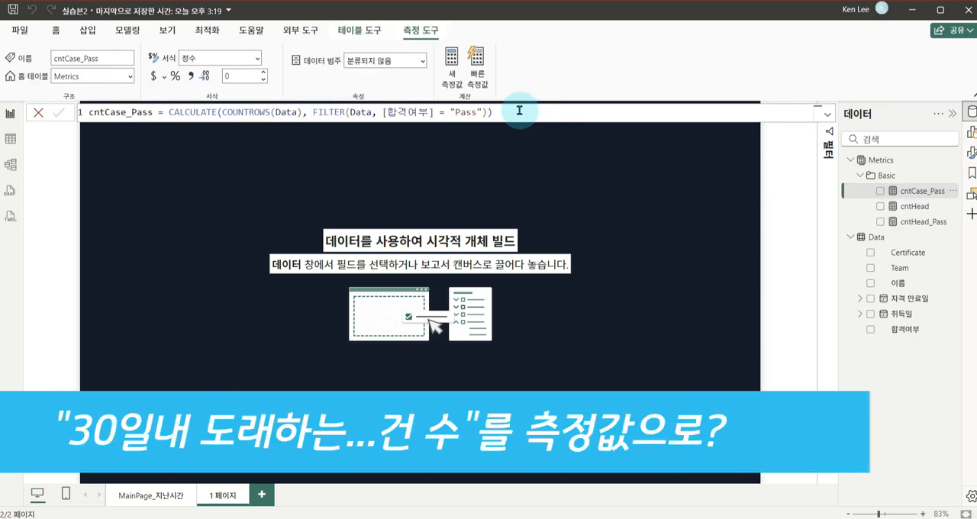
{"action": "left_click", "coordinate": [903, 208]}
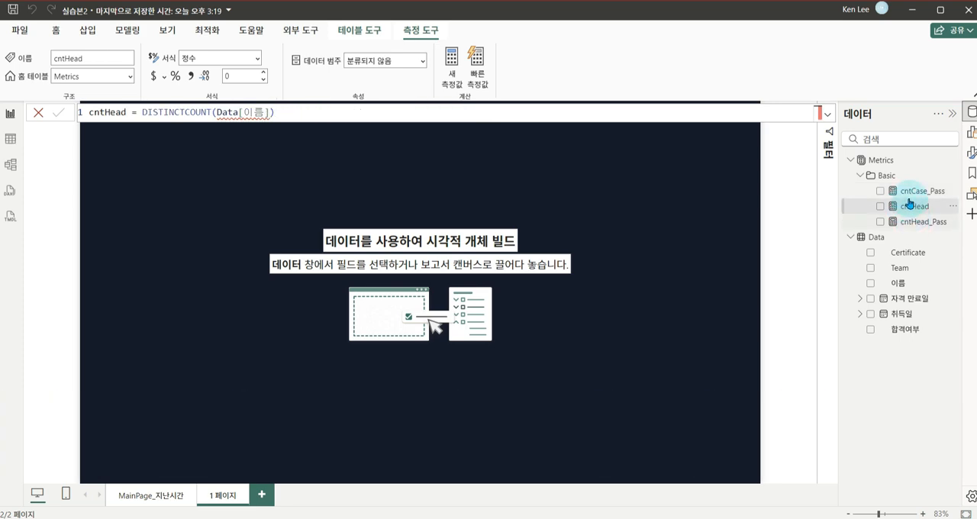
{"action": "left_click", "coordinate": [911, 223]}
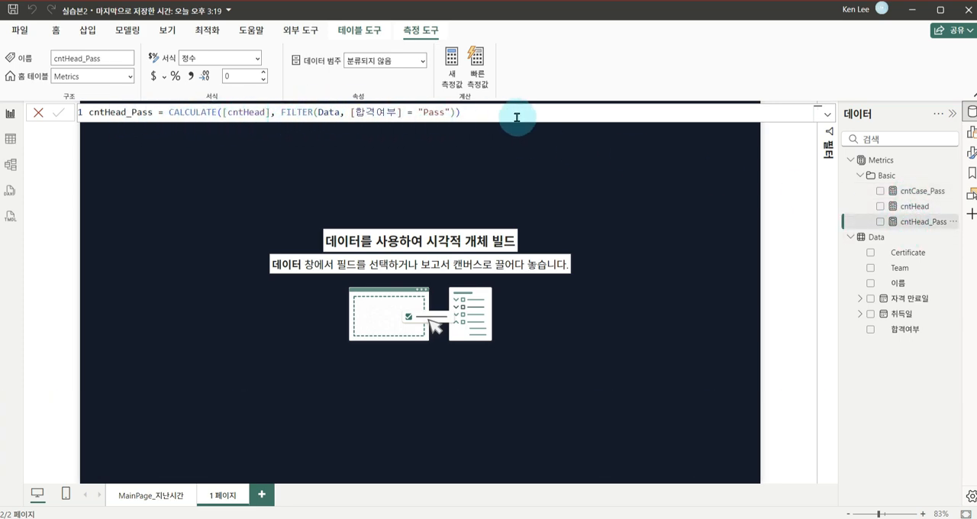
{"action": "left_click", "coordinate": [916, 206]}
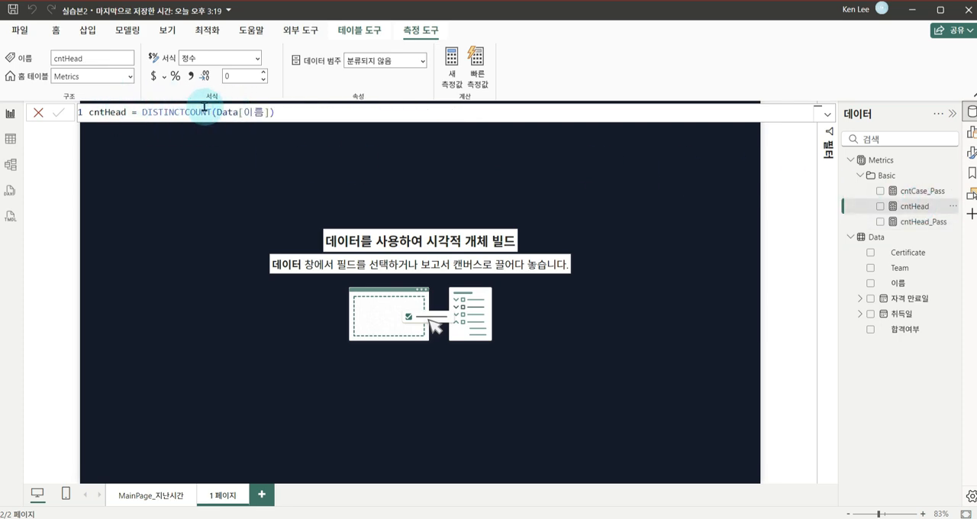
{"action": "left_click", "coordinate": [919, 192]}
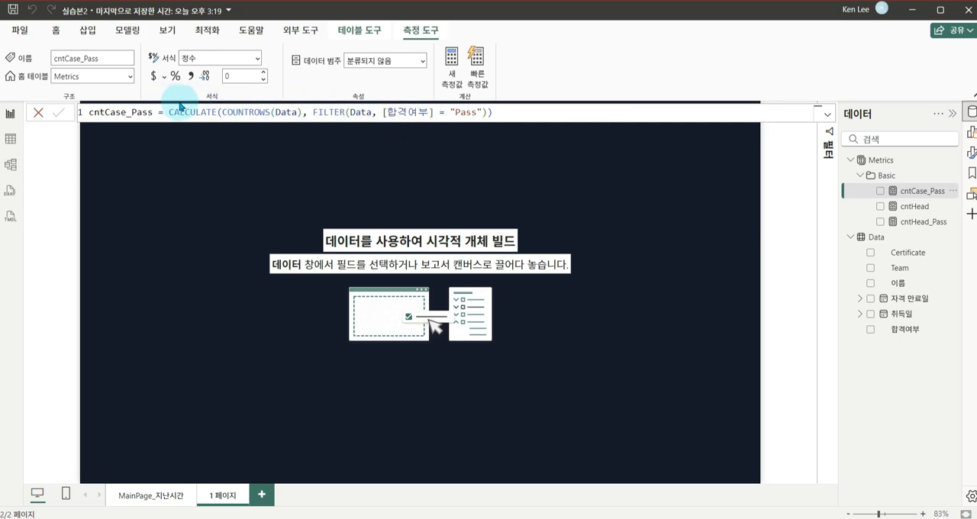
{"action": "key", "text": "ctrl+2"}
{"action": "left_click_drag", "start_coordinate": [84, 97], "coordinate": [521, 130]}
{"action": "left_click_drag", "start_coordinate": [456, 125], "coordinate": [291, 99]}
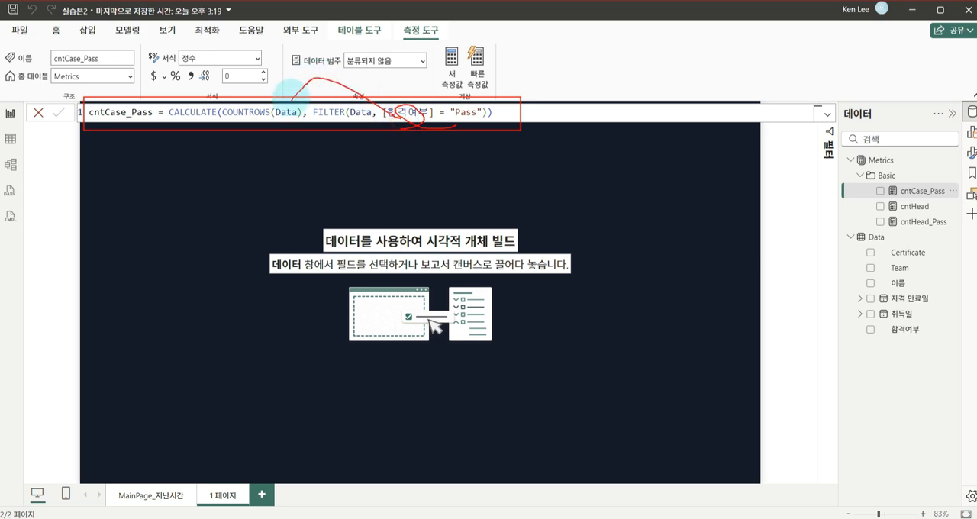
{"action": "left_click_drag", "start_coordinate": [218, 124], "coordinate": [303, 124]}
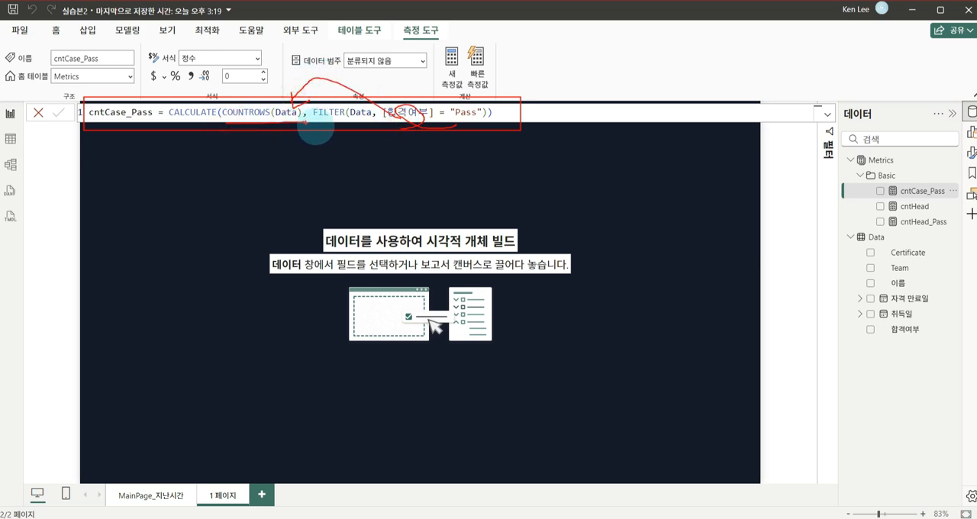
{"action": "key", "text": "Escape"}
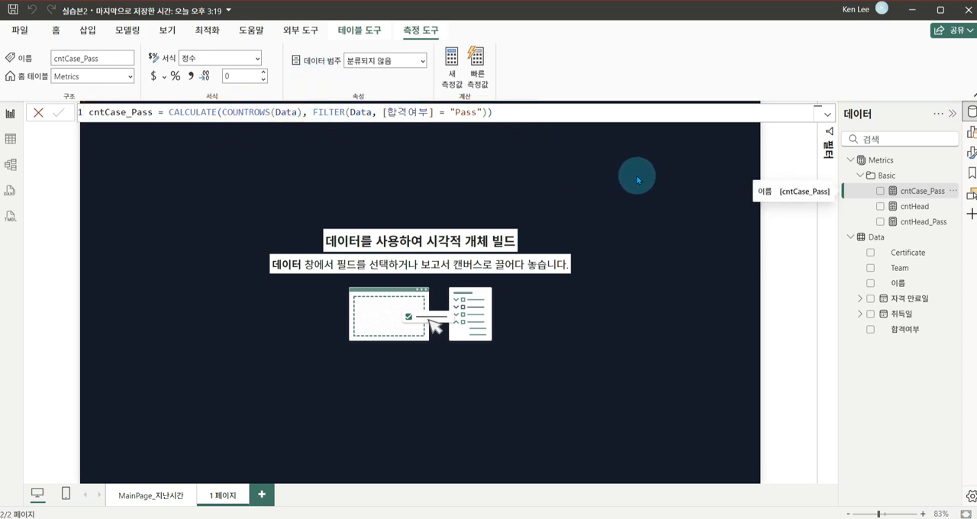
Insert an empty table visual on the new page and enlarge it to fill most of the page's height
{"action": "left_click", "coordinate": [480, 198]}
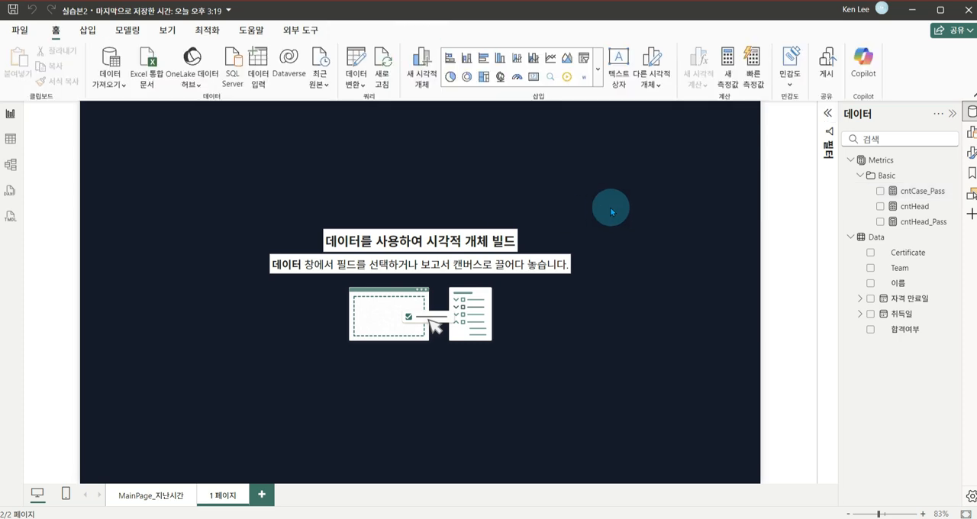
{"action": "left_click", "coordinate": [967, 136]}
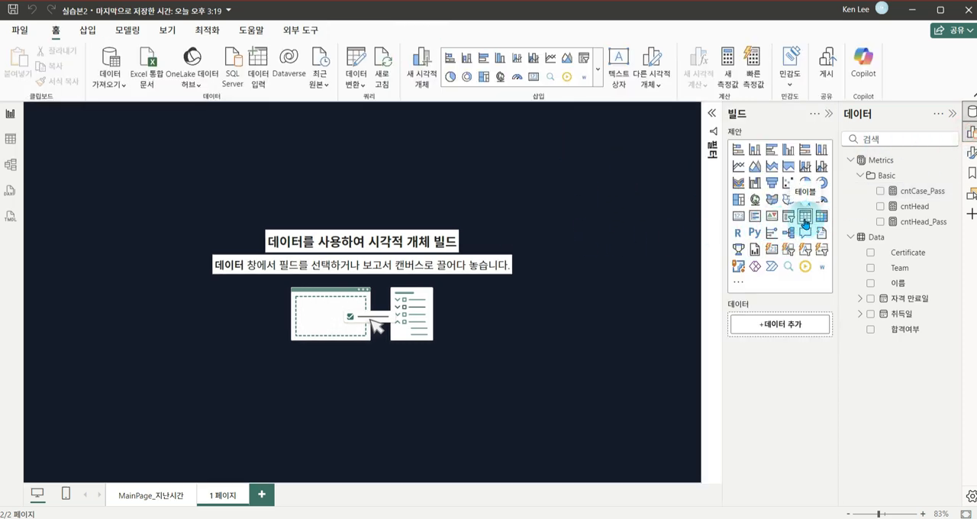
{"action": "left_click", "coordinate": [805, 220]}
{"action": "left_click_drag", "start_coordinate": [131, 188], "coordinate": [190, 243]}
{"action": "left_click_drag", "start_coordinate": [224, 290], "coordinate": [404, 445]}
{"action": "left_click_drag", "start_coordinate": [342, 364], "coordinate": [374, 365]}
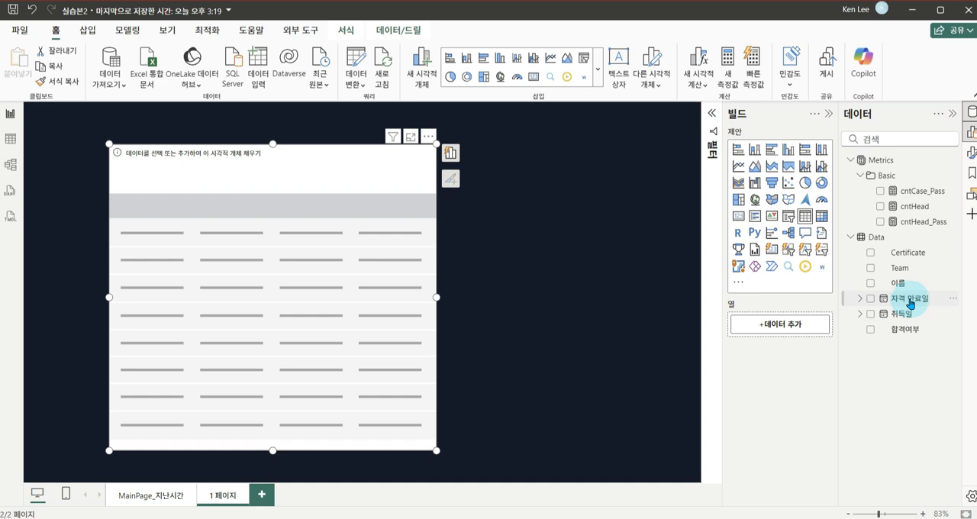
Add 자격 만료일 to the table as plain dates instead of a date hierarchy, and move the table toward the page centre
{"action": "left_click_drag", "start_coordinate": [911, 303], "coordinate": [786, 324]}
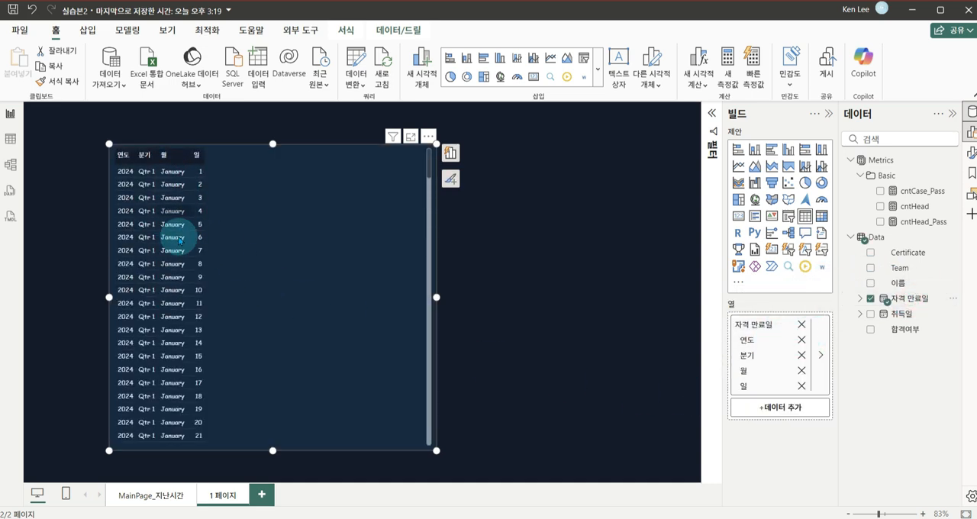
{"action": "right_click", "coordinate": [795, 320]}
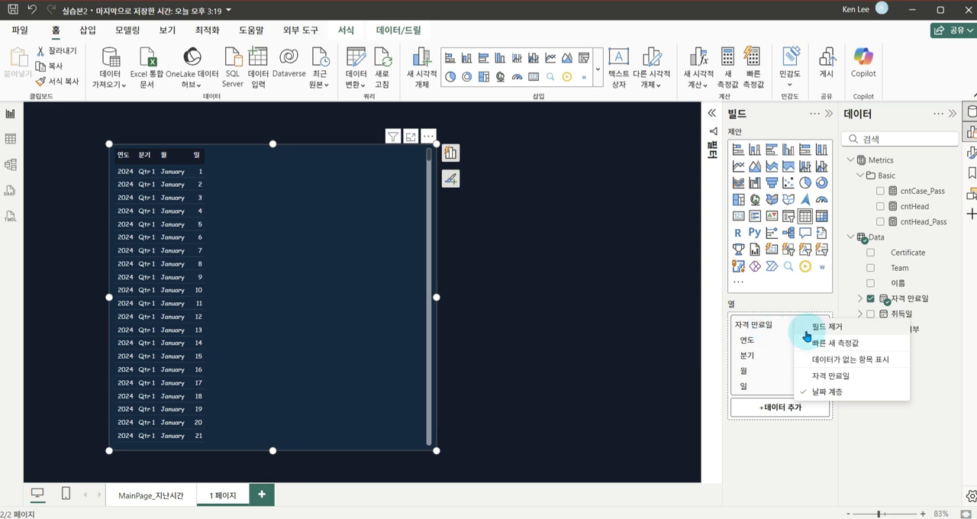
{"action": "left_click", "coordinate": [834, 378]}
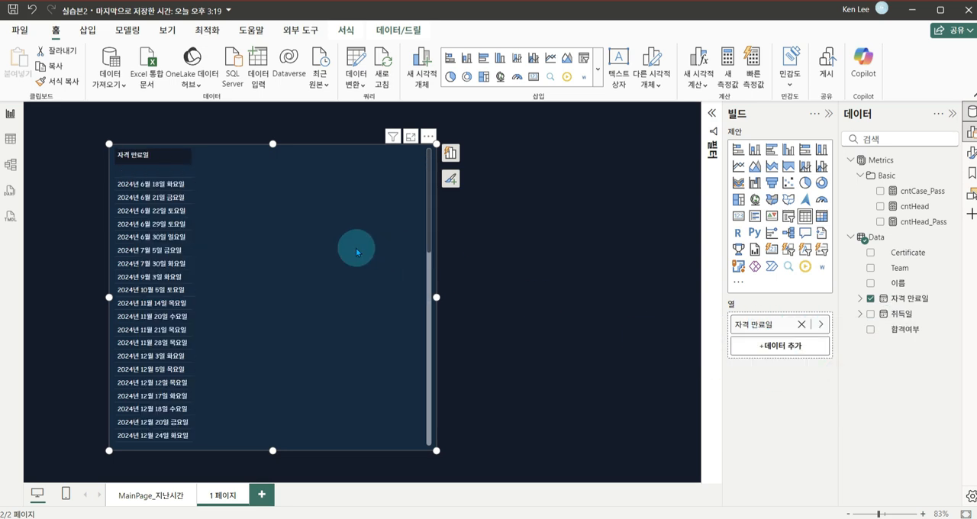
{"action": "left_click_drag", "start_coordinate": [332, 274], "coordinate": [424, 271]}
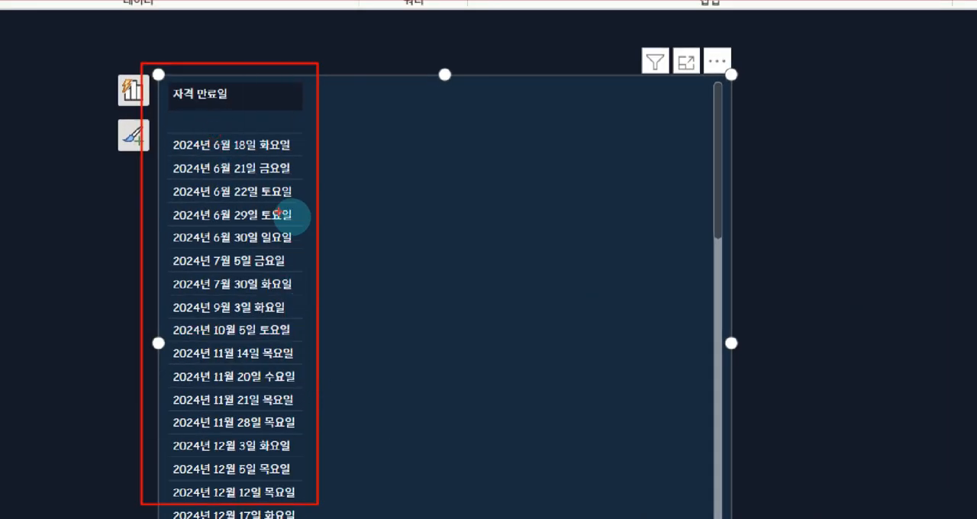
{"action": "left_click_drag", "start_coordinate": [273, 136], "coordinate": [245, 213]}
{"action": "left_click_drag", "start_coordinate": [234, 174], "coordinate": [189, 297]}
{"action": "left_click_drag", "start_coordinate": [261, 291], "coordinate": [233, 354]}
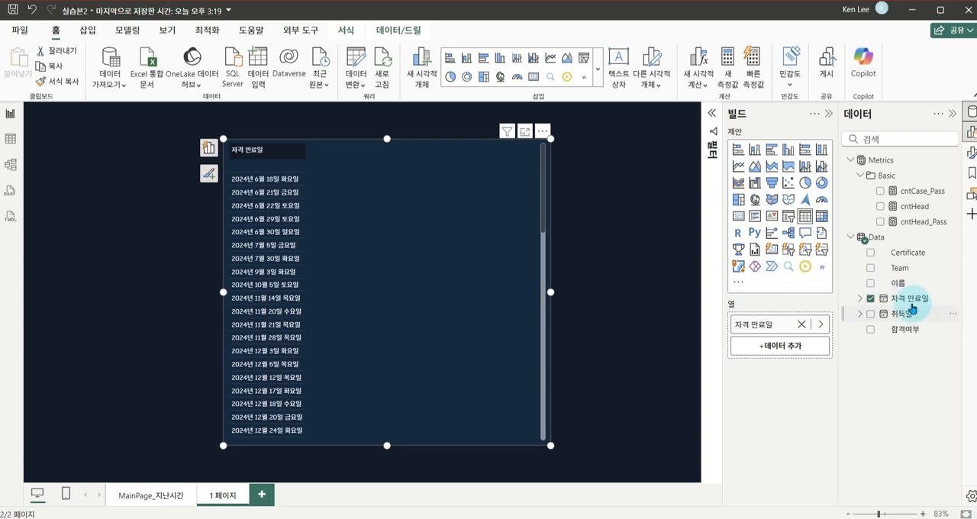
Set the date format of the 자격 만료일 column to *2001-03-14 (Short Date)
{"action": "left_click", "coordinate": [910, 298]}
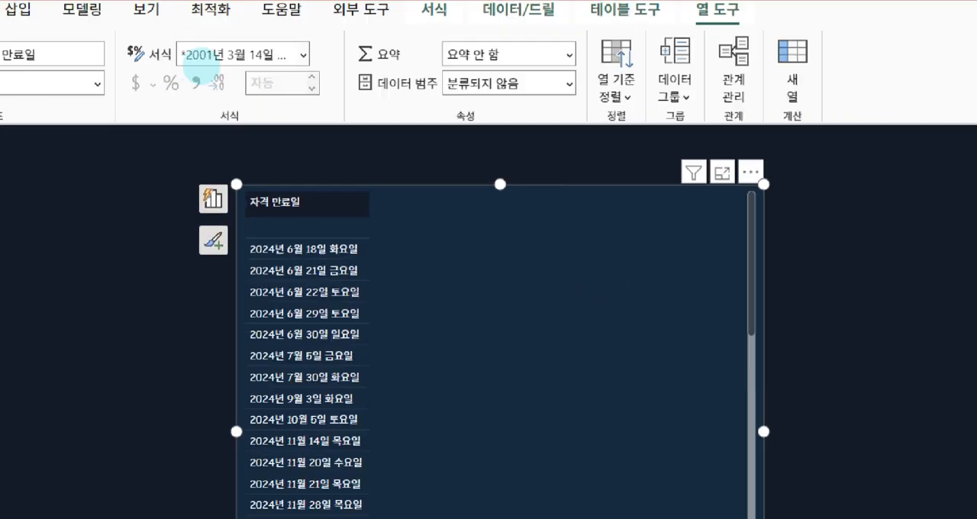
{"action": "mouse_move", "coordinate": [160, 40]}
{"action": "left_mouse_down"}
{"action": "mouse_move", "coordinate": [177, 54]}
{"action": "mouse_move", "coordinate": [288, 73]}
{"action": "left_mouse_up"}
{"action": "left_click", "coordinate": [310, 57]}
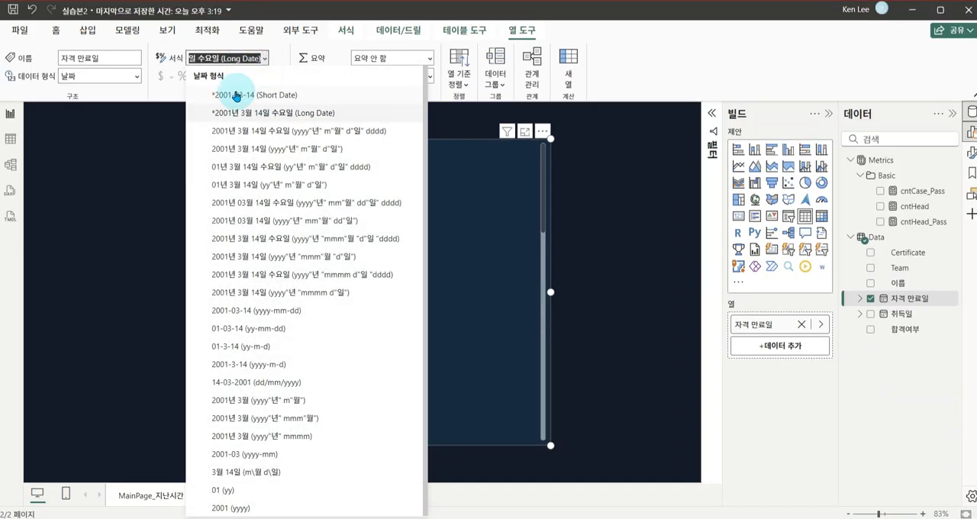
{"action": "left_click", "coordinate": [241, 96]}
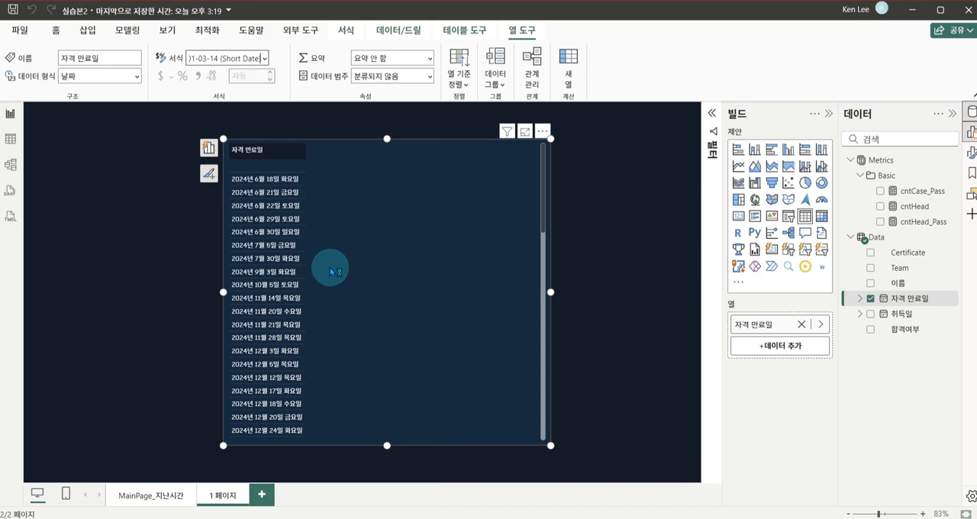
{"action": "left_click", "coordinate": [377, 290]}
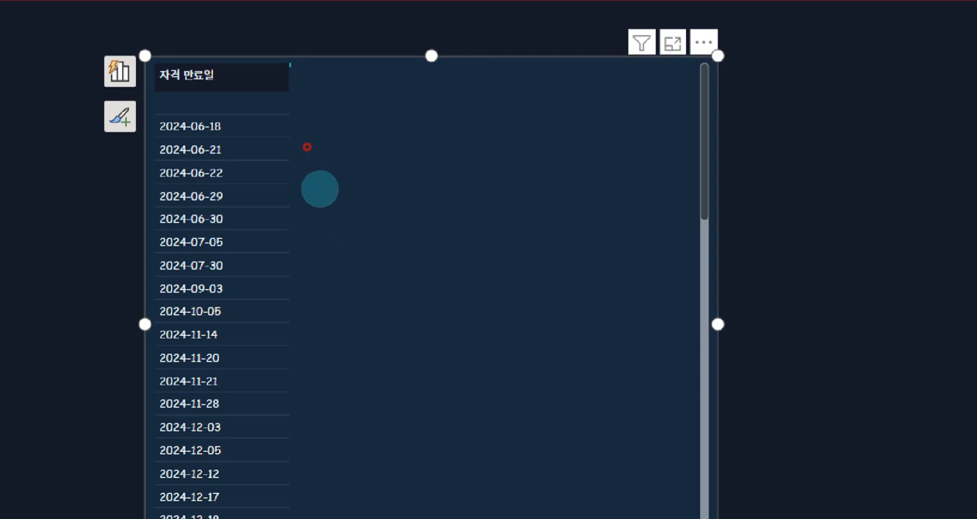
{"action": "left_click_drag", "start_coordinate": [306, 143], "coordinate": [379, 393]}
{"action": "left_click_drag", "start_coordinate": [355, 261], "coordinate": [390, 257]}
{"action": "key", "text": "Escape"}
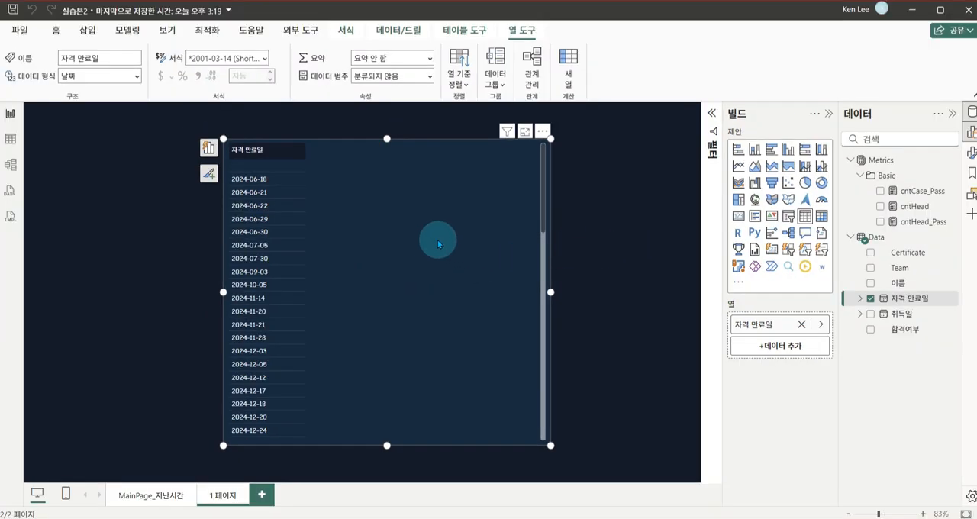
Add the cntCase_Pass measure to the table next to the 자격 만료일 column
{"action": "left_click", "coordinate": [913, 196]}
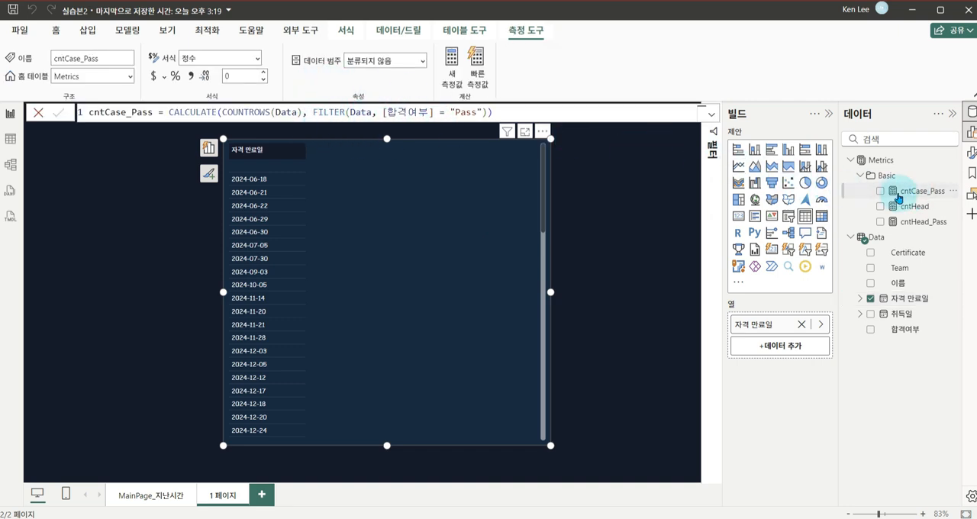
{"action": "left_click_drag", "start_coordinate": [899, 198], "coordinate": [778, 346]}
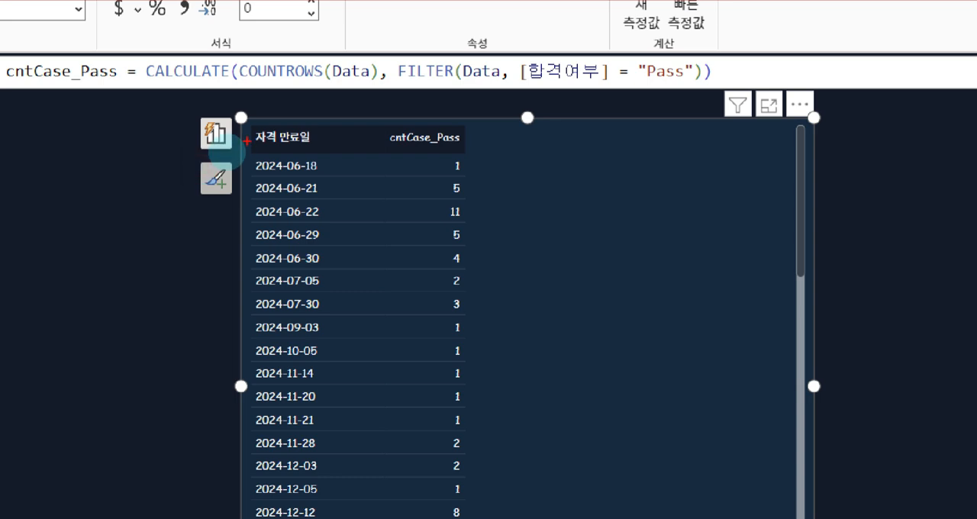
{"action": "mouse_move", "coordinate": [333, 165]}
{"action": "left_mouse_down"}
{"action": "mouse_move", "coordinate": [397, 162]}
{"action": "mouse_move", "coordinate": [380, 176]}
{"action": "mouse_move", "coordinate": [375, 254]}
{"action": "left_mouse_up"}
{"action": "left_click_drag", "start_coordinate": [343, 259], "coordinate": [348, 259]}
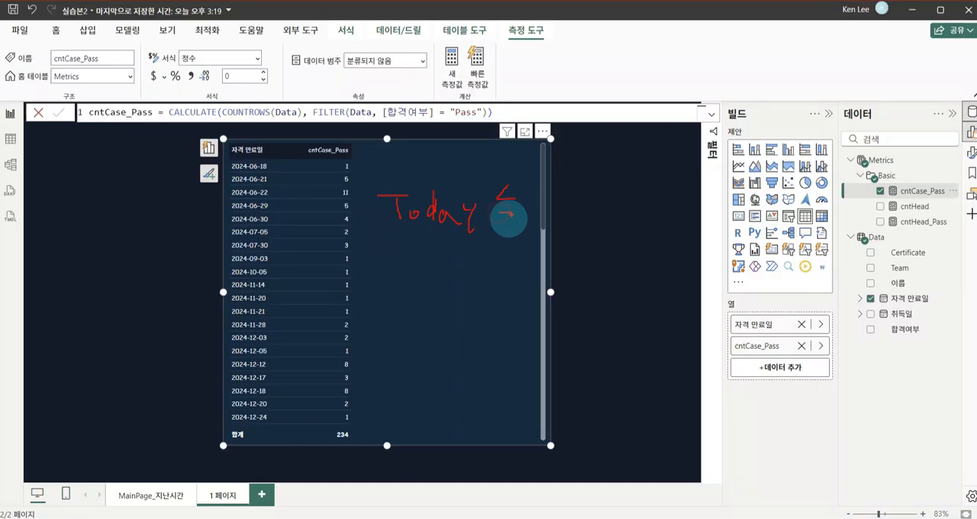
{"action": "left_click_drag", "start_coordinate": [500, 221], "coordinate": [518, 221]}
{"action": "left_click_drag", "start_coordinate": [543, 192], "coordinate": [544, 207]}
{"action": "mouse_move", "coordinate": [545, 192]}
{"action": "left_mouse_down"}
{"action": "mouse_move", "coordinate": [571, 217]}
{"action": "mouse_move", "coordinate": [621, 229]}
{"action": "mouse_move", "coordinate": [655, 208]}
{"action": "mouse_move", "coordinate": [659, 225]}
{"action": "mouse_move", "coordinate": [688, 224]}
{"action": "left_mouse_up"}
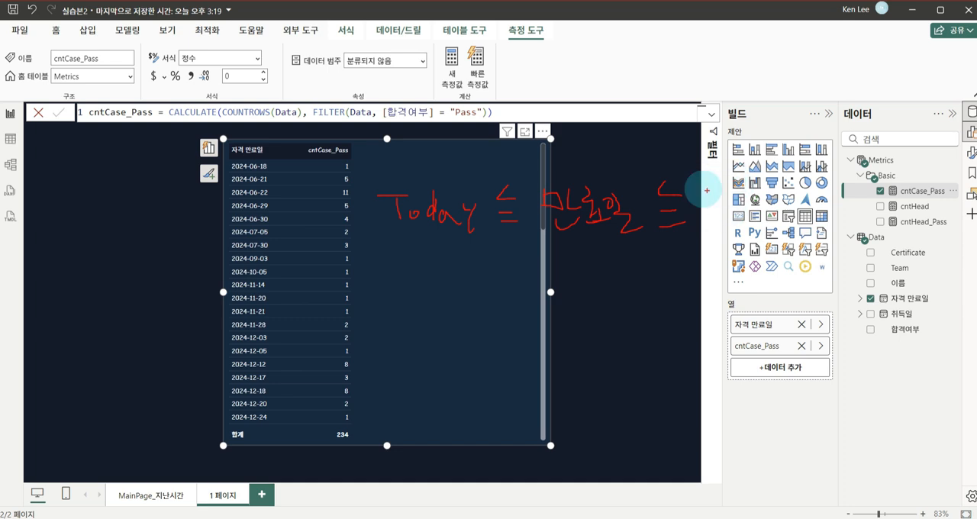
{"action": "left_click_drag", "start_coordinate": [703, 189], "coordinate": [772, 189]}
{"action": "mouse_move", "coordinate": [752, 191]}
{"action": "left_mouse_down"}
{"action": "mouse_move", "coordinate": [748, 236]}
{"action": "mouse_move", "coordinate": [757, 236]}
{"action": "left_mouse_up"}
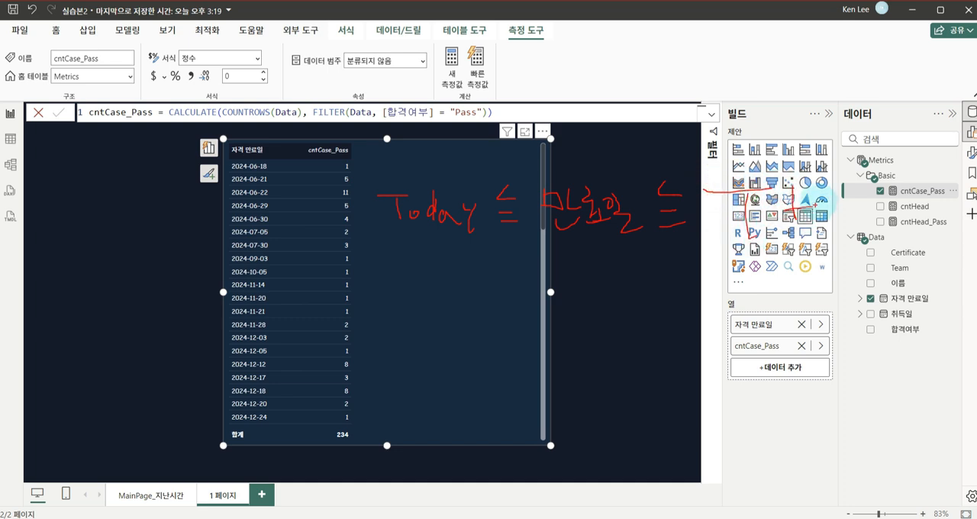
{"action": "mouse_move", "coordinate": [829, 183]}
{"action": "left_mouse_down"}
{"action": "mouse_move", "coordinate": [858, 192]}
{"action": "mouse_move", "coordinate": [832, 229]}
{"action": "mouse_move", "coordinate": [854, 237]}
{"action": "left_mouse_up"}
{"action": "left_click_drag", "start_coordinate": [854, 271], "coordinate": [868, 264]}
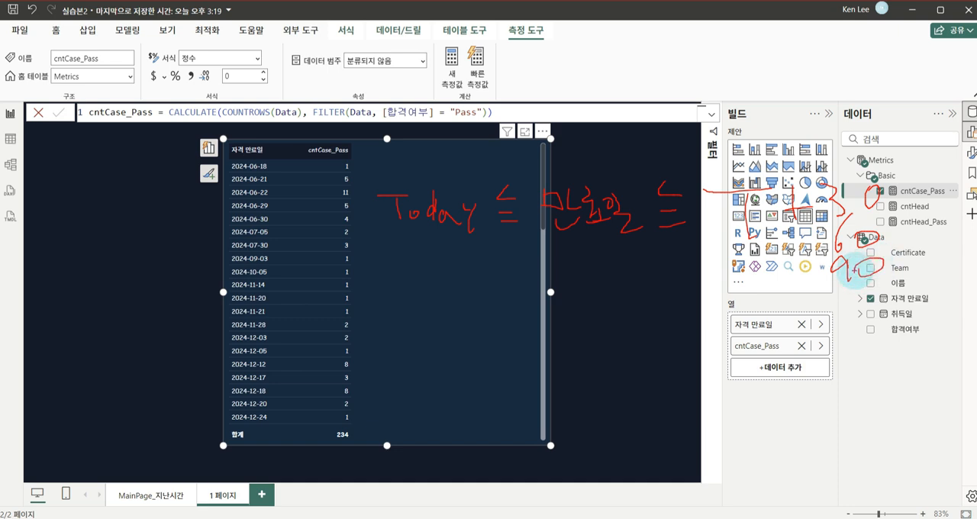
{"action": "left_click_drag", "start_coordinate": [643, 248], "coordinate": [664, 250]}
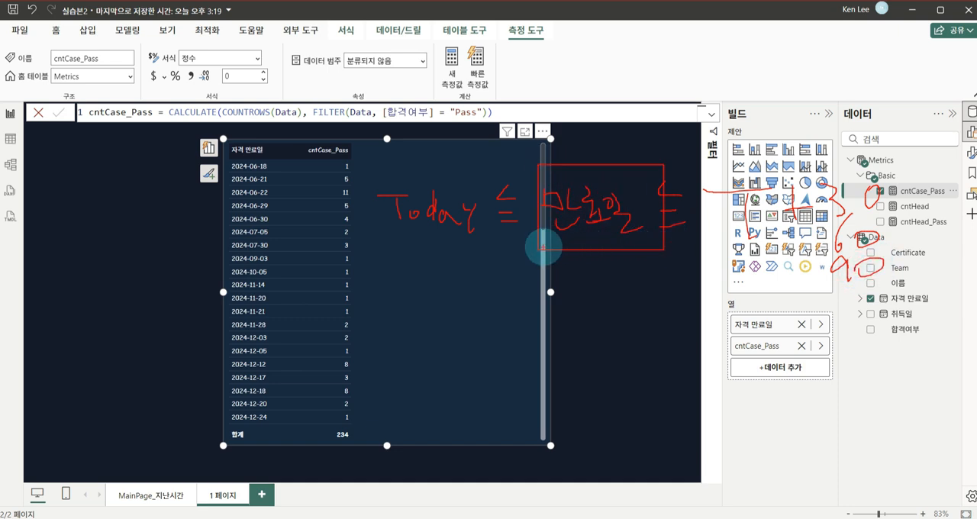
{"action": "left_click_drag", "start_coordinate": [536, 244], "coordinate": [312, 289]}
{"action": "left_click_drag", "start_coordinate": [312, 268], "coordinate": [371, 264]}
{"action": "mouse_move", "coordinate": [301, 247]}
{"action": "left_mouse_down"}
{"action": "mouse_move", "coordinate": [200, 216]}
{"action": "mouse_move", "coordinate": [315, 246]}
{"action": "left_mouse_up"}
{"action": "key", "text": "Escape"}
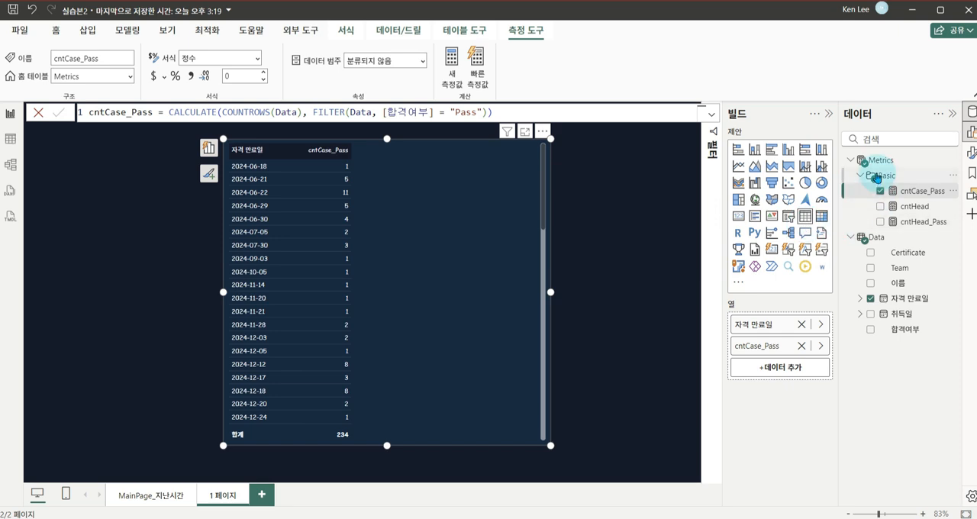
Create a measure cntCase_Expiring in the Metrics table and begin its formula with CALCULATE([cntCase_Pass], FILTER(Data,
{"action": "right_click", "coordinate": [881, 166]}
{"action": "left_click", "coordinate": [798, 175]}
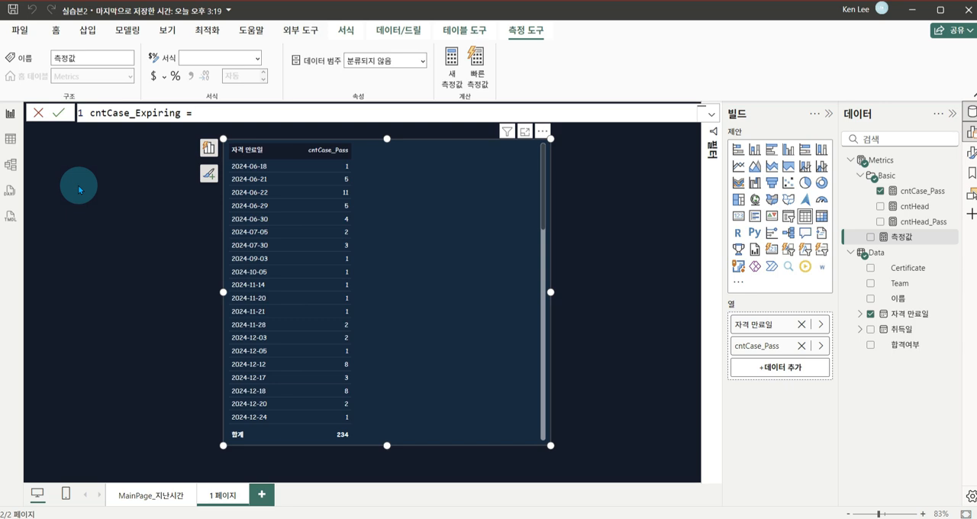
{"action": "type", "text": "cal"}
{"action": "key", "text": "Tab"}
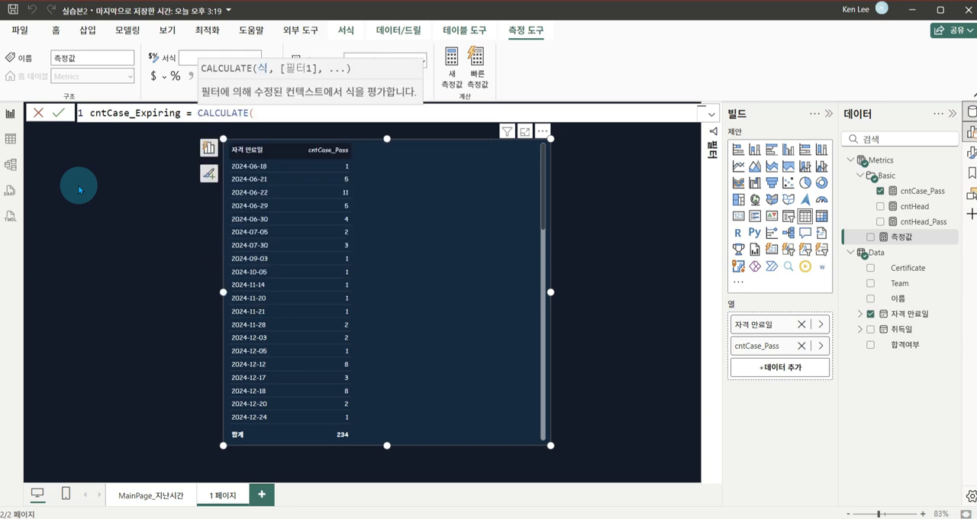
{"action": "type", "text": "["}
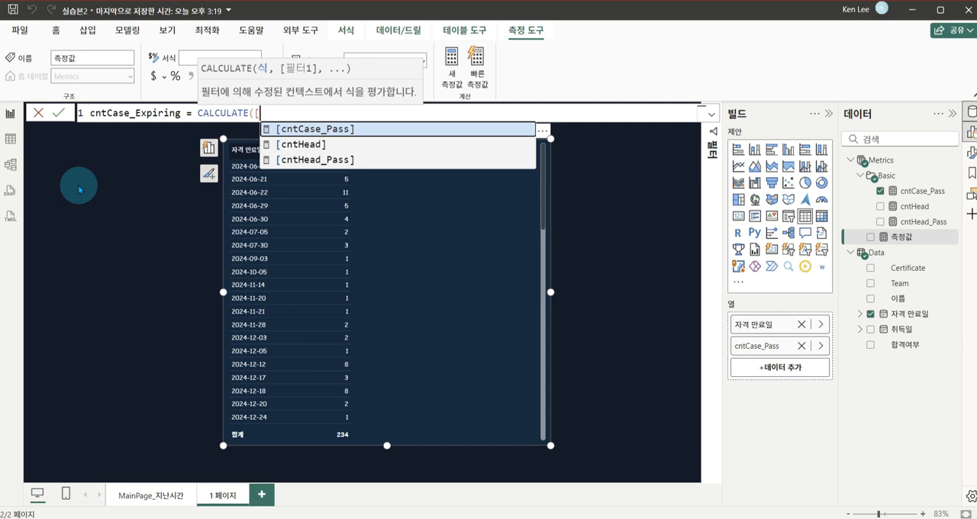
{"action": "key", "text": "Tab"}
{"action": "type", "text": ", filt"}
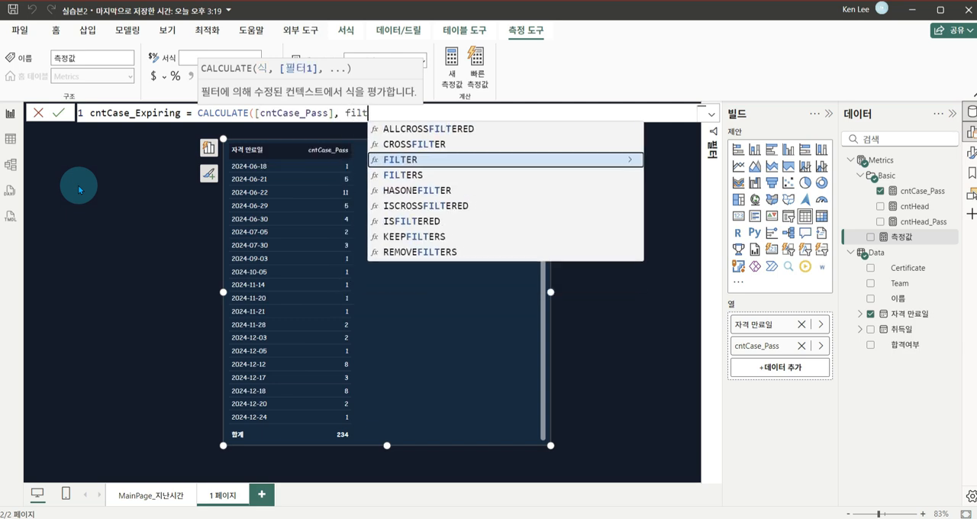
{"action": "key", "text": "Tab"}
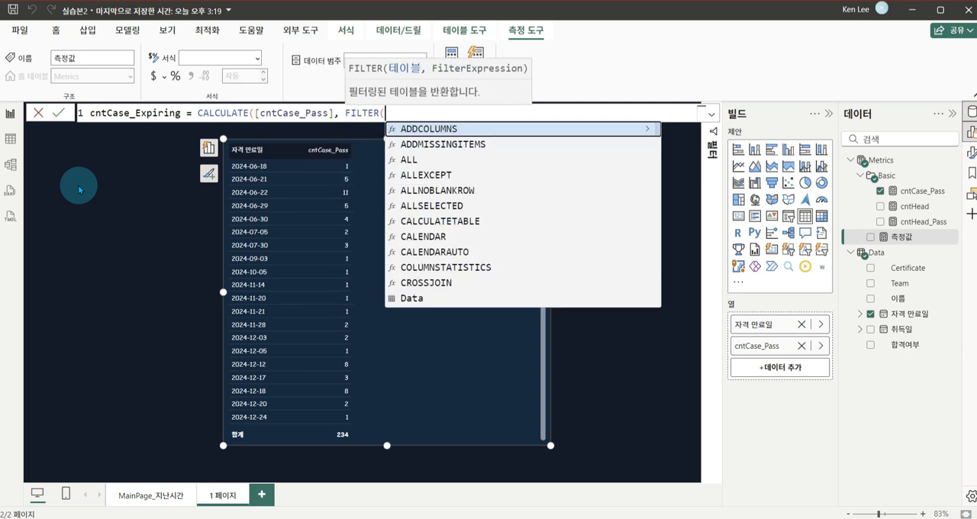
{"action": "type", "text": "data"}
{"action": "key", "text": "Tab"}
{"action": "type", "text": ", "}
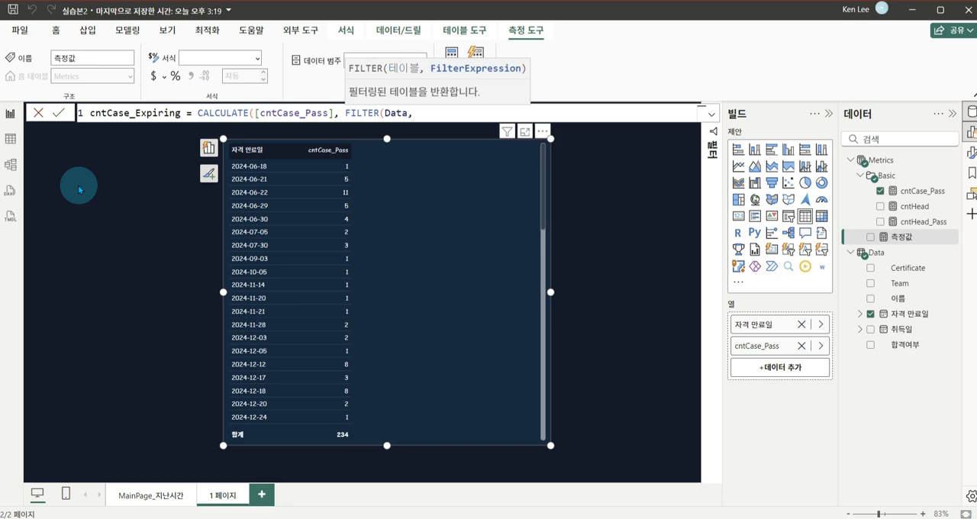
{"action": "type", "text": "["}
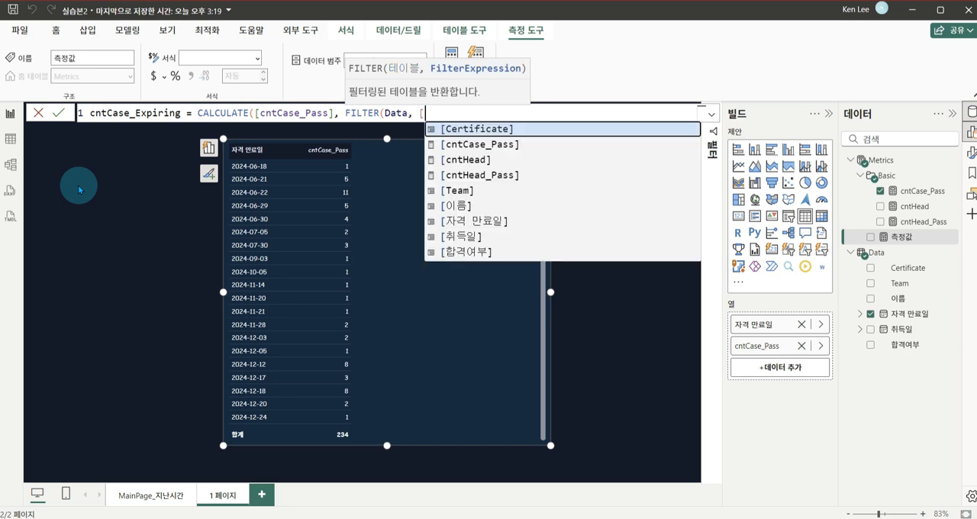
Enter the filter condition [자격 만료일] >= TODAY() && [자격 만료일] <= TODAY() + 30 in the cntCase_Expiring formula
{"action": "key", "text": "Down"}
{"action": "key", "text": "Down"}
{"action": "key", "text": "Down"}
{"action": "key", "text": "Down"}
{"action": "key", "text": "Down"}
{"action": "key", "text": "Down"}
{"action": "key", "text": "Tab"}
{"action": "type", "text": ">"}
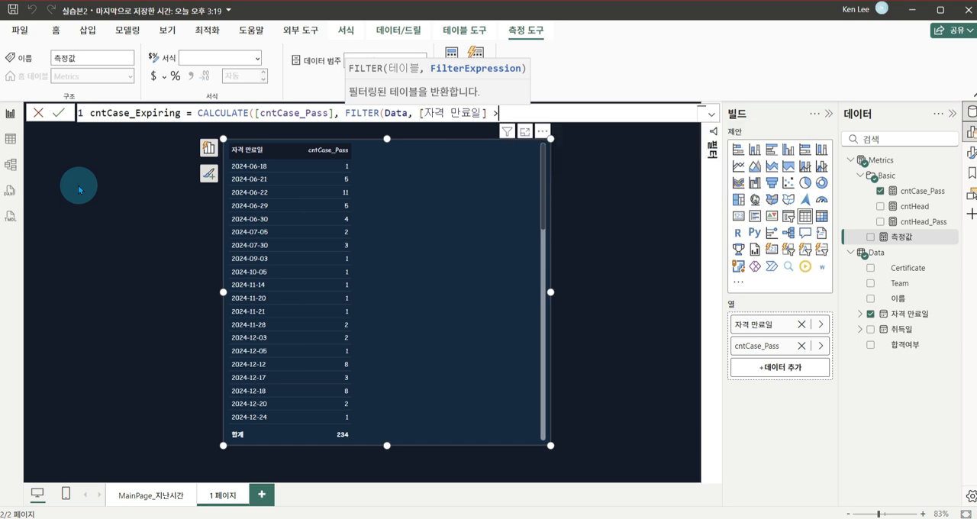
{"action": "type", "text": "= "}
{"action": "type", "text": "today"}
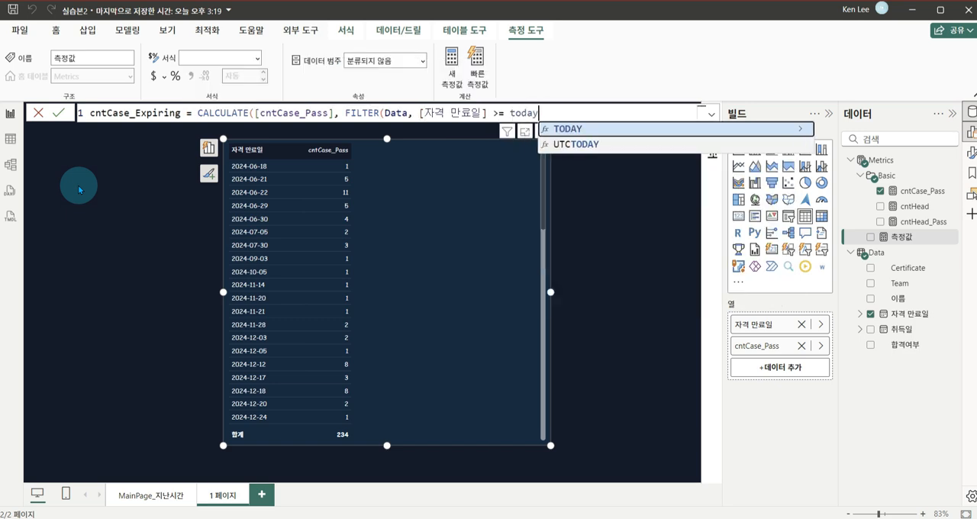
{"action": "key", "text": "Tab"}
{"action": "type", "text": ")"}
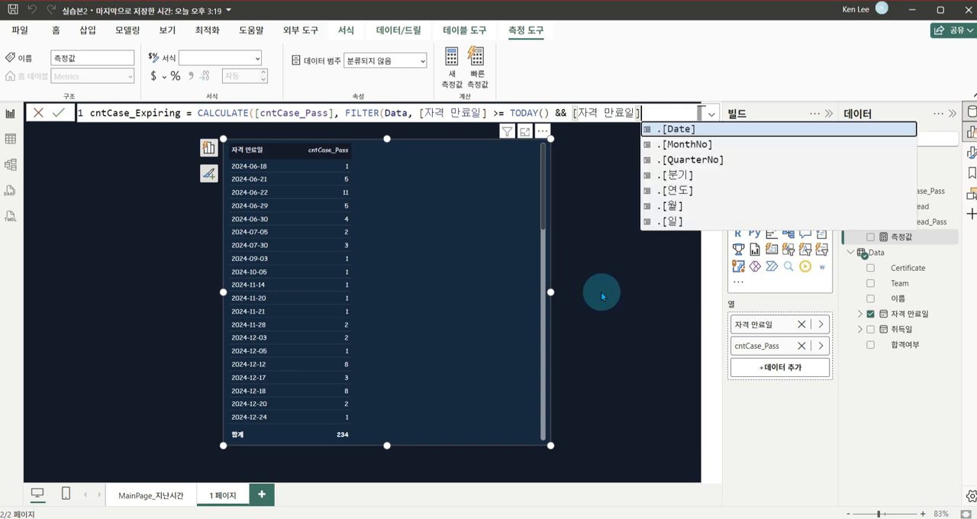
{"action": "type", "text": "<"}
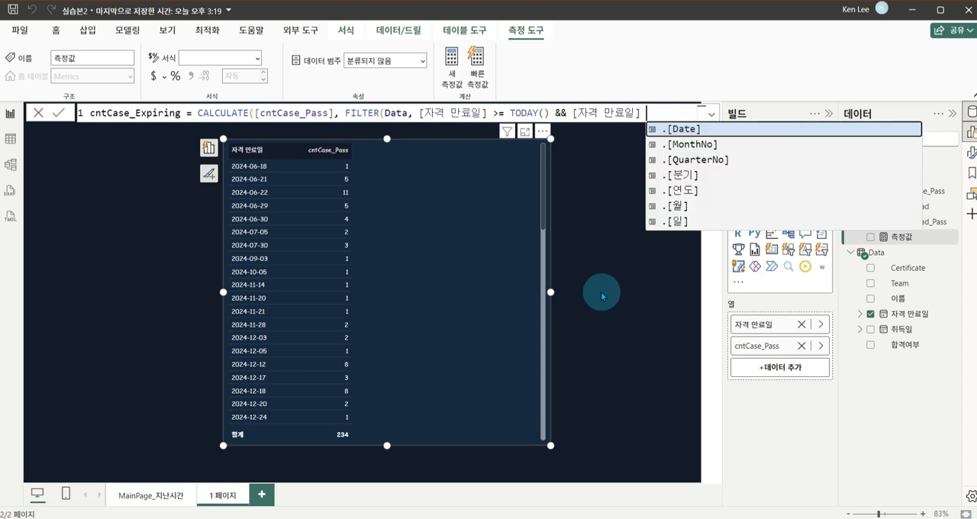
{"action": "type", "text": "= "}
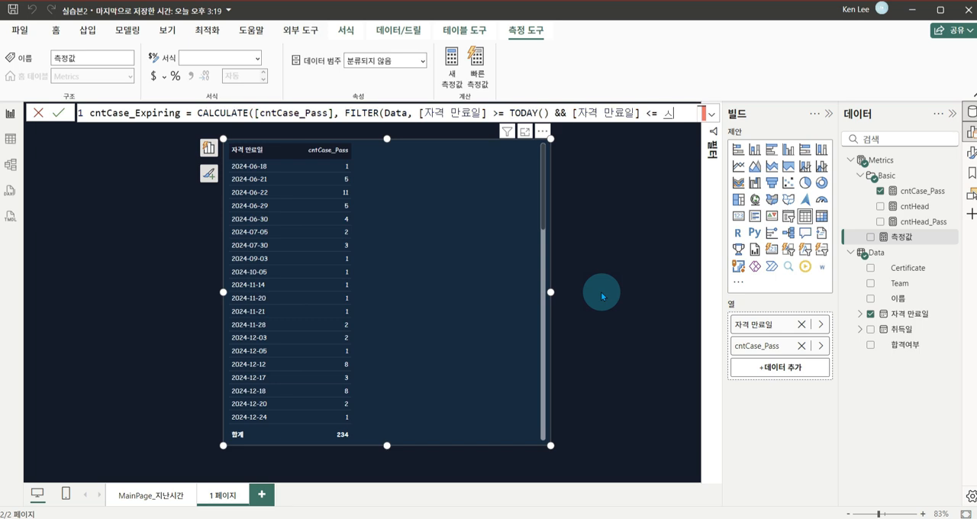
{"action": "type", "text": "TODAY() + 30))"}
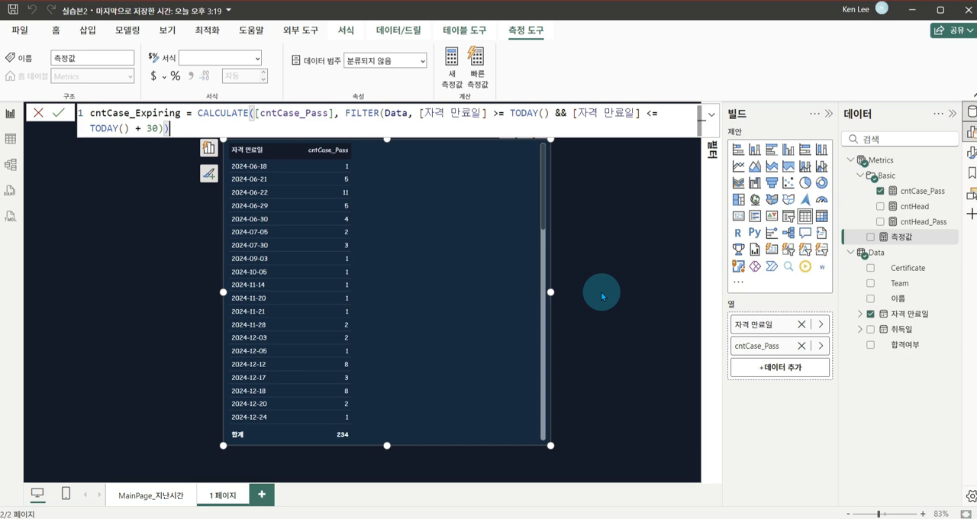
Close the formula's parentheses, put the CALCULATE expression on a second line below the measure name, and commit the measure
{"action": "key", "text": "Up"}
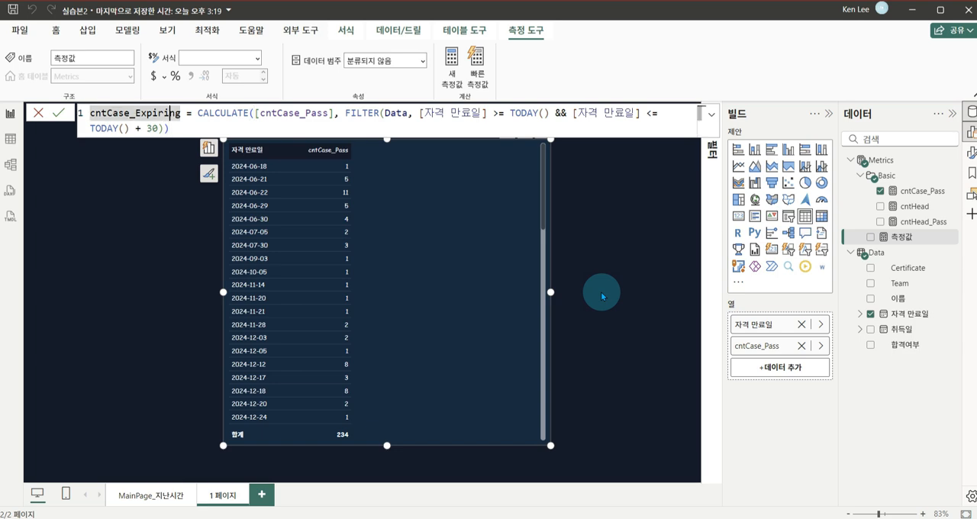
{"action": "key", "text": "Right"}
{"action": "key", "text": "Right"}
{"action": "key", "text": "Right"}
{"action": "key", "text": "shift+Return"}
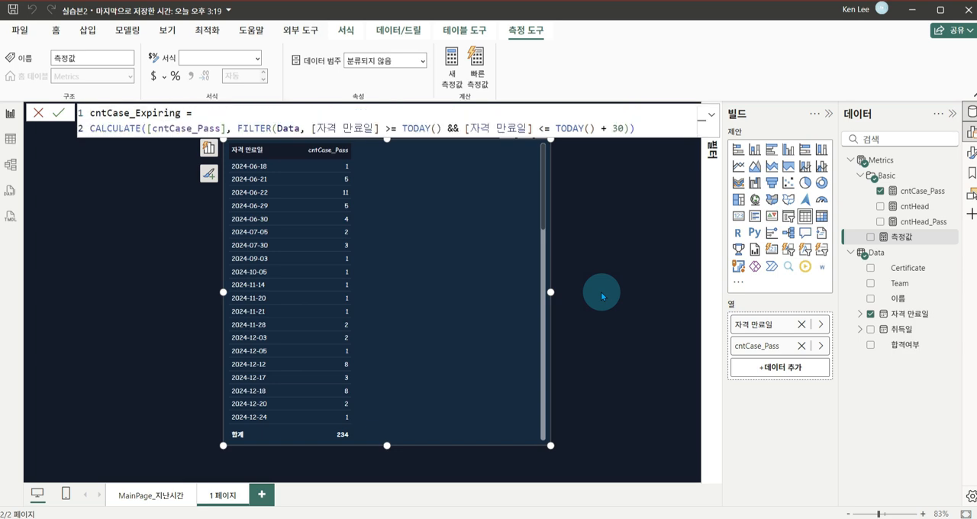
{"action": "left_click", "coordinate": [663, 127]}
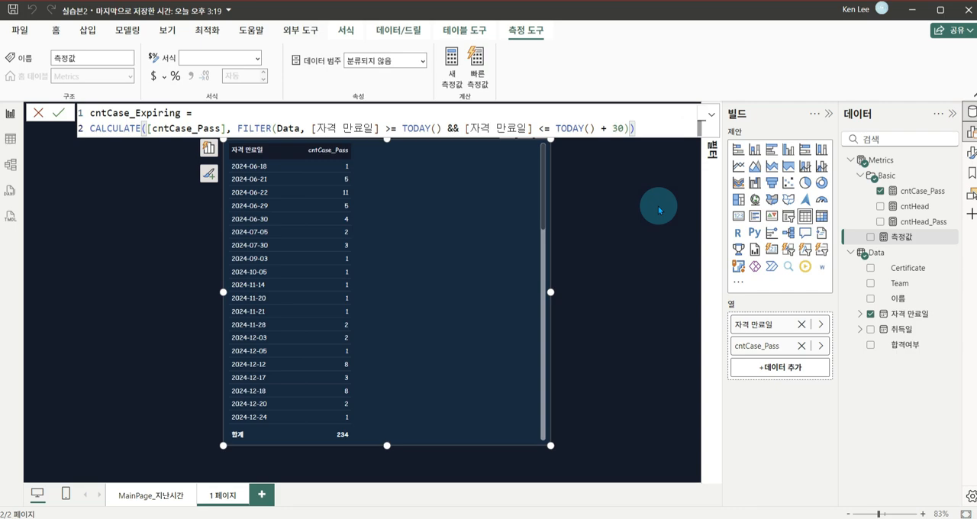
{"action": "key", "text": "Return"}
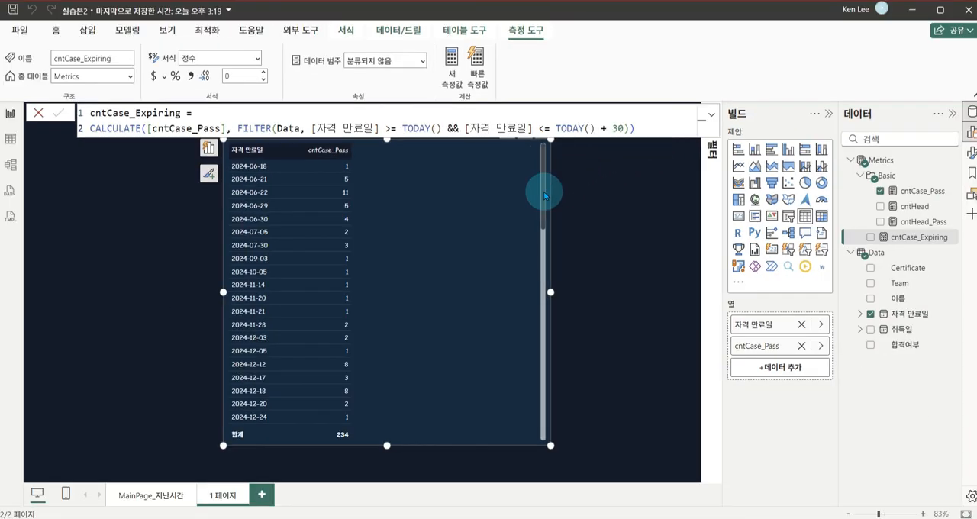
Shift the expiry date table slightly down the page and add cntCase_Expiring as its third column
{"action": "left_click_drag", "start_coordinate": [495, 195], "coordinate": [495, 214]}
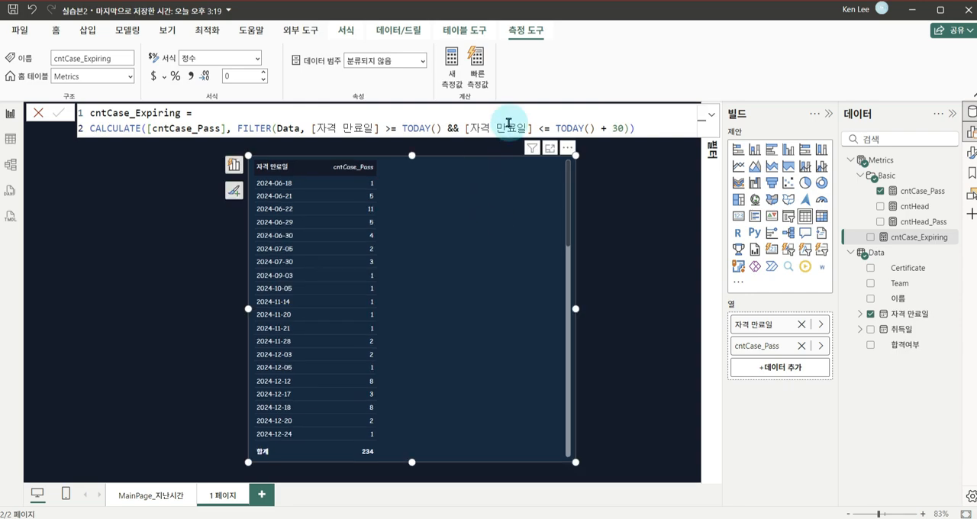
{"action": "left_click_drag", "start_coordinate": [900, 244], "coordinate": [509, 292]}
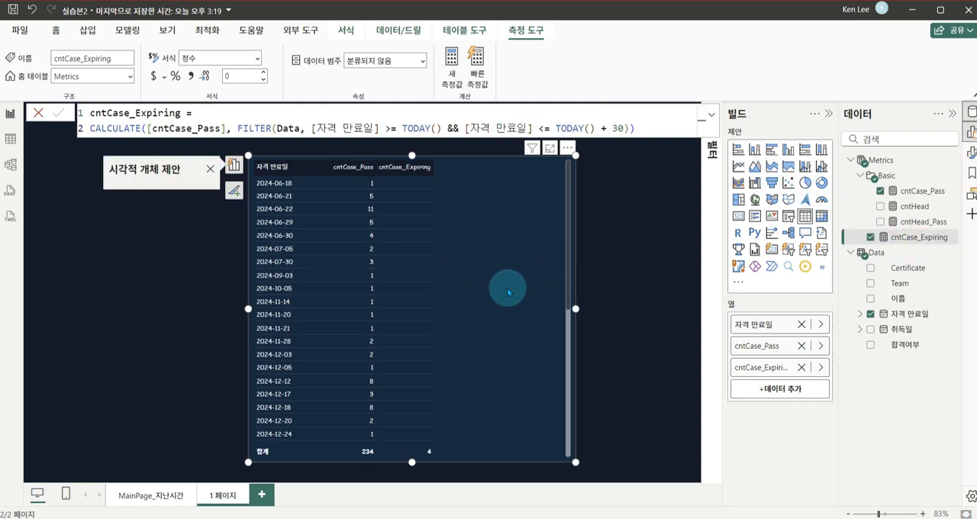
{"action": "scroll", "coordinate": [454, 286], "scroll_direction": "down", "scroll_amount": 4}
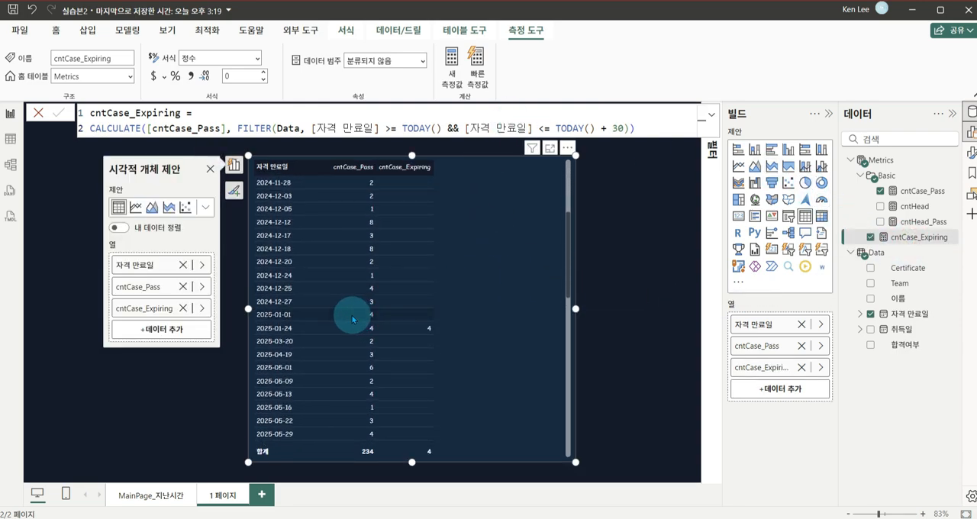
{"action": "key", "text": "ctrl+1"}
{"action": "left_click", "coordinate": [352, 315]}
{"action": "left_click_drag", "start_coordinate": [229, 319], "coordinate": [445, 336]}
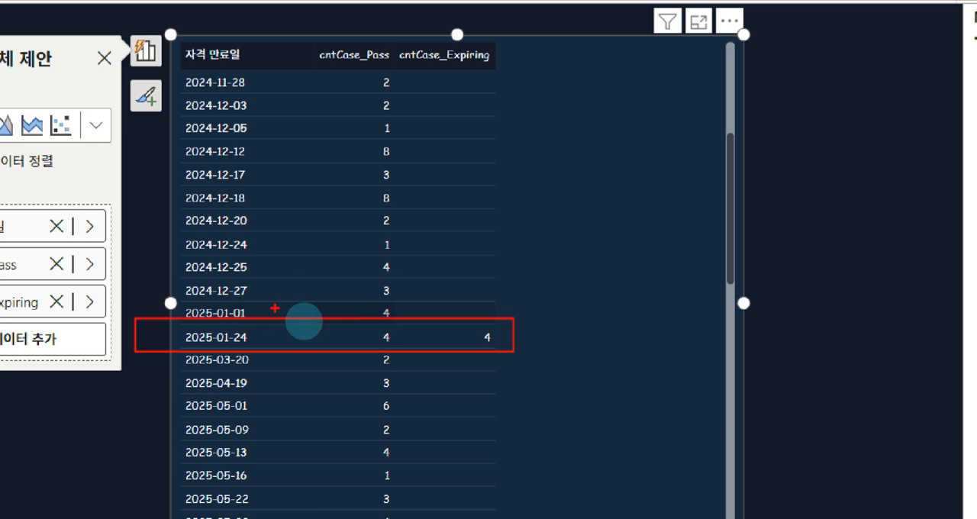
{"action": "left_click_drag", "start_coordinate": [280, 333], "coordinate": [357, 464]}
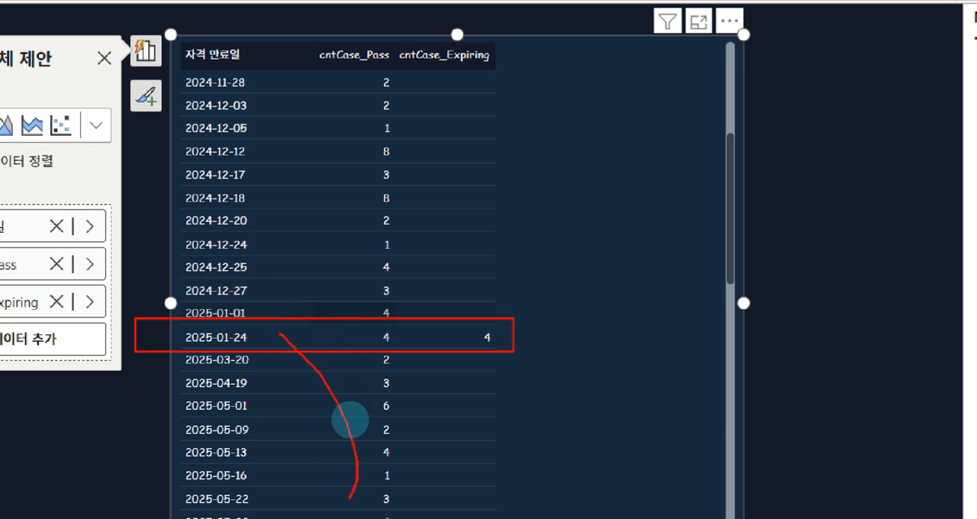
{"action": "mouse_move", "coordinate": [518, 338]}
{"action": "left_mouse_down"}
{"action": "mouse_move", "coordinate": [449, 344]}
{"action": "mouse_move", "coordinate": [551, 327]}
{"action": "left_mouse_up"}
{"action": "key", "text": "Escape"}
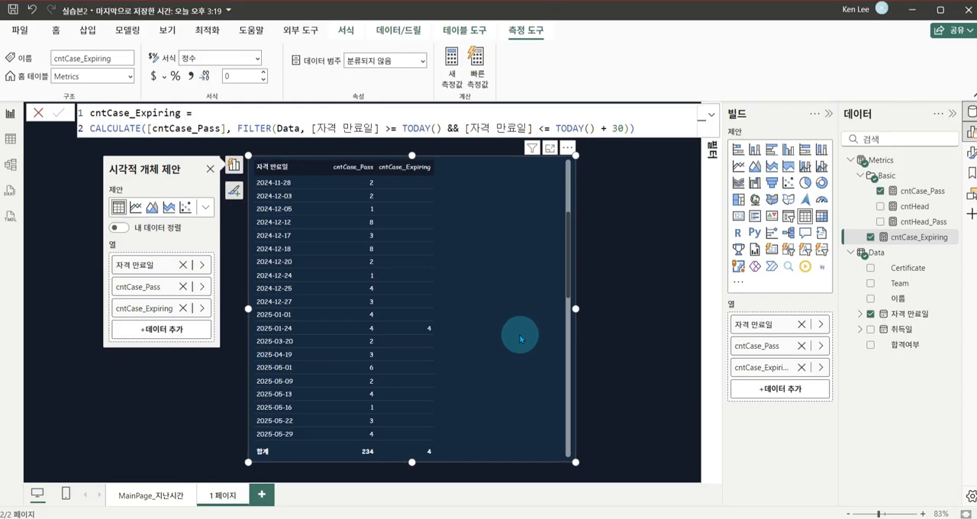
Shrink the expiry date table to fit its three columns and move it to the left side of the page
{"action": "left_click_drag", "start_coordinate": [575, 156], "coordinate": [482, 188]}
{"action": "left_click_drag", "start_coordinate": [460, 247], "coordinate": [306, 237]}
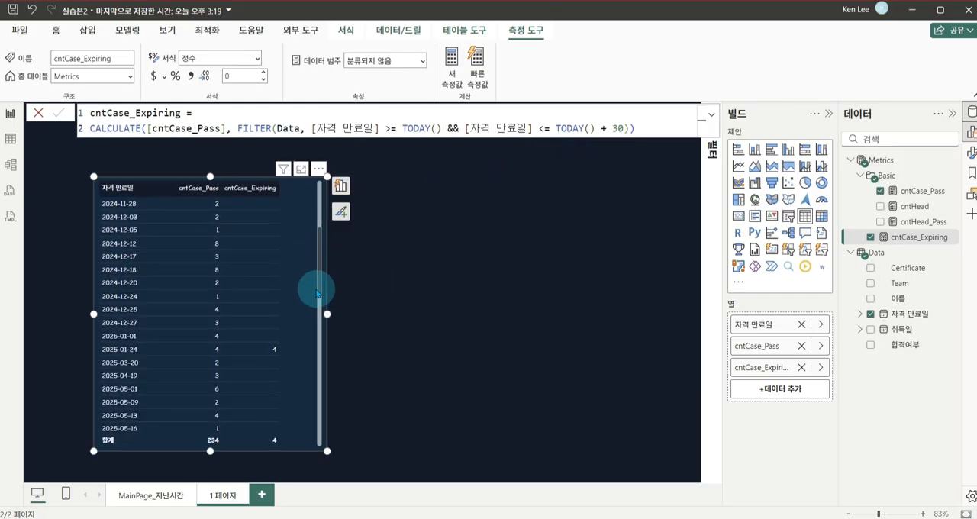
Insert a second, empty table visual beside the expiry date table and enlarge it to nearly the same height
{"action": "left_click", "coordinate": [512, 273]}
{"action": "left_click", "coordinate": [805, 216]}
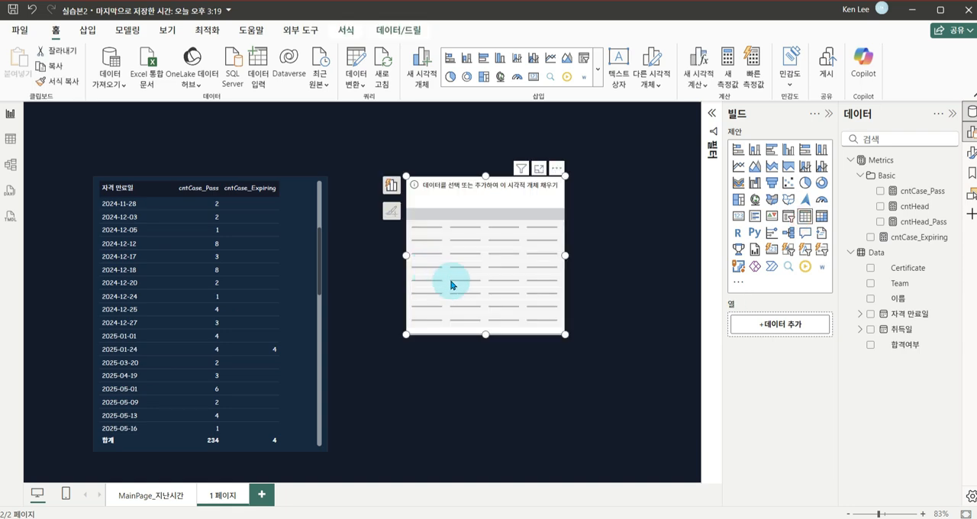
{"action": "left_click_drag", "start_coordinate": [450, 285], "coordinate": [428, 291]}
{"action": "left_click_drag", "start_coordinate": [543, 342], "coordinate": [643, 419]}
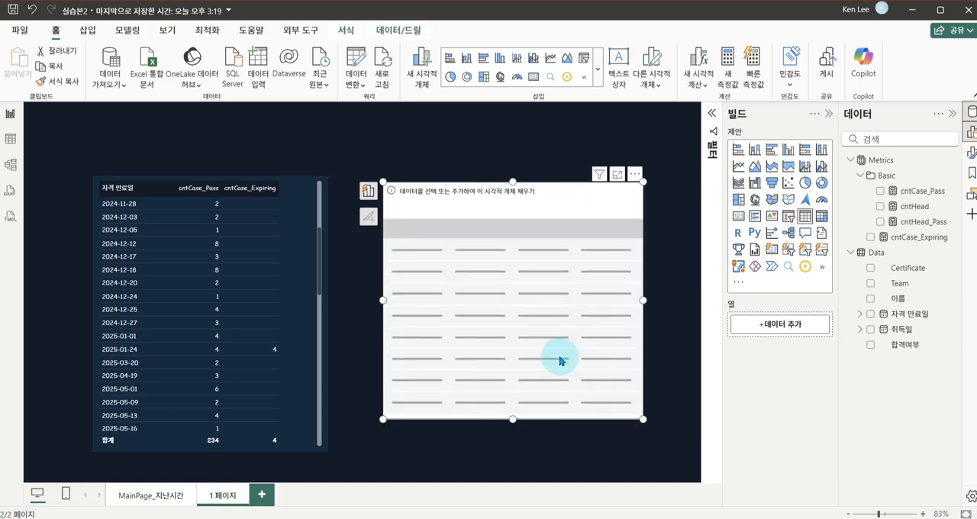
{"action": "left_click_drag", "start_coordinate": [559, 359], "coordinate": [556, 339]}
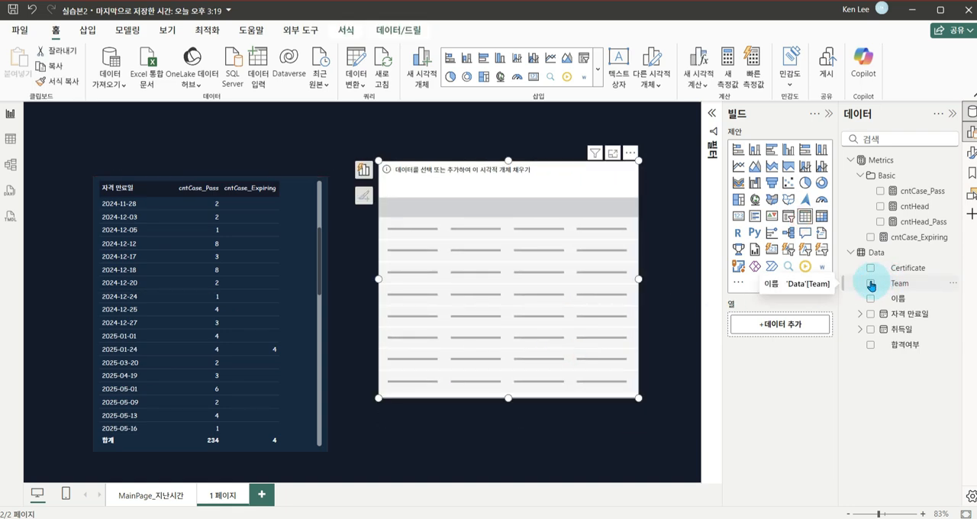
Fill the empty second table with Team, 이름 and Certificate, and shift it slightly away from the expiry date table
{"action": "left_click", "coordinate": [871, 284]}
{"action": "left_click", "coordinate": [870, 299]}
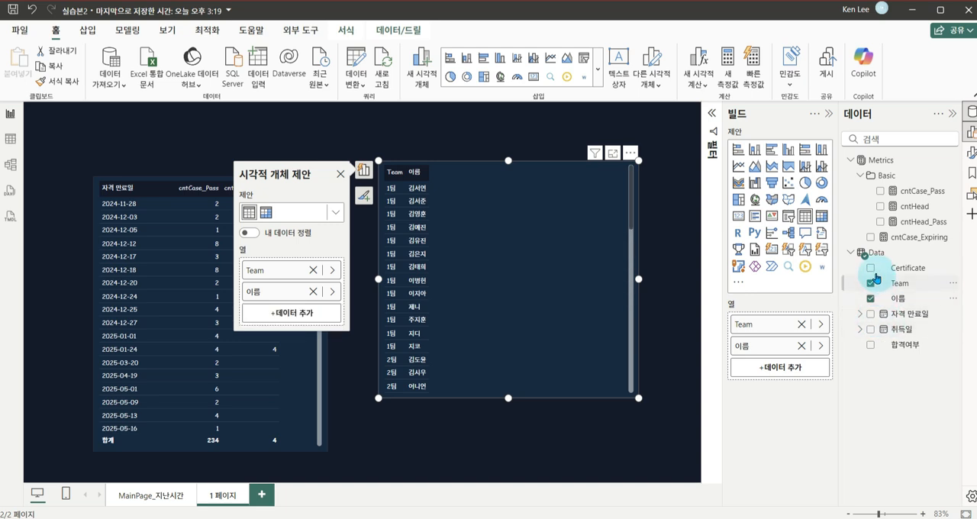
{"action": "left_click", "coordinate": [871, 268]}
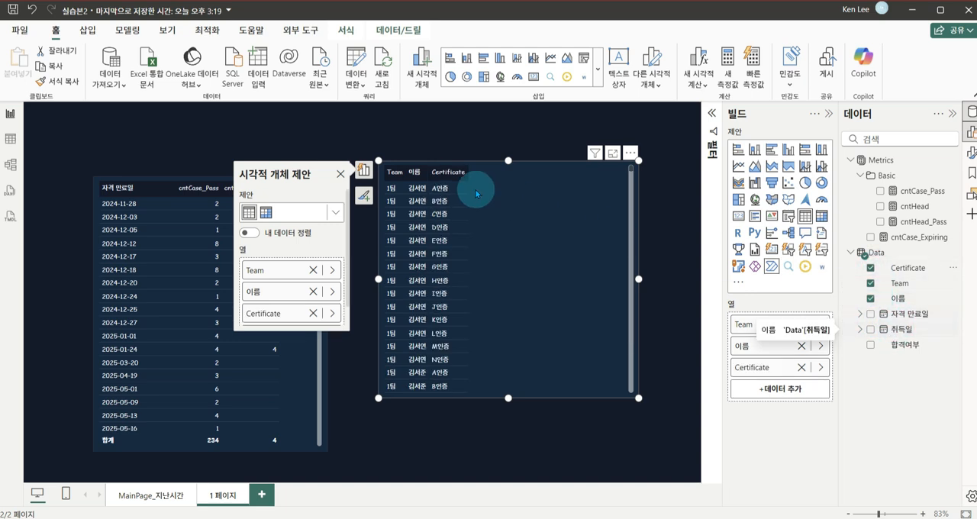
{"action": "left_click_drag", "start_coordinate": [519, 246], "coordinate": [542, 262]}
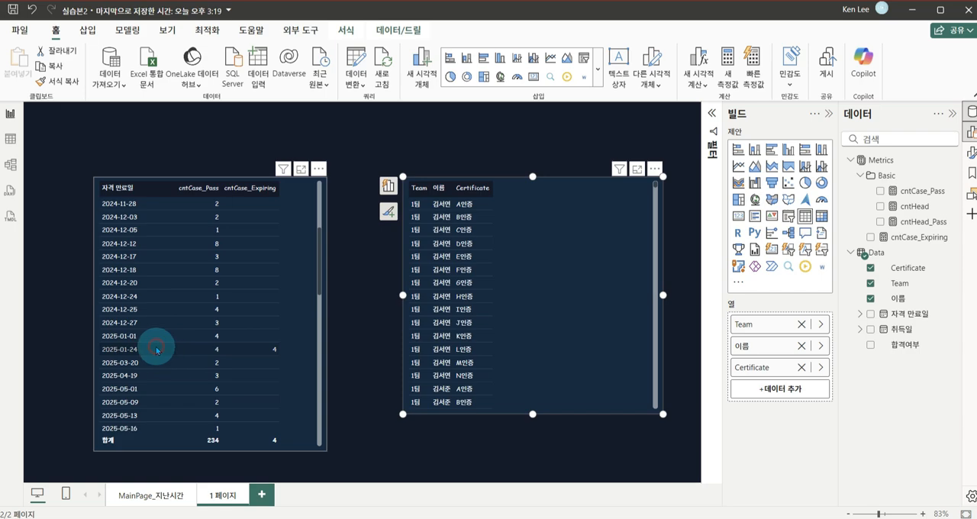
Cross-filter the certificate table by the 2025-01-24 expiry row, then clear the selection
{"action": "left_click", "coordinate": [157, 350]}
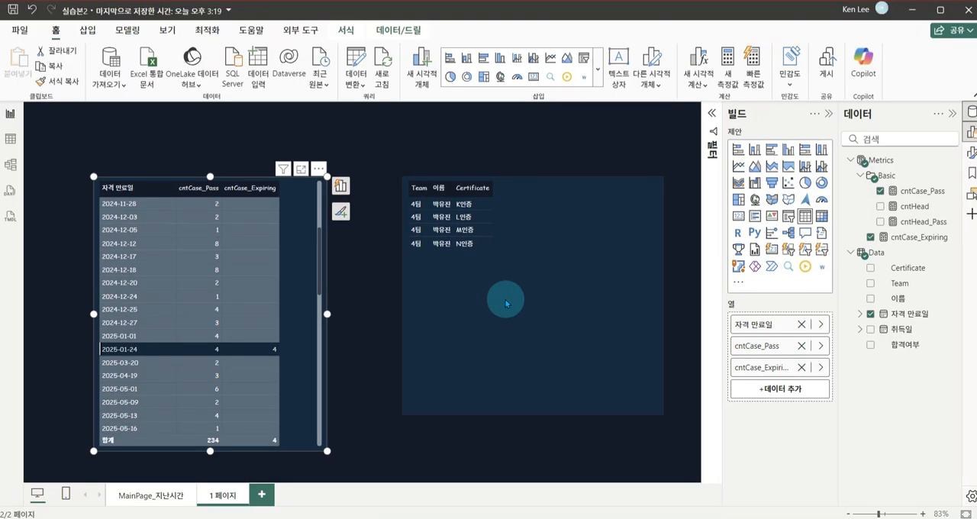
{"action": "left_click", "coordinate": [221, 348]}
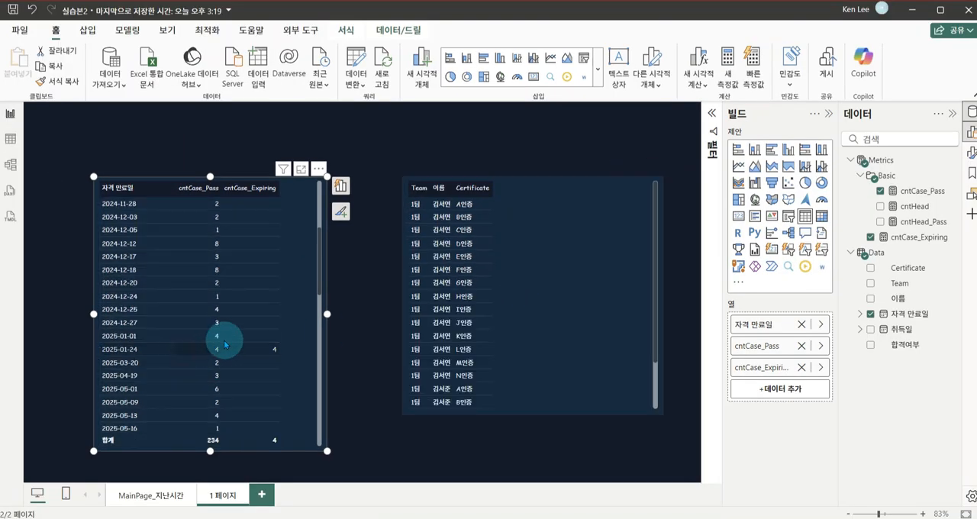
{"action": "left_click", "coordinate": [371, 269]}
Delete the certificate table and move the expiry date table to the middle of the page
{"action": "left_click", "coordinate": [488, 282]}
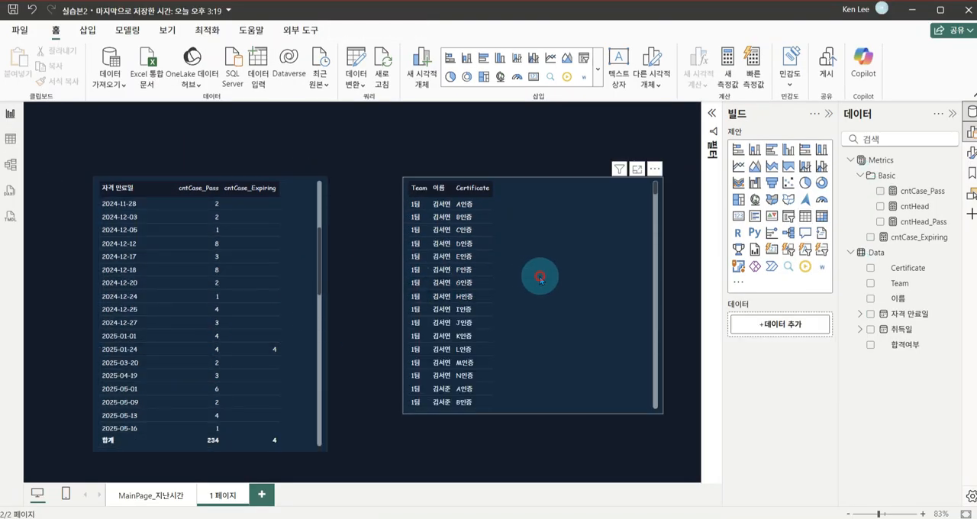
{"action": "key", "text": "Delete"}
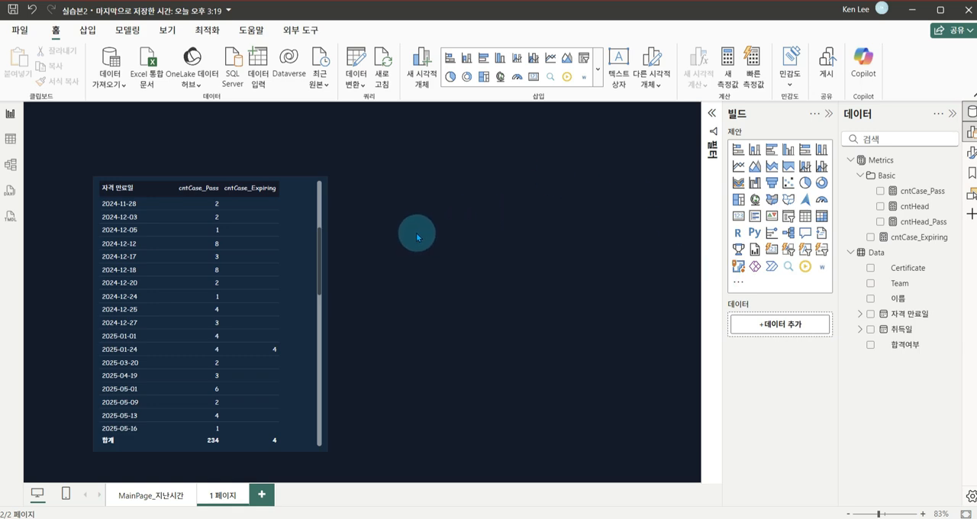
{"action": "left_click", "coordinate": [304, 263]}
{"action": "left_click_drag", "start_coordinate": [304, 263], "coordinate": [428, 257]}
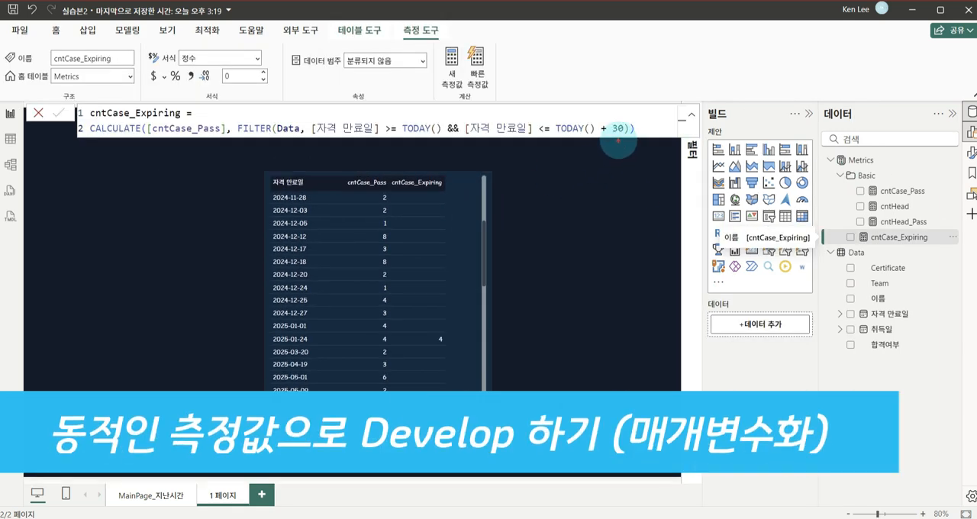
{"action": "left_click_drag", "start_coordinate": [636, 123], "coordinate": [611, 145]}
{"action": "mouse_move", "coordinate": [624, 79]}
{"action": "left_mouse_down"}
{"action": "mouse_move", "coordinate": [654, 70]}
{"action": "mouse_move", "coordinate": [645, 105]}
{"action": "left_mouse_up"}
{"action": "mouse_move", "coordinate": [626, 109]}
{"action": "left_mouse_down"}
{"action": "mouse_move", "coordinate": [656, 101]}
{"action": "mouse_move", "coordinate": [647, 116]}
{"action": "left_mouse_up"}
{"action": "left_click_drag", "start_coordinate": [661, 81], "coordinate": [698, 97]}
{"action": "left_click_drag", "start_coordinate": [697, 91], "coordinate": [709, 87]}
{"action": "mouse_move", "coordinate": [713, 77]}
{"action": "left_mouse_down"}
{"action": "mouse_move", "coordinate": [707, 122]}
{"action": "mouse_move", "coordinate": [752, 93]}
{"action": "left_mouse_up"}
{"action": "left_click_drag", "start_coordinate": [757, 91], "coordinate": [771, 100]}
{"action": "mouse_move", "coordinate": [798, 68]}
{"action": "left_mouse_down"}
{"action": "mouse_move", "coordinate": [799, 90]}
{"action": "mouse_move", "coordinate": [813, 87]}
{"action": "left_mouse_up"}
{"action": "left_click_drag", "start_coordinate": [800, 90], "coordinate": [820, 100]}
{"action": "mouse_move", "coordinate": [820, 85]}
{"action": "left_mouse_down"}
{"action": "mouse_move", "coordinate": [830, 81]}
{"action": "mouse_move", "coordinate": [833, 118]}
{"action": "mouse_move", "coordinate": [855, 103]}
{"action": "left_mouse_up"}
{"action": "left_click_drag", "start_coordinate": [854, 92], "coordinate": [863, 90]}
{"action": "mouse_move", "coordinate": [864, 78]}
{"action": "left_mouse_down"}
{"action": "mouse_move", "coordinate": [865, 105]}
{"action": "mouse_move", "coordinate": [877, 100]}
{"action": "left_mouse_up"}
{"action": "left_click_drag", "start_coordinate": [886, 83], "coordinate": [887, 99]}
{"action": "left_click_drag", "start_coordinate": [877, 99], "coordinate": [907, 84]}
{"action": "left_click_drag", "start_coordinate": [914, 75], "coordinate": [915, 99]}
{"action": "left_click_drag", "start_coordinate": [909, 106], "coordinate": [924, 104]}
{"action": "left_click_drag", "start_coordinate": [933, 73], "coordinate": [924, 90]}
{"action": "mouse_move", "coordinate": [926, 84]}
{"action": "left_mouse_down"}
{"action": "mouse_move", "coordinate": [972, 78]}
{"action": "mouse_move", "coordinate": [955, 130]}
{"action": "left_mouse_up"}
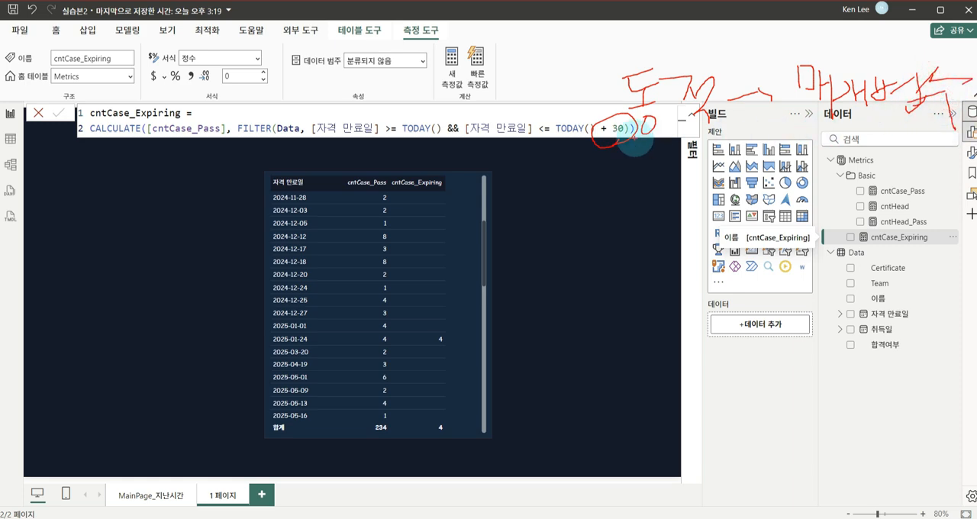
{"action": "key", "text": "Escape"}
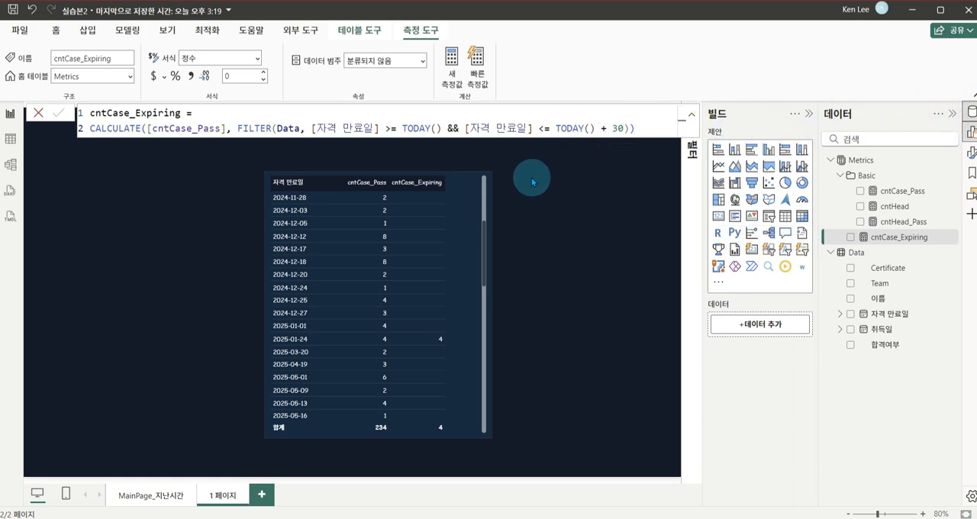
Move the expiry date table to the left edge of the page and deselect it
{"action": "left_click_drag", "start_coordinate": [482, 162], "coordinate": [253, 162]}
{"action": "left_click", "coordinate": [322, 164]}
{"action": "left_click", "coordinate": [127, 30]}
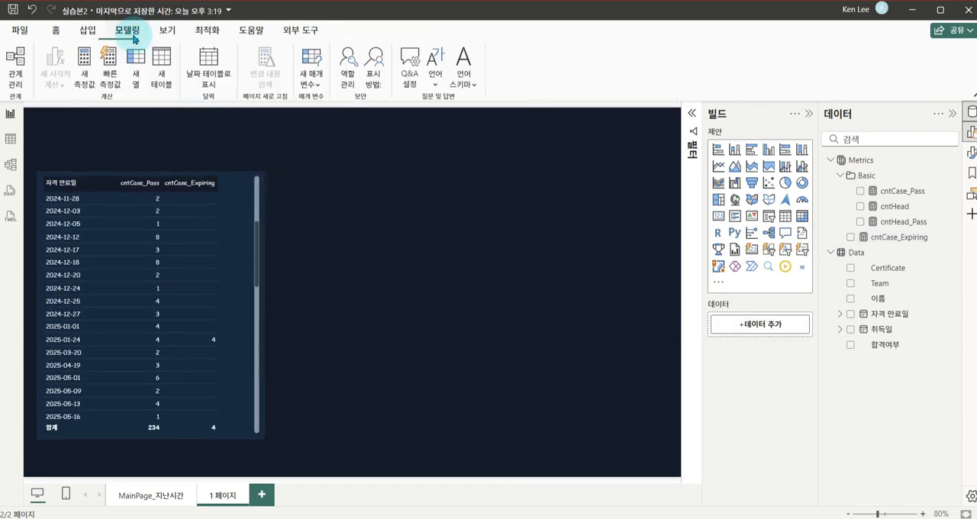
{"action": "left_click", "coordinate": [314, 84]}
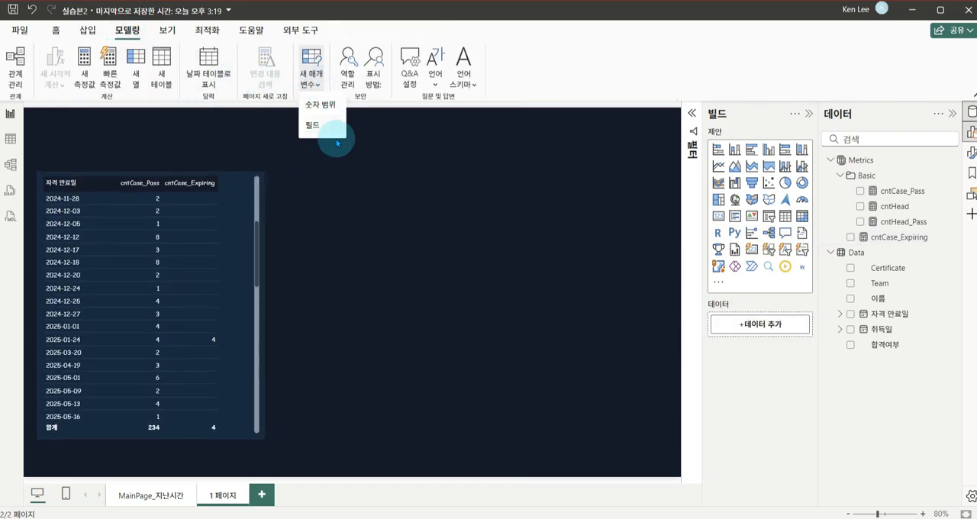
{"action": "left_click", "coordinate": [338, 192]}
{"action": "left_click", "coordinate": [61, 33]}
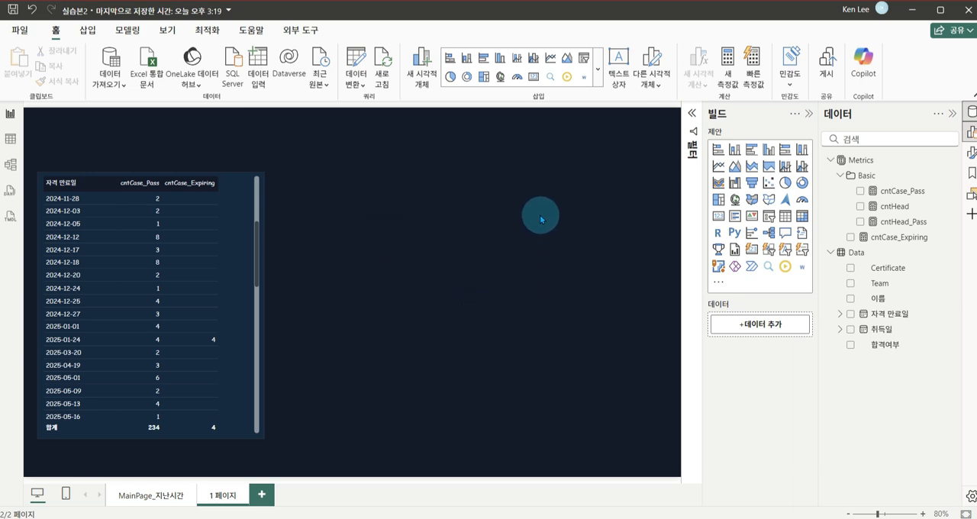
{"action": "left_click_drag", "start_coordinate": [501, 203], "coordinate": [578, 355]}
{"action": "mouse_move", "coordinate": [528, 222]}
{"action": "left_mouse_down"}
{"action": "mouse_move", "coordinate": [530, 243]}
{"action": "mouse_move", "coordinate": [550, 236]}
{"action": "mouse_move", "coordinate": [532, 279]}
{"action": "left_mouse_up"}
{"action": "left_click_drag", "start_coordinate": [552, 268], "coordinate": [542, 317]}
{"action": "left_click_drag", "start_coordinate": [548, 304], "coordinate": [548, 305]}
{"action": "left_click_drag", "start_coordinate": [505, 233], "coordinate": [523, 234]}
{"action": "mouse_move", "coordinate": [514, 266]}
{"action": "left_mouse_down"}
{"action": "mouse_move", "coordinate": [524, 265]}
{"action": "mouse_move", "coordinate": [521, 306]}
{"action": "left_mouse_up"}
{"action": "mouse_move", "coordinate": [568, 258]}
{"action": "left_mouse_down"}
{"action": "mouse_move", "coordinate": [585, 379]}
{"action": "mouse_move", "coordinate": [606, 382]}
{"action": "left_mouse_up"}
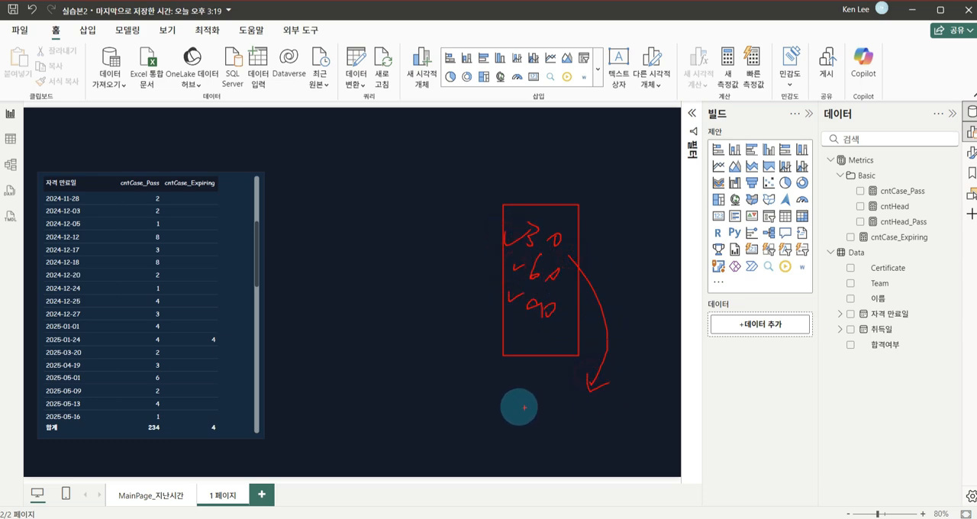
{"action": "left_click_drag", "start_coordinate": [520, 398], "coordinate": [638, 455]}
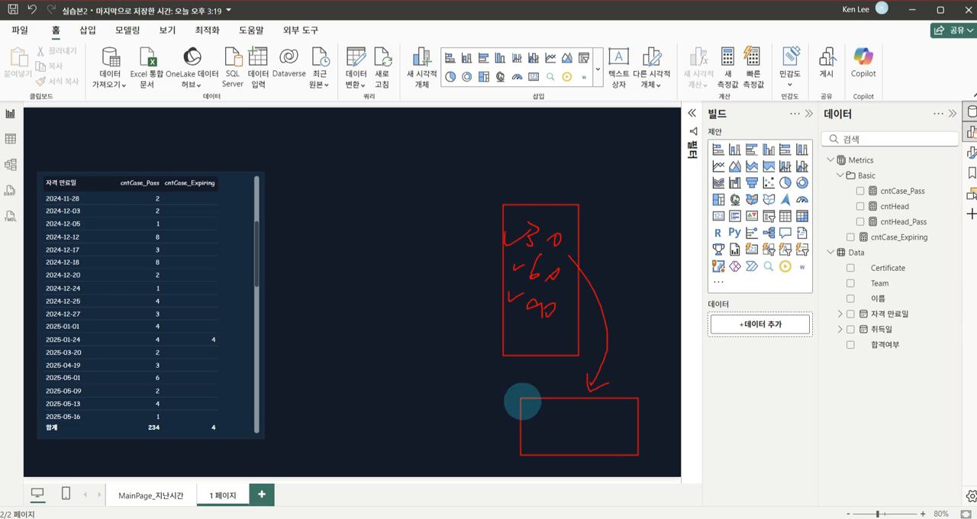
{"action": "mouse_move", "coordinate": [525, 413]}
{"action": "left_mouse_down"}
{"action": "mouse_move", "coordinate": [557, 429]}
{"action": "mouse_move", "coordinate": [656, 414]}
{"action": "left_mouse_up"}
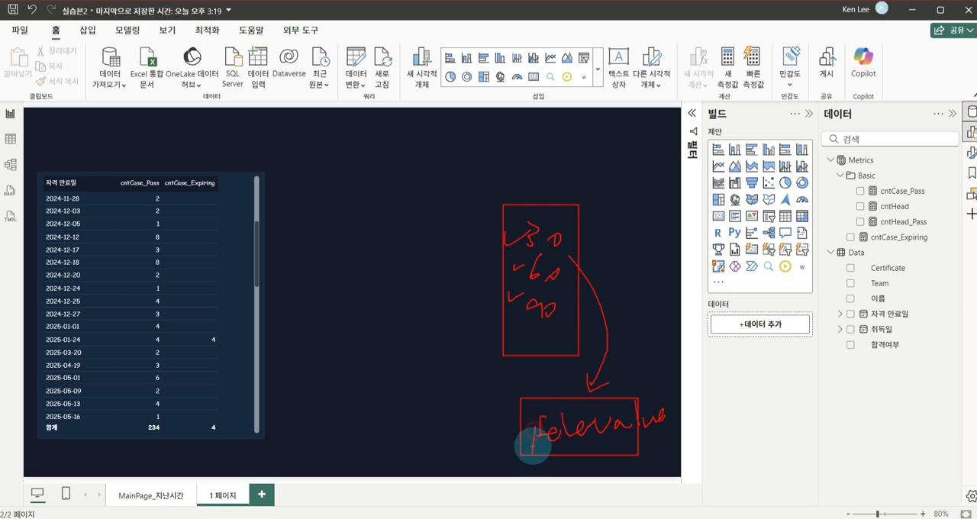
{"action": "mouse_move", "coordinate": [532, 447]}
{"action": "left_mouse_down"}
{"action": "mouse_move", "coordinate": [602, 440]}
{"action": "mouse_move", "coordinate": [562, 392]}
{"action": "mouse_move", "coordinate": [585, 356]}
{"action": "mouse_move", "coordinate": [586, 313]}
{"action": "left_mouse_up"}
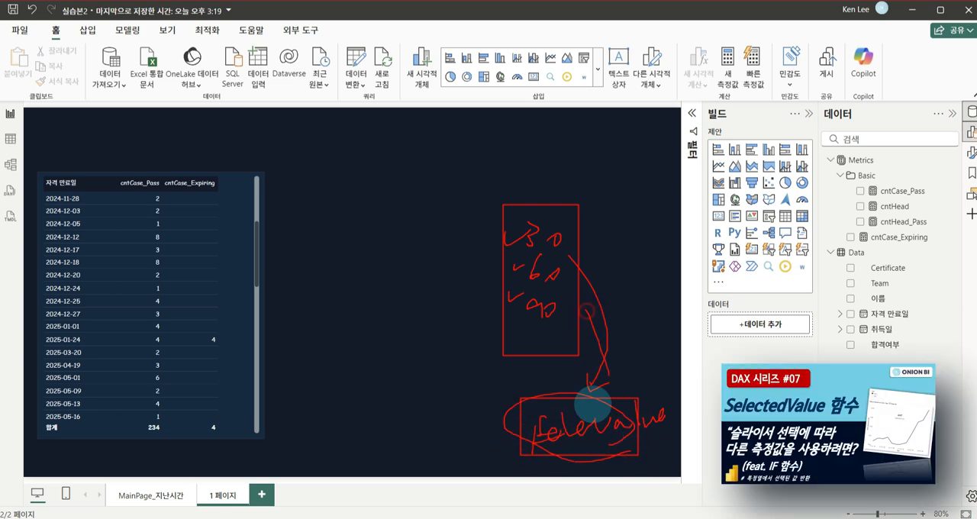
{"action": "key", "text": "Escape"}
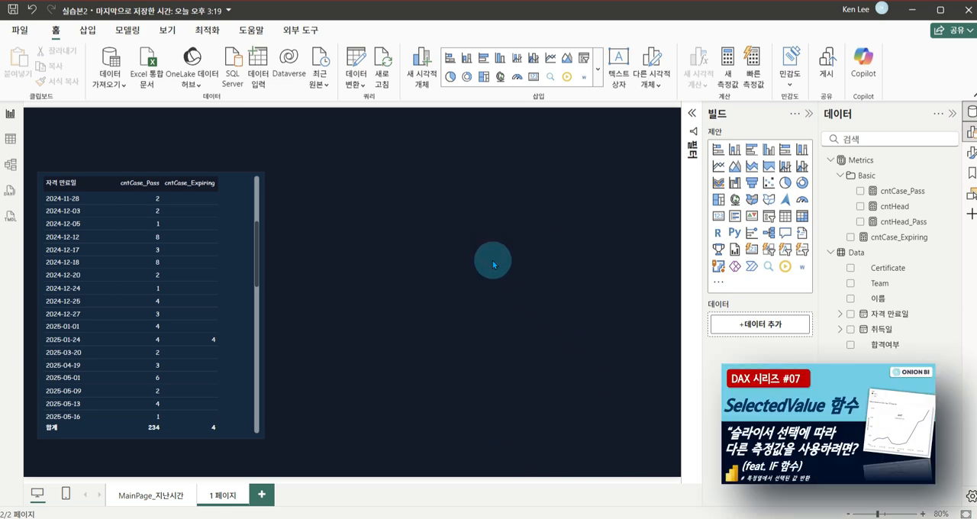
Create a manually entered table named S_Period with a days column holding 30, 90, 180 and 360
{"action": "left_click", "coordinate": [257, 61]}
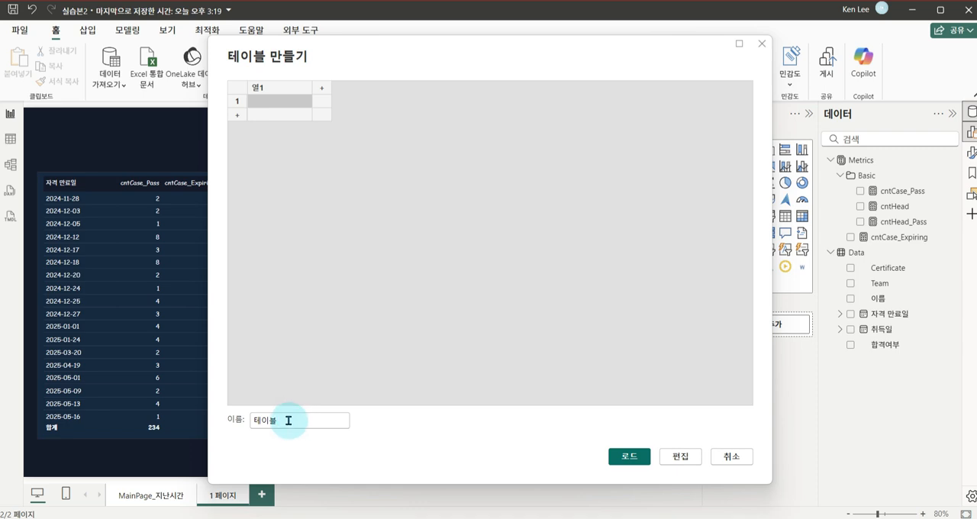
{"action": "left_click_drag", "start_coordinate": [289, 421], "coordinate": [218, 416]}
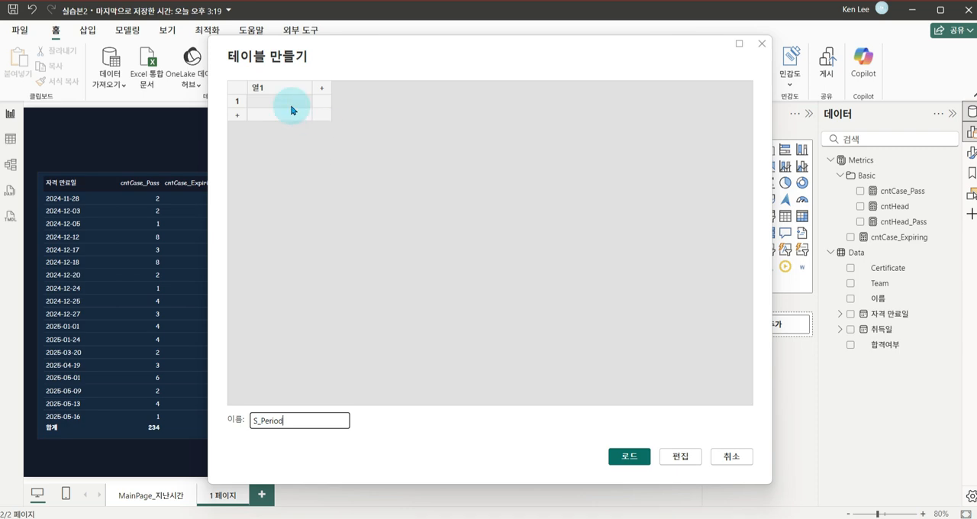
{"action": "left_click", "coordinate": [283, 100]}
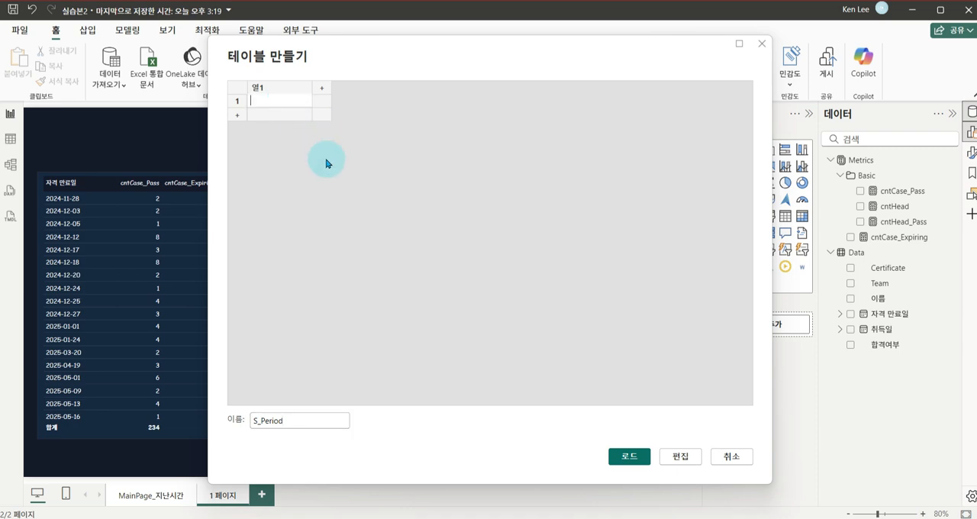
{"action": "key", "text": "Return"}
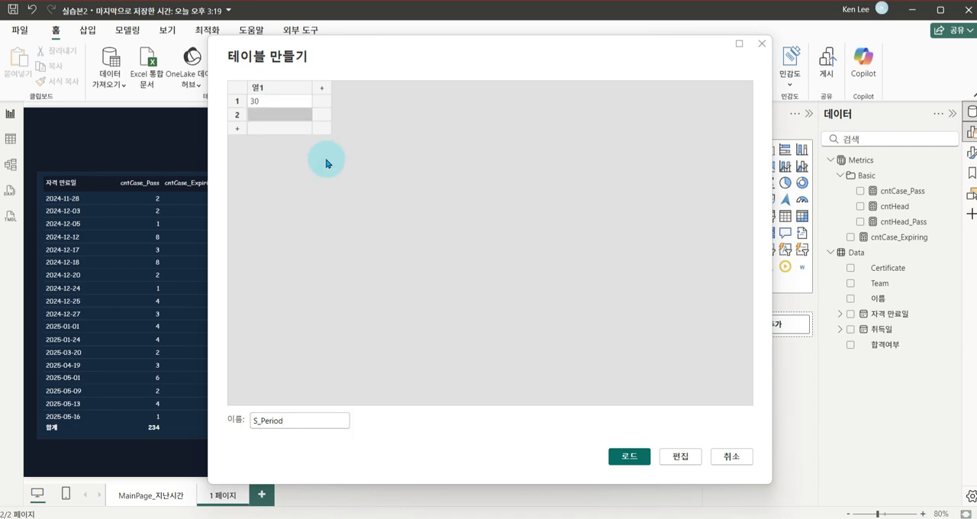
{"action": "type", "text": "90"}
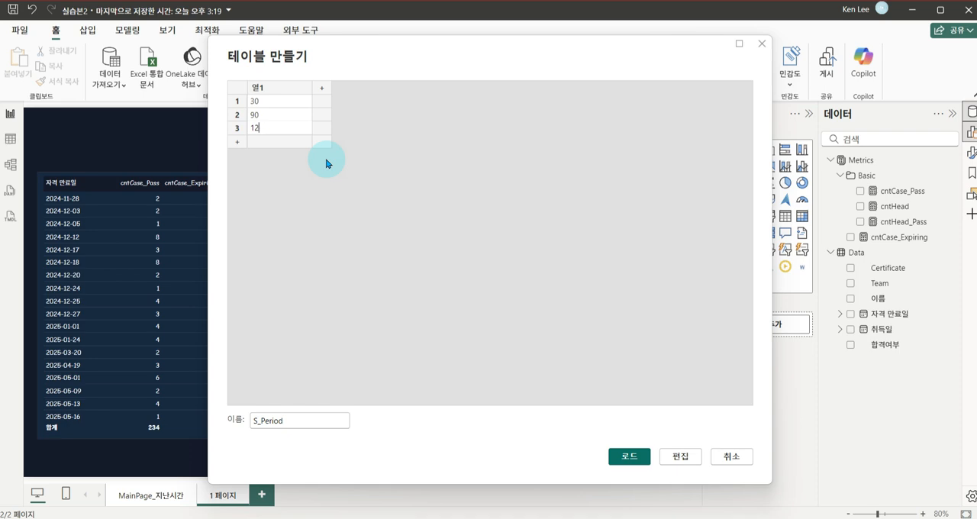
{"action": "type", "text": "180"}
{"action": "key", "text": "Return"}
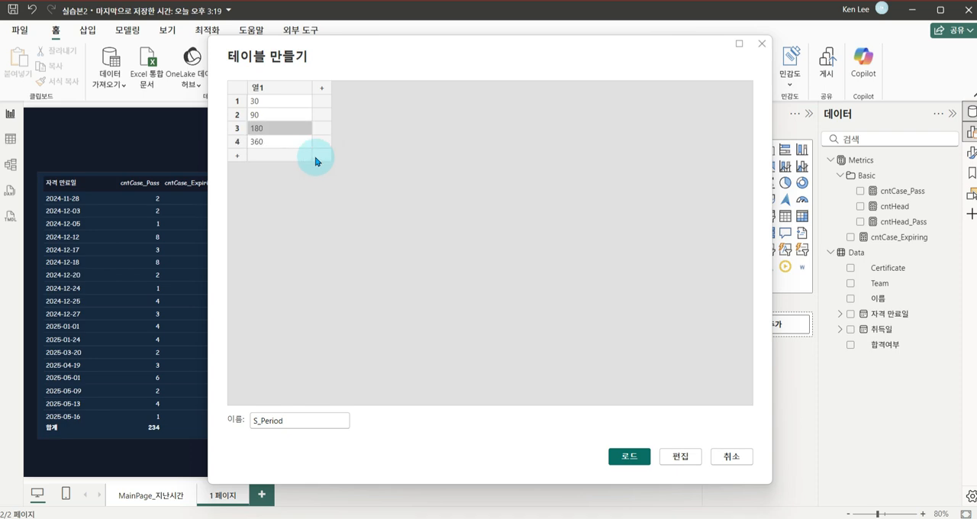
{"action": "double_click", "coordinate": [276, 89]}
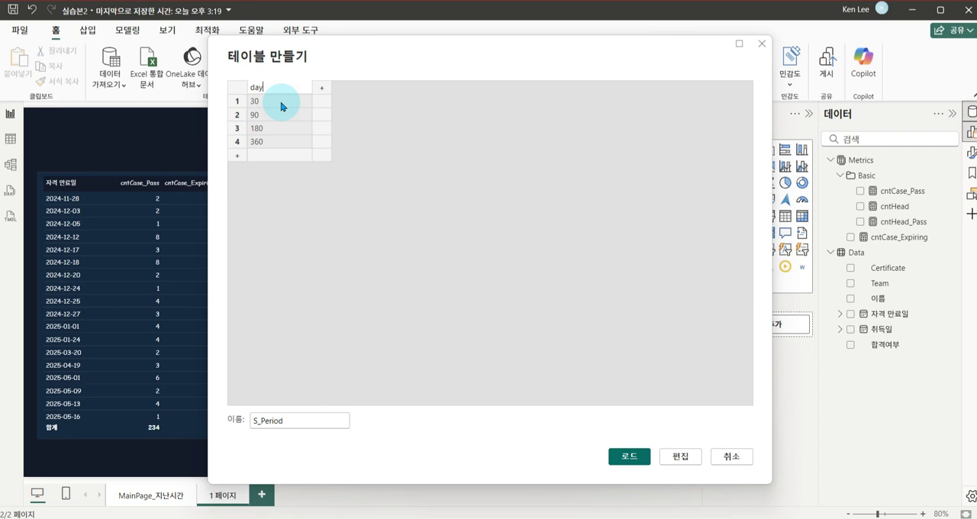
{"action": "left_click", "coordinate": [282, 106]}
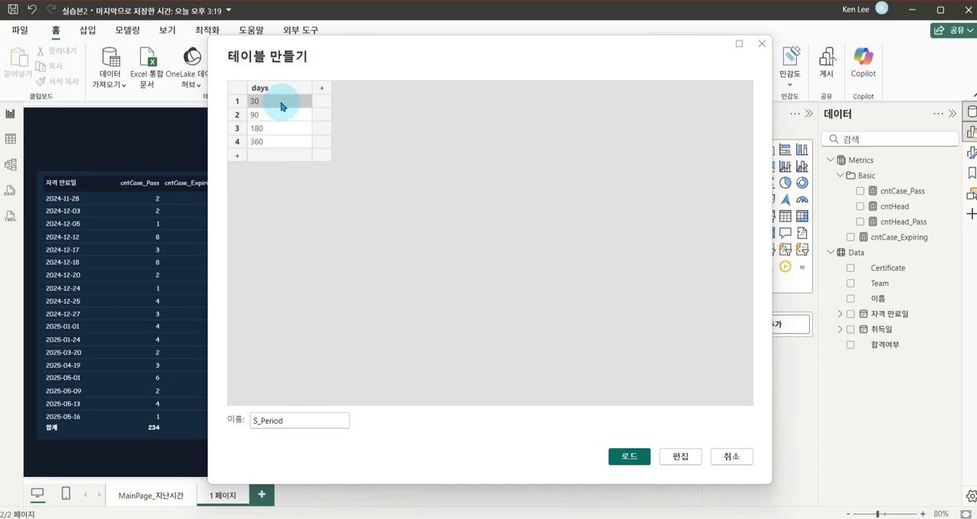
Add a second column named Period with the values M+01, M+03, M+06 and M+12
{"action": "left_click", "coordinate": [323, 90]}
{"action": "double_click", "coordinate": [324, 87]}
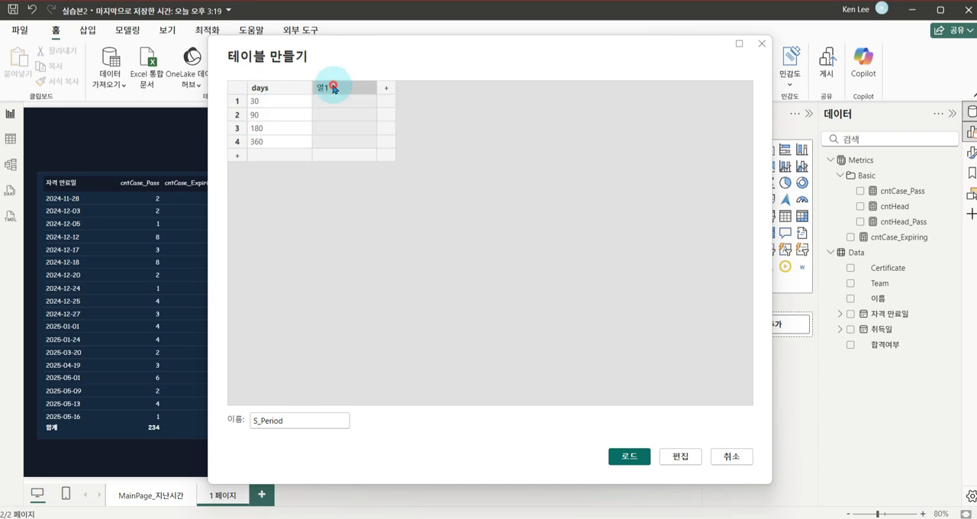
{"action": "type", "text": "Period"}
{"action": "key", "text": "Return"}
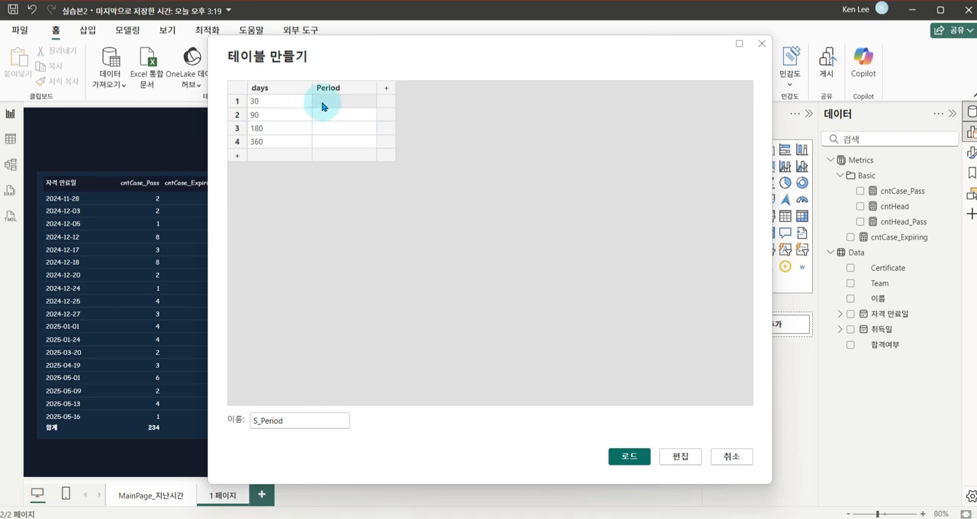
{"action": "type", "text": "M+01 M+03 M+06 M+12"}
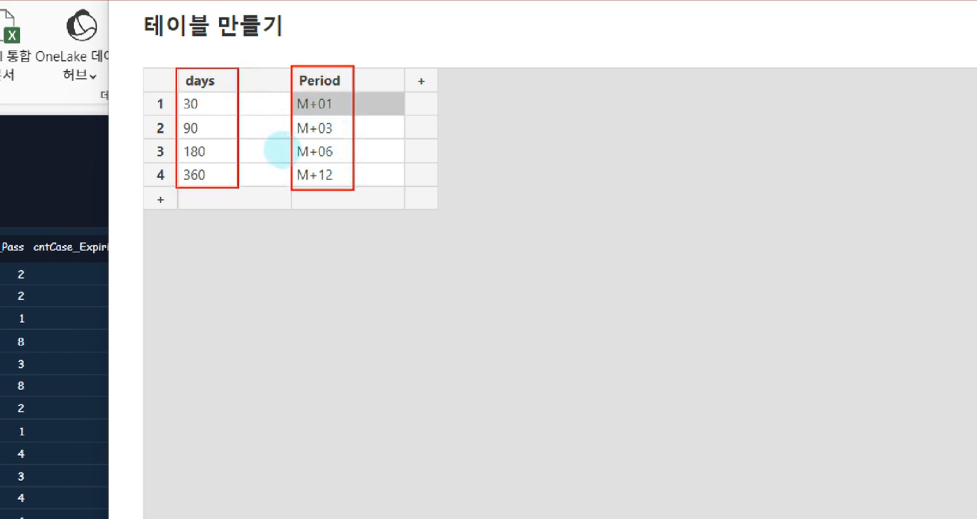
{"action": "mouse_move", "coordinate": [226, 105]}
{"action": "left_mouse_down"}
{"action": "mouse_move", "coordinate": [540, 73]}
{"action": "mouse_move", "coordinate": [500, 92]}
{"action": "left_mouse_up"}
{"action": "mouse_move", "coordinate": [323, 140]}
{"action": "left_mouse_down"}
{"action": "mouse_move", "coordinate": [518, 233]}
{"action": "mouse_move", "coordinate": [674, 182]}
{"action": "mouse_move", "coordinate": [669, 225]}
{"action": "left_mouse_up"}
{"action": "left_click_drag", "start_coordinate": [686, 132], "coordinate": [810, 258]}
{"action": "left_click_drag", "start_coordinate": [686, 167], "coordinate": [771, 167]}
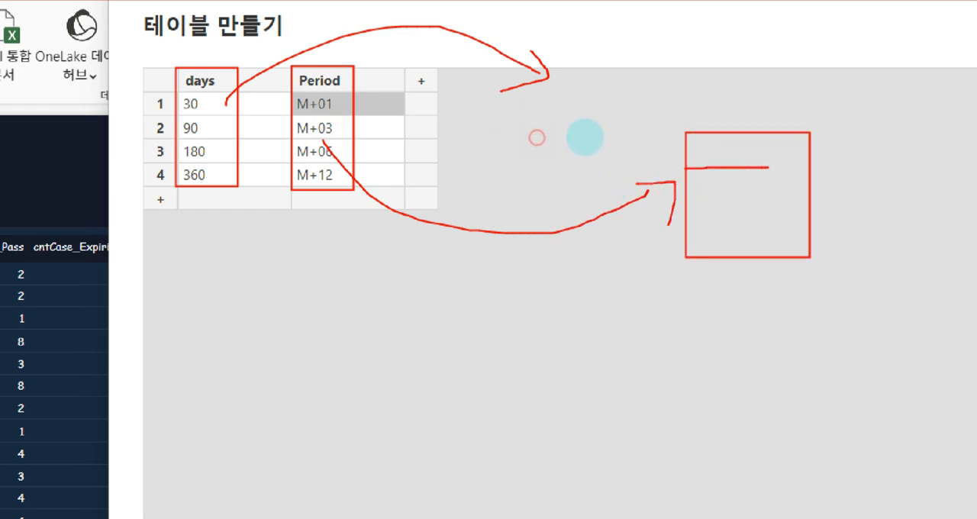
{"action": "left_click_drag", "start_coordinate": [690, 198], "coordinate": [797, 194]}
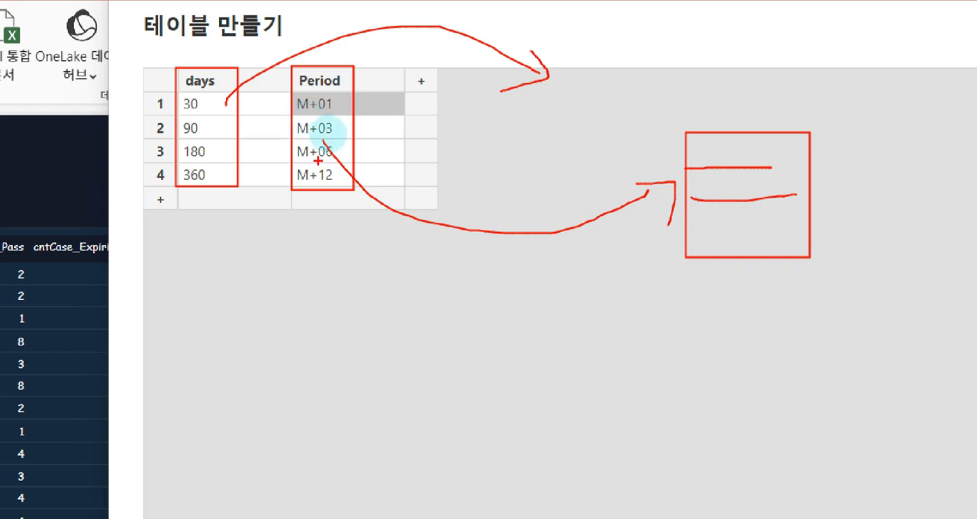
{"action": "key", "text": "Escape"}
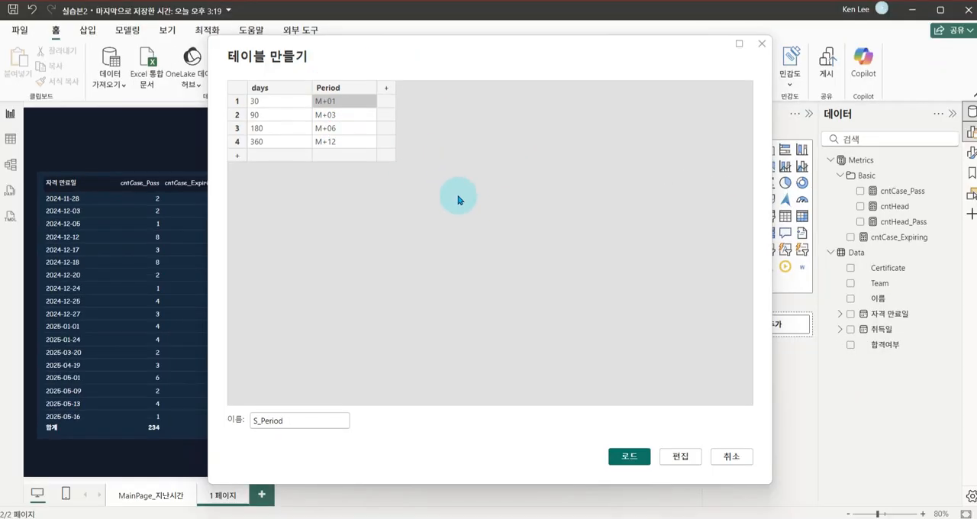
Load the S_Period table into the model, expand its fields and select it
{"action": "left_click", "coordinate": [631, 458]}
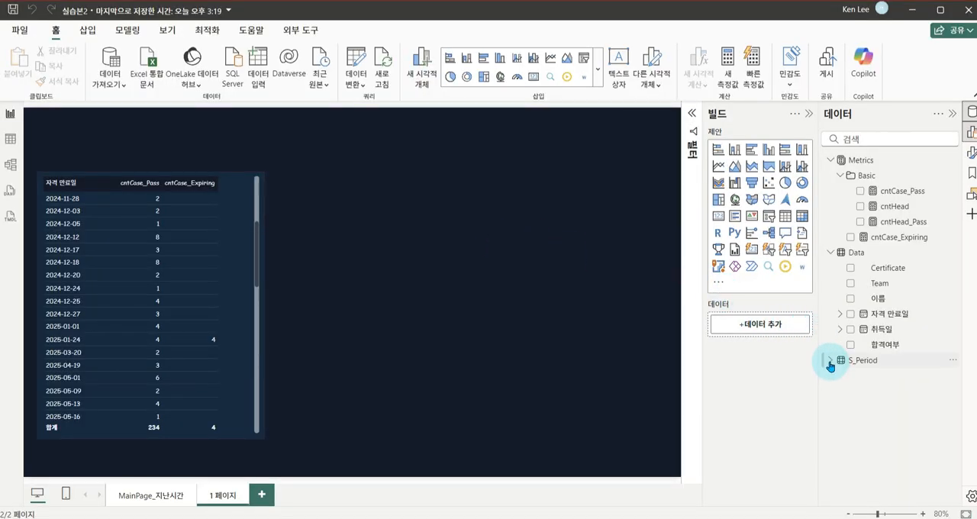
{"action": "left_click", "coordinate": [830, 362]}
{"action": "left_click", "coordinate": [870, 361]}
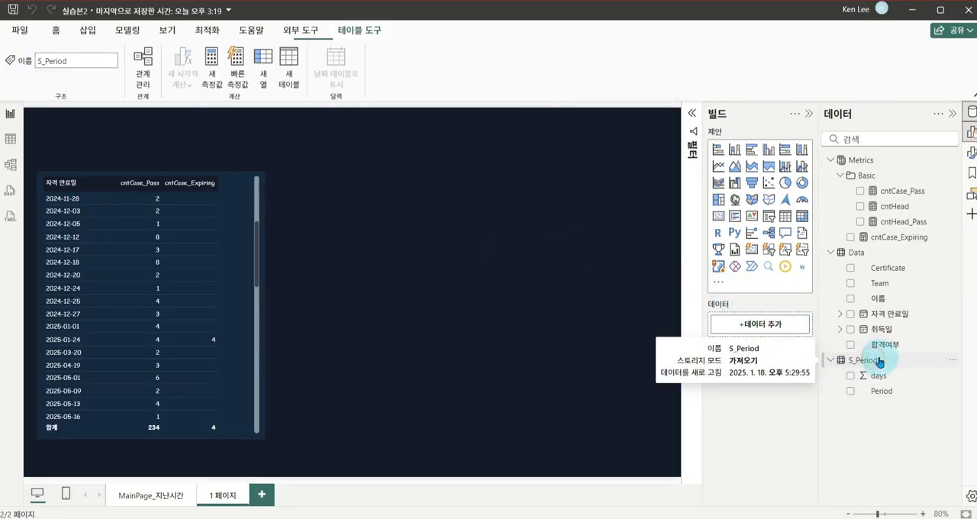
Examine the days and Period columns of the S_Period table in the data view and return to the report page
{"action": "left_click", "coordinate": [10, 139]}
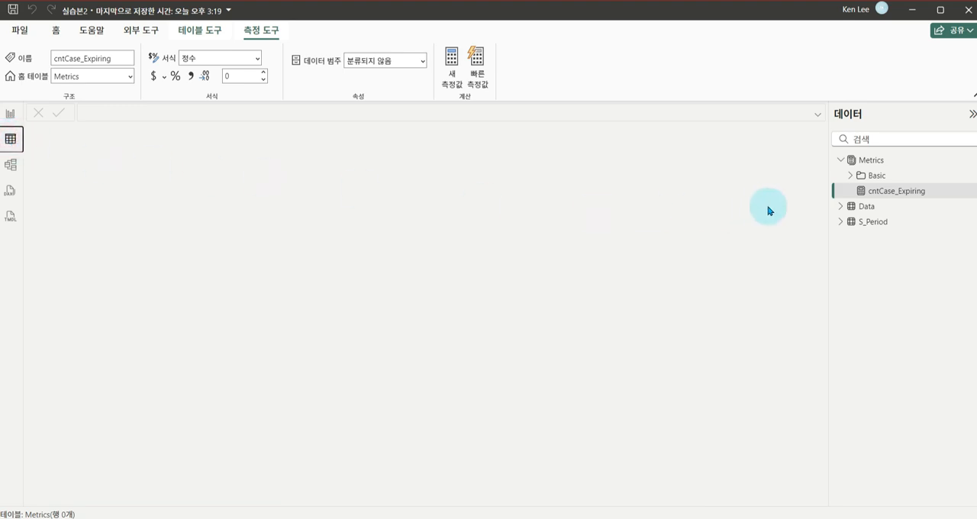
{"action": "left_click", "coordinate": [865, 221]}
{"action": "key", "text": "ctrl+1"}
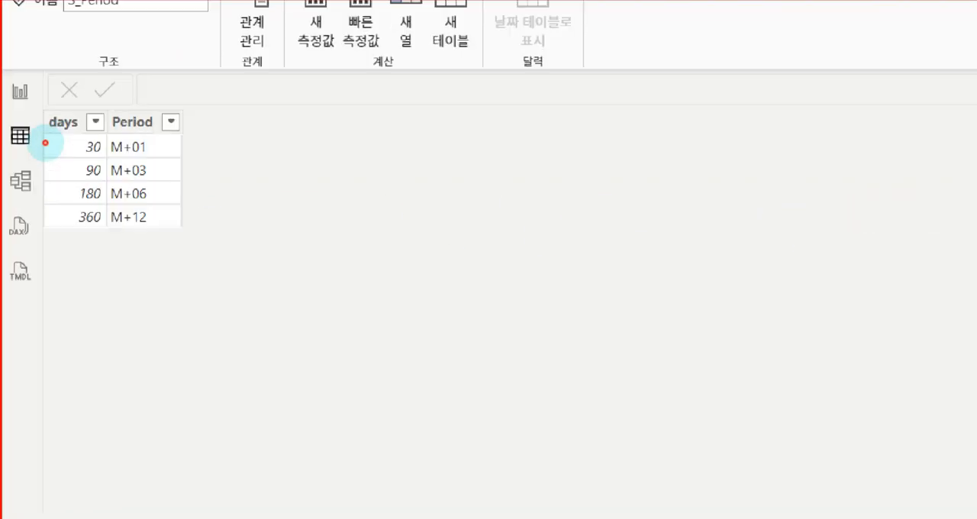
{"action": "left_click_drag", "start_coordinate": [23, 125], "coordinate": [103, 231]}
{"action": "mouse_move", "coordinate": [69, 127]}
{"action": "left_mouse_down"}
{"action": "mouse_move", "coordinate": [139, 44]}
{"action": "mouse_move", "coordinate": [148, 52]}
{"action": "left_mouse_up"}
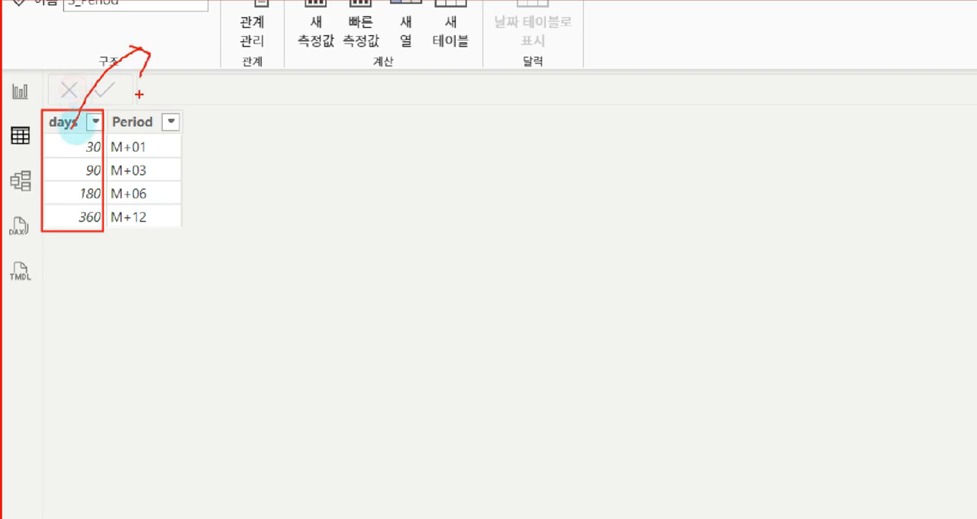
{"action": "left_click_drag", "start_coordinate": [113, 112], "coordinate": [183, 231]}
{"action": "key", "text": "Escape"}
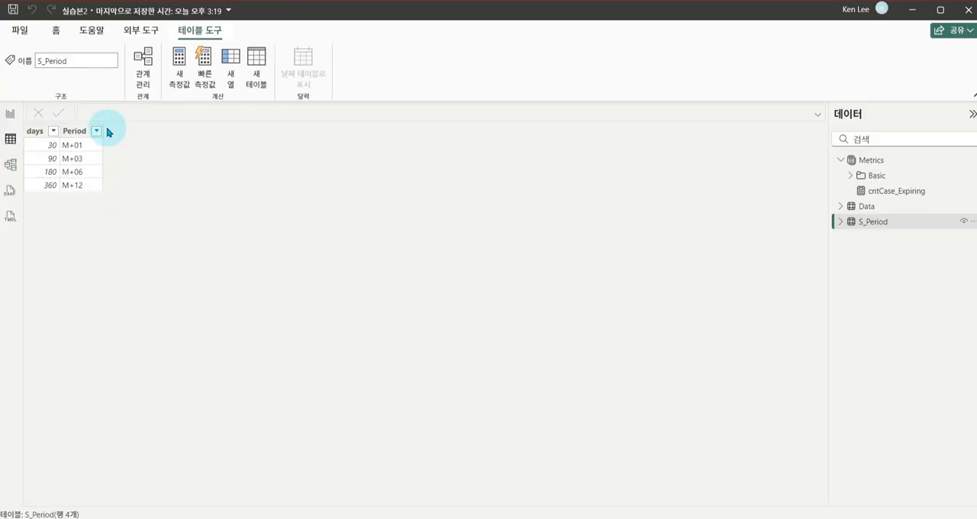
{"action": "left_click", "coordinate": [42, 131]}
{"action": "left_click", "coordinate": [11, 114]}
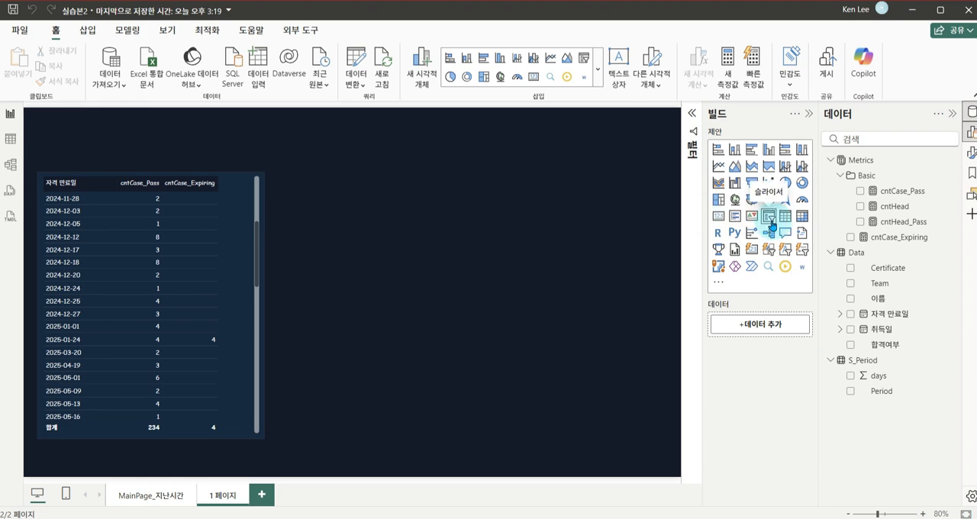
Add a slicer based on the S_Period table's Period field, reduced in size and placed in the page's upper-right area
{"action": "left_click", "coordinate": [772, 223]}
{"action": "left_click_drag", "start_coordinate": [440, 296], "coordinate": [562, 283]}
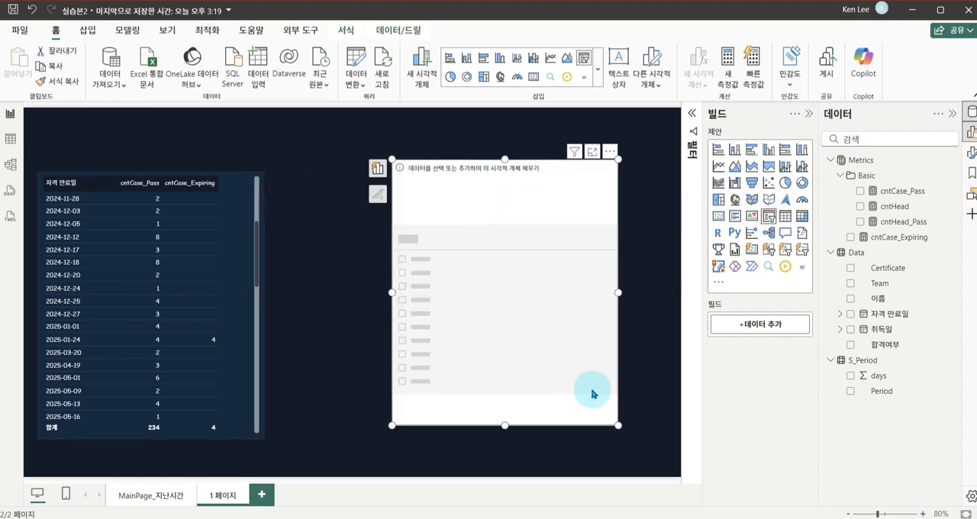
{"action": "left_click_drag", "start_coordinate": [619, 427], "coordinate": [498, 328]}
{"action": "left_click_drag", "start_coordinate": [473, 281], "coordinate": [597, 264]}
{"action": "left_click_drag", "start_coordinate": [628, 317], "coordinate": [633, 281]}
{"action": "left_click_drag", "start_coordinate": [609, 241], "coordinate": [620, 247]}
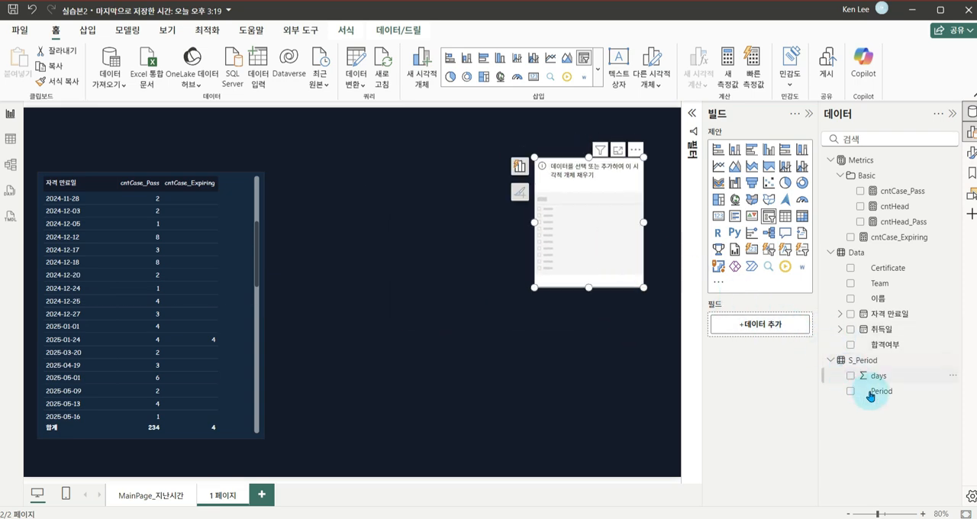
{"action": "left_click_drag", "start_coordinate": [887, 398], "coordinate": [759, 328]}
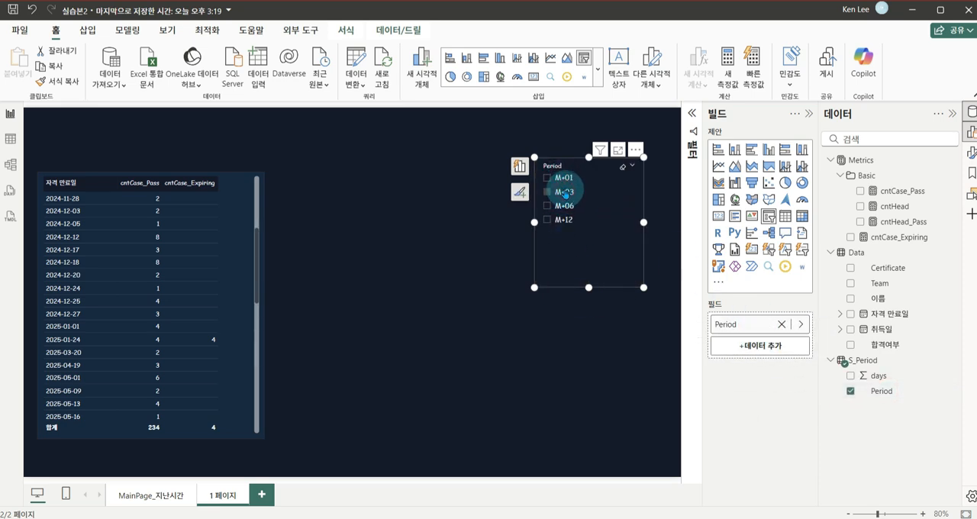
{"action": "left_click", "coordinate": [609, 393]}
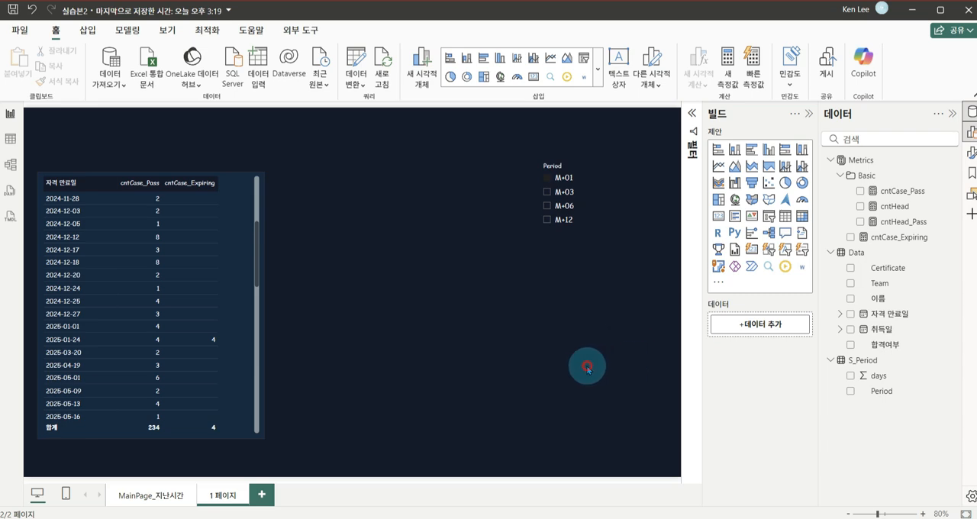
Create a measure in the Metrics table with the formula SelectedDays = SELECTEDVALUE(S_Period[days])
{"action": "right_click", "coordinate": [861, 162]}
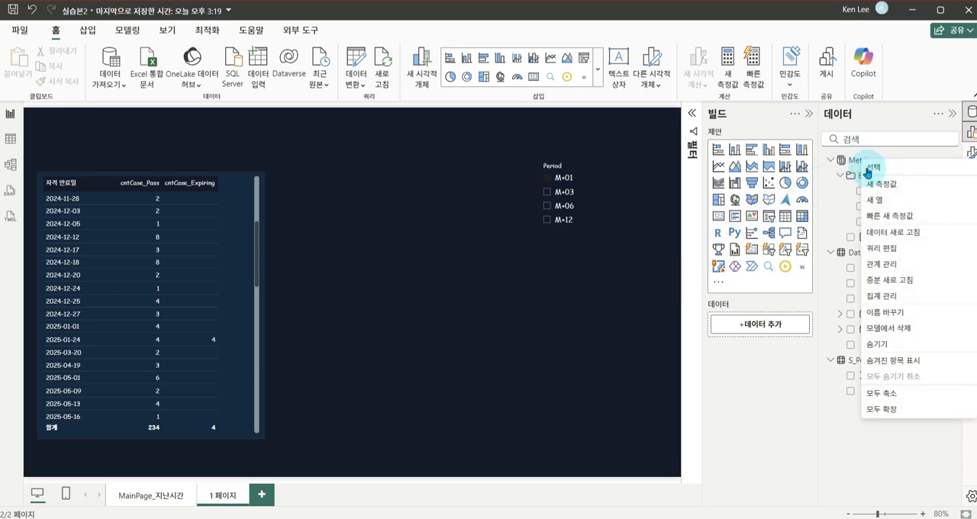
{"action": "left_click", "coordinate": [869, 184]}
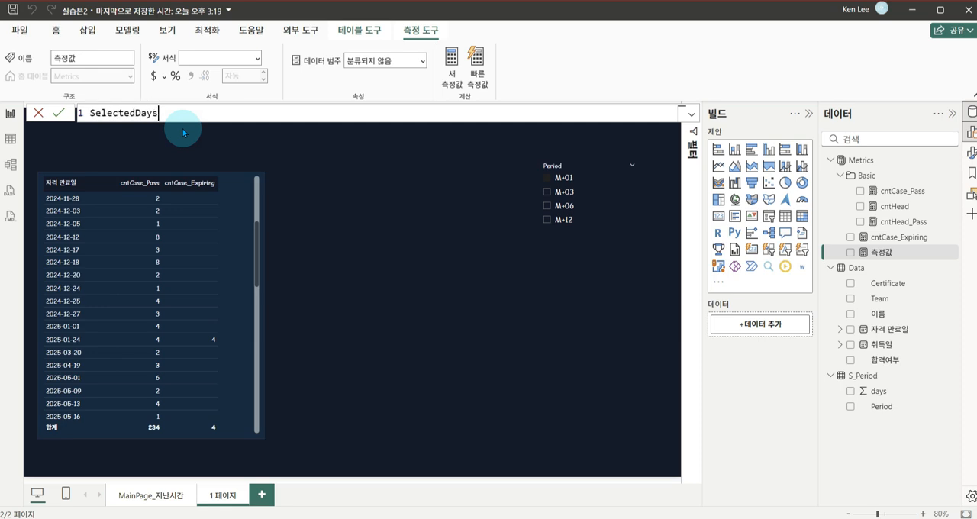
{"action": "type", "text": "SelectedDays = selec"}
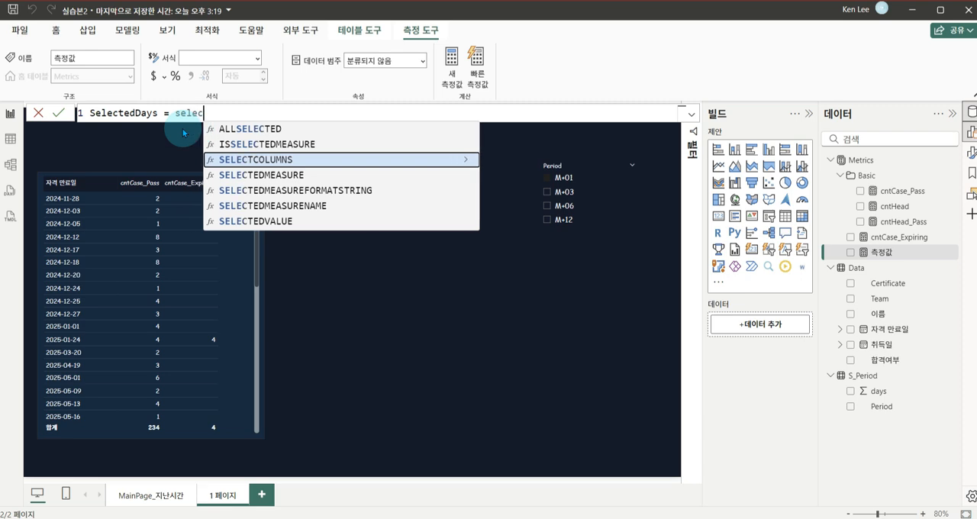
{"action": "key", "text": "Tab"}
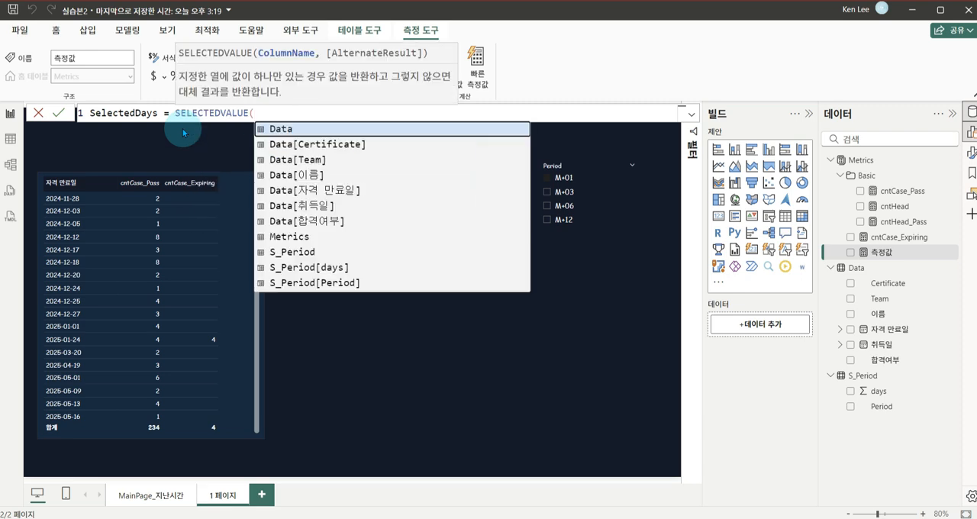
{"action": "type", "text": "days"}
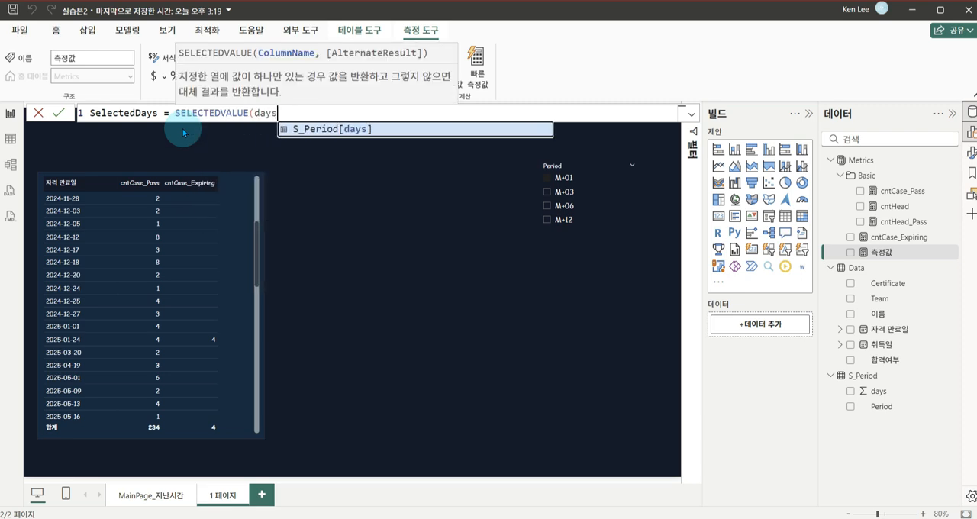
{"action": "key", "text": "Tab"}
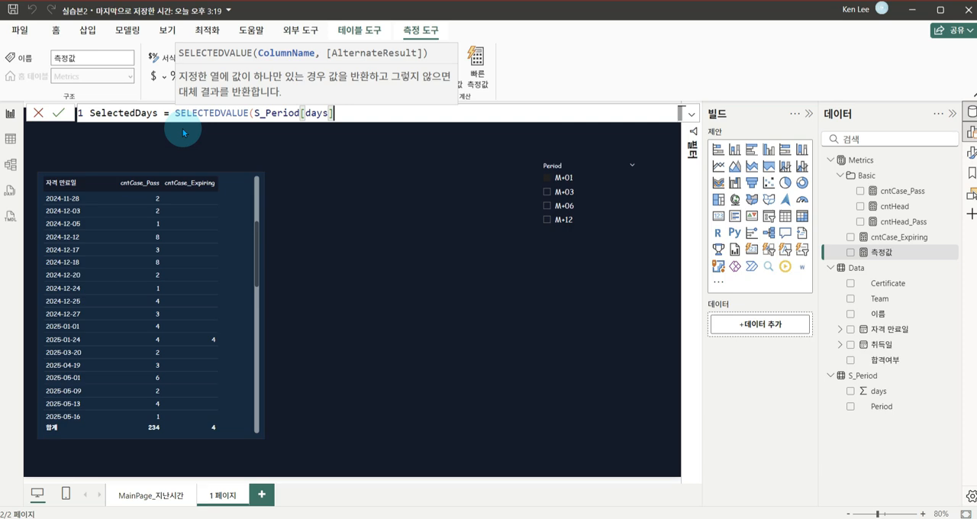
{"action": "type", "text": ")"}
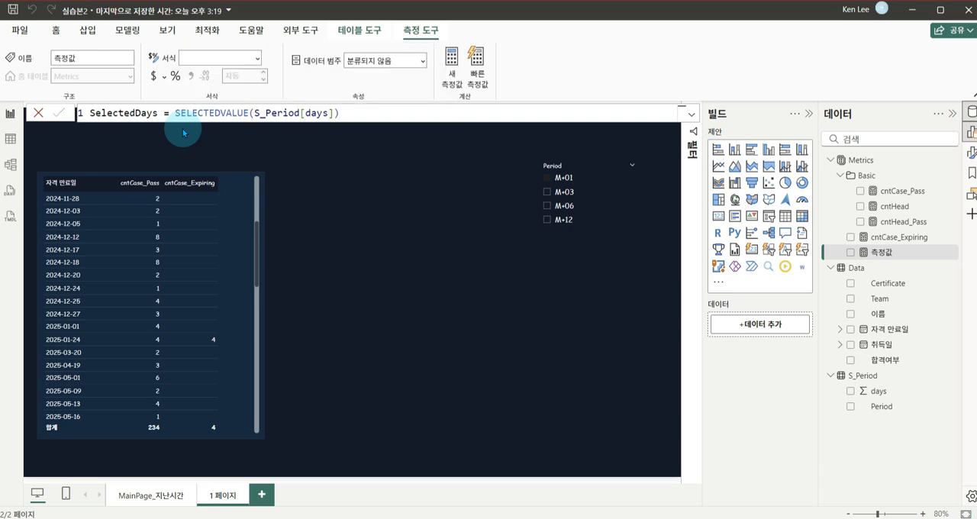
{"action": "key", "text": "Return"}
{"action": "left_click", "coordinate": [533, 300]}
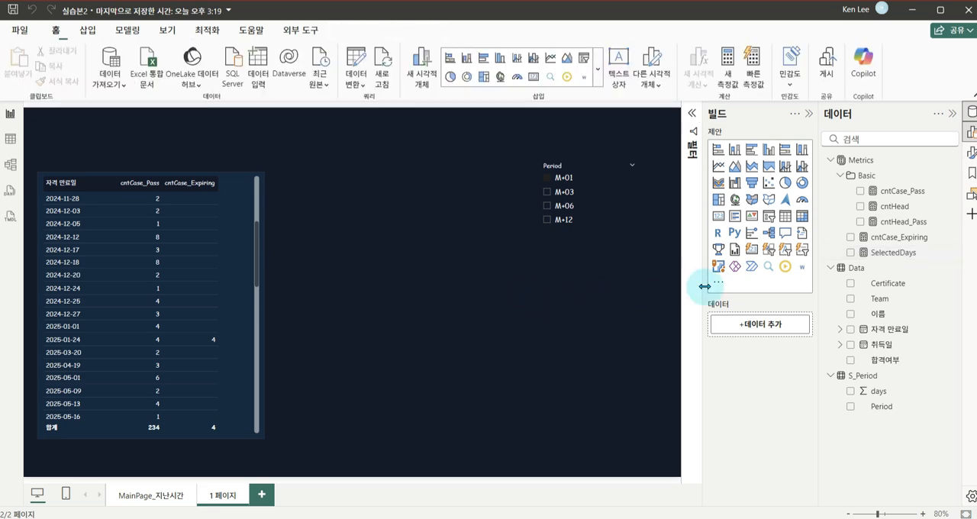
Add a card displaying the SelectedDays measure, reduced in size and placed below the Period slicer
{"action": "left_click_drag", "start_coordinate": [718, 222], "coordinate": [461, 354]}
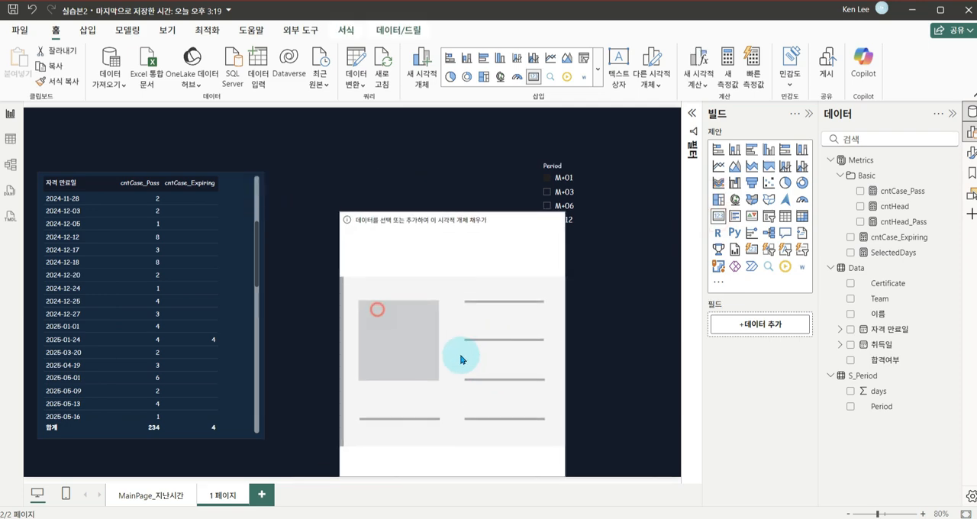
{"action": "left_click_drag", "start_coordinate": [355, 212], "coordinate": [423, 385]}
{"action": "left_click_drag", "start_coordinate": [492, 423], "coordinate": [543, 387]}
{"action": "left_click_drag", "start_coordinate": [890, 253], "coordinate": [799, 330]}
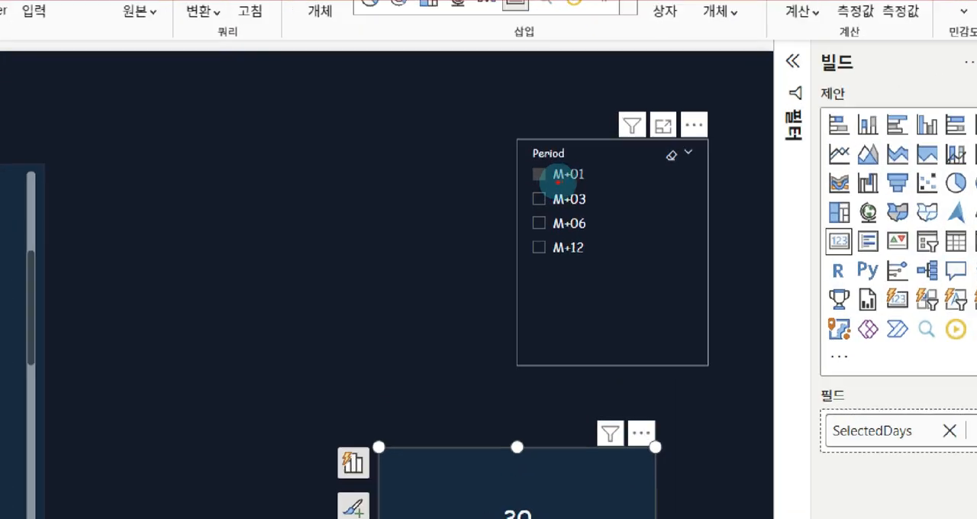
Test the SelectedDays card by selecting M+01, M+03, M+06 and M+12 in the Period slicer and with nothing selected
{"action": "left_click", "coordinate": [569, 179]}
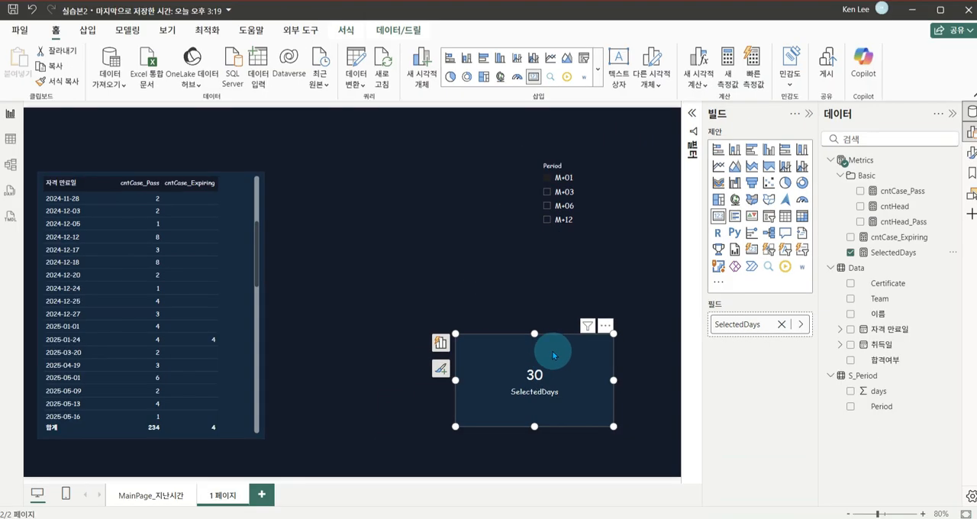
{"action": "left_click", "coordinate": [568, 196]}
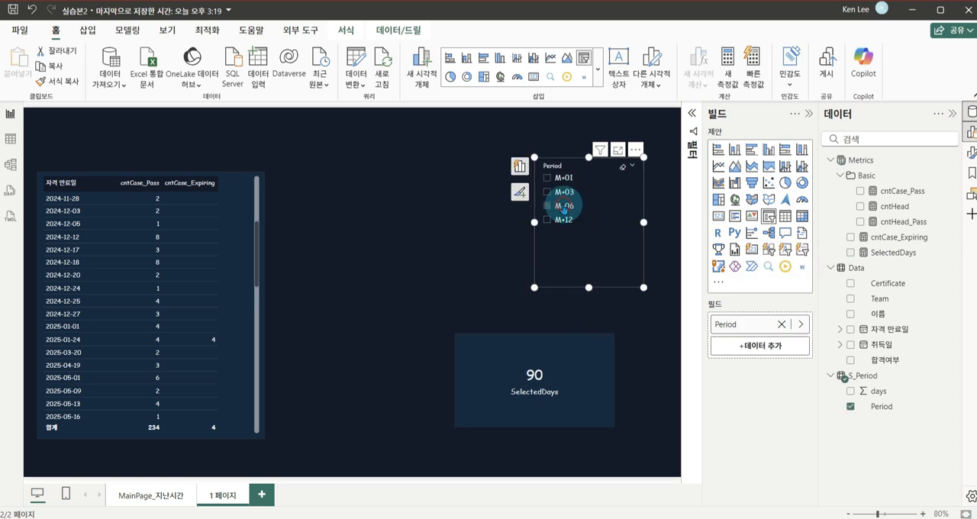
{"action": "left_click", "coordinate": [565, 206]}
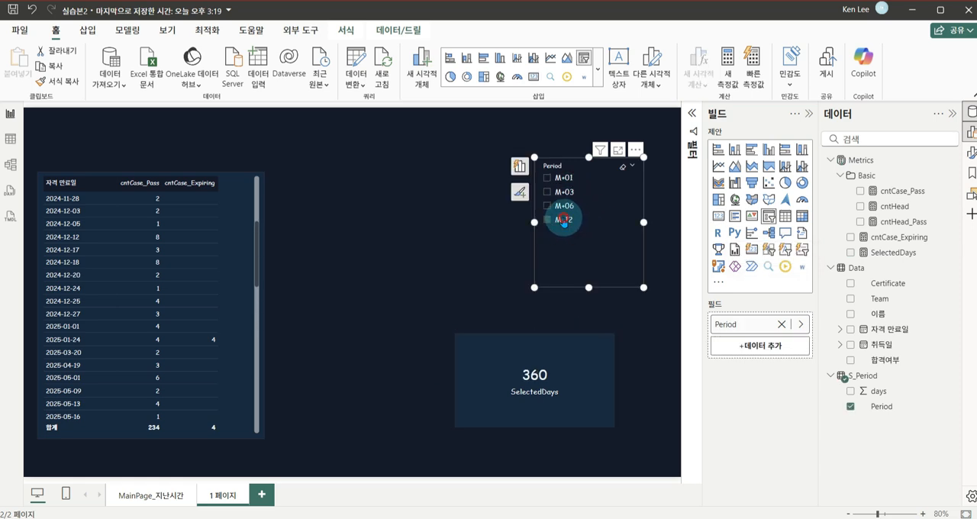
{"action": "left_click", "coordinate": [564, 192]}
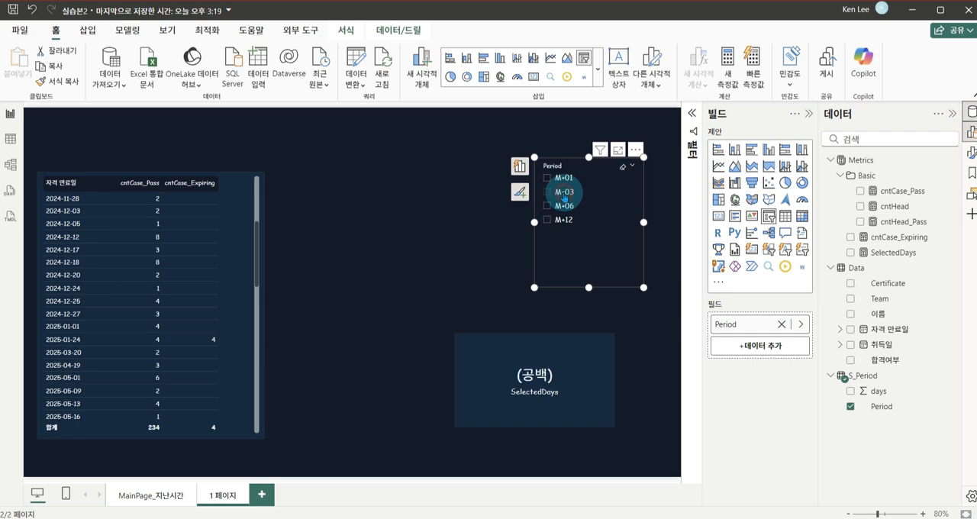
{"action": "mouse_move", "coordinate": [581, 197]}
{"action": "left_mouse_down"}
{"action": "mouse_move", "coordinate": [603, 297]}
{"action": "mouse_move", "coordinate": [569, 358]}
{"action": "mouse_move", "coordinate": [590, 342]}
{"action": "left_mouse_up"}
{"action": "mouse_move", "coordinate": [546, 408]}
{"action": "left_mouse_down"}
{"action": "mouse_move", "coordinate": [541, 359]}
{"action": "mouse_move", "coordinate": [549, 404]}
{"action": "left_mouse_up"}
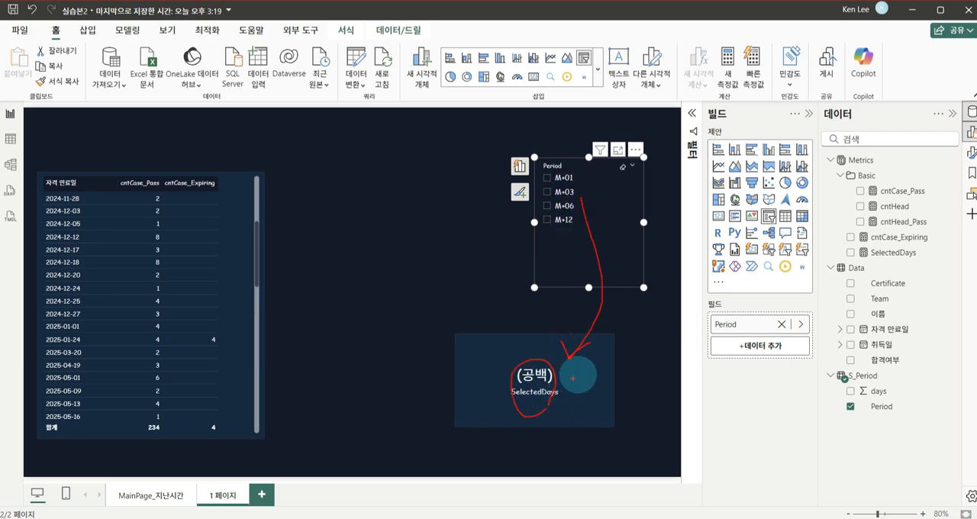
Open the SelectedDays measure and examine the end of its SELECTEDVALUE argument list
{"action": "left_click", "coordinate": [893, 252]}
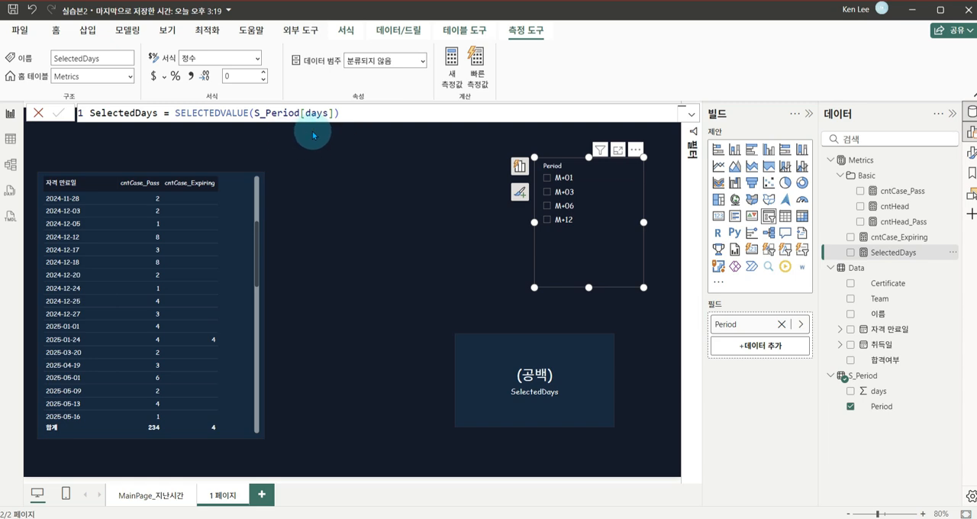
{"action": "left_click_drag", "start_coordinate": [330, 97], "coordinate": [358, 126]}
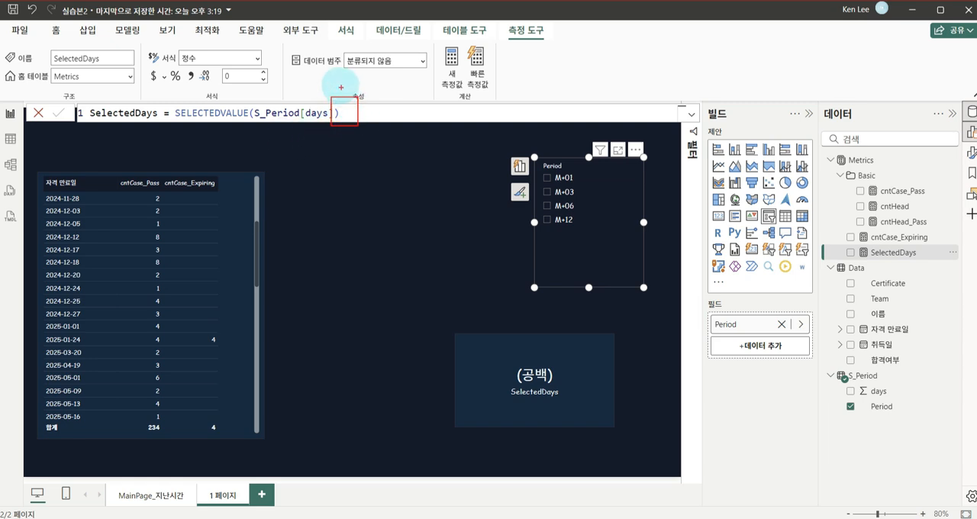
{"action": "left_click_drag", "start_coordinate": [347, 82], "coordinate": [340, 114]}
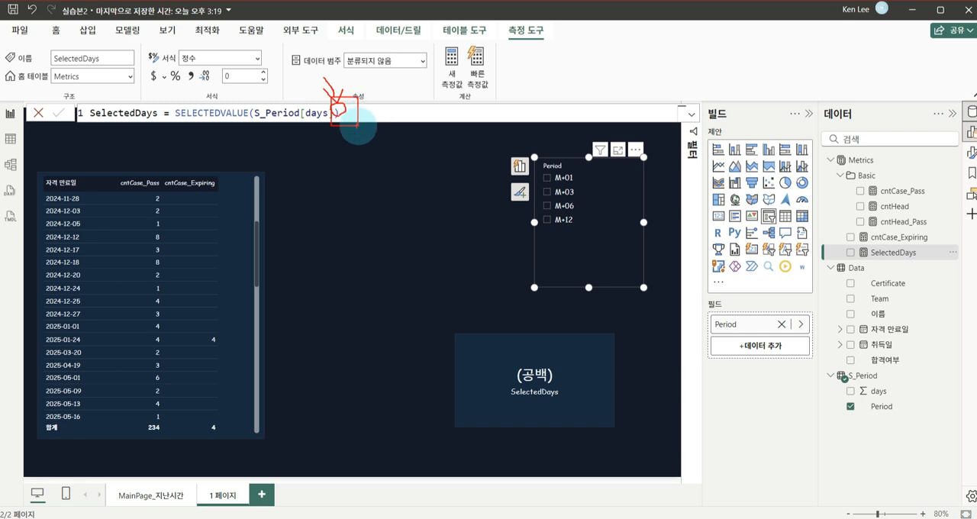
{"action": "key", "text": "Escape"}
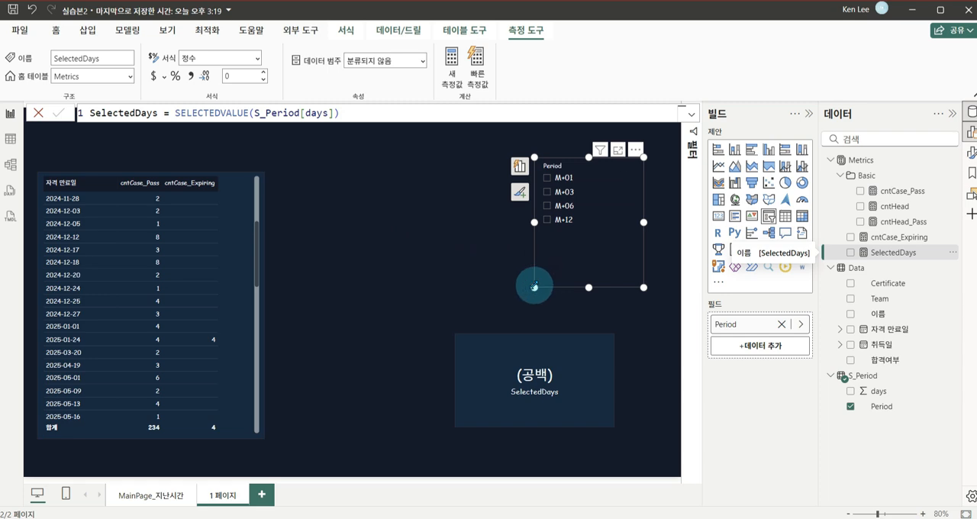
Shrink the Period slicer from its lower-left corner to fit its four options and deselect it
{"action": "left_click_drag", "start_coordinate": [534, 287], "coordinate": [561, 244]}
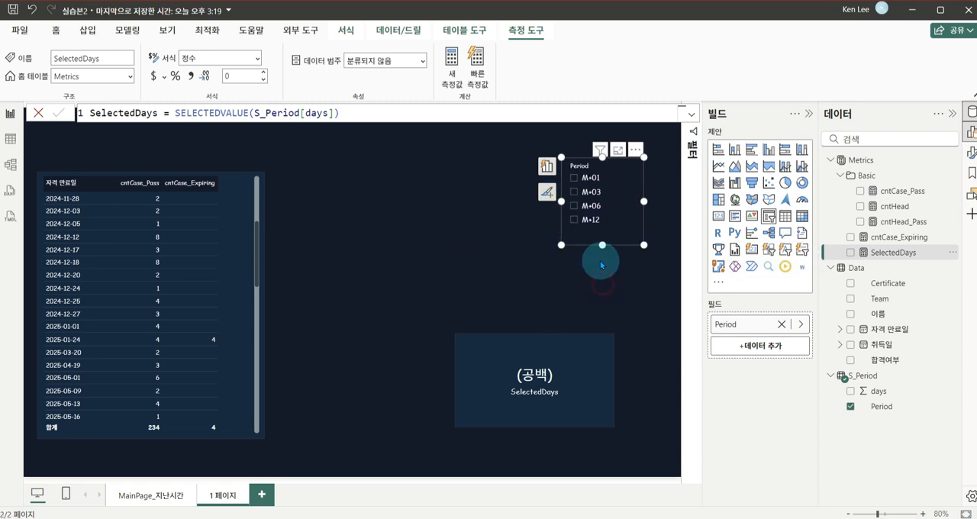
{"action": "left_click", "coordinate": [672, 239]}
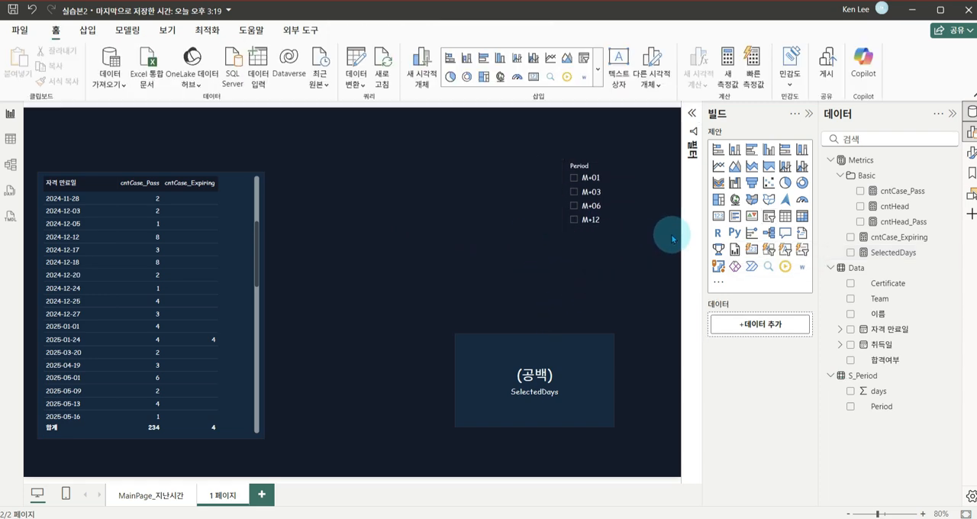
Replace the fixed 30 days in the cntCase_Expiring measure's TODAY() + upper limit with [SelectedDays] and commit the formula
{"action": "left_click", "coordinate": [896, 241]}
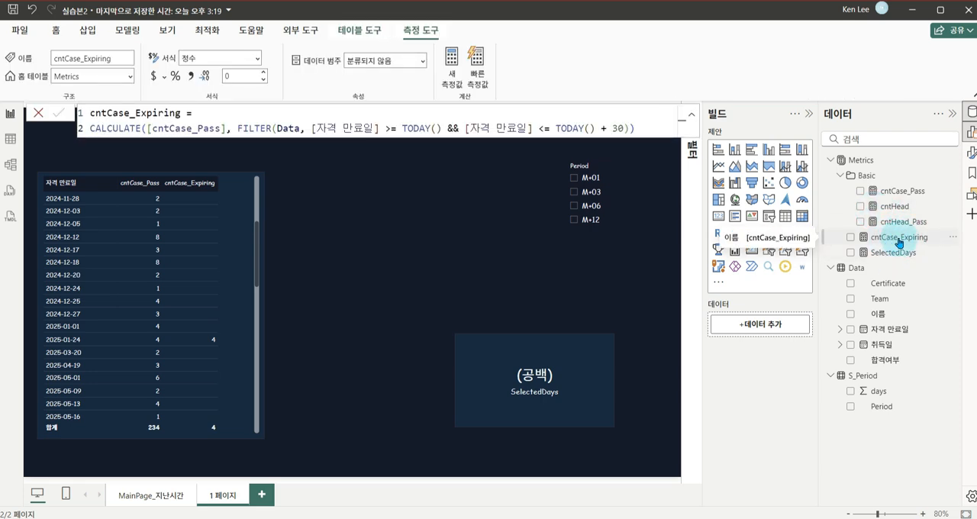
{"action": "left_click", "coordinate": [619, 126]}
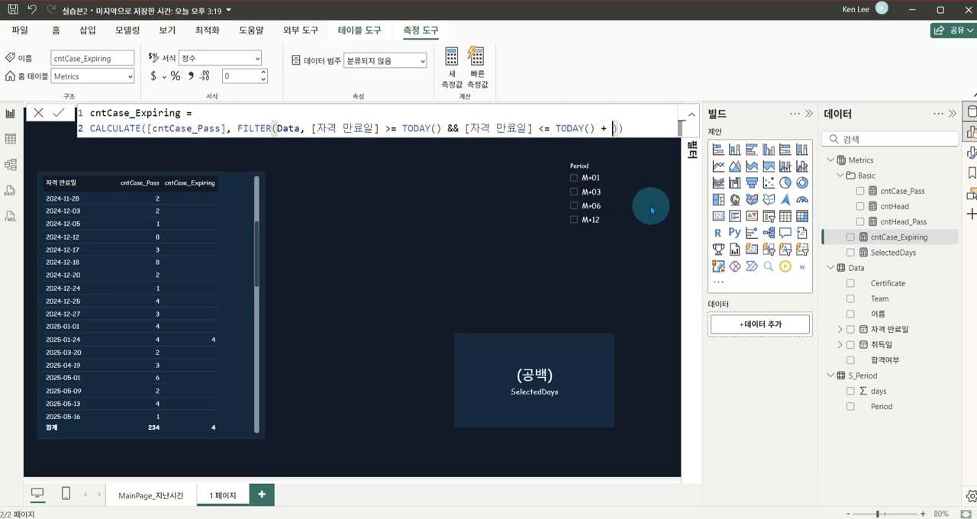
{"action": "type", "text": "[sele"}
{"action": "key", "text": "Tab"}
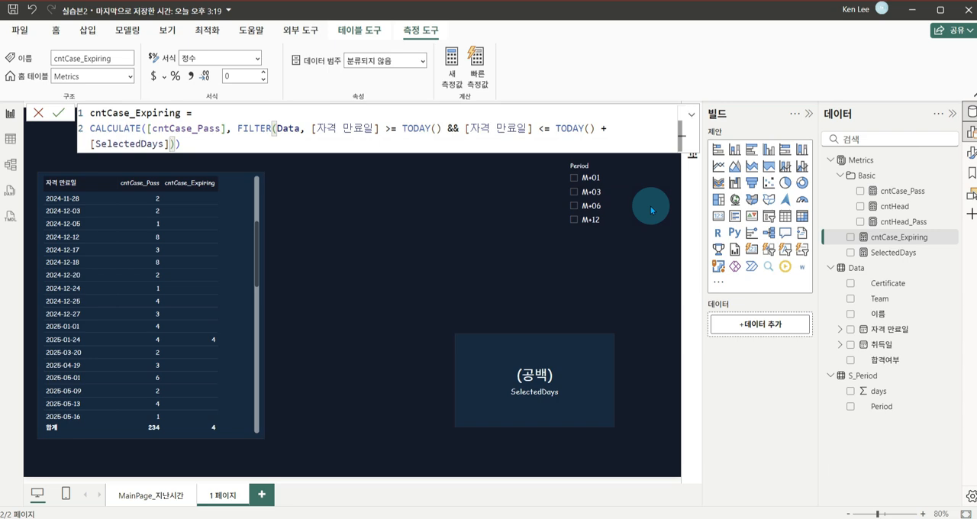
{"action": "type", "text": ")"}
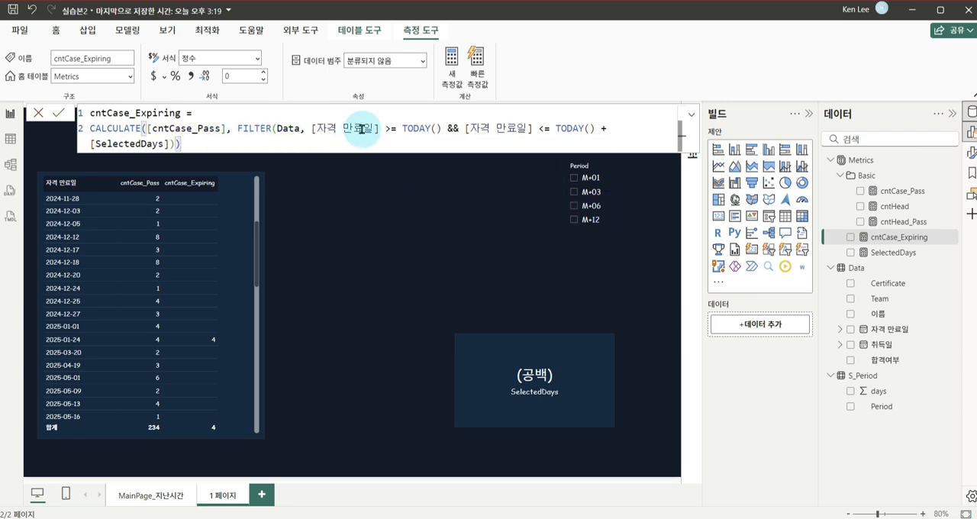
{"action": "scroll", "coordinate": [361, 129], "scroll_direction": "down", "scroll_amount": 4}
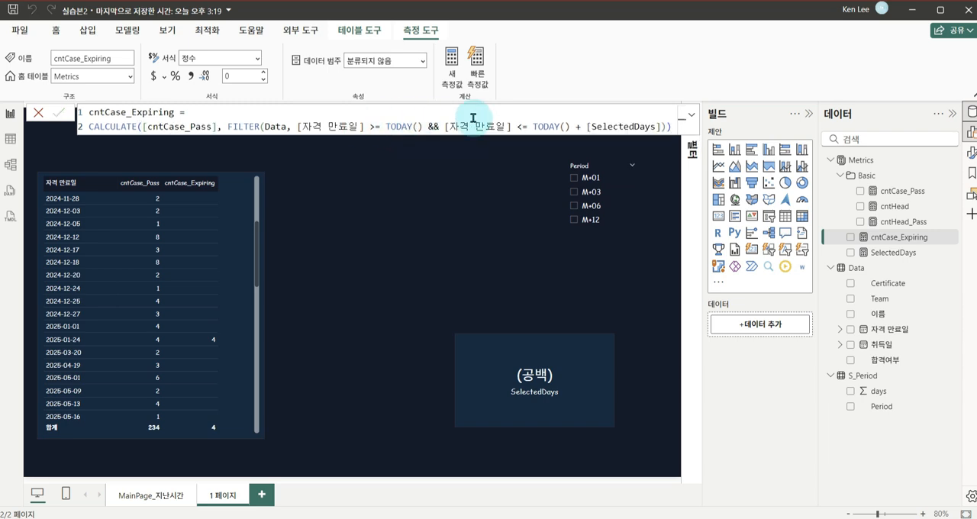
Test cntCase_Expiring in the 자격 만료일 table with no period and with M+01 selected in the Period slicer, ending with nothing selected
{"action": "left_click", "coordinate": [531, 165]}
{"action": "scroll", "coordinate": [214, 283], "scroll_direction": "down", "scroll_amount": 5}
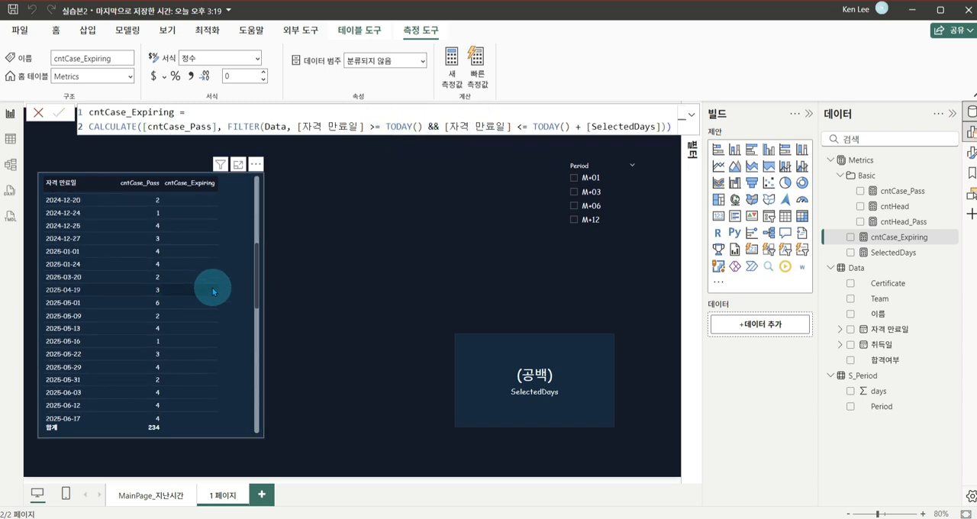
{"action": "left_click", "coordinate": [588, 179]}
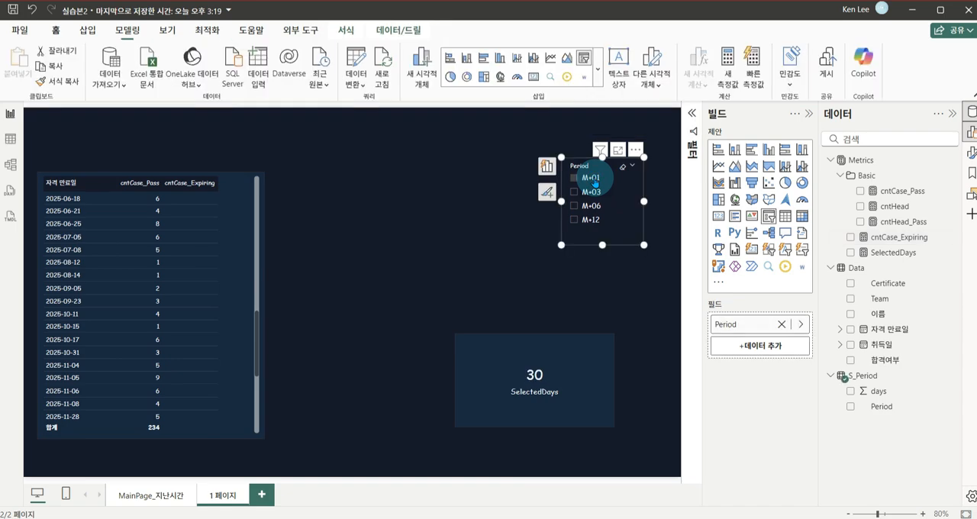
{"action": "scroll", "coordinate": [234, 298], "scroll_direction": "down", "scroll_amount": 1}
{"action": "scroll", "coordinate": [229, 321], "scroll_direction": "up", "scroll_amount": 10}
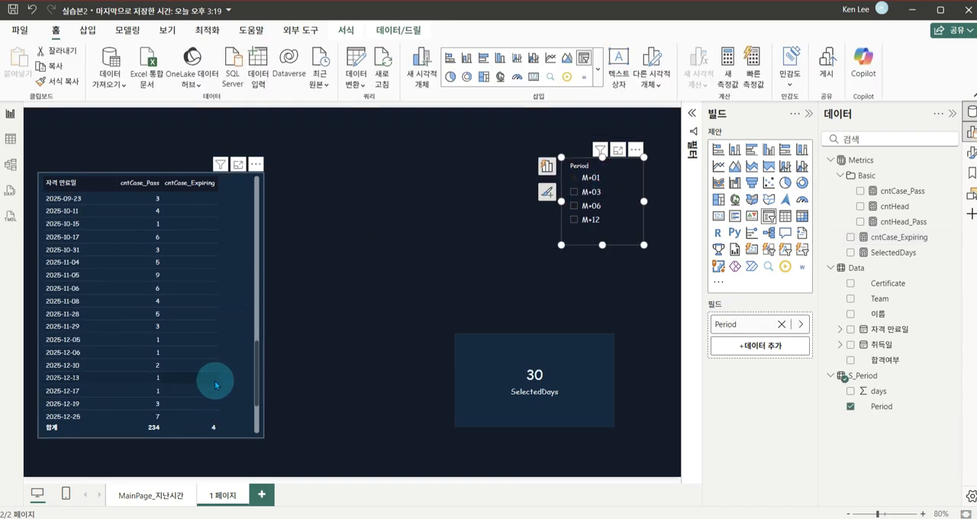
{"action": "scroll", "coordinate": [222, 379], "scroll_direction": "down", "scroll_amount": 5}
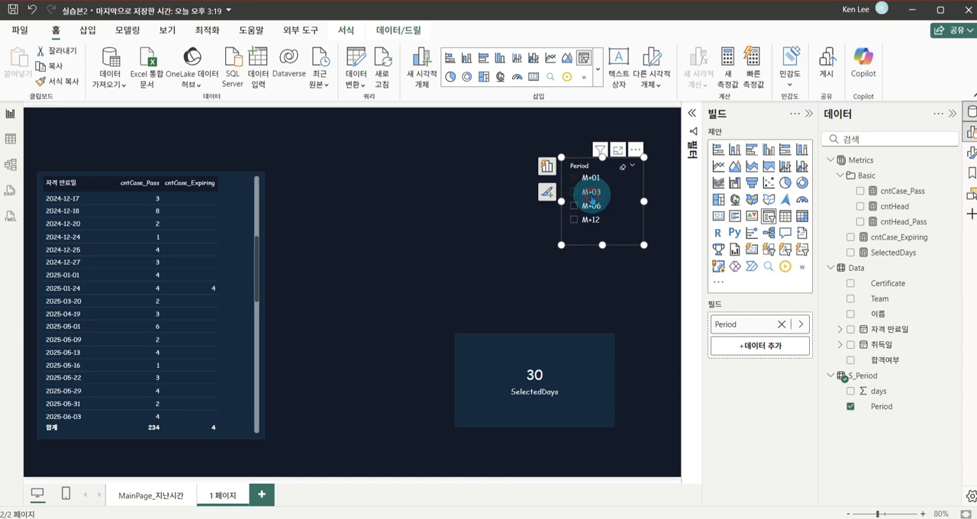
{"action": "left_click", "coordinate": [592, 200]}
{"action": "left_click", "coordinate": [593, 194]}
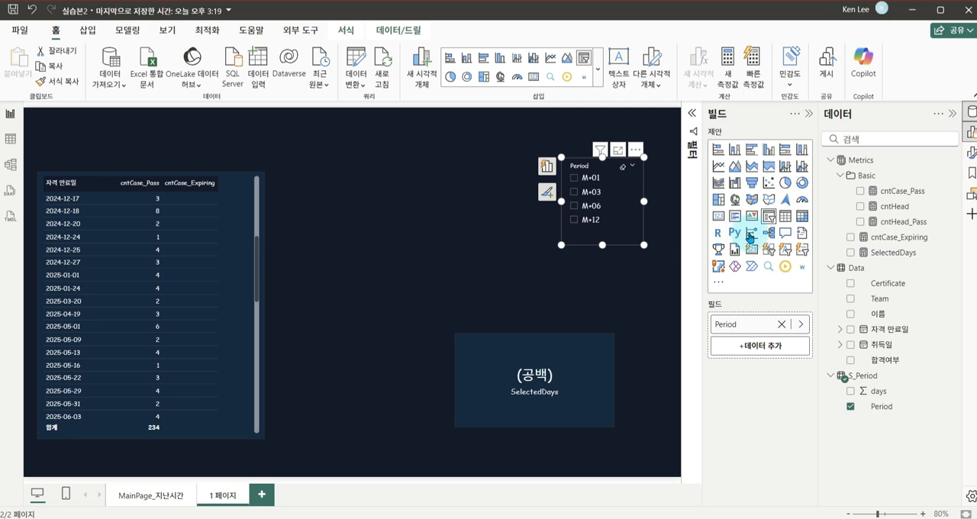
{"action": "left_click", "coordinate": [865, 241]}
{"action": "left_click", "coordinate": [377, 375]}
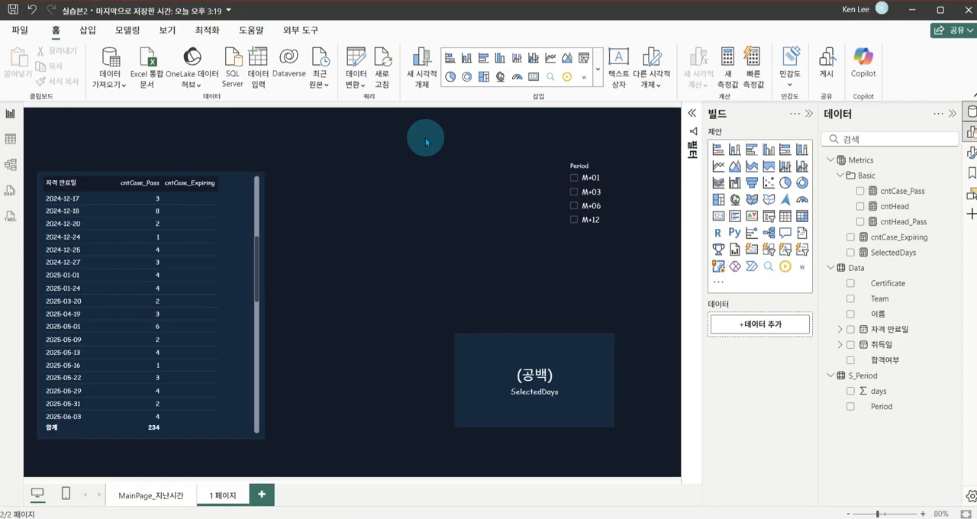
{"action": "left_click", "coordinate": [381, 233]}
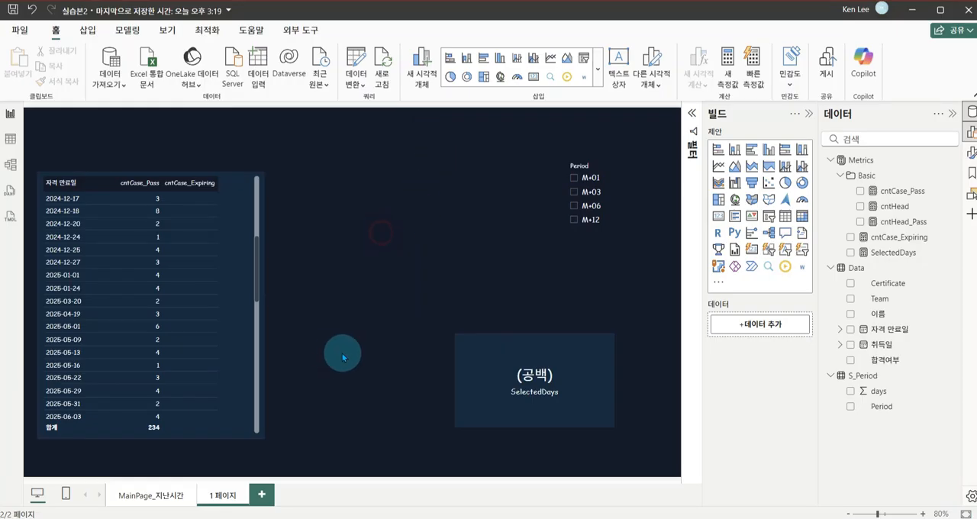
Add a new report page before 1 페이지 and insert a clustered column chart stretched across most of the canvas width
{"action": "left_click", "coordinate": [263, 494]}
{"action": "left_click_drag", "start_coordinate": [275, 494], "coordinate": [223, 501]}
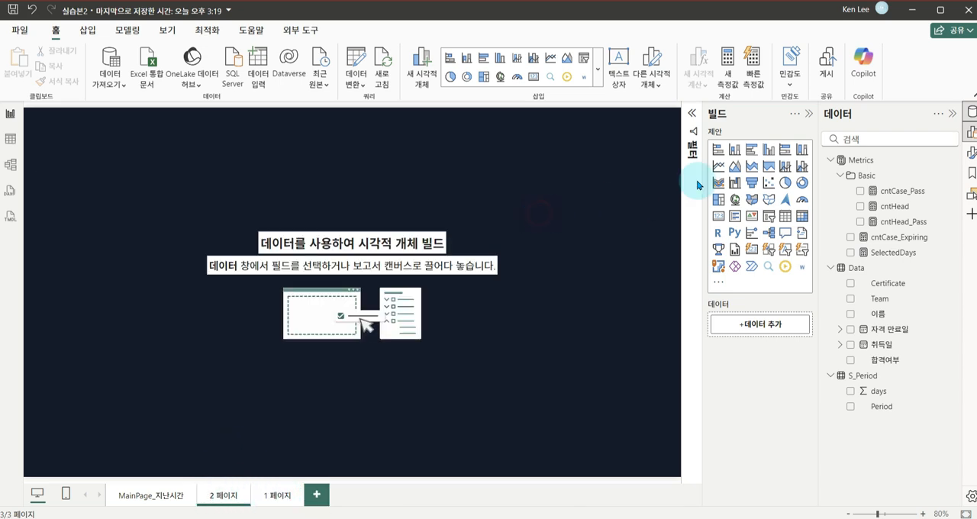
{"action": "left_click", "coordinate": [770, 153]}
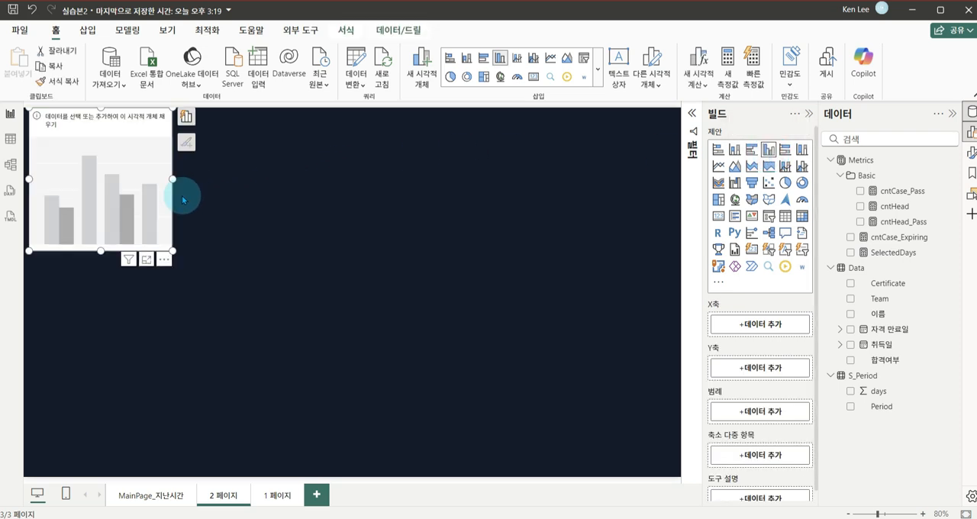
{"action": "left_click_drag", "start_coordinate": [126, 195], "coordinate": [161, 222]}
{"action": "left_click_drag", "start_coordinate": [205, 278], "coordinate": [649, 341]}
{"action": "left_click", "coordinate": [571, 280]}
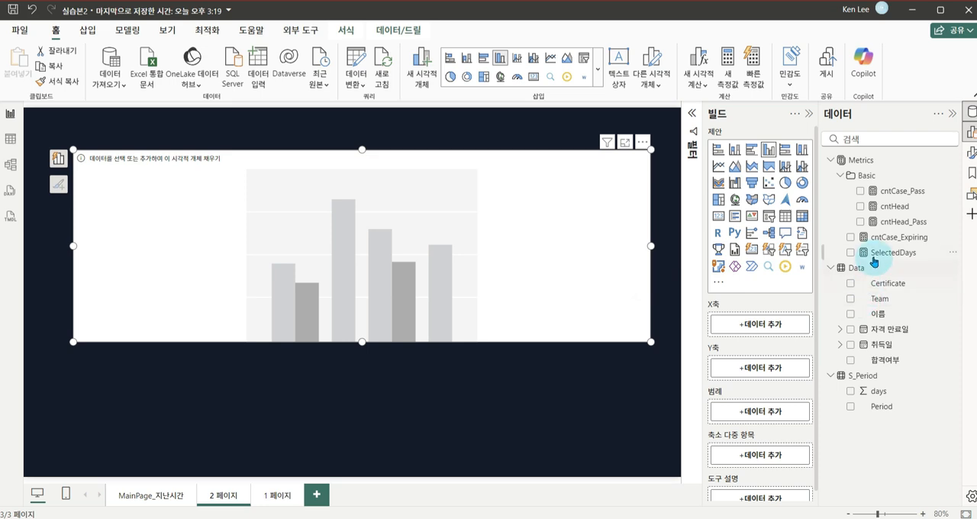
Assign 자격 만료일 to the chart's X axis as plain dates instead of the date hierarchy and cntCase_Expiring to its Y axis
{"action": "left_click_drag", "start_coordinate": [887, 329], "coordinate": [771, 329]}
{"action": "right_click", "coordinate": [752, 328]}
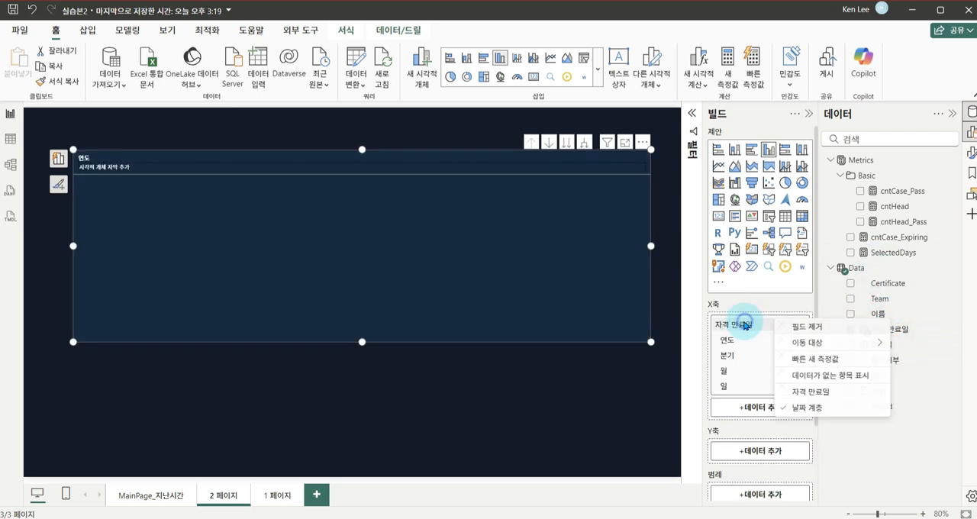
{"action": "left_click", "coordinate": [825, 392]}
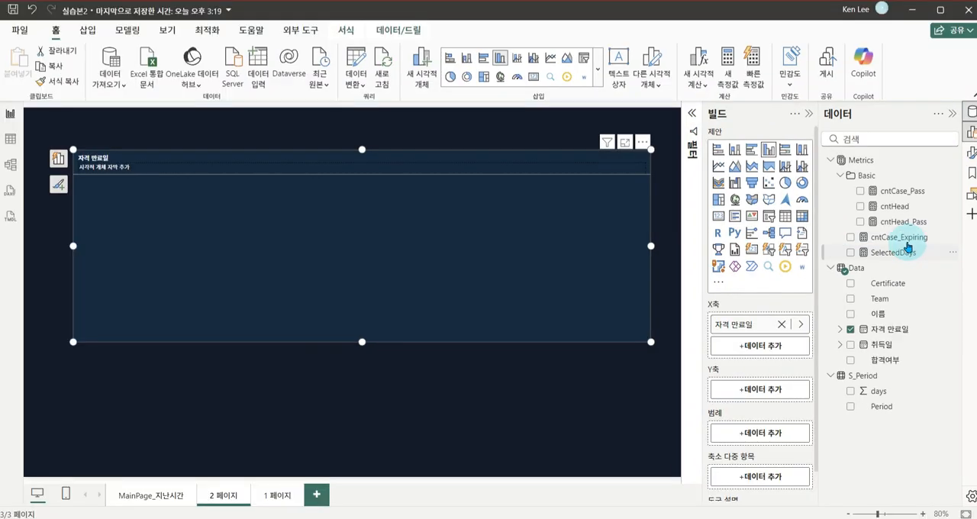
{"action": "left_click_drag", "start_coordinate": [900, 239], "coordinate": [750, 389]}
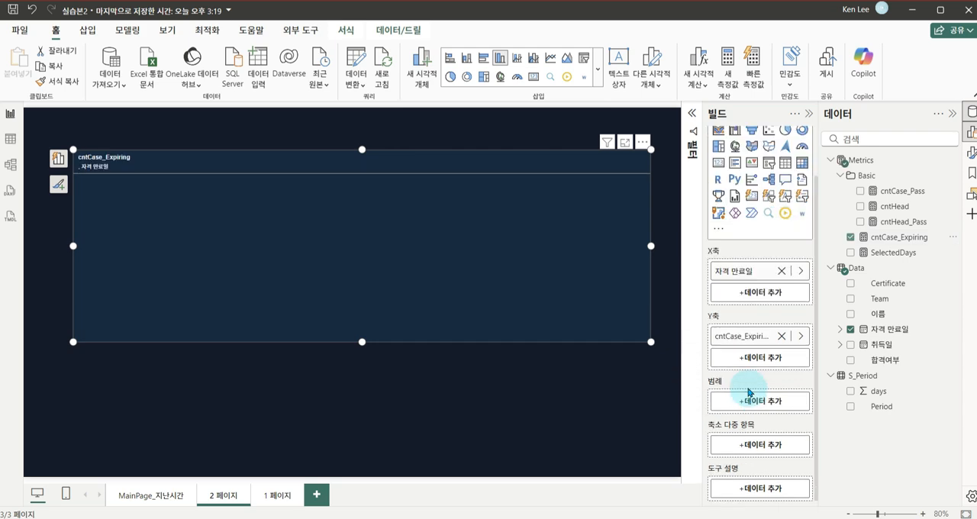
{"action": "left_click", "coordinate": [538, 376]}
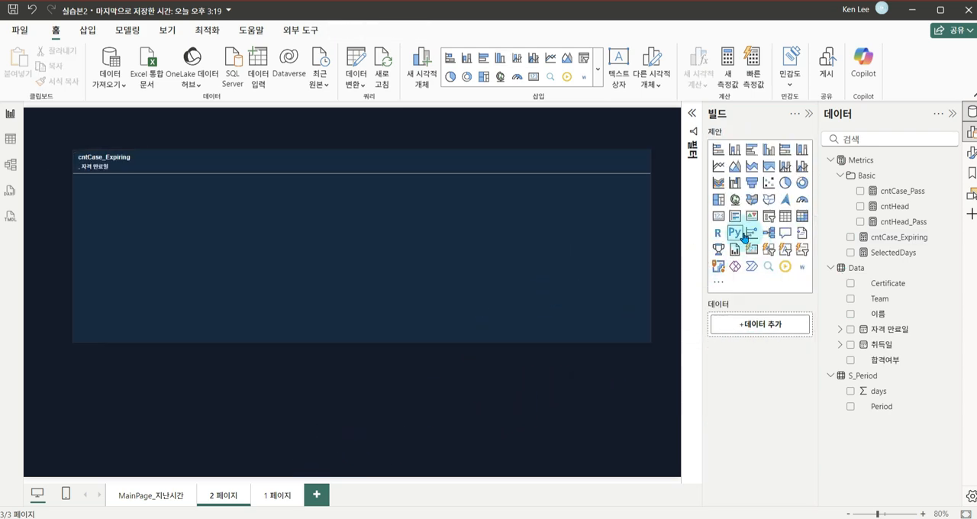
Add a slicer with the Period field, shrink it to fit its four options and place it over the chart's upper part
{"action": "left_click", "coordinate": [769, 221]}
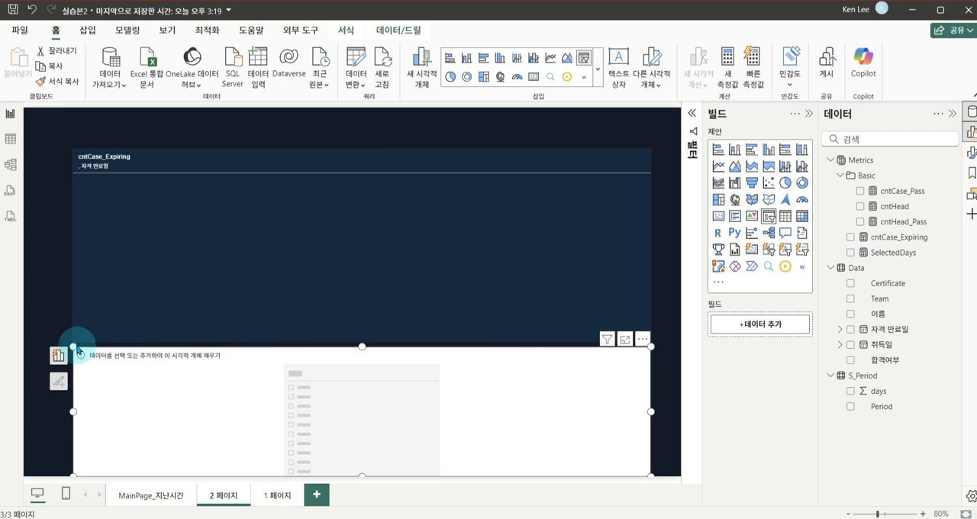
{"action": "left_click_drag", "start_coordinate": [75, 345], "coordinate": [433, 369]}
{"action": "left_click_drag", "start_coordinate": [533, 396], "coordinate": [531, 323]}
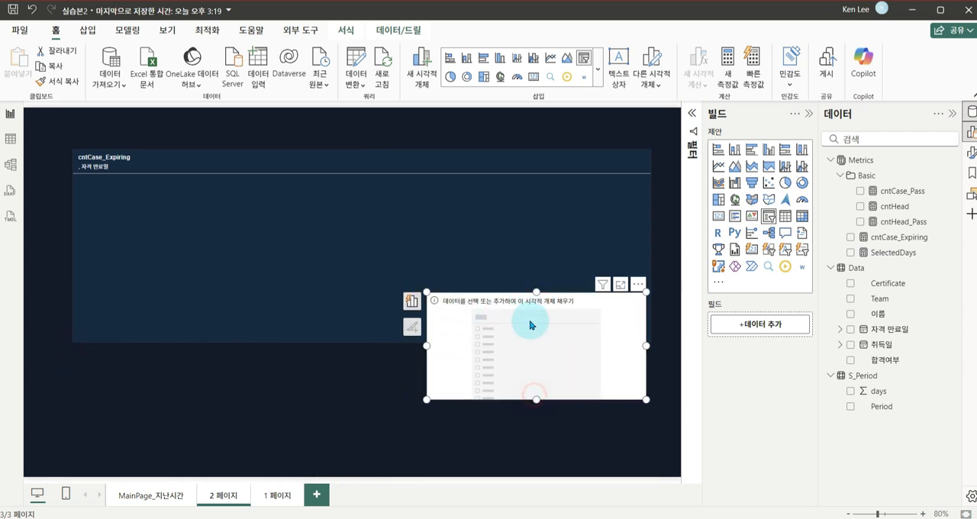
{"action": "left_click", "coordinate": [849, 406]}
{"action": "left_click_drag", "start_coordinate": [646, 399], "coordinate": [493, 383]}
{"action": "left_click_drag", "start_coordinate": [493, 292], "coordinate": [501, 154]}
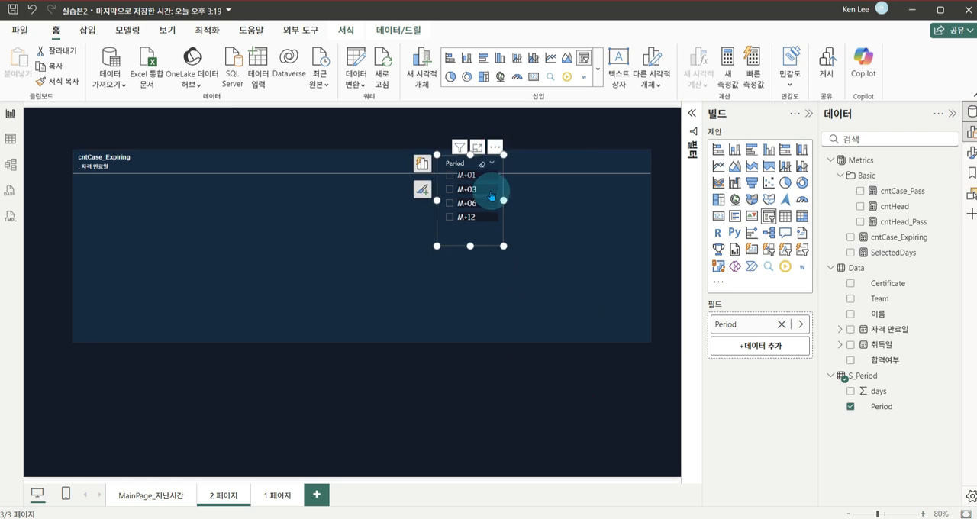
Filter the column chart to M+03 with the Period slicer and examine how the bars are spread along the continuous date axis
{"action": "left_click", "coordinate": [461, 176]}
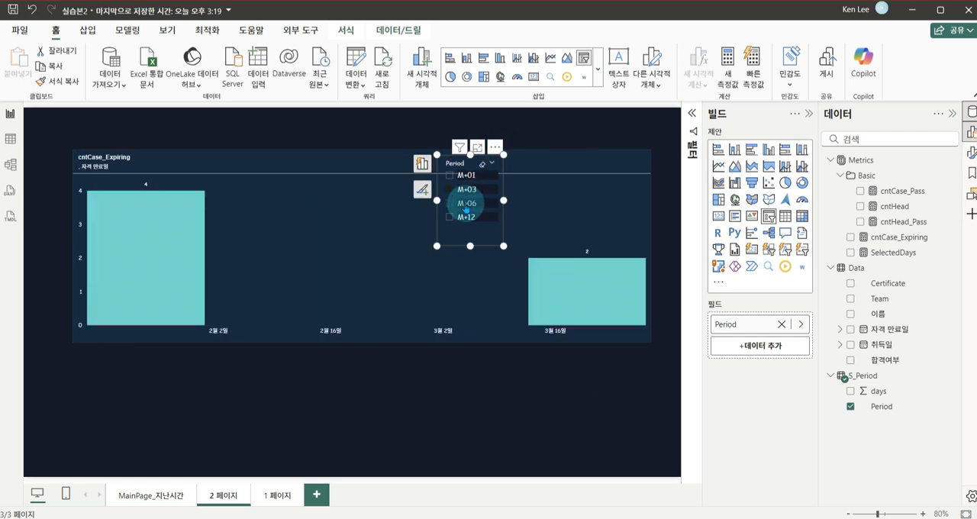
{"action": "left_click", "coordinate": [467, 187]}
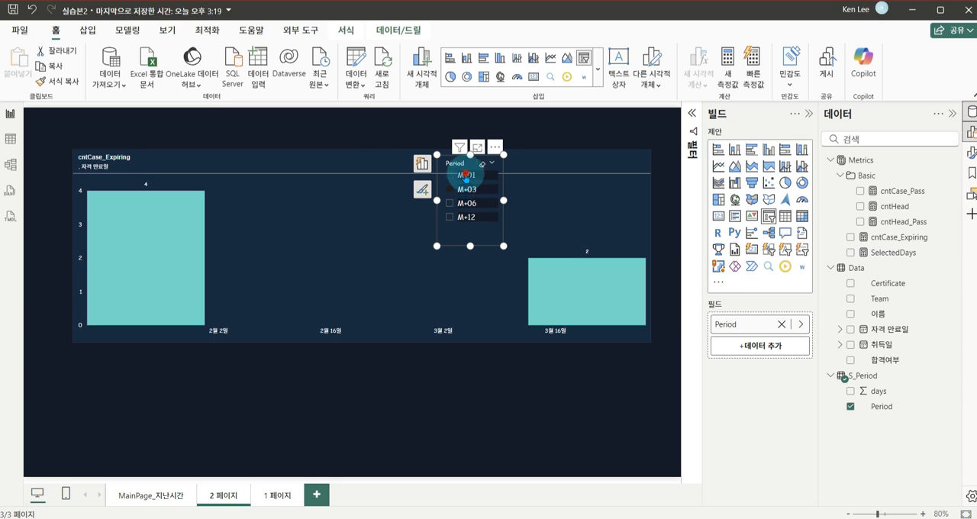
{"action": "left_click", "coordinate": [467, 178]}
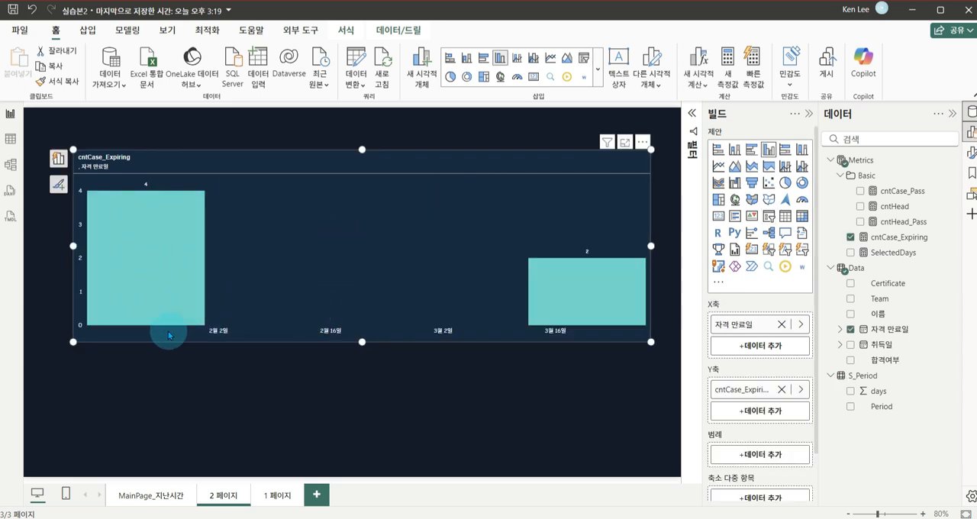
{"action": "mouse_move", "coordinate": [81, 311]}
{"action": "left_mouse_down"}
{"action": "mouse_move", "coordinate": [562, 327]}
{"action": "mouse_move", "coordinate": [651, 342]}
{"action": "left_mouse_up"}
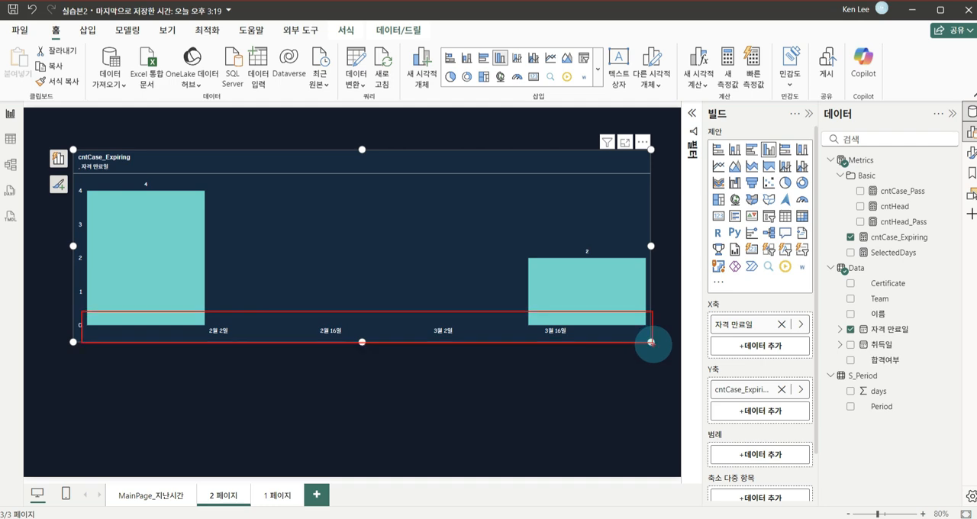
{"action": "left_click_drag", "start_coordinate": [295, 255], "coordinate": [295, 253]}
{"action": "left_click_drag", "start_coordinate": [371, 242], "coordinate": [373, 244]}
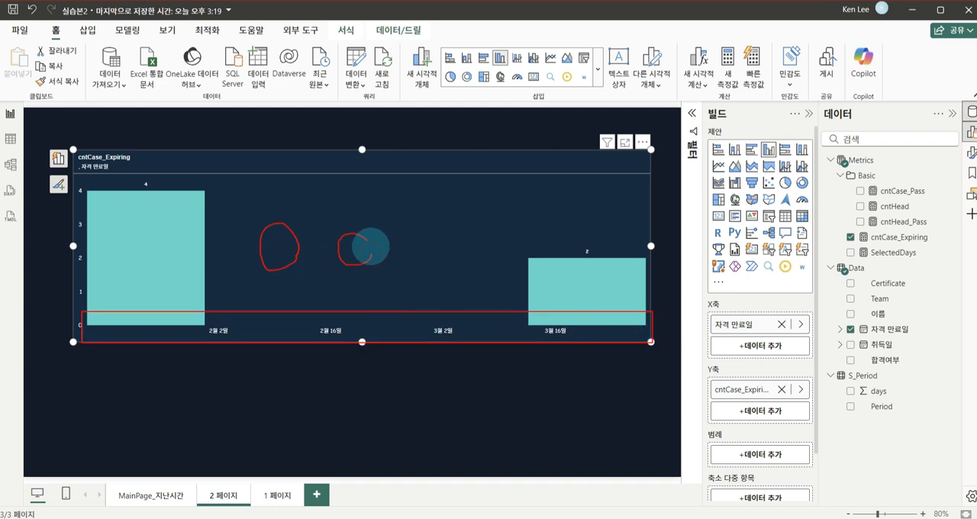
{"action": "left_click_drag", "start_coordinate": [431, 238], "coordinate": [441, 250]}
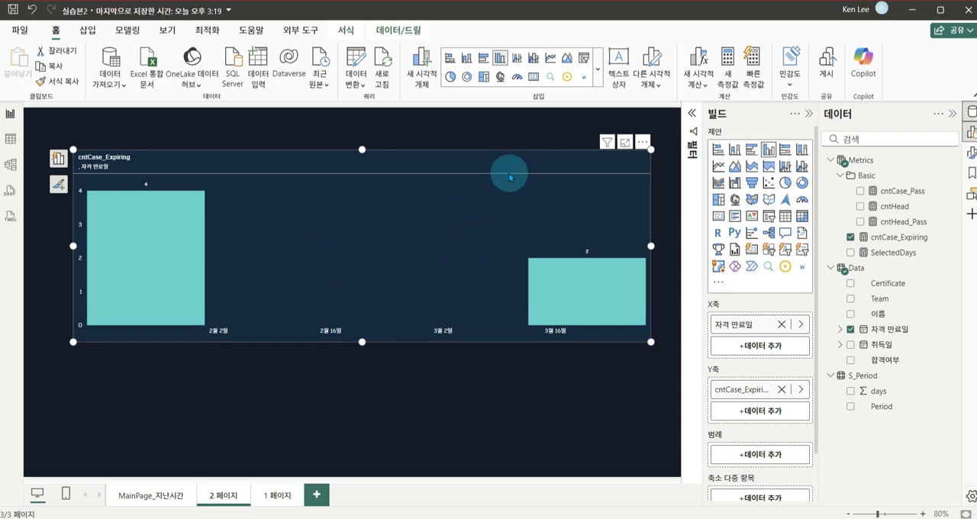
Move the Period slicer up so it overlaps the top edge of the chart, and select the chart
{"action": "left_click", "coordinate": [517, 144]}
{"action": "left_click_drag", "start_coordinate": [460, 177], "coordinate": [453, 139]}
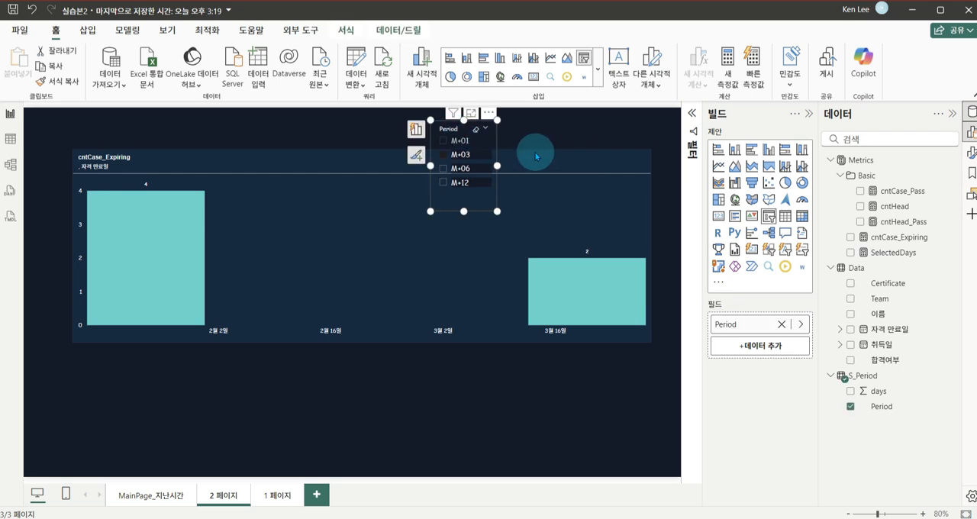
{"action": "left_click", "coordinate": [538, 159]}
Set the column chart's X axis type to 범주별 (categorical)
{"action": "left_click_drag", "start_coordinate": [97, 311], "coordinate": [660, 344]}
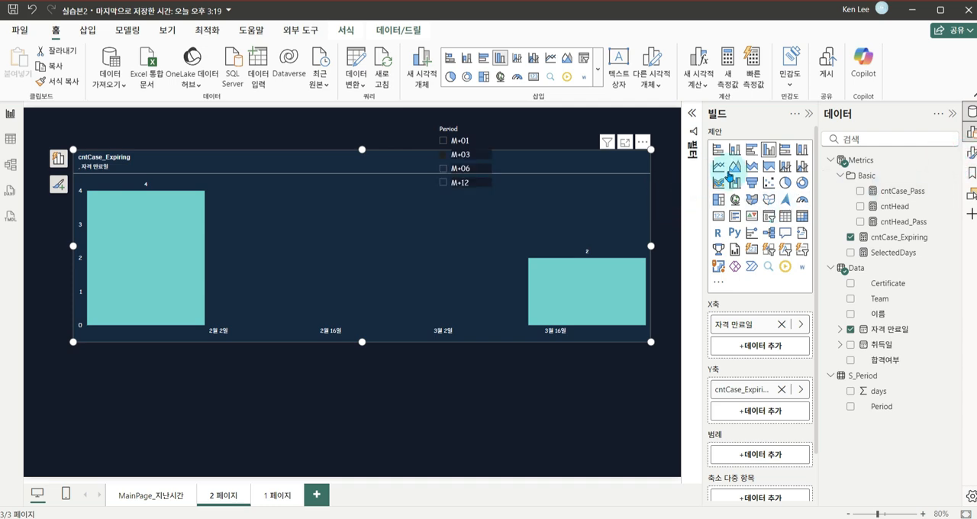
{"action": "left_click", "coordinate": [970, 153]}
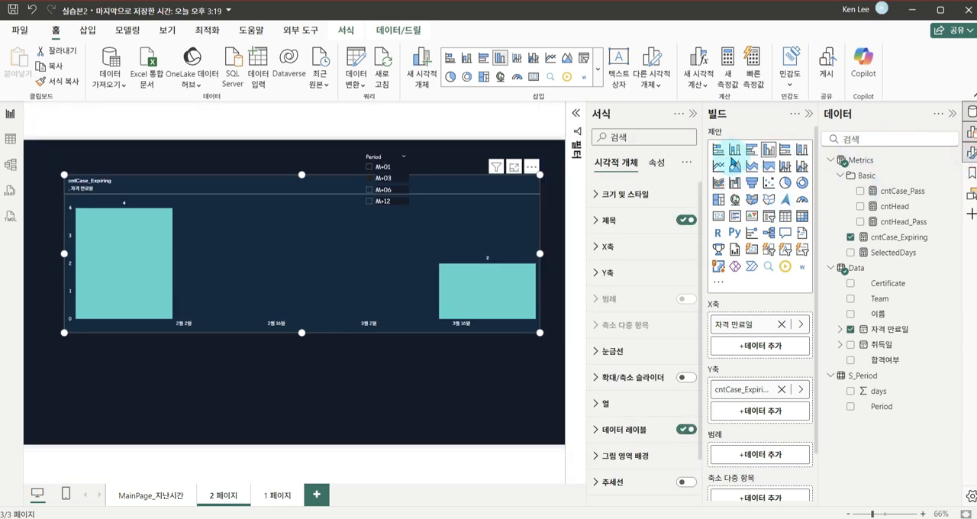
{"action": "left_click", "coordinate": [598, 248]}
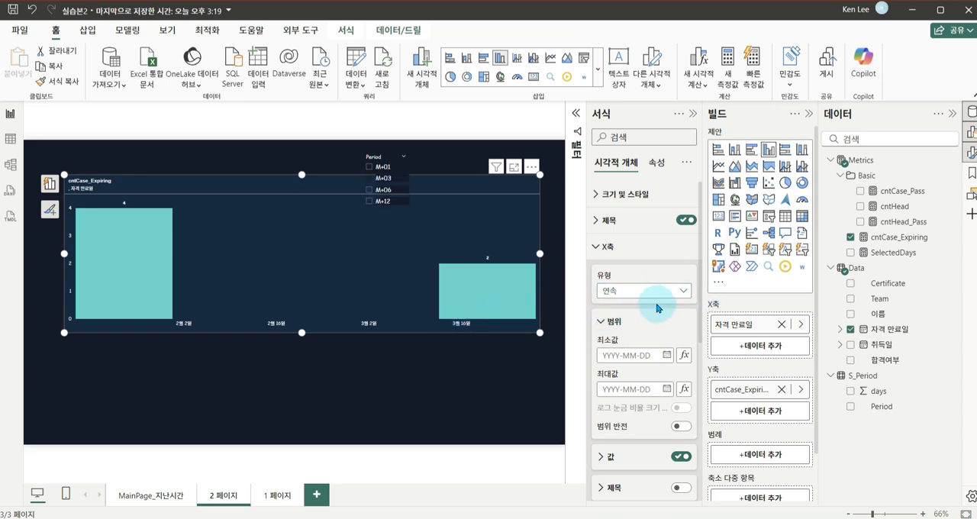
{"action": "left_click", "coordinate": [677, 293]}
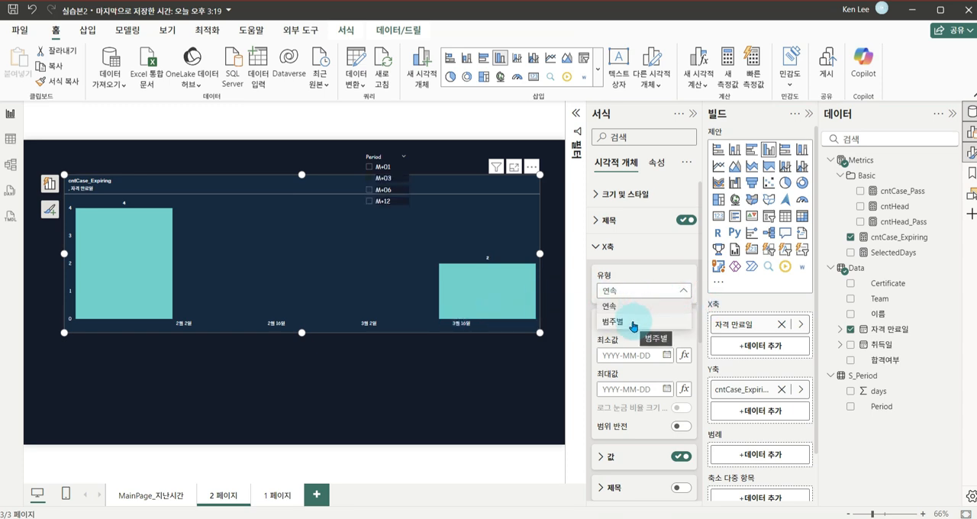
{"action": "left_click", "coordinate": [633, 322]}
{"action": "left_click", "coordinate": [635, 321]}
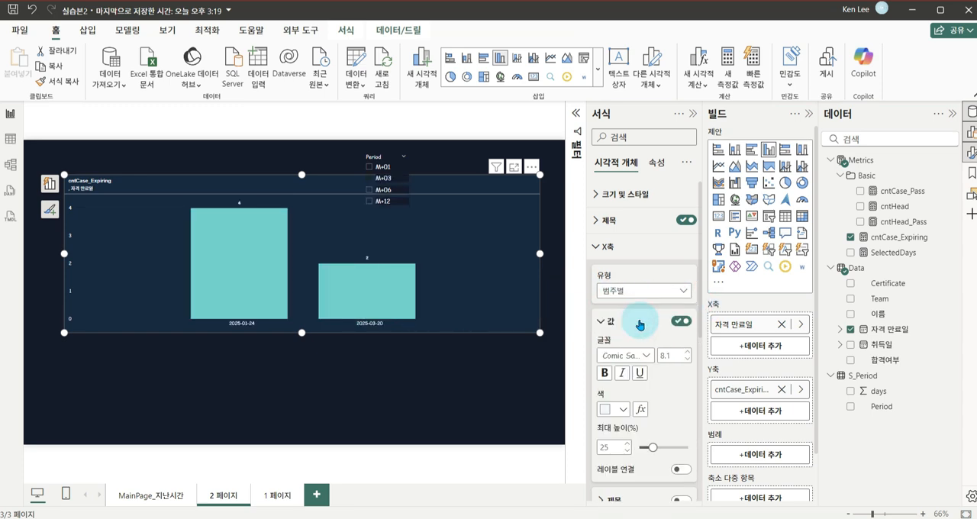
Select M+06 in the Period slicer, close the formatting options and move the slicer to the upper middle of the chart
{"action": "left_click", "coordinate": [452, 359]}
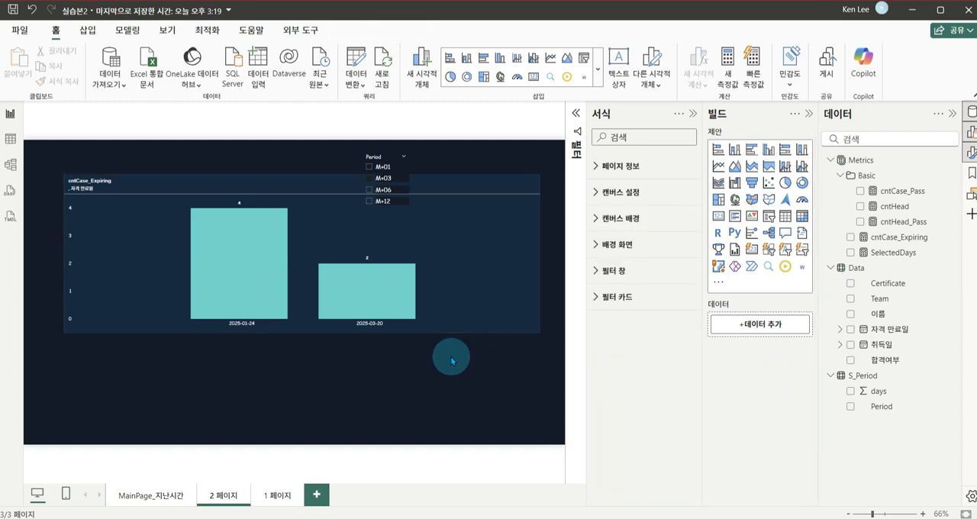
{"action": "left_click", "coordinate": [386, 192]}
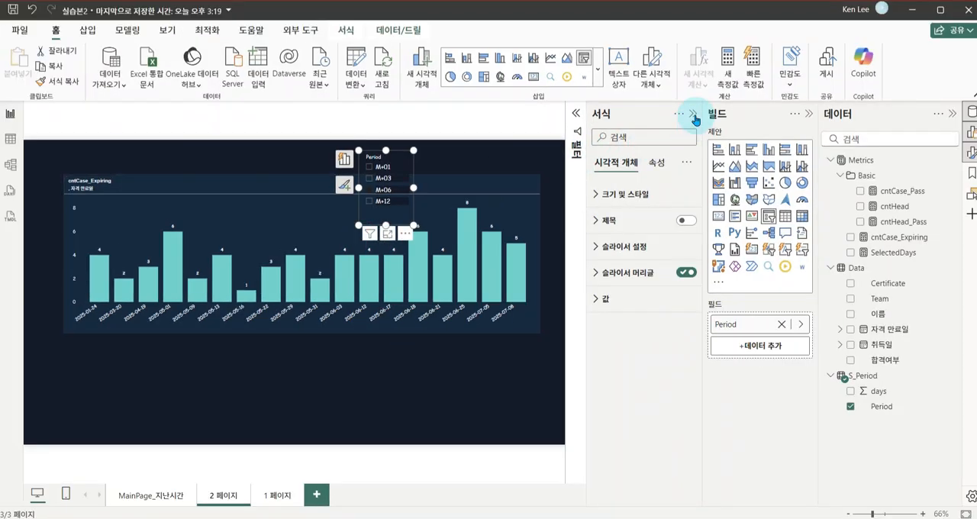
{"action": "left_click", "coordinate": [689, 115]}
{"action": "left_click_drag", "start_coordinate": [452, 131], "coordinate": [371, 162]}
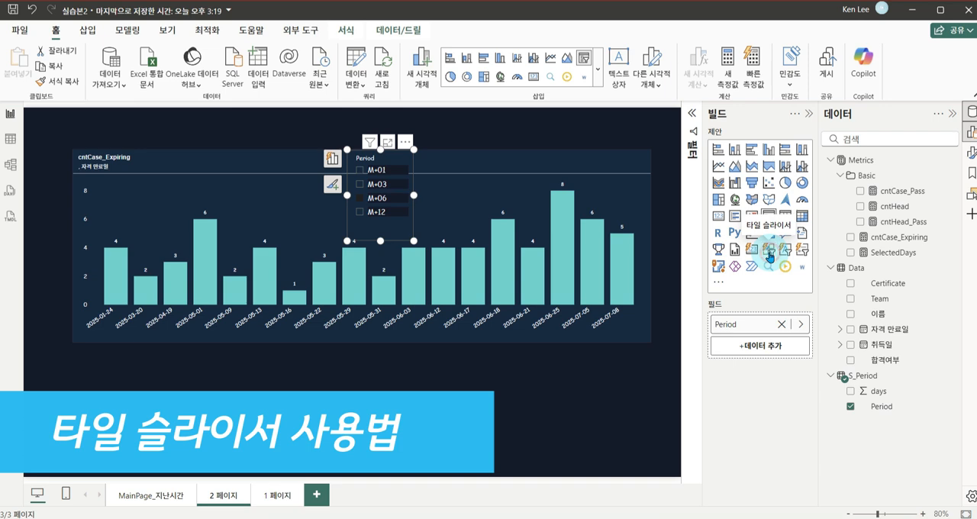
Convert the Period slicer to a tile slicer (타일 슬라이서) and widen it to fit its four buttons, keeping M+06 selected
{"action": "left_click", "coordinate": [769, 258]}
{"action": "left_click_drag", "start_coordinate": [418, 244], "coordinate": [438, 237]}
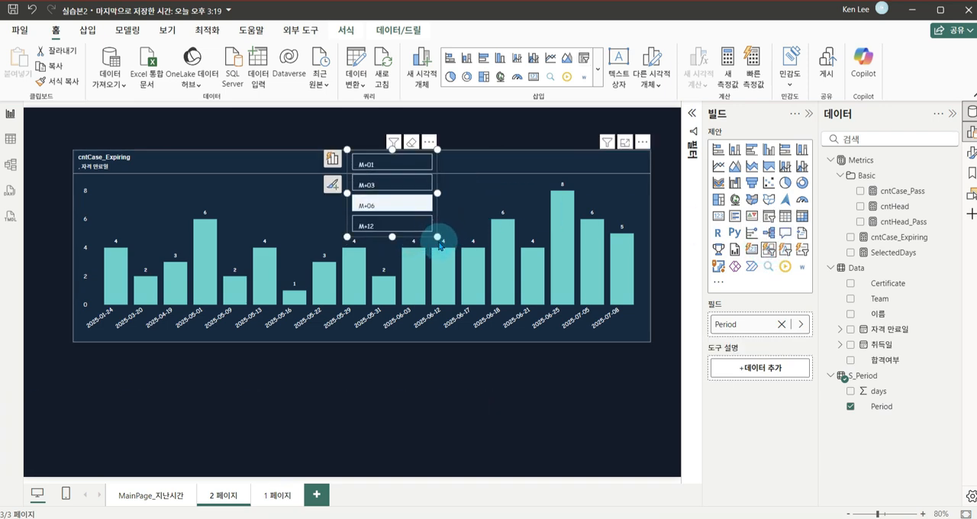
{"action": "left_click", "coordinate": [398, 165]}
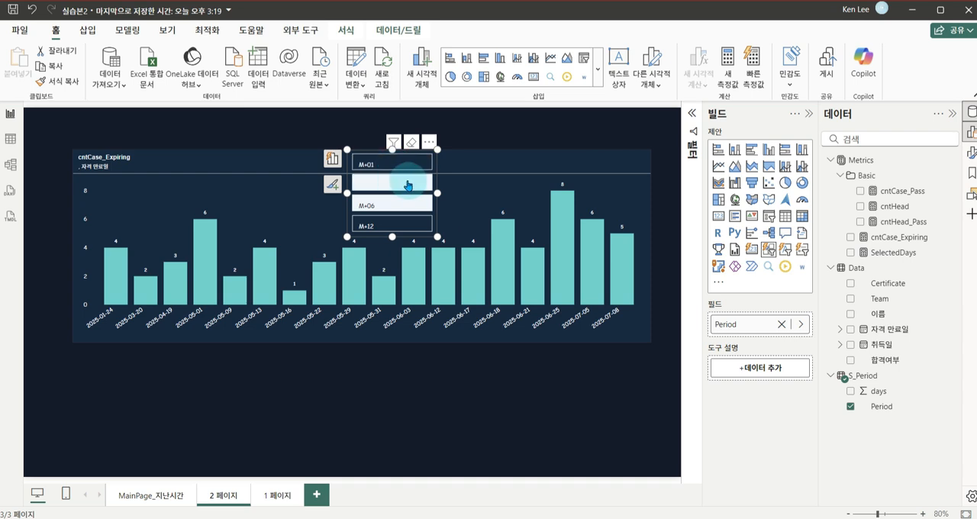
{"action": "left_click", "coordinate": [399, 165]}
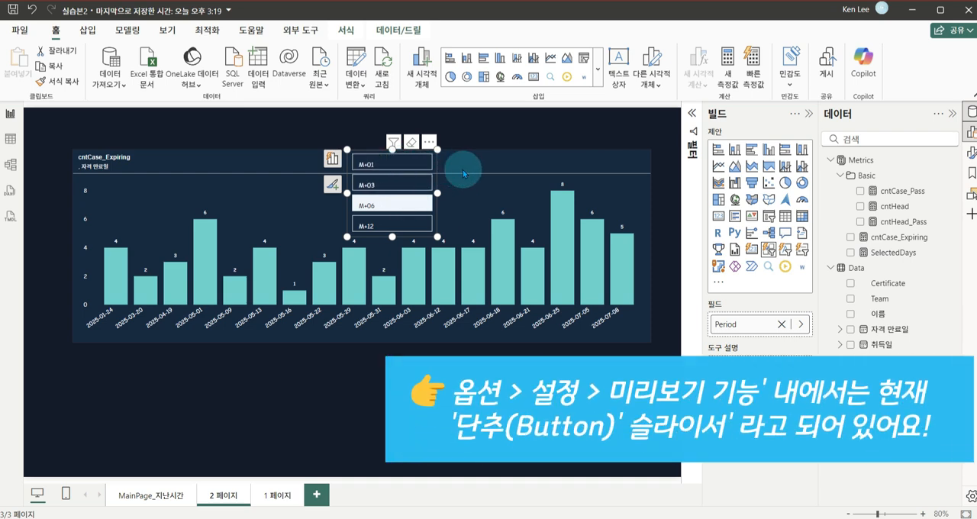
Set the Period tile slicer's layout arrangement (정렬) to 단일 행 (single row)
{"action": "left_click", "coordinate": [333, 184]}
{"action": "left_click", "coordinate": [236, 253]}
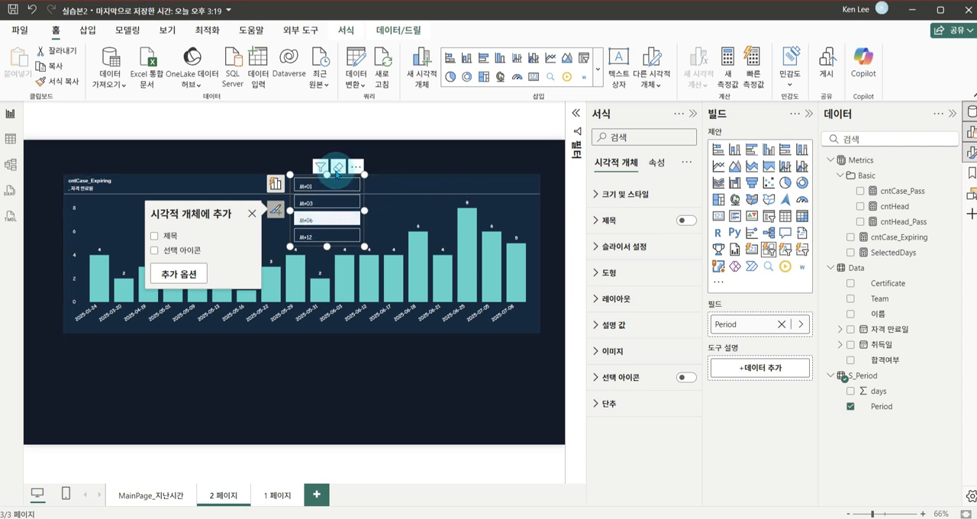
{"action": "left_click", "coordinate": [603, 300]}
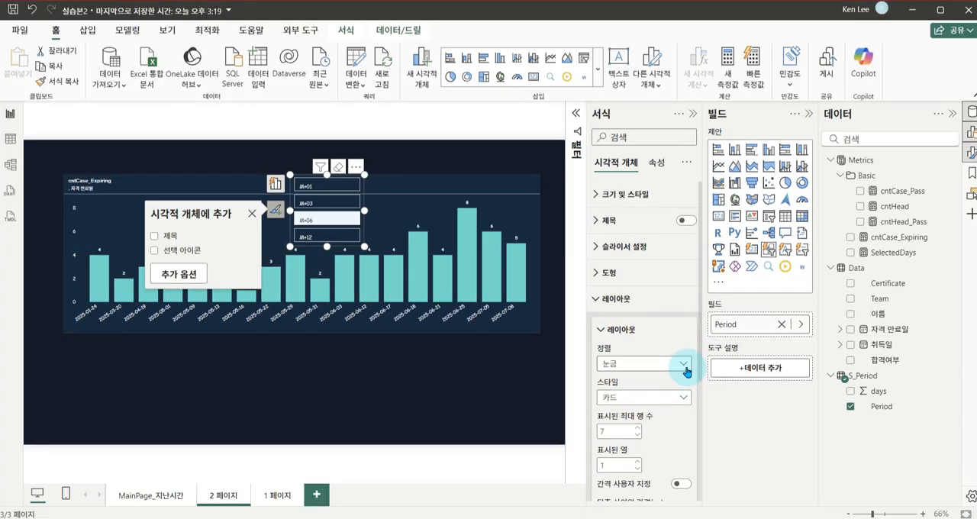
{"action": "left_click", "coordinate": [686, 372]}
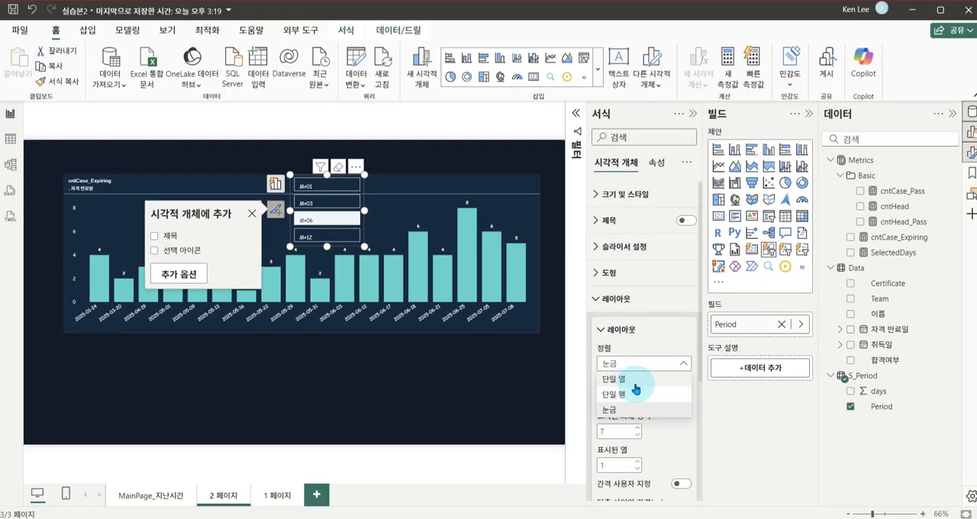
{"action": "left_click", "coordinate": [637, 391]}
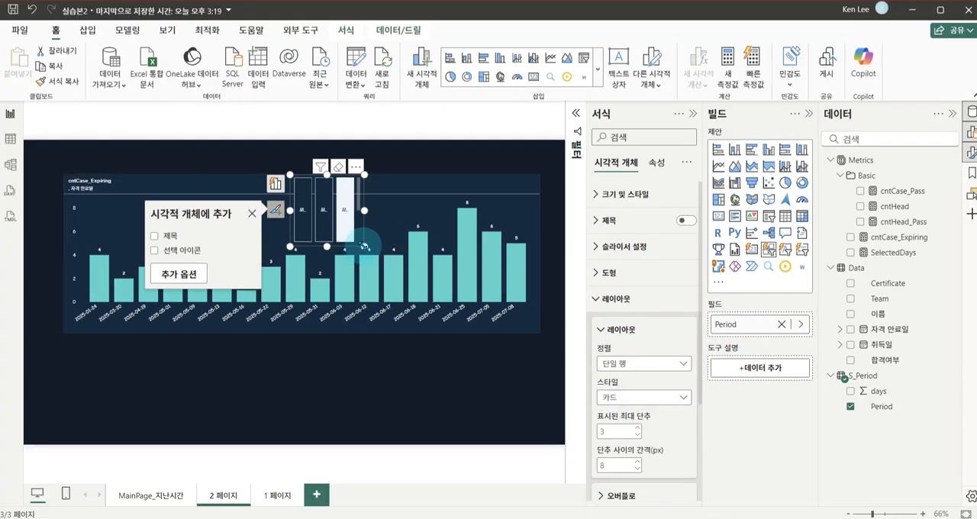
Resize the Period slicer into a wide, low strip and set its maximum displayed buttons (표시된 최대 단추) to 5
{"action": "left_click_drag", "start_coordinate": [448, 204], "coordinate": [438, 202]}
{"action": "scroll", "coordinate": [413, 190], "scroll_direction": "down", "scroll_amount": 1}
{"action": "scroll", "coordinate": [410, 190], "scroll_direction": "up", "scroll_amount": 1}
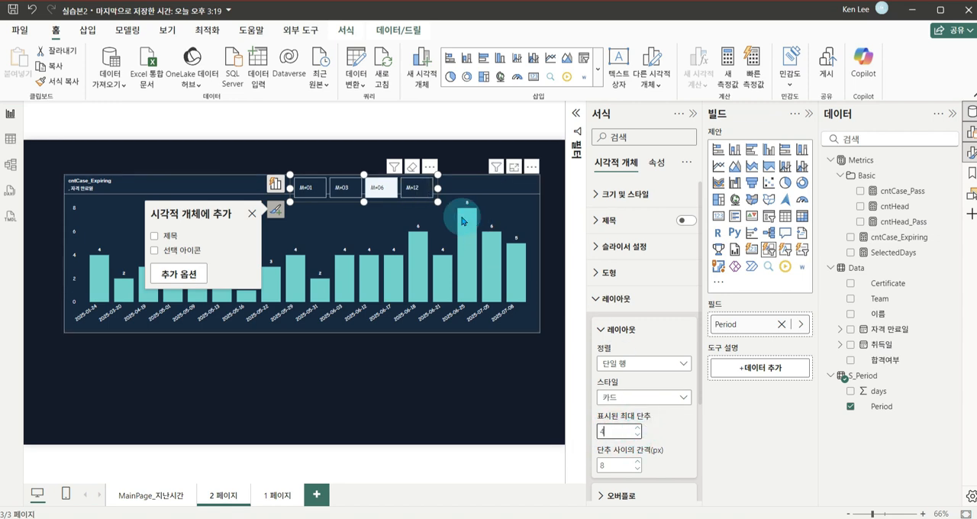
{"action": "left_click_drag", "start_coordinate": [437, 201], "coordinate": [451, 200]}
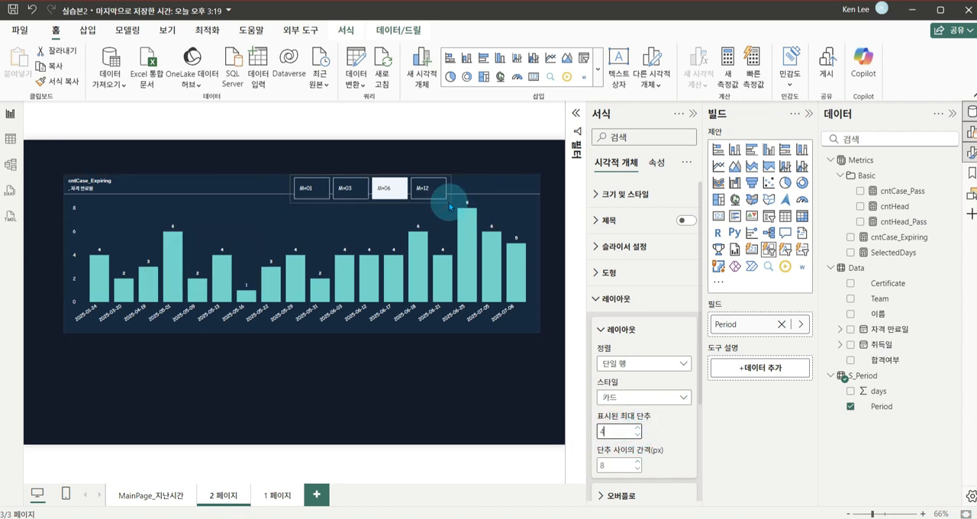
{"action": "left_click_drag", "start_coordinate": [613, 431], "coordinate": [574, 432]}
{"action": "type", "text": "5"}
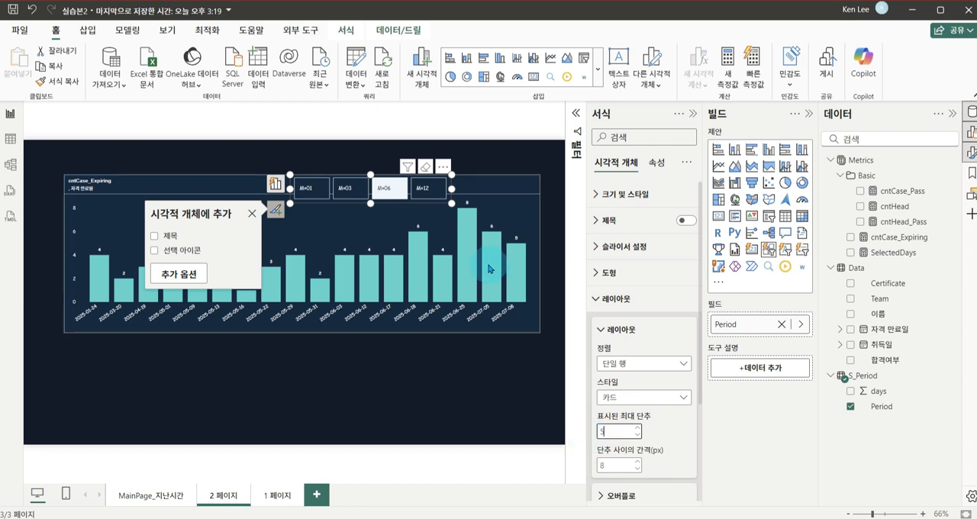
Select the column chart, close the formatting options and extend the chart's bottom edge slightly downward
{"action": "left_click", "coordinate": [467, 175]}
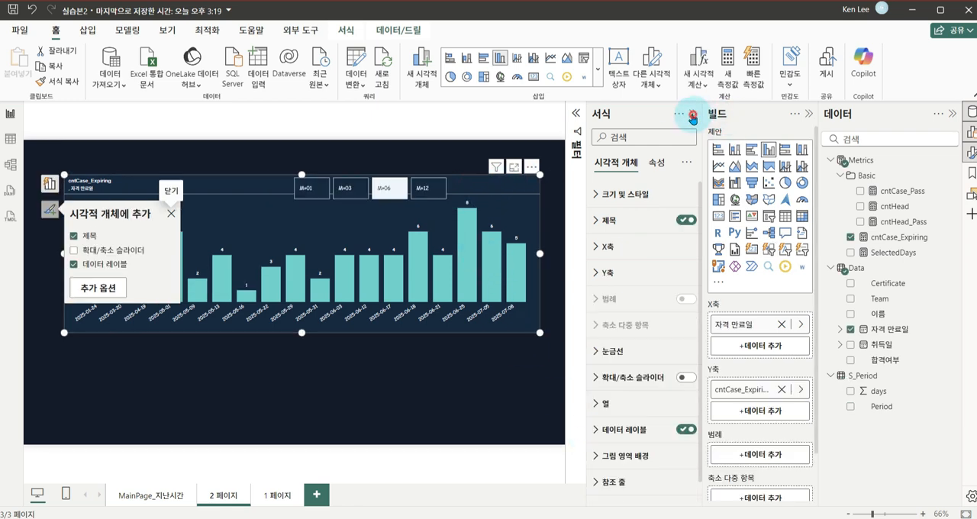
{"action": "left_click", "coordinate": [693, 113]}
{"action": "left_click", "coordinate": [403, 377]}
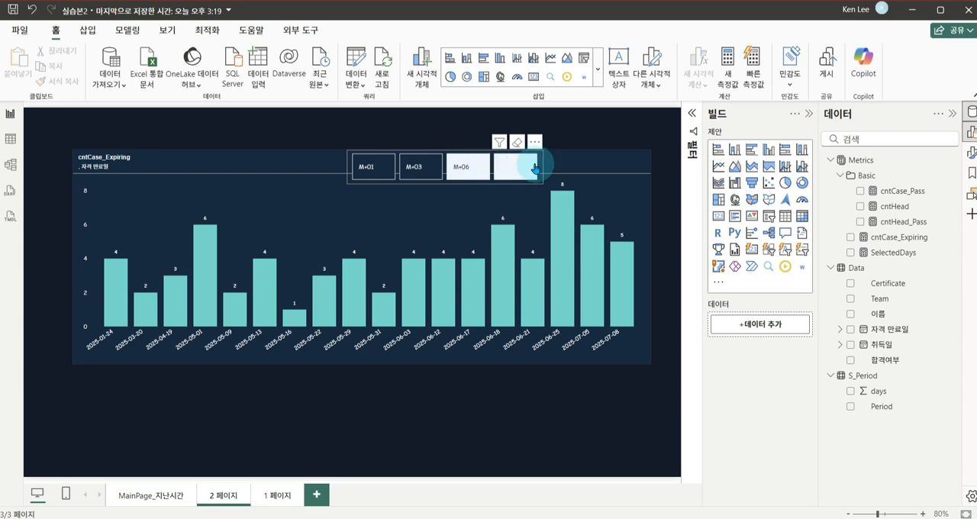
Reduce the Period slicer's height so it fits above the chart's title divider line, keeping M+06 selected
{"action": "left_click", "coordinate": [464, 163]}
{"action": "left_click", "coordinate": [445, 182]}
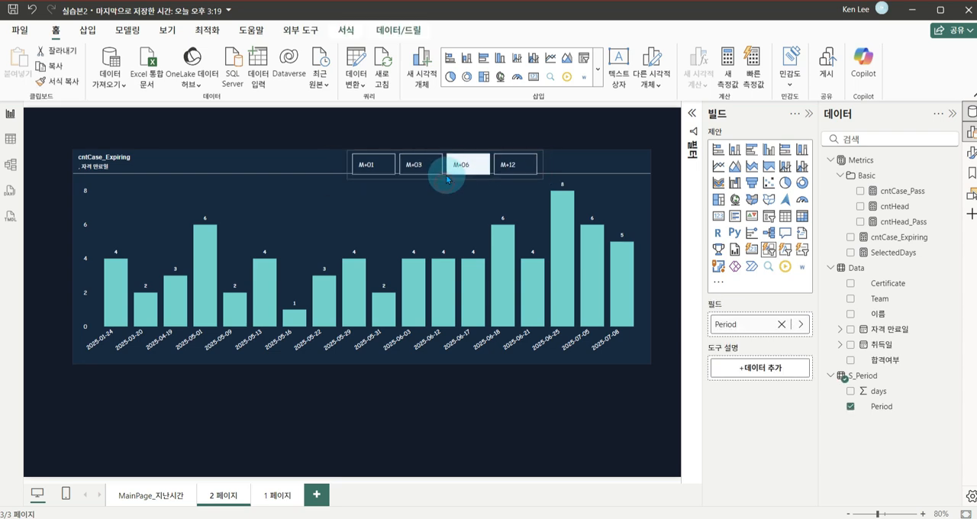
{"action": "left_click", "coordinate": [447, 175]}
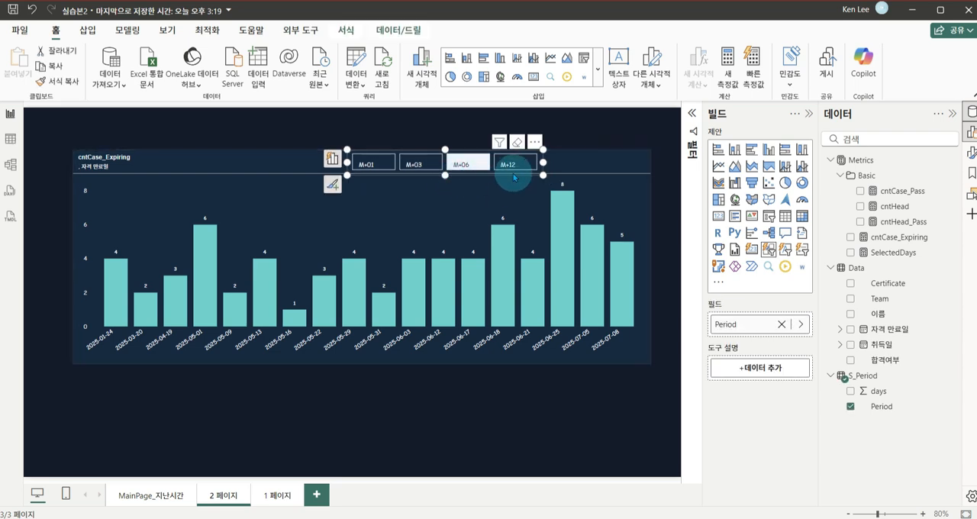
{"action": "left_click", "coordinate": [417, 165]}
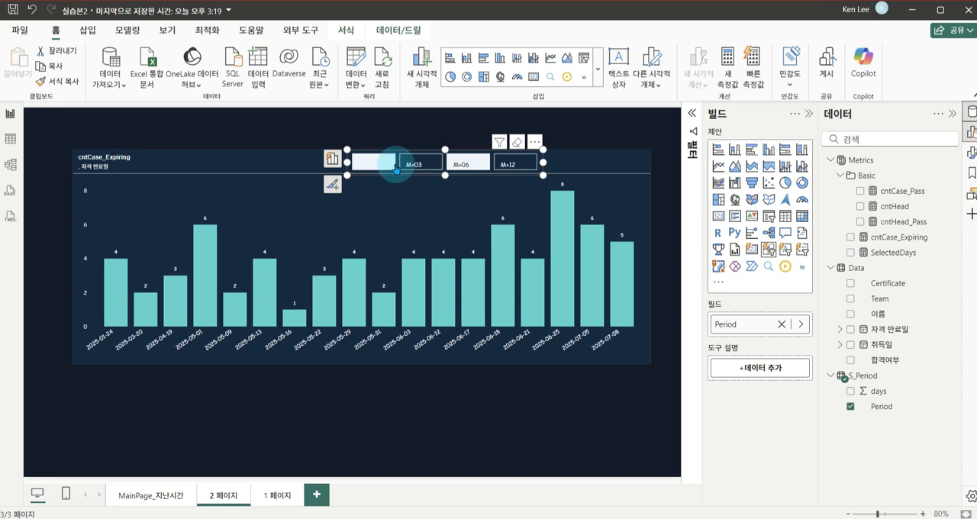
{"action": "left_click", "coordinate": [469, 164]}
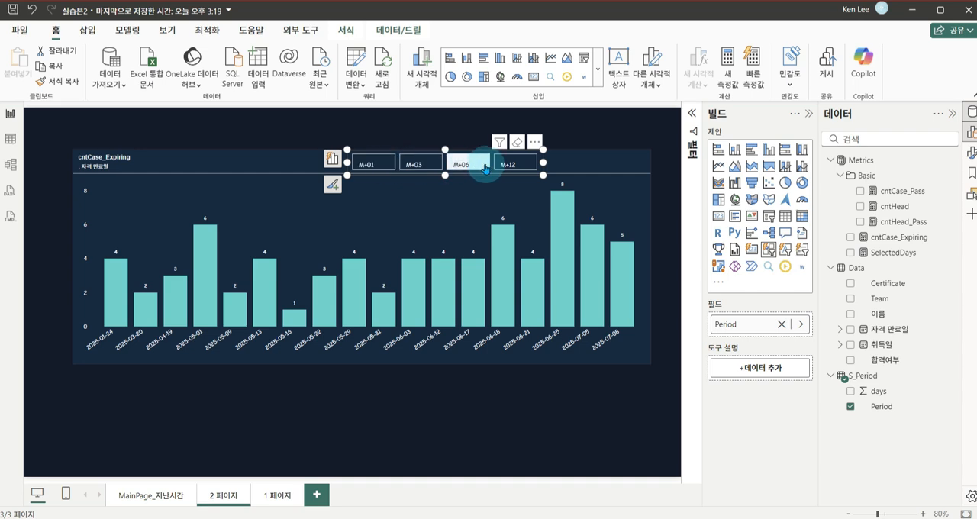
Open the Period slicer's formatting options and increase the slicer's height slightly
{"action": "left_click", "coordinate": [970, 151]}
{"action": "left_click", "coordinate": [420, 196]}
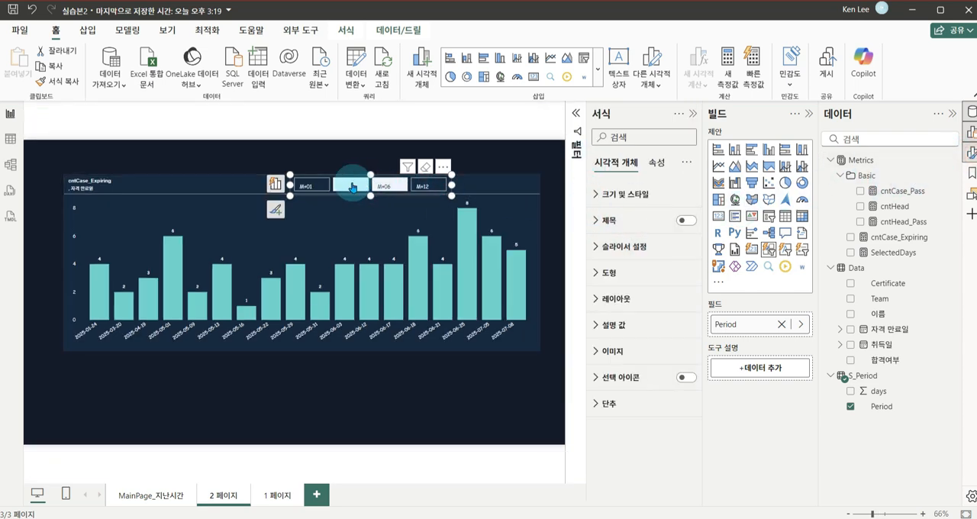
{"action": "left_click", "coordinate": [377, 190]}
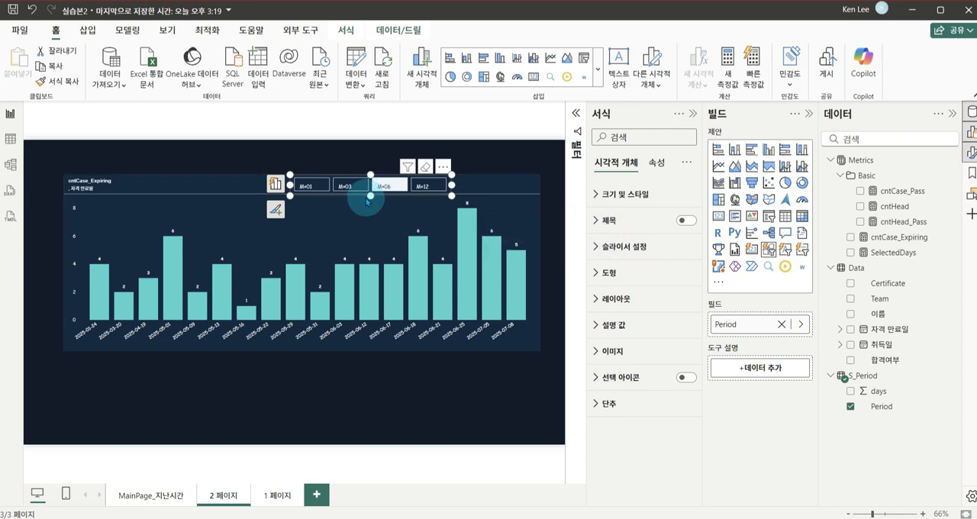
{"action": "left_click_drag", "start_coordinate": [370, 193], "coordinate": [371, 195]}
{"action": "key", "text": "ctrl+1"}
{"action": "left_click", "coordinate": [371, 194]}
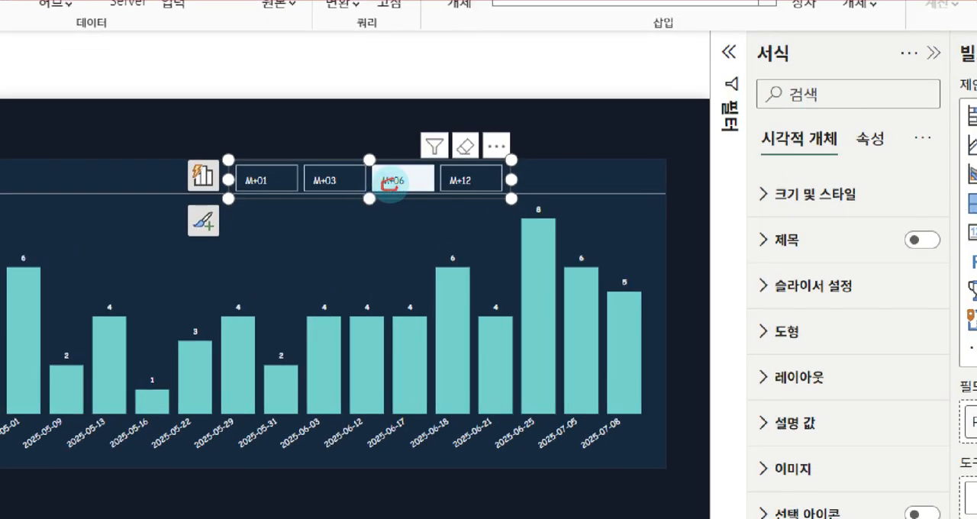
{"action": "key", "text": "Escape"}
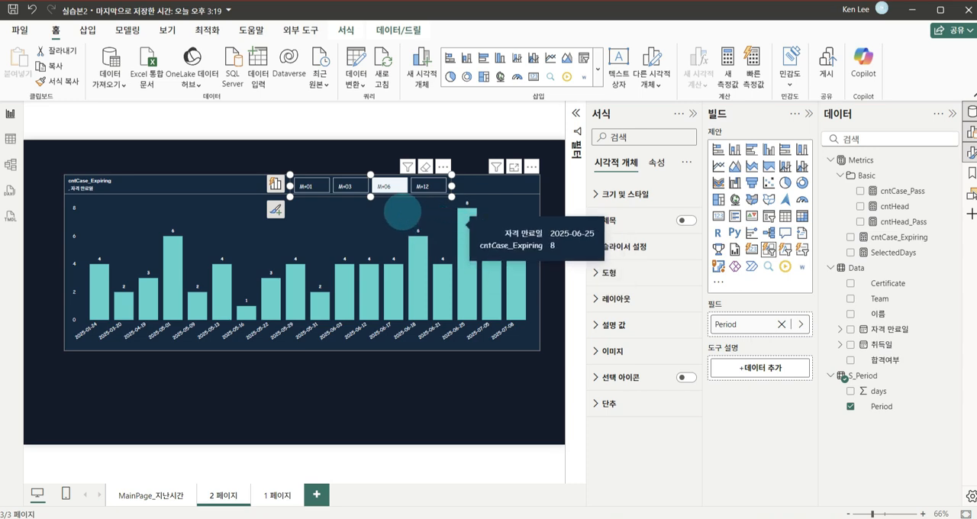
{"action": "key", "text": "ctrl+1"}
{"action": "left_click", "coordinate": [397, 190]}
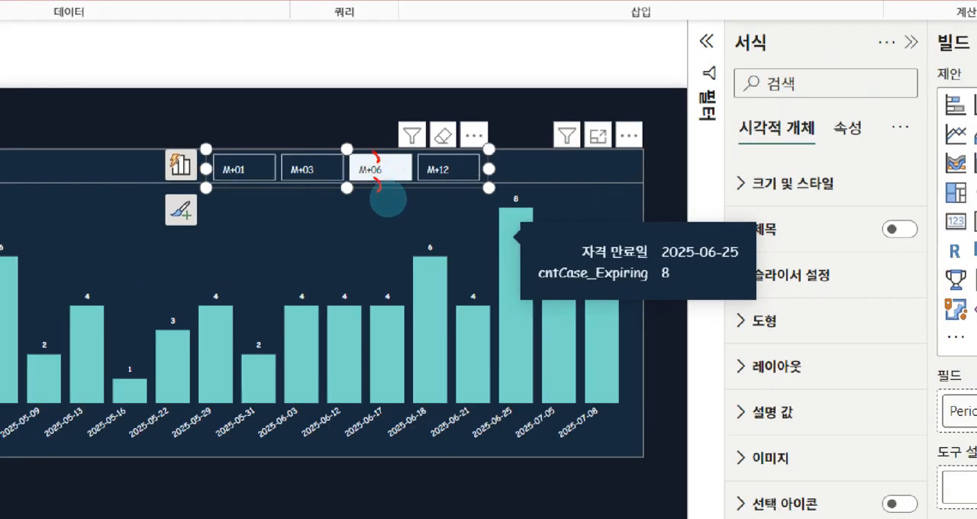
{"action": "key", "text": "Escape"}
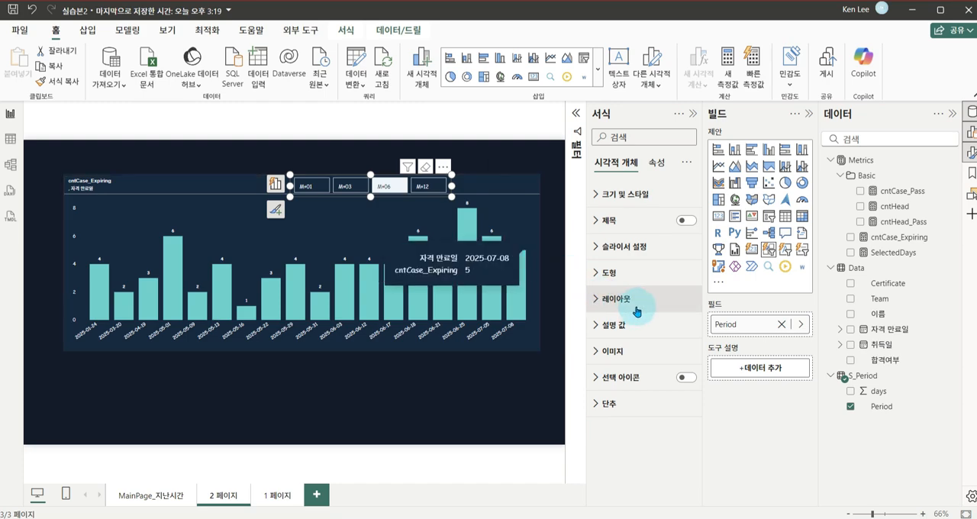
Set the slicer buttons' inner padding (안쪽 여백) to 좁게 (narrow) and trim the slicer's height to fit the chart header
{"action": "left_click", "coordinate": [600, 406]}
{"action": "scroll", "coordinate": [644, 403], "scroll_direction": "down", "scroll_amount": 5}
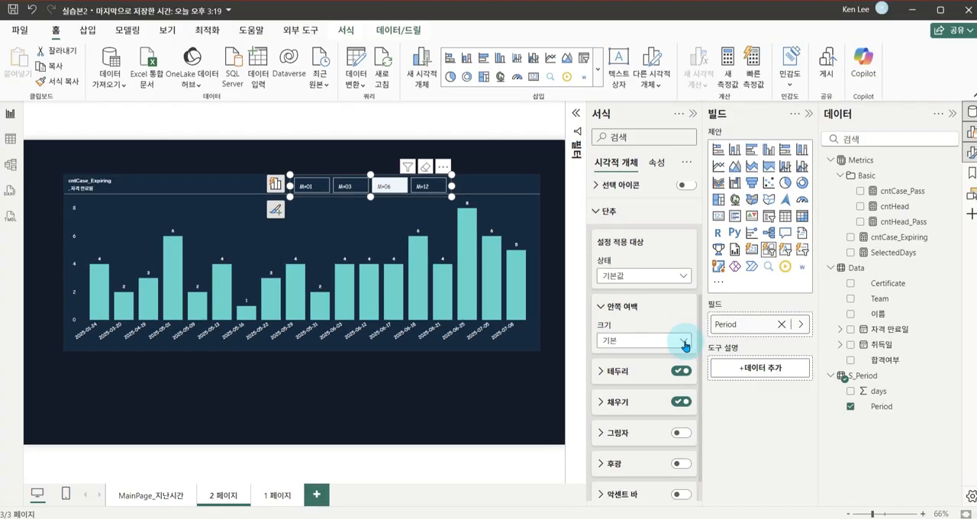
{"action": "left_click", "coordinate": [685, 346]}
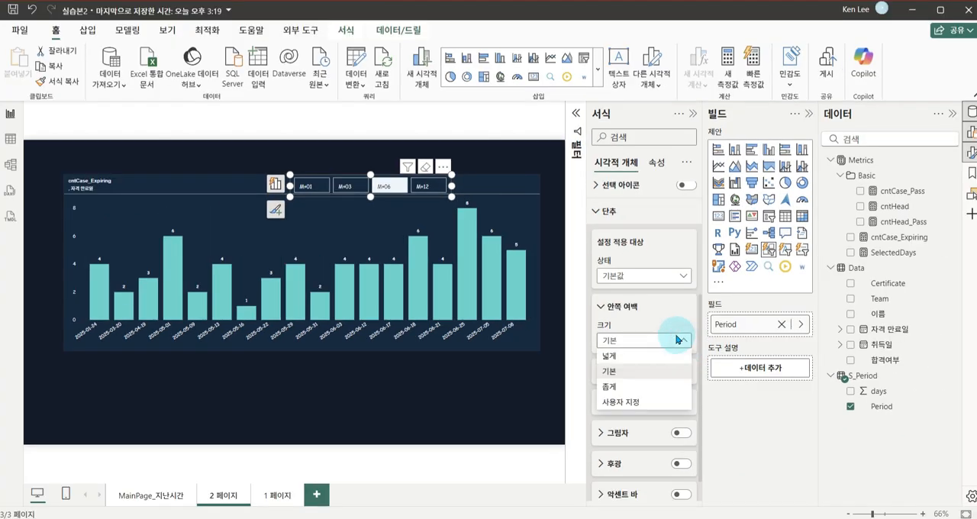
{"action": "left_click", "coordinate": [626, 386]}
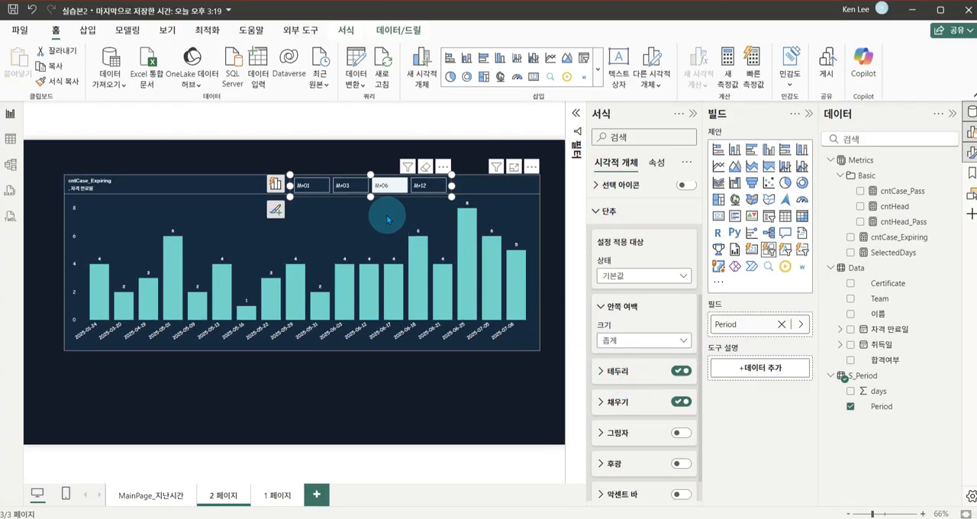
{"action": "left_click_drag", "start_coordinate": [371, 197], "coordinate": [371, 197]}
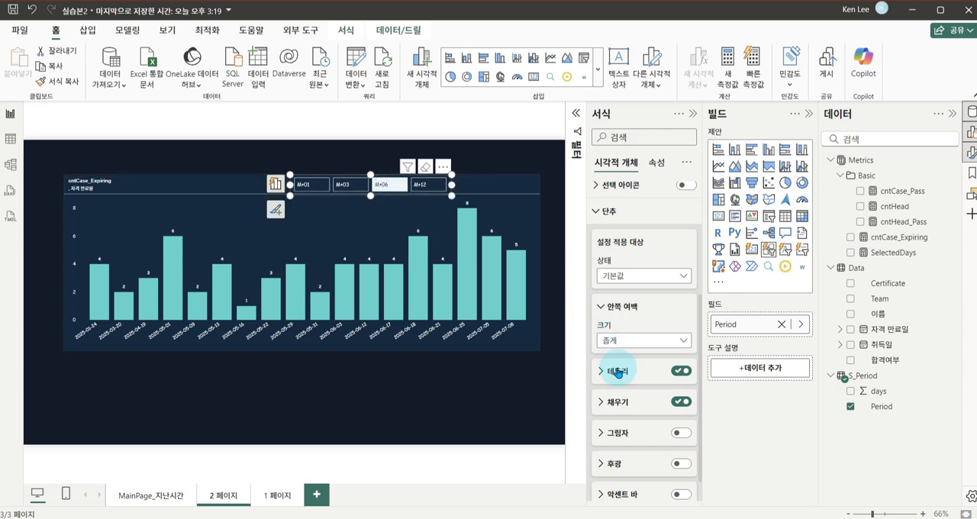
{"action": "left_click", "coordinate": [601, 308]}
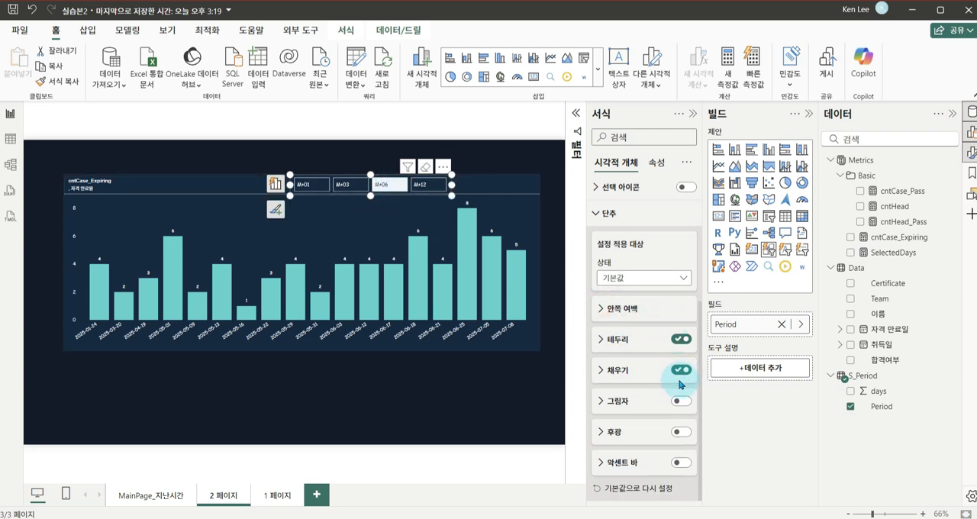
{"action": "scroll", "coordinate": [656, 343], "scroll_direction": "up", "scroll_amount": 5}
{"action": "left_click", "coordinate": [611, 406]}
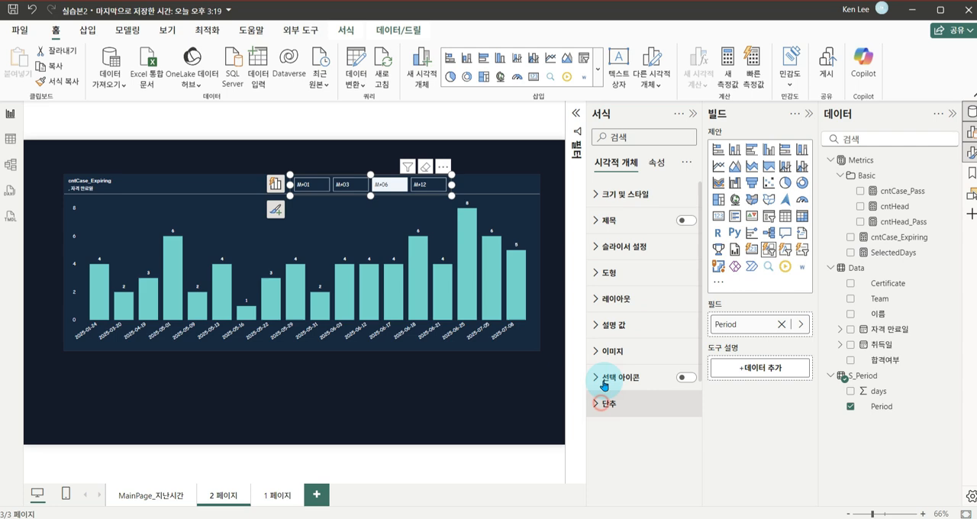
Center the Period slicer's callout values (설명 값) horizontally within their buttons
{"action": "left_click", "coordinate": [600, 322]}
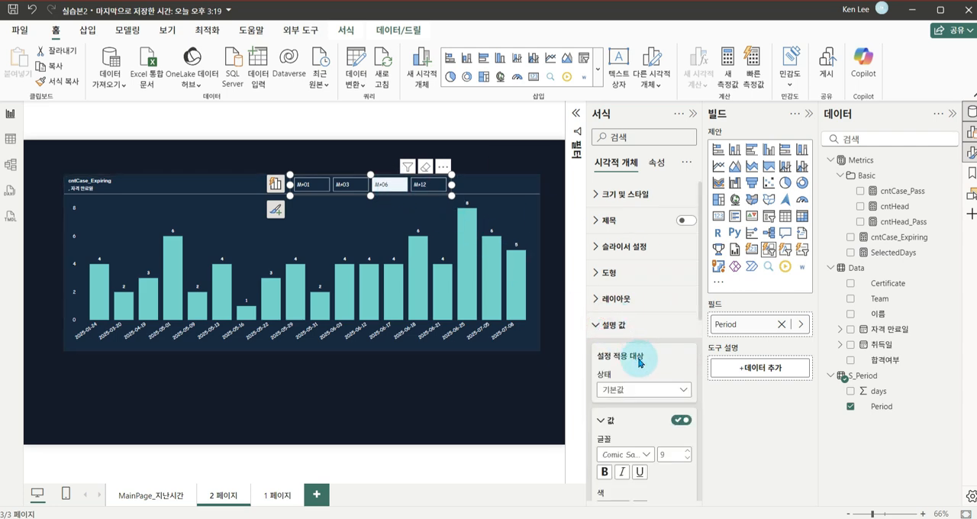
{"action": "scroll", "coordinate": [638, 389], "scroll_direction": "down", "scroll_amount": 3}
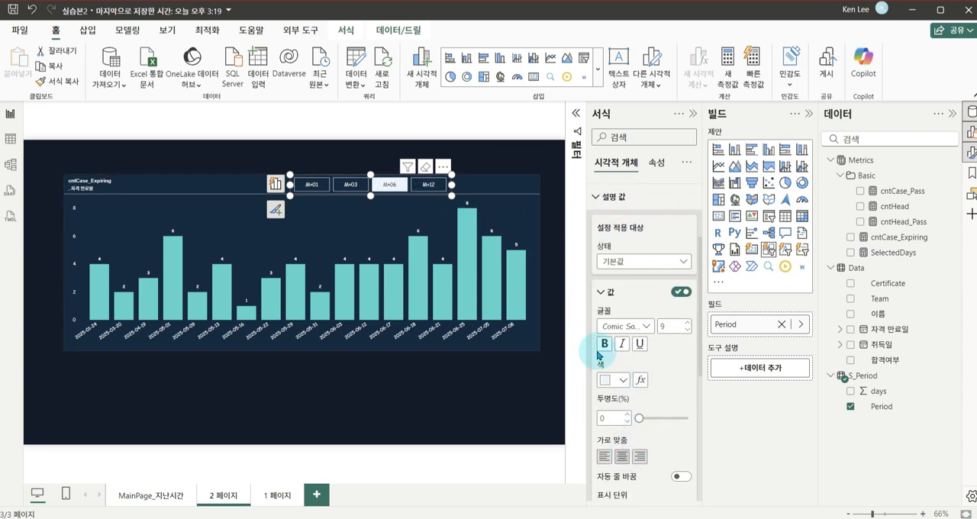
{"action": "scroll", "coordinate": [610, 305], "scroll_direction": "up", "scroll_amount": 3}
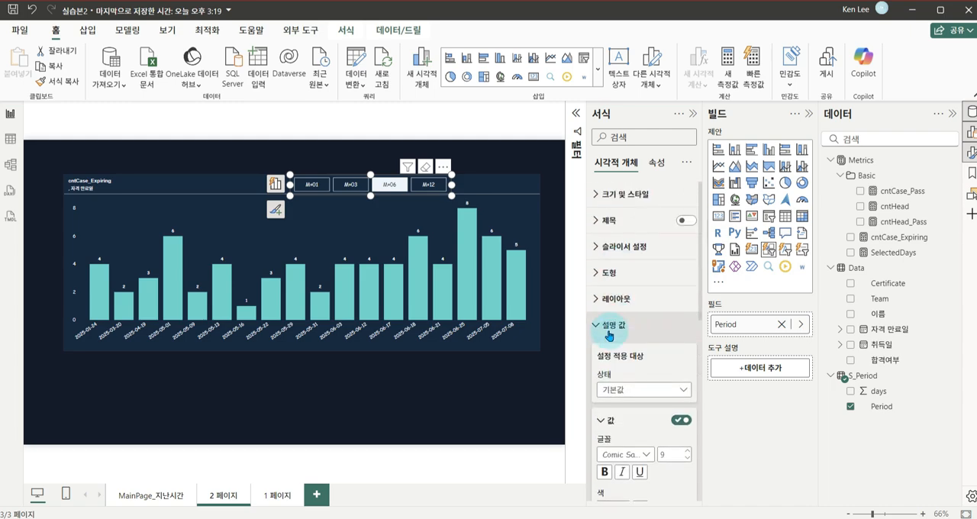
{"action": "left_click", "coordinate": [603, 323]}
Set the state (상태) that the slicer's button (단추) formatting applies to as 가리키기 (hover)
{"action": "left_click", "coordinate": [595, 273]}
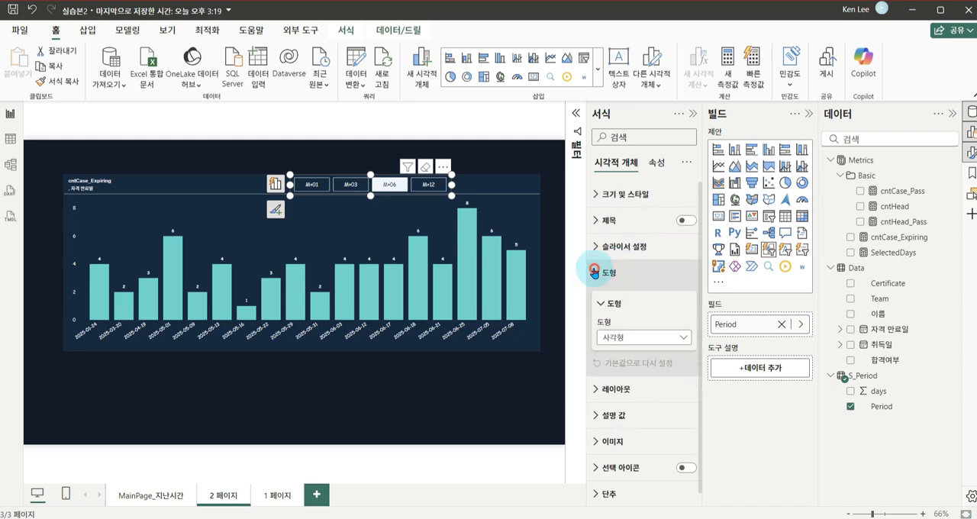
{"action": "left_click", "coordinate": [594, 272]}
{"action": "left_click", "coordinate": [601, 403]}
{"action": "scroll", "coordinate": [633, 382], "scroll_direction": "down", "scroll_amount": 3}
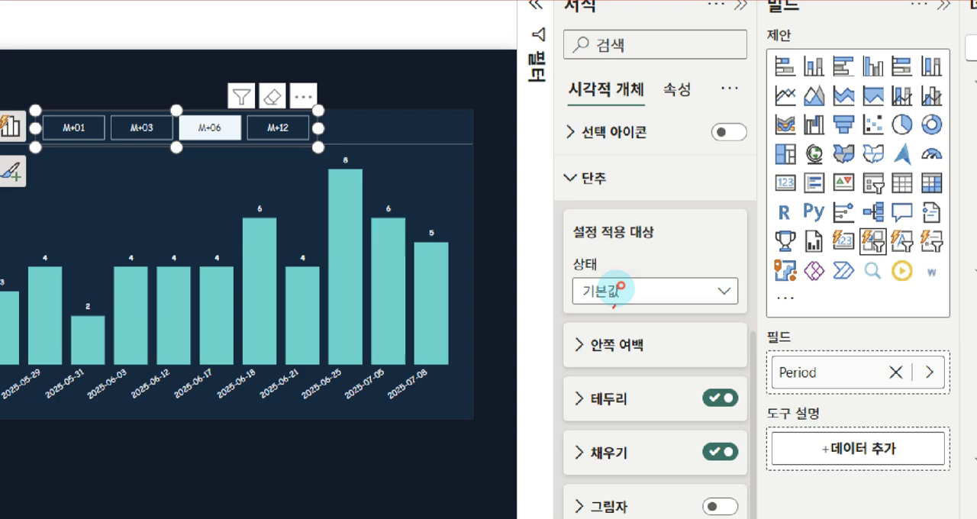
{"action": "left_click_drag", "start_coordinate": [620, 287], "coordinate": [635, 290]}
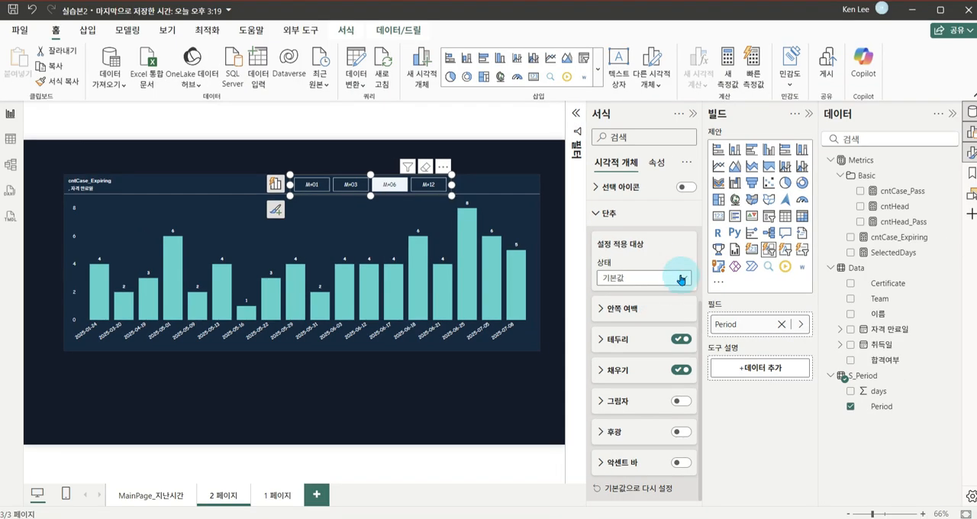
{"action": "left_click", "coordinate": [680, 280]}
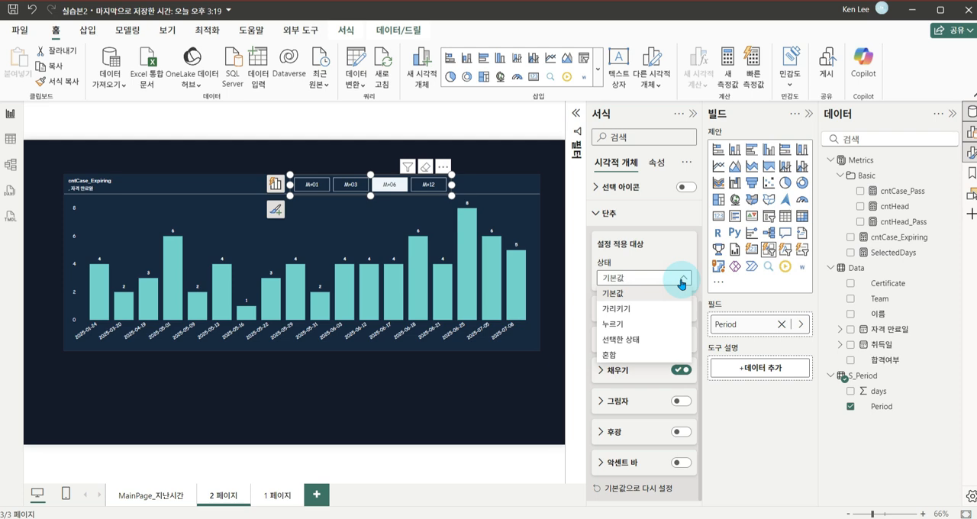
{"action": "left_click", "coordinate": [635, 310]}
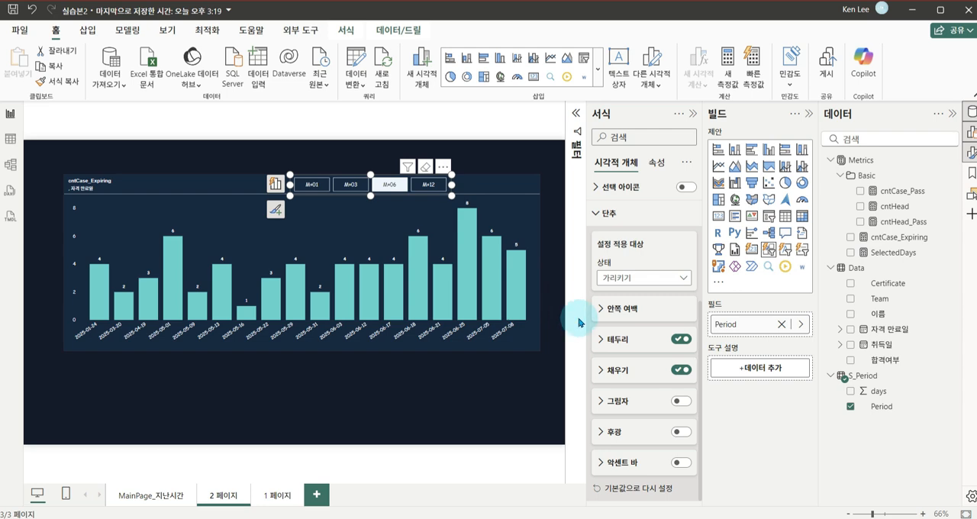
Set the slicer buttons' fill color (채우기) for the 가리키기 state to gray
{"action": "left_click", "coordinate": [603, 370]}
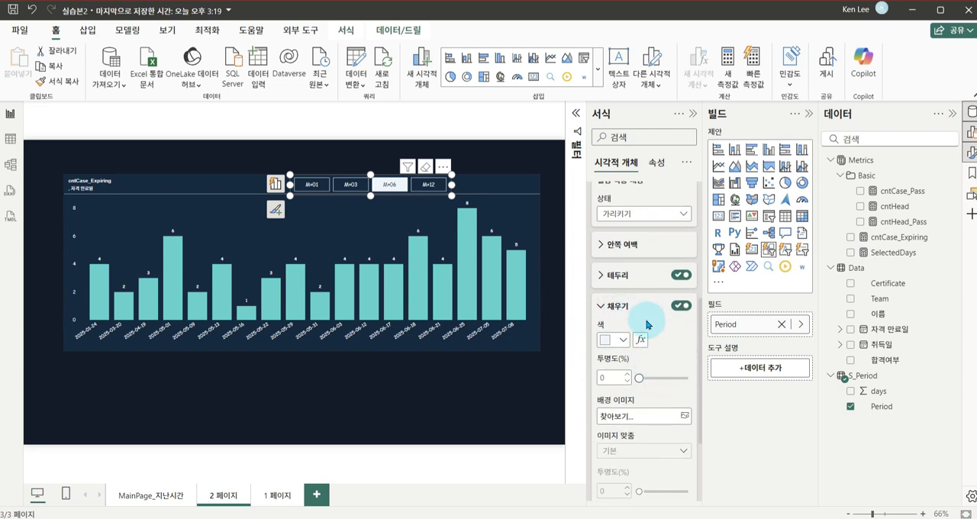
{"action": "left_click", "coordinate": [610, 341]}
{"action": "left_click", "coordinate": [615, 204]}
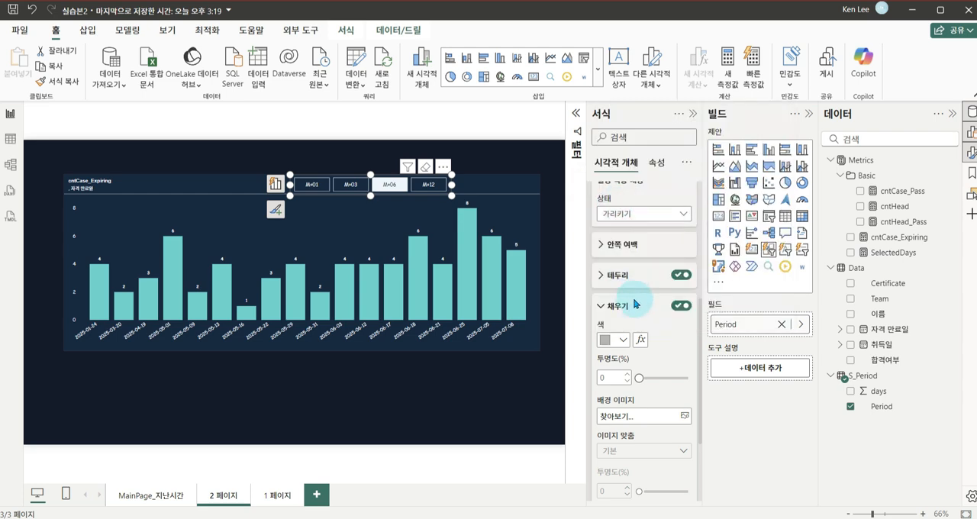
Set the slicer buttons' fill color (채우기) for the 선택한 상태 (selected) state to the chart's teal
{"action": "left_click", "coordinate": [611, 306]}
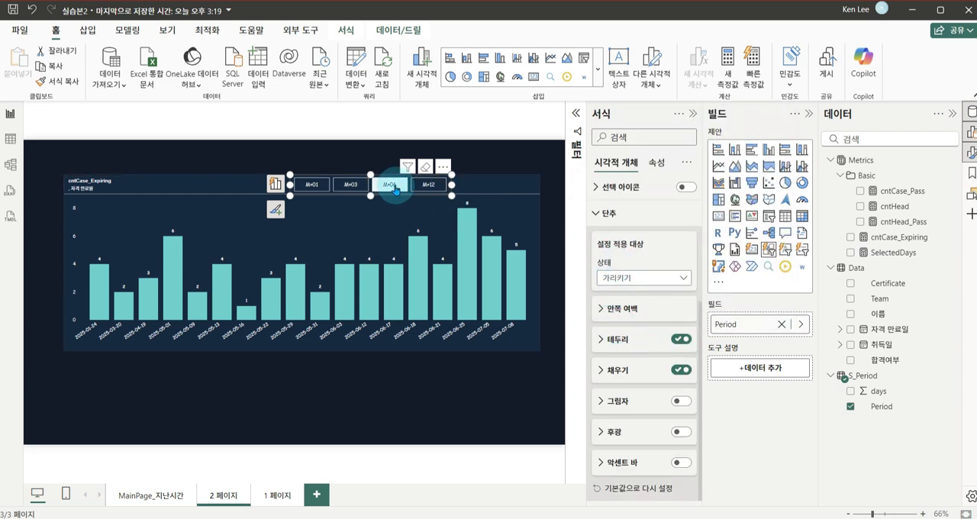
{"action": "left_click", "coordinate": [395, 189]}
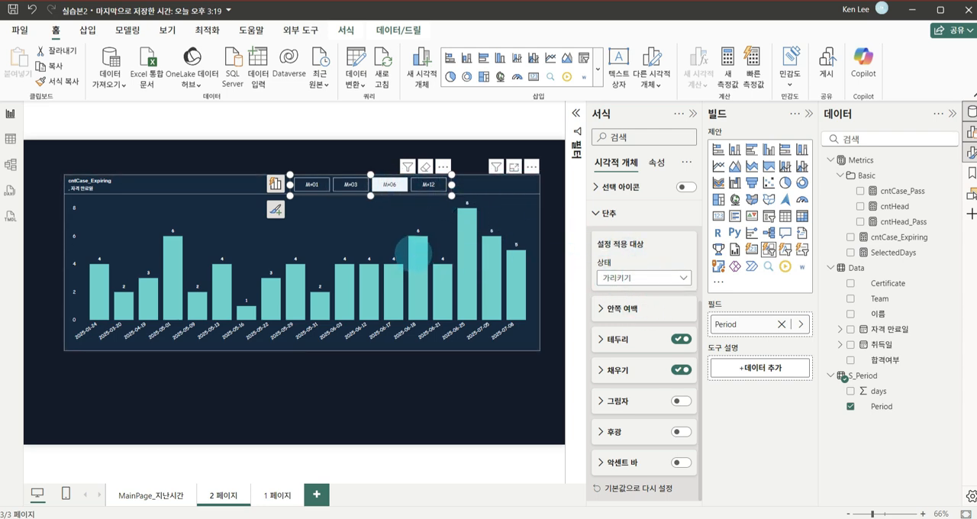
{"action": "left_click", "coordinate": [644, 278]}
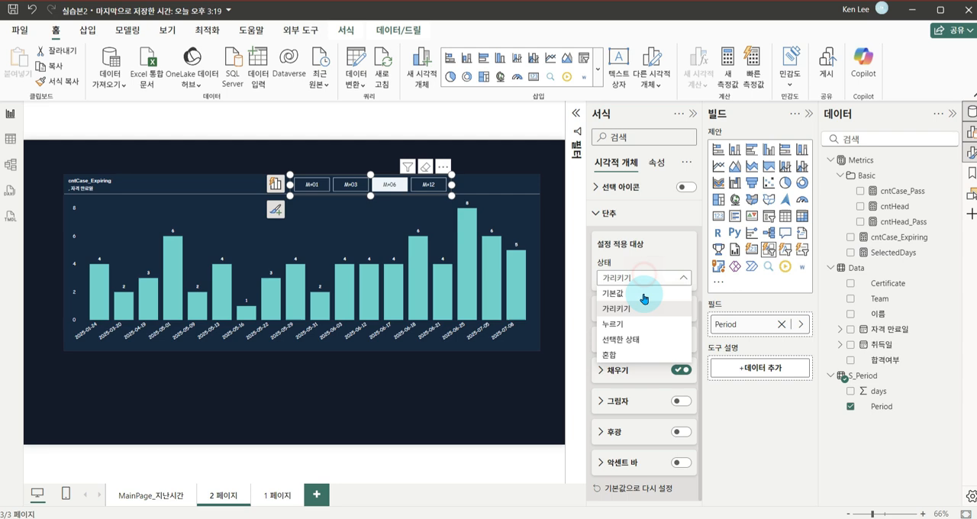
{"action": "left_click", "coordinate": [639, 344]}
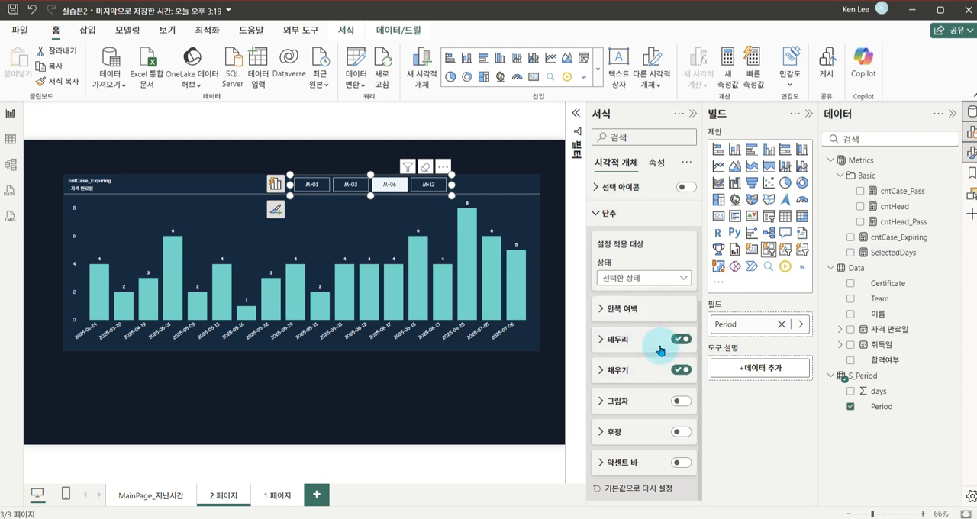
{"action": "left_click", "coordinate": [609, 370]}
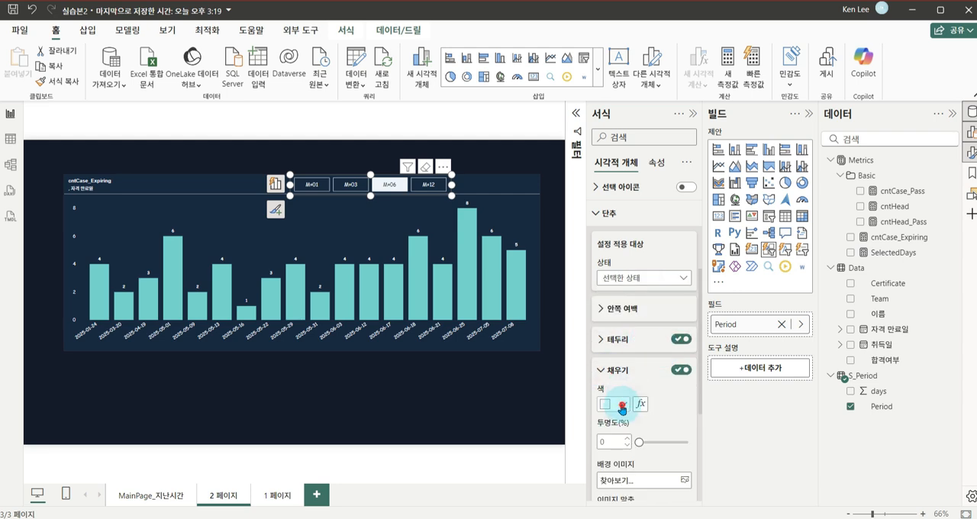
{"action": "left_click", "coordinate": [616, 404]}
{"action": "left_click", "coordinate": [646, 202]}
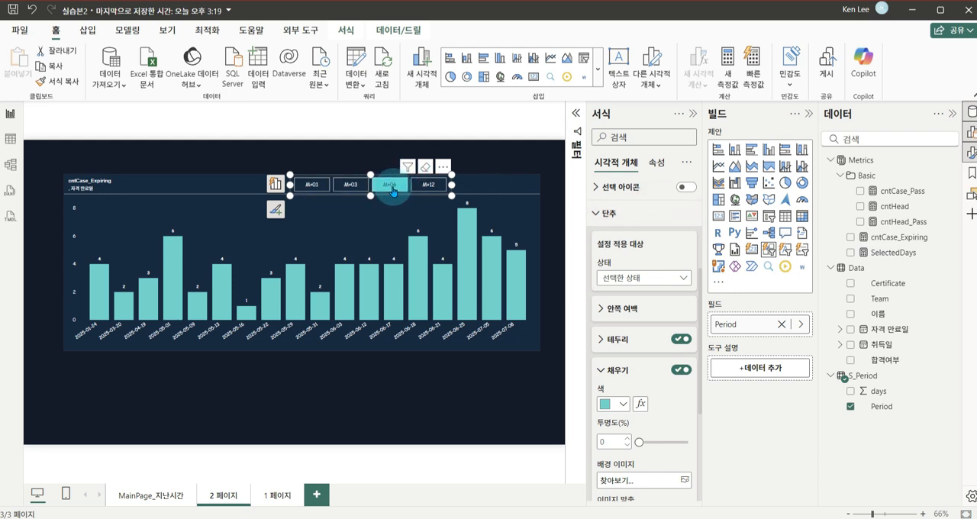
{"action": "left_click", "coordinate": [617, 372]}
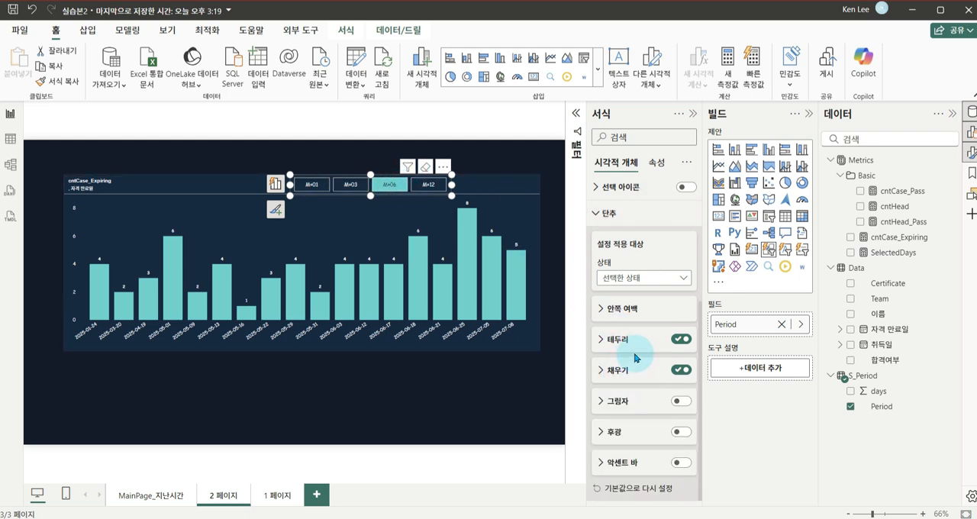
Set the slicer's callout value (설명 값) font color for the 선택한 상태 (selected) state to white
{"action": "scroll", "coordinate": [637, 340], "scroll_direction": "up", "scroll_amount": 5}
{"action": "left_click", "coordinate": [608, 263]}
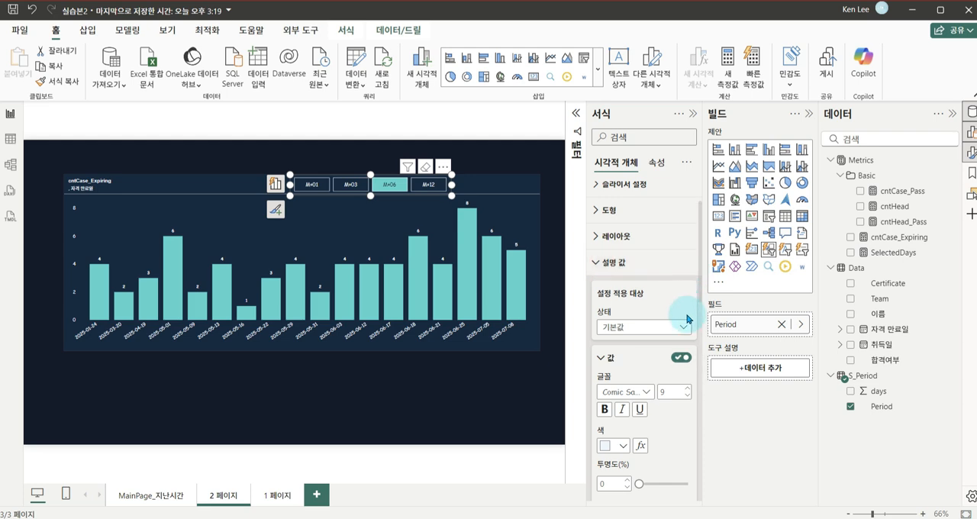
{"action": "scroll", "coordinate": [672, 290], "scroll_direction": "down", "scroll_amount": 2}
{"action": "left_click", "coordinate": [649, 274]}
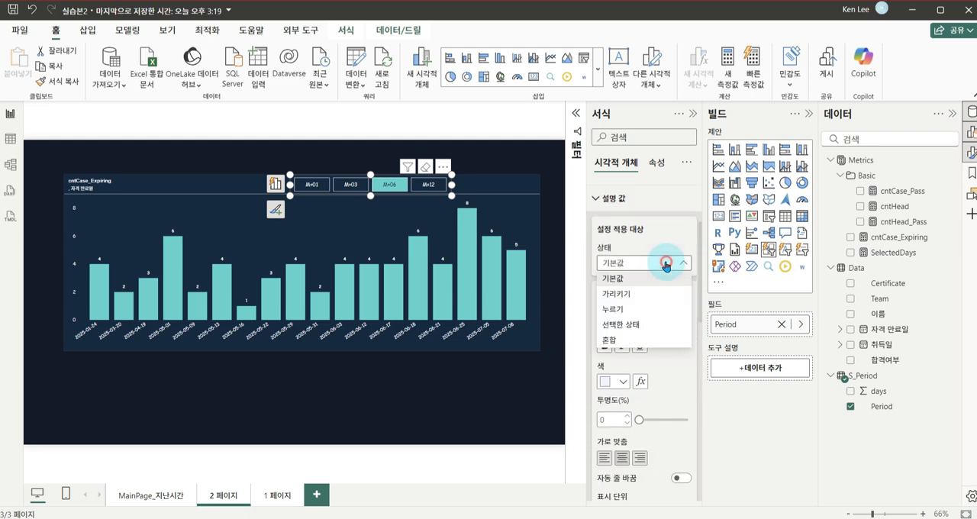
{"action": "left_click", "coordinate": [646, 322]}
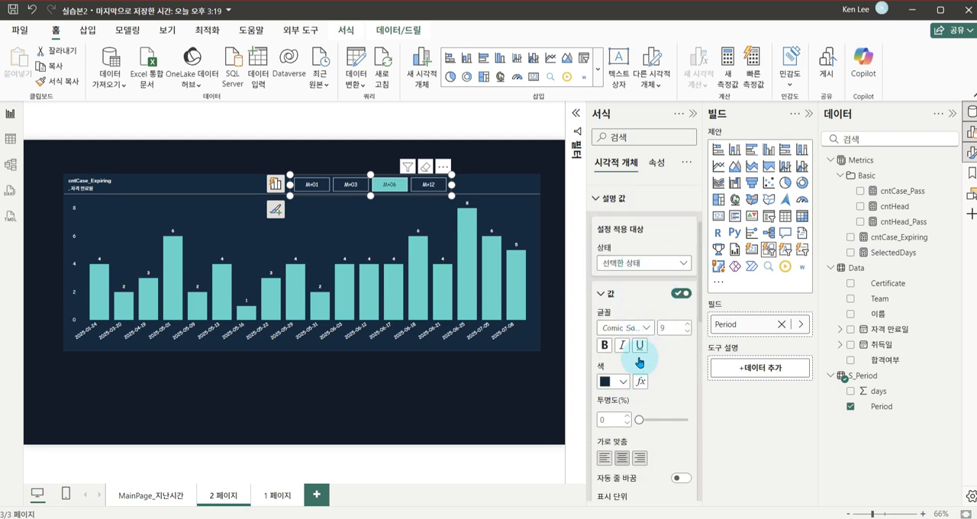
{"action": "left_click", "coordinate": [624, 385]}
{"action": "left_click", "coordinate": [643, 316]}
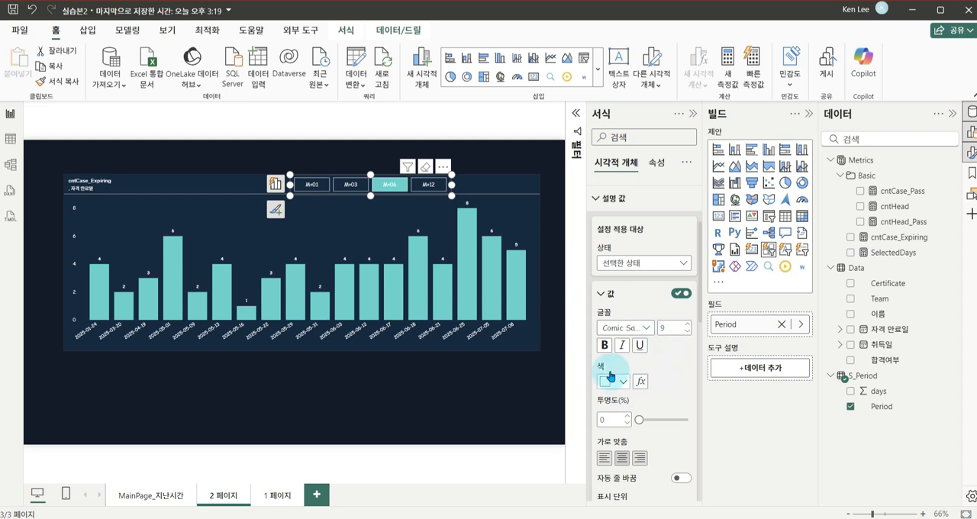
Test the Period slicer with M+03 and M+06, leave M+12 selected, and close the formatting pane
{"action": "left_click", "coordinate": [358, 184]}
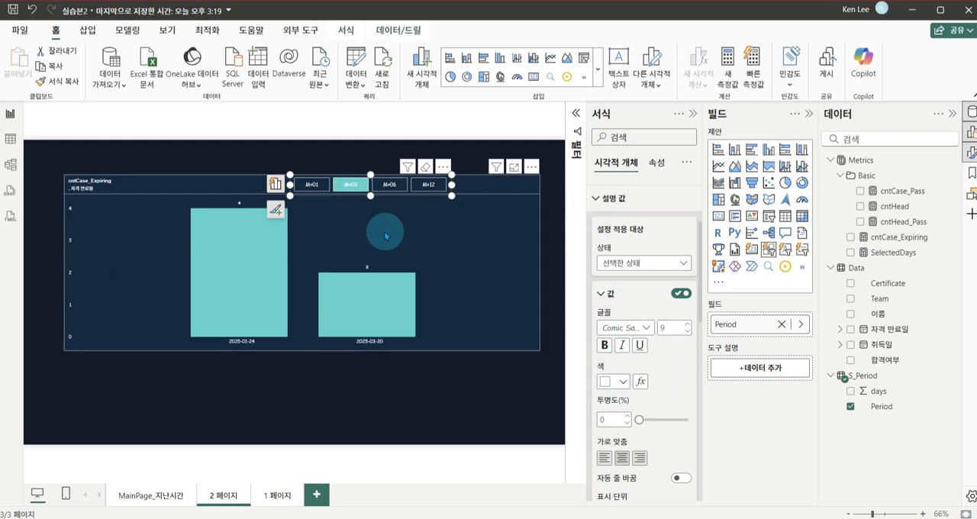
{"action": "left_click", "coordinate": [396, 184]}
{"action": "left_click", "coordinate": [429, 184]}
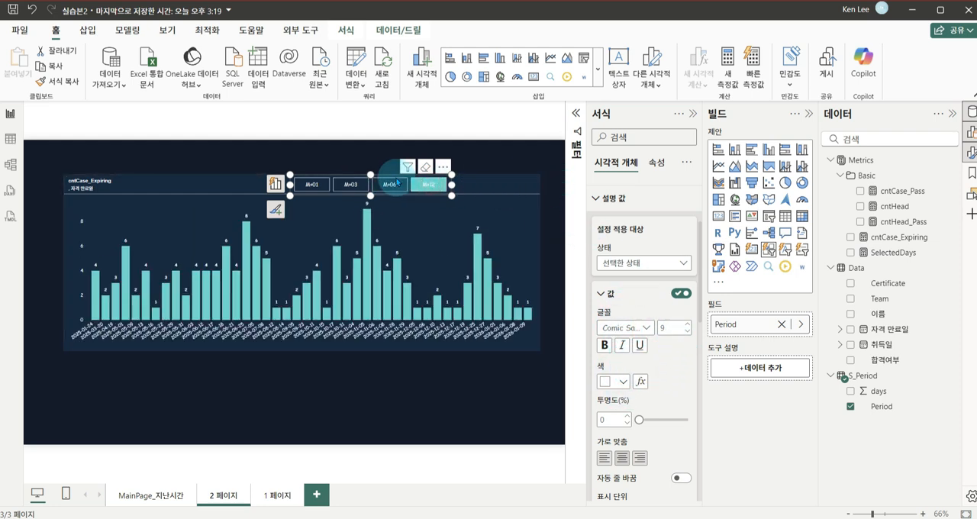
{"action": "left_click", "coordinate": [552, 184]}
{"action": "left_click", "coordinate": [692, 121]}
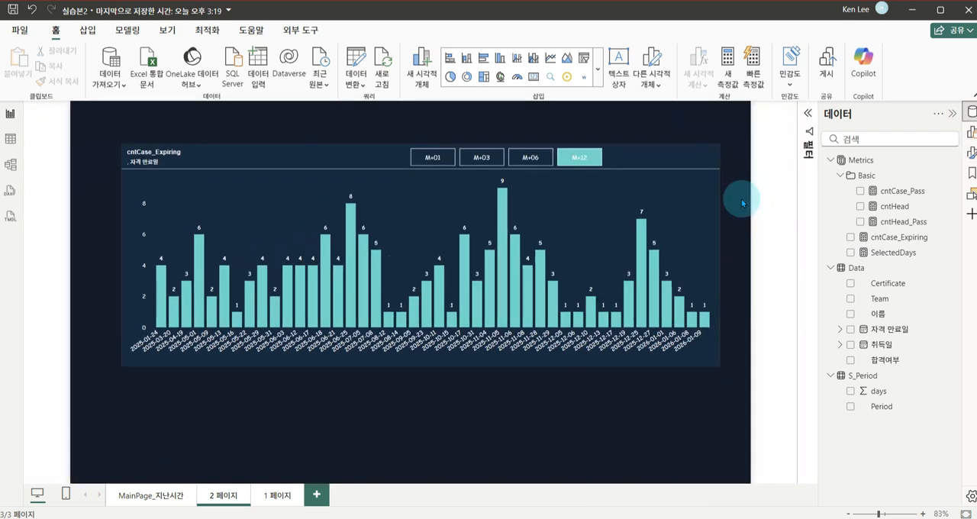
Duplicate the CALCULATE line in the cntCase_Expiring measure's formula and comment out the copy
{"action": "left_click", "coordinate": [899, 238]}
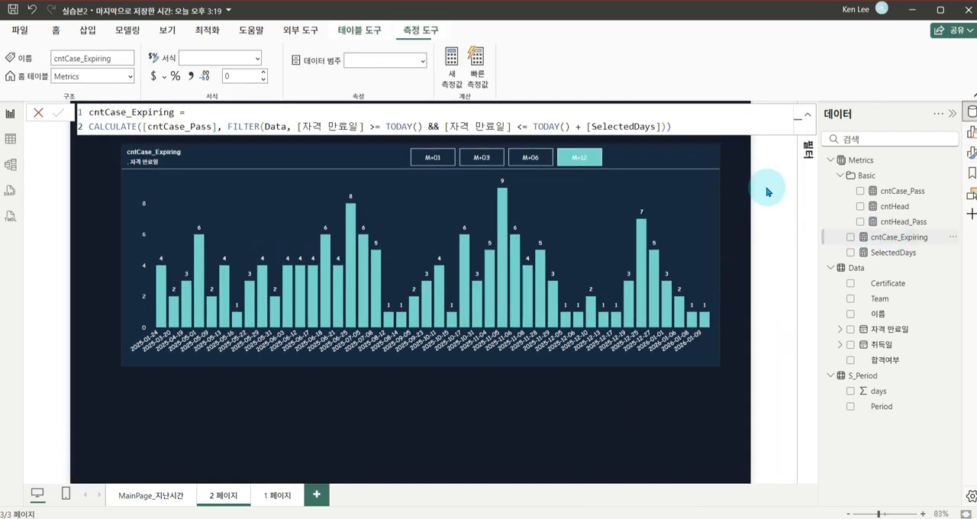
{"action": "left_click", "coordinate": [675, 126]}
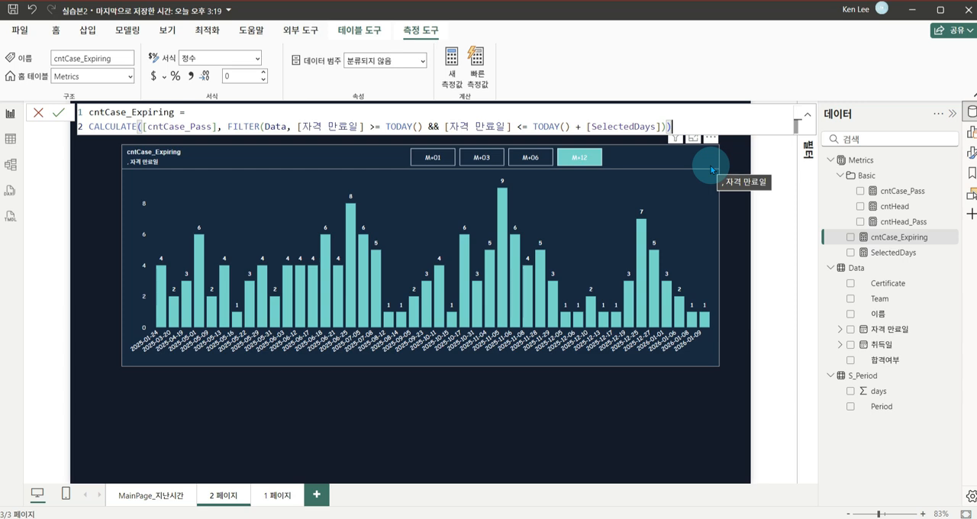
{"action": "key", "text": "shift+alt+Down"}
{"action": "key", "text": "ctrl+slash"}
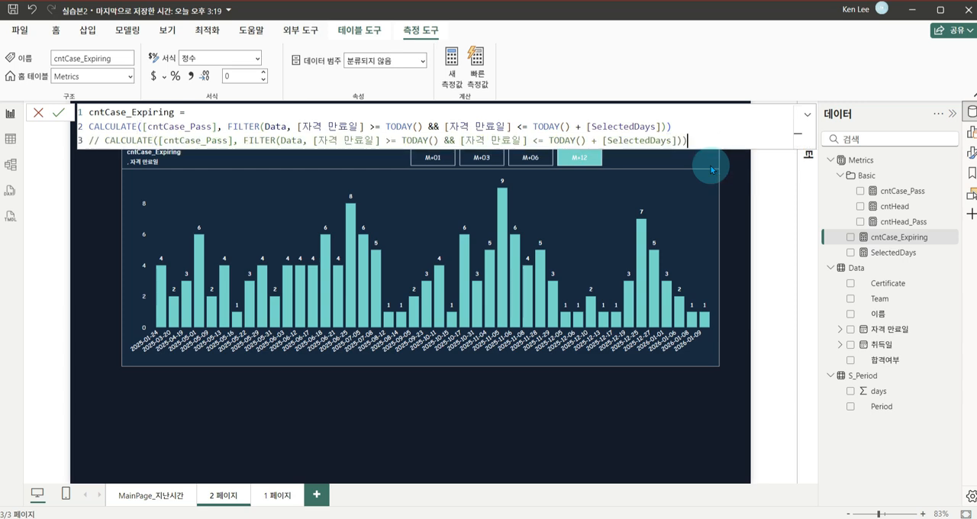
Replace both TODAY() calls in the active line of the cntCase_Expiring formula with DATE(2025,1,18) and commit the measure
{"action": "double_click", "coordinate": [386, 126]}
{"action": "type", "text": "DATE("}
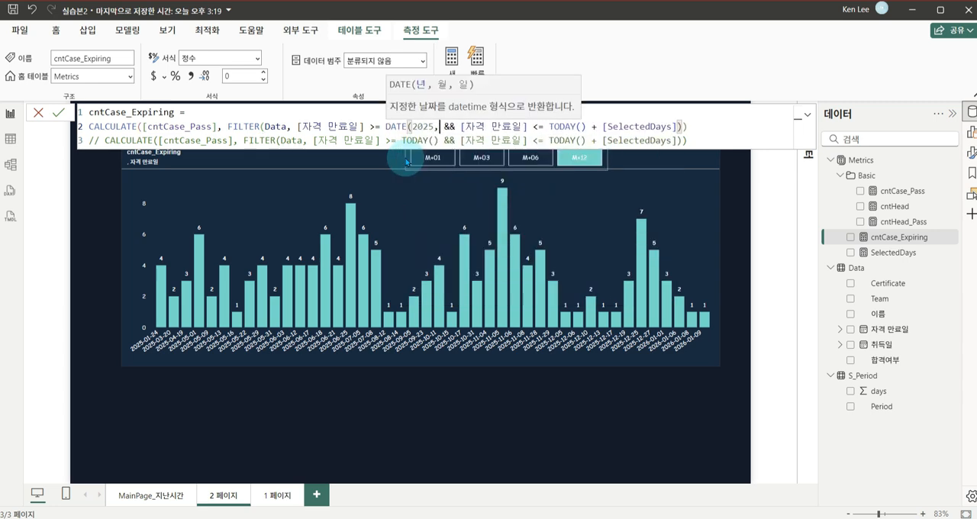
{"action": "type", "text": "2025,1,18)"}
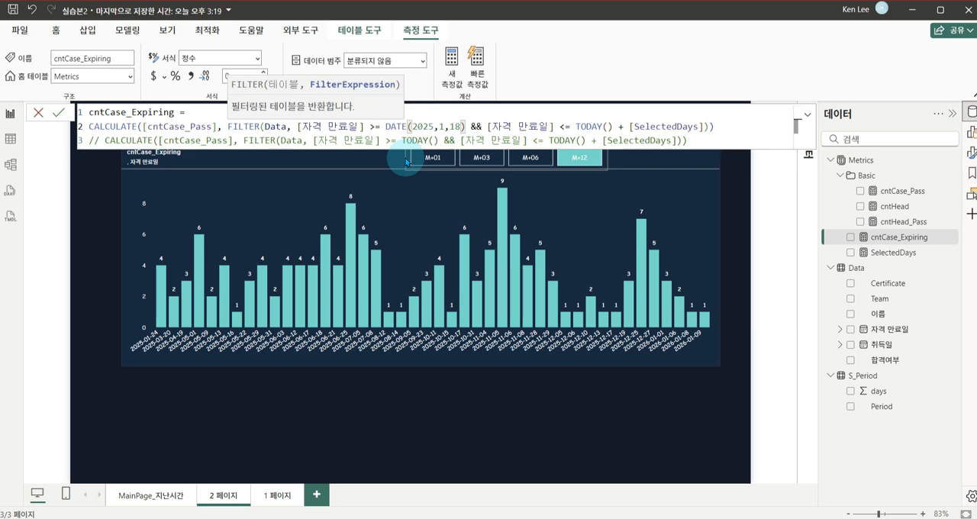
{"action": "left_click_drag", "start_coordinate": [465, 127], "coordinate": [385, 127]}
{"action": "key", "text": "ctrl+c"}
{"action": "left_click", "coordinate": [585, 125]}
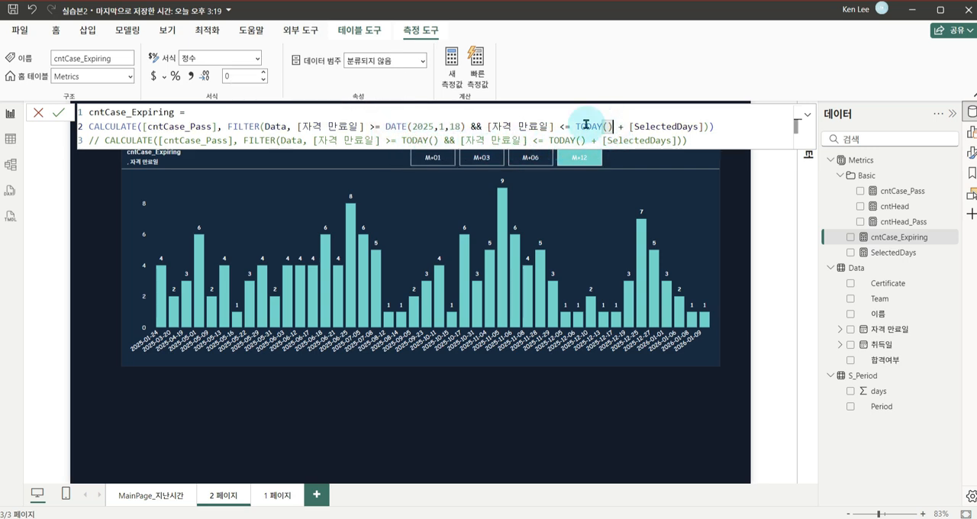
{"action": "left_click_drag", "start_coordinate": [575, 125], "coordinate": [613, 125]}
{"action": "key", "text": "ctrl+v"}
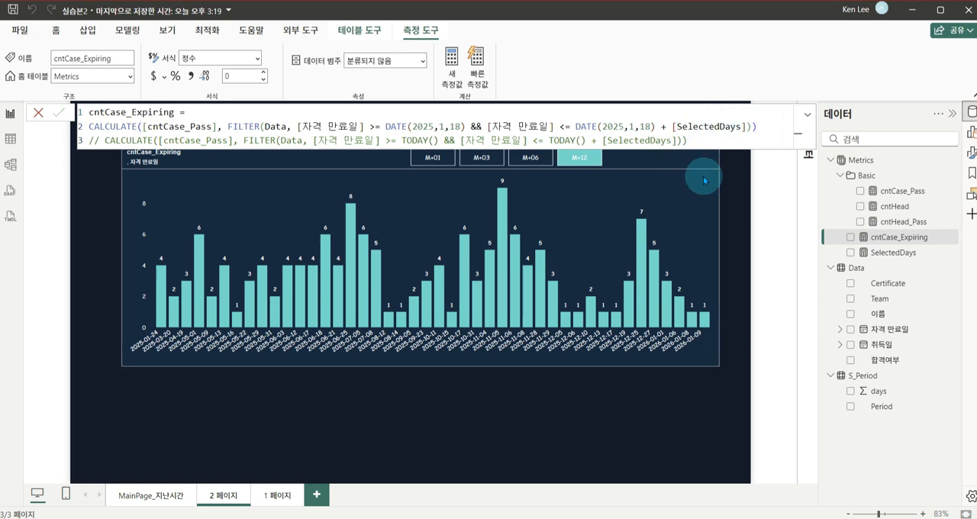
{"action": "left_click", "coordinate": [239, 406]}
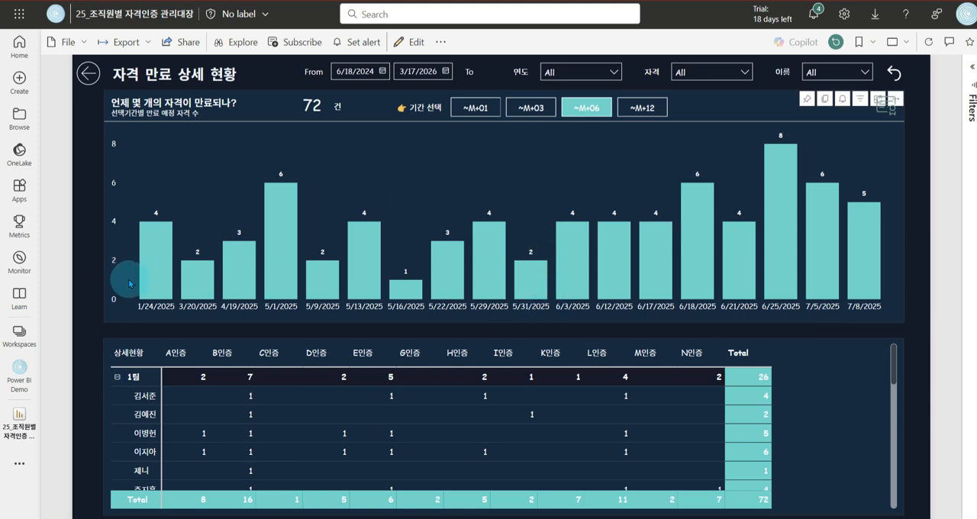
Switch to the published 자격 만료 상세 현황 report and examine its count card, date range slicer, navigation buttons and detail matrix
{"action": "left_click_drag", "start_coordinate": [286, 85], "coordinate": [365, 135]}
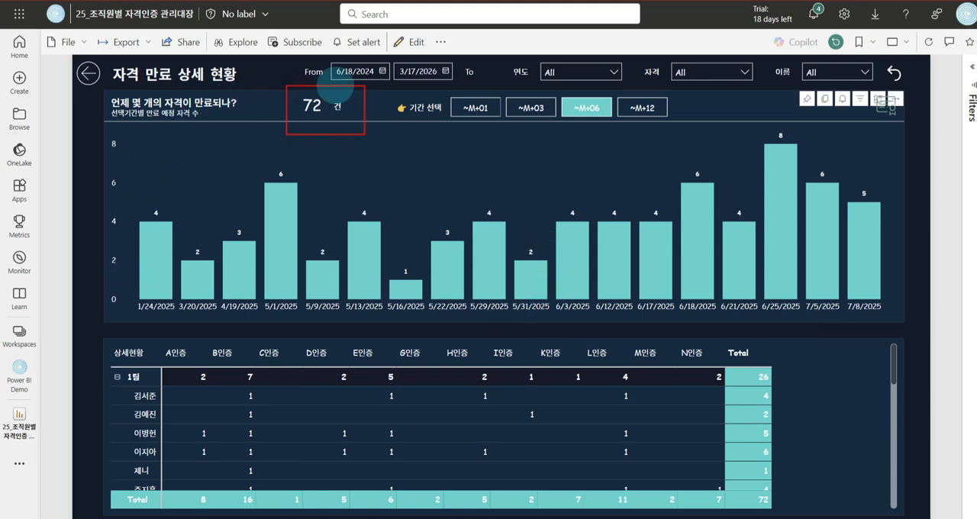
{"action": "left_click_drag", "start_coordinate": [268, 48], "coordinate": [509, 84]}
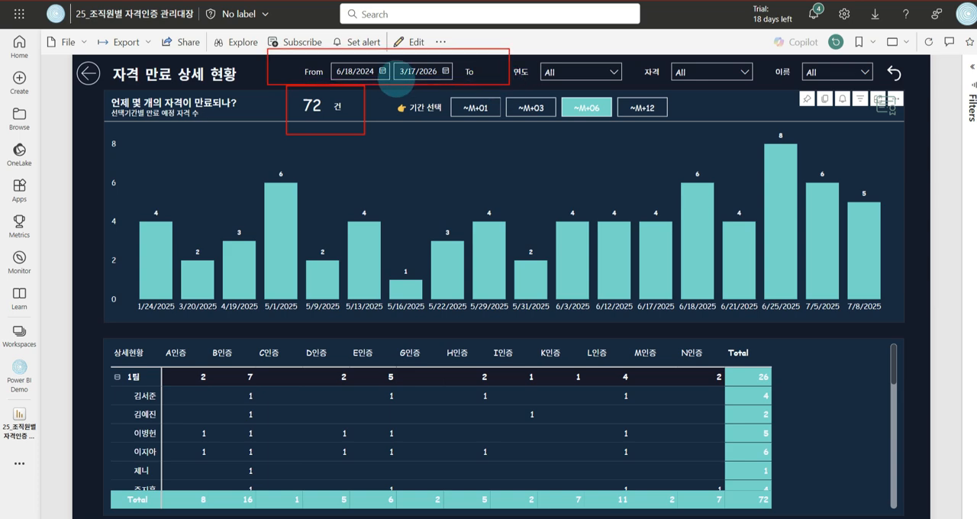
{"action": "left_click_drag", "start_coordinate": [111, 90], "coordinate": [84, 118]}
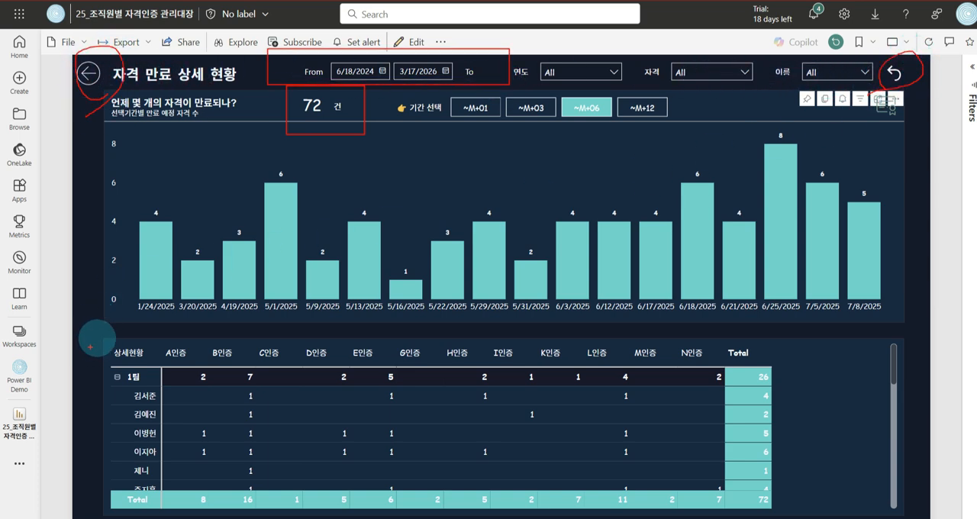
{"action": "left_click_drag", "start_coordinate": [94, 335], "coordinate": [901, 510]}
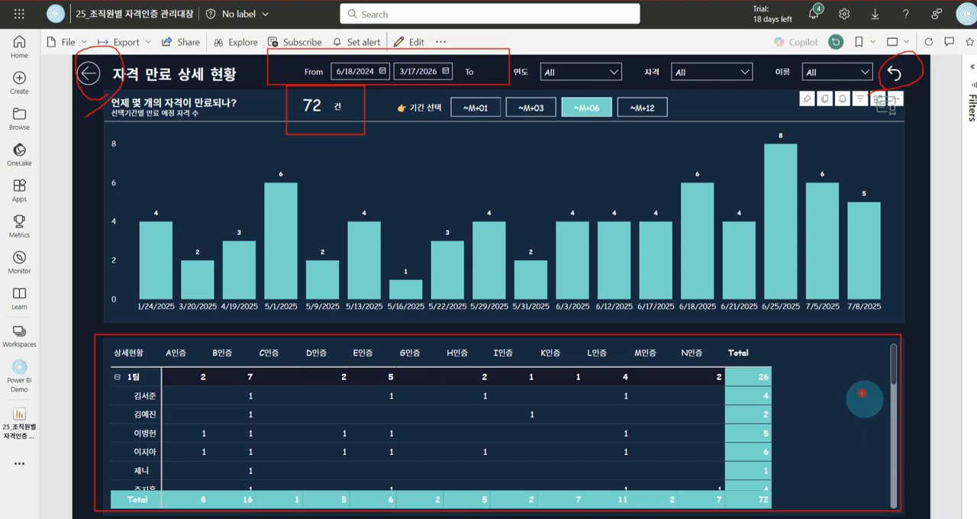
{"action": "left_click_drag", "start_coordinate": [863, 396], "coordinate": [895, 382]}
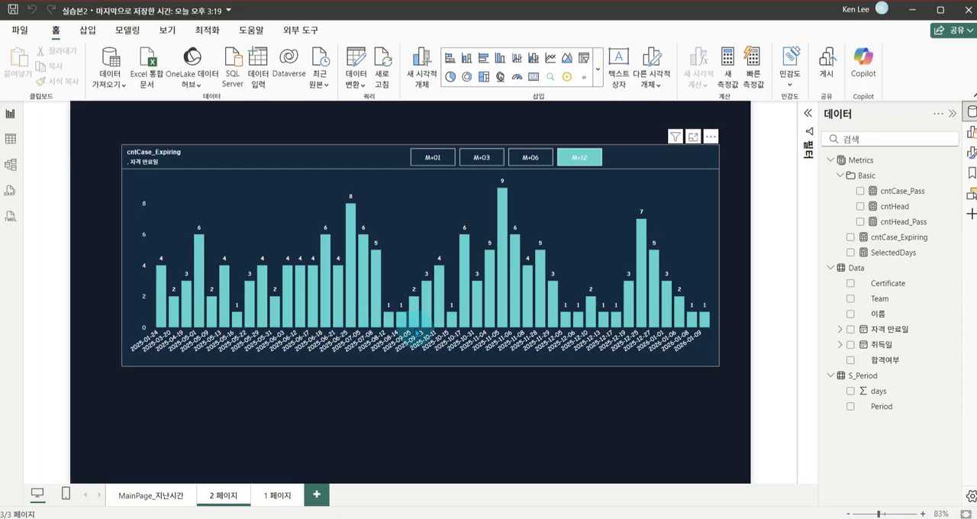
Return to Power BI Desktop and shorten the cntCase_Expiring column chart to free space beneath it on 2 페이지
{"action": "left_click", "coordinate": [448, 406]}
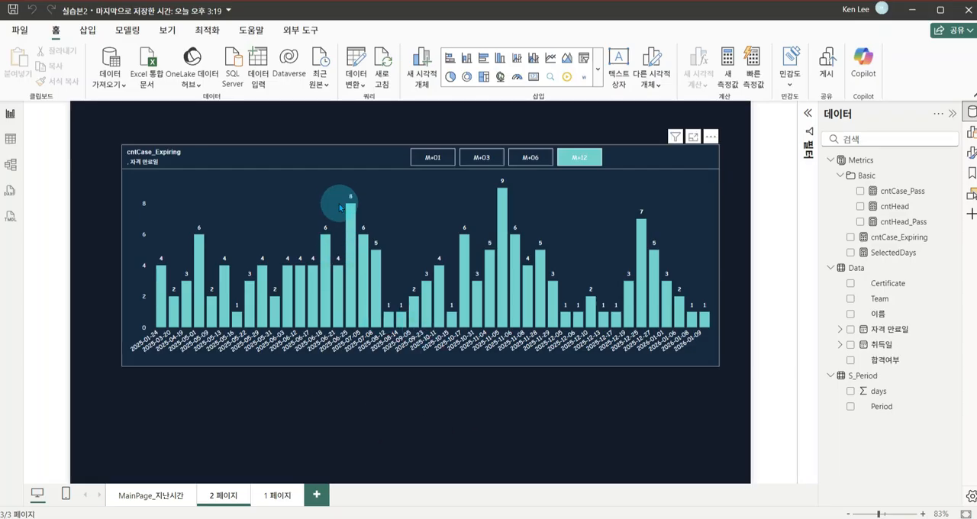
{"action": "left_click", "coordinate": [420, 359]}
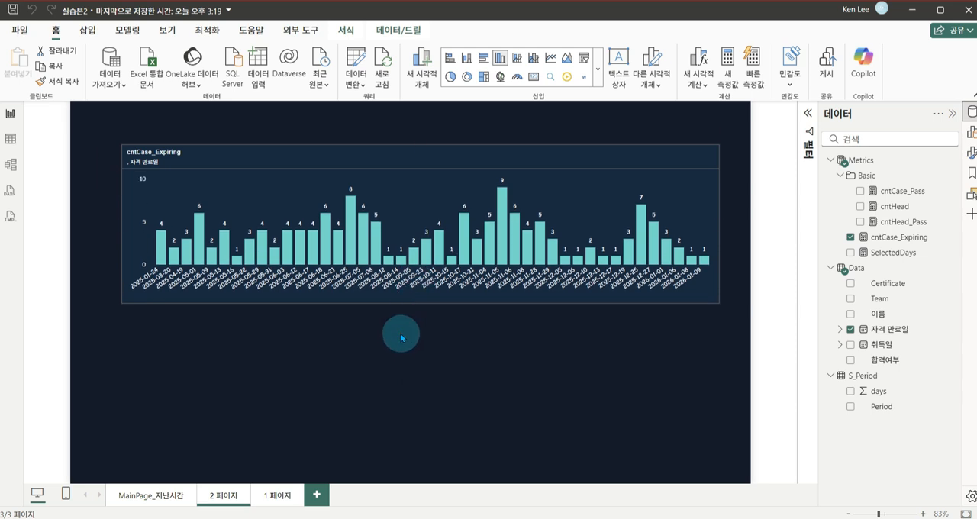
{"action": "left_click", "coordinate": [375, 385]}
Copy the 누가 어떤 자격을 보유하고 있나 matrix from MainPage_지난시간 and paste it into 2 페이지
{"action": "left_click", "coordinate": [165, 501]}
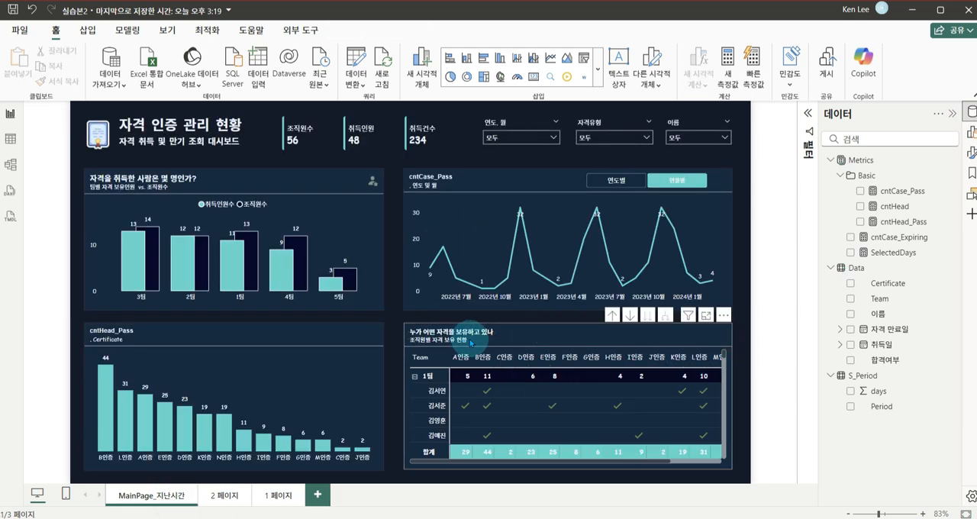
{"action": "left_click", "coordinate": [526, 333]}
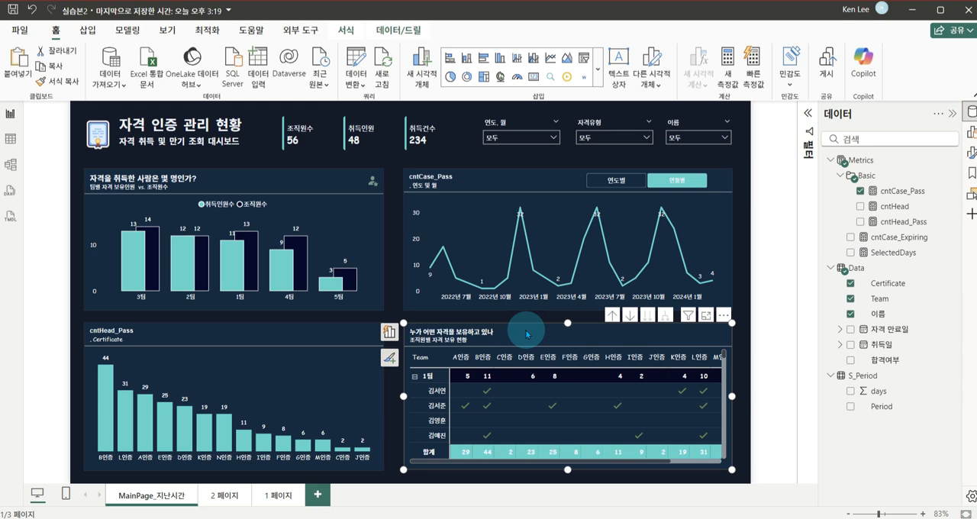
{"action": "left_click", "coordinate": [226, 496]}
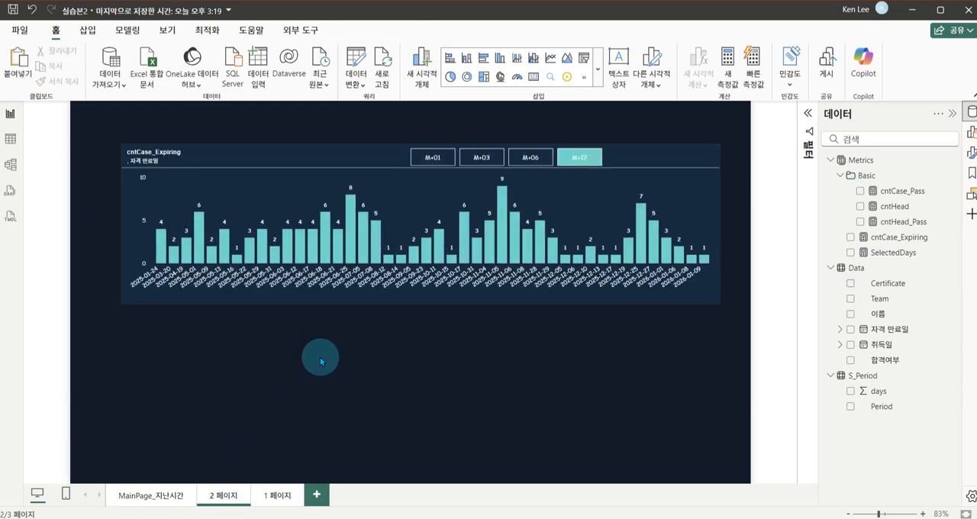
{"action": "key", "text": "ctrl+v"}
Place the pasted matrix directly below the column chart, aligned with its edge, and enlarge it to the chart's full width
{"action": "left_click_drag", "start_coordinate": [481, 335], "coordinate": [187, 324]}
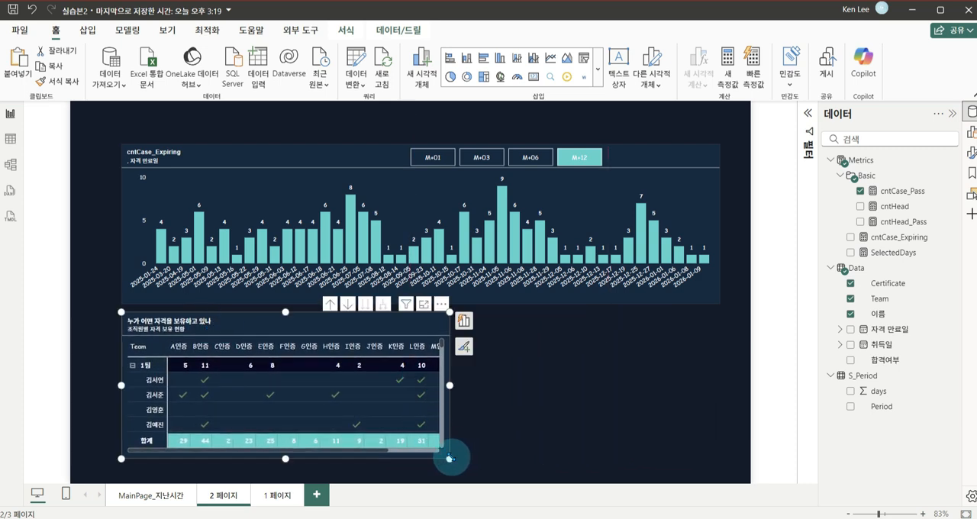
{"action": "left_click_drag", "start_coordinate": [449, 459], "coordinate": [720, 468]}
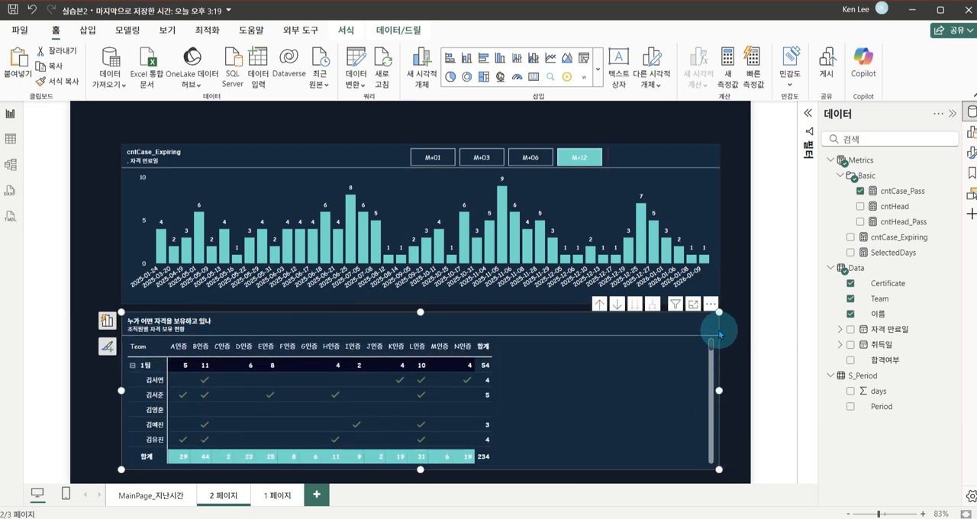
{"action": "left_click", "coordinate": [725, 241]}
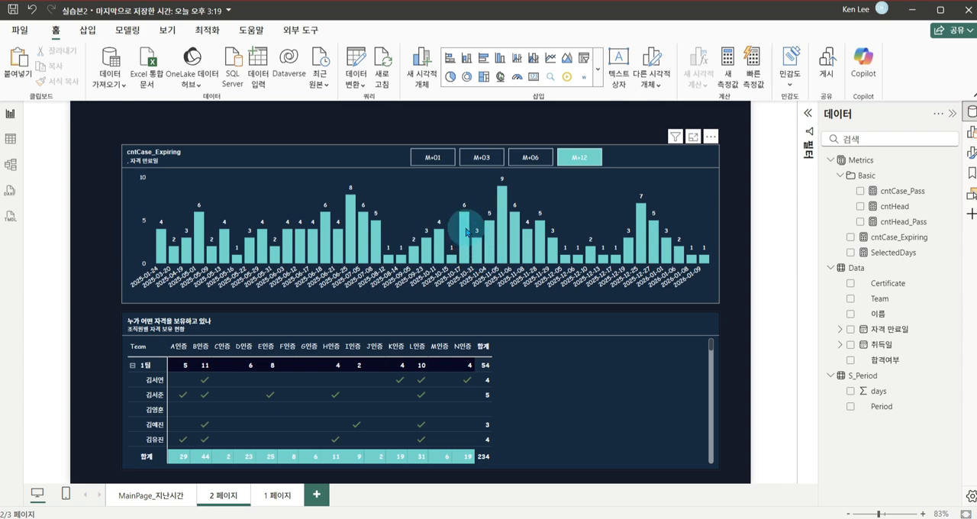
{"action": "mouse_move", "coordinate": [351, 218]}
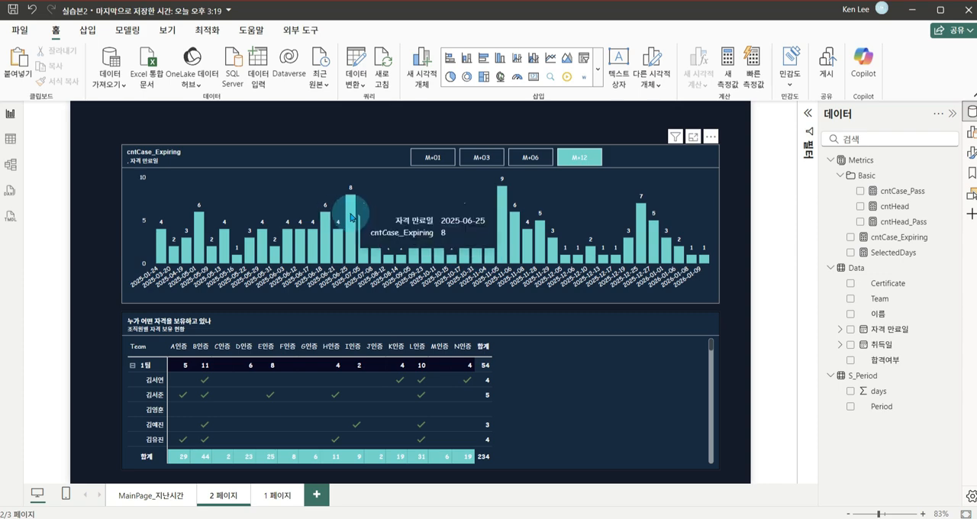
{"action": "key", "text": "ctrl+1"}
{"action": "left_click_drag", "start_coordinate": [334, 143], "coordinate": [363, 304]}
{"action": "key", "text": "Escape"}
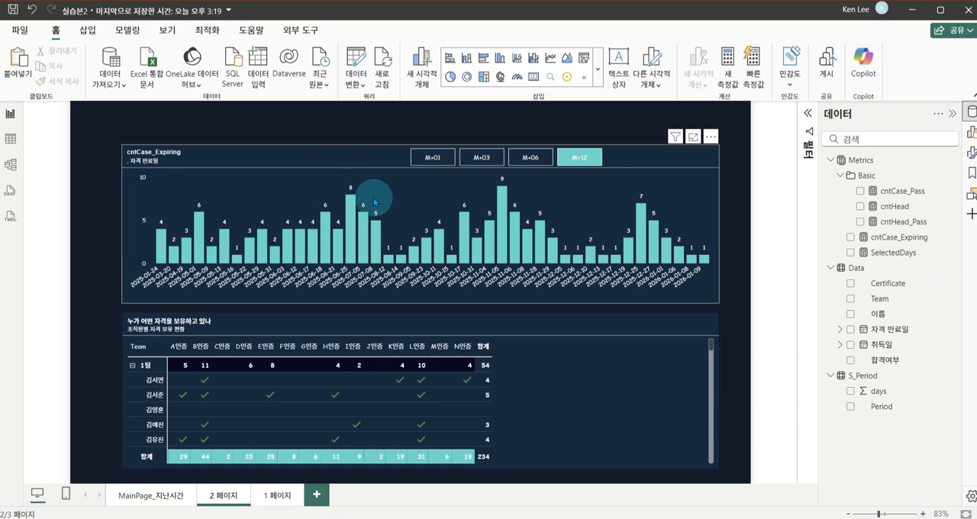
{"action": "left_click", "coordinate": [350, 215]}
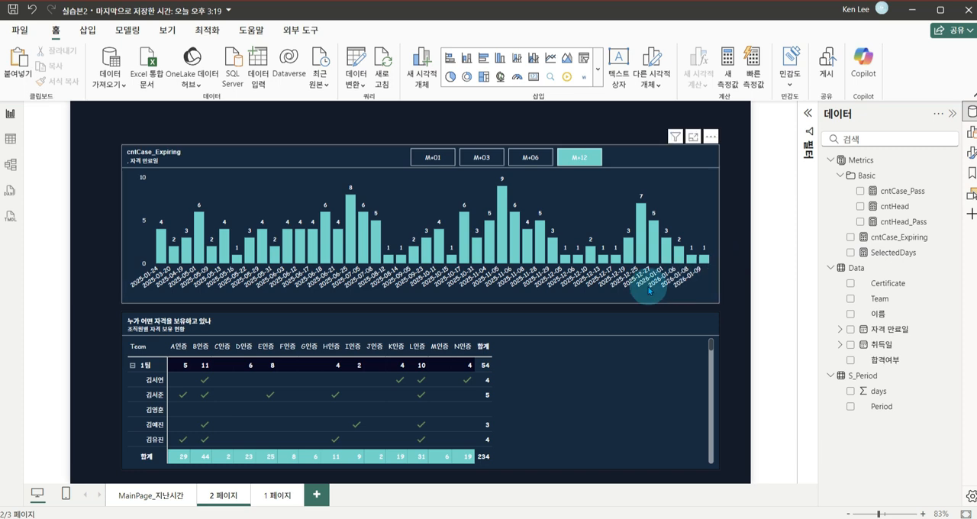
Open the matrix's field assignments and review the formula of its cntCase_Pass measure
{"action": "left_click", "coordinate": [533, 326]}
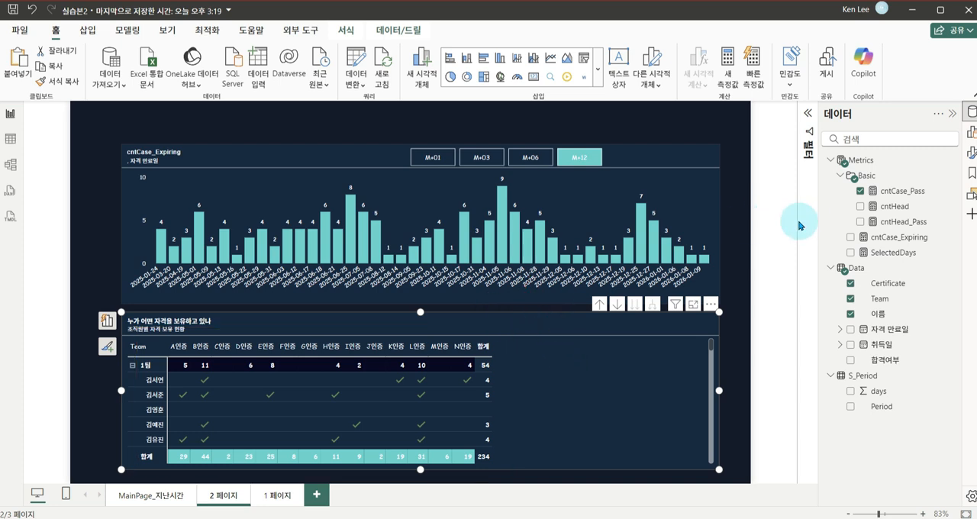
{"action": "left_click", "coordinate": [971, 133]}
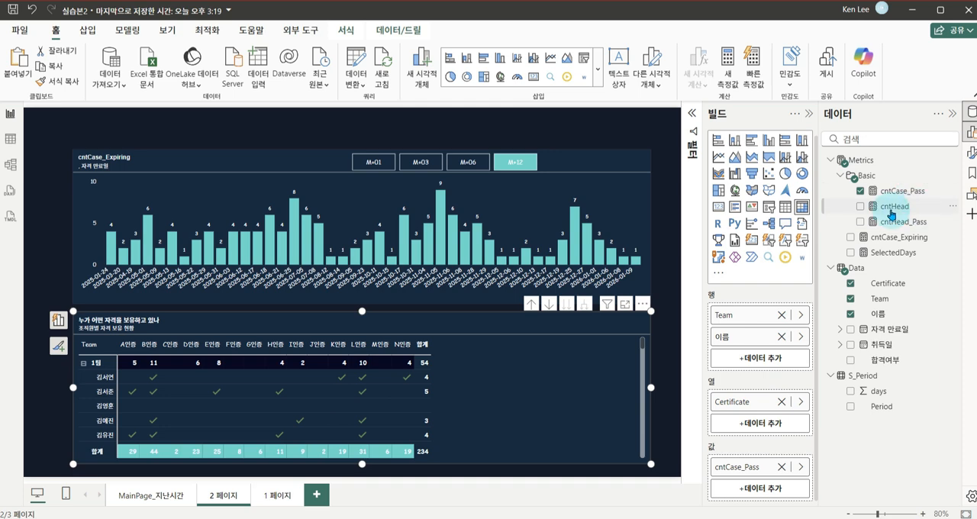
{"action": "left_click", "coordinate": [903, 193]}
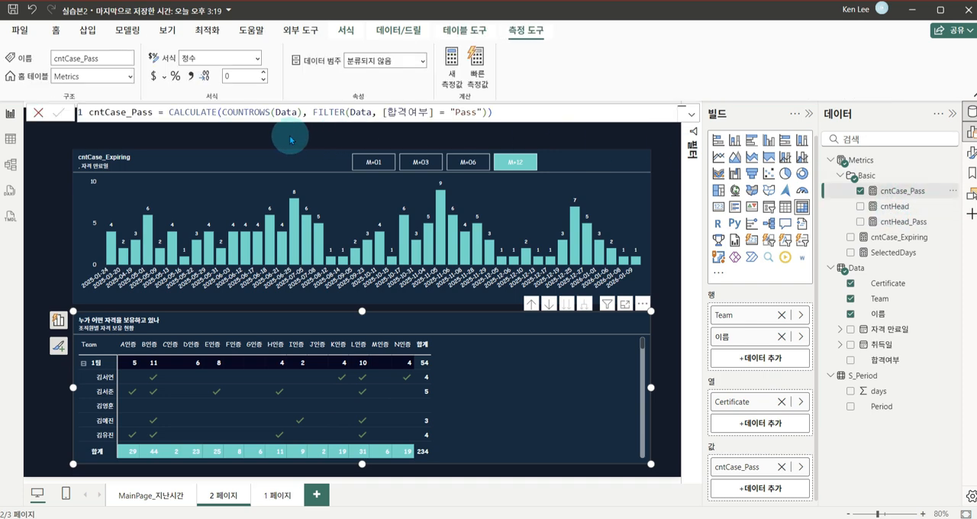
{"action": "left_click_drag", "start_coordinate": [80, 94], "coordinate": [529, 127]}
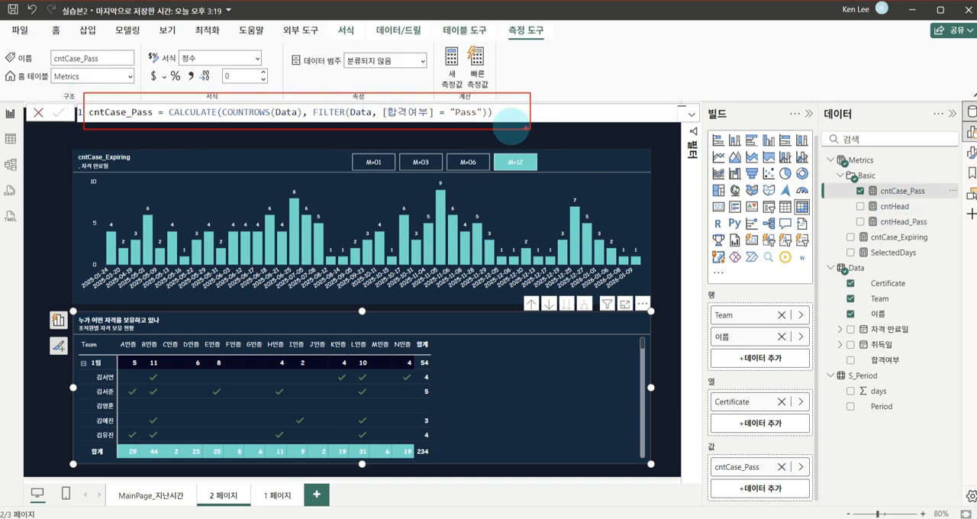
{"action": "mouse_move", "coordinate": [458, 100]}
{"action": "left_mouse_down"}
{"action": "mouse_move", "coordinate": [290, 106]}
{"action": "mouse_move", "coordinate": [458, 137]}
{"action": "left_mouse_up"}
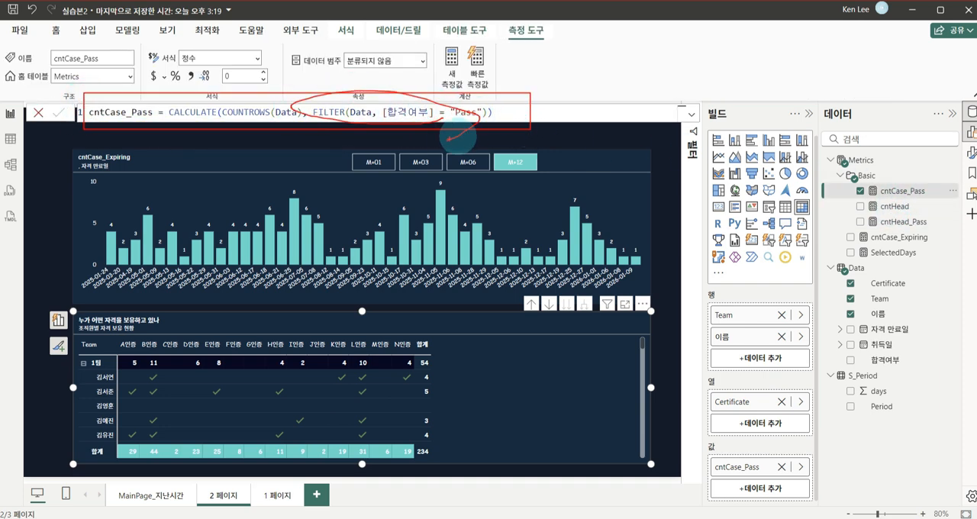
{"action": "left_click", "coordinate": [435, 138]}
Set the Period slicer to M+01 and M+03 in turn to check how the chart and matrix respond
{"action": "left_click", "coordinate": [392, 164]}
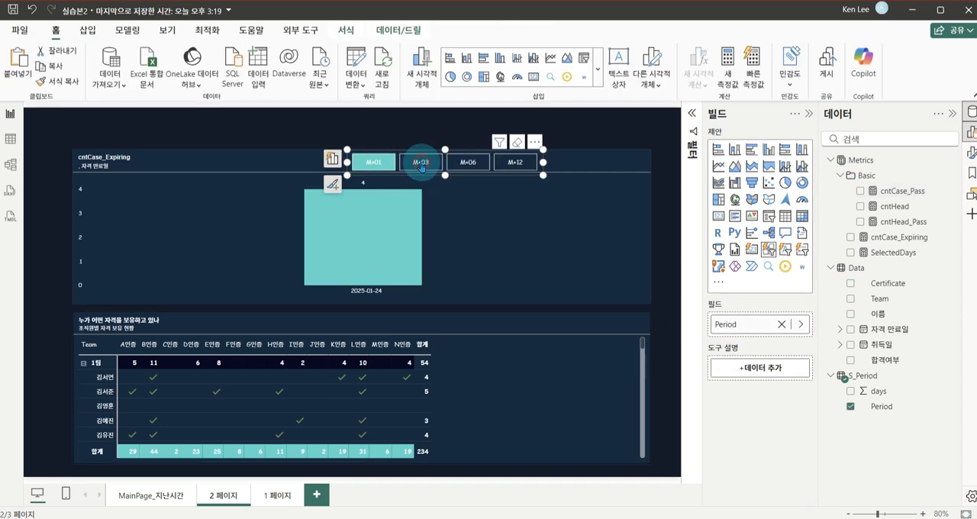
{"action": "left_click", "coordinate": [421, 164]}
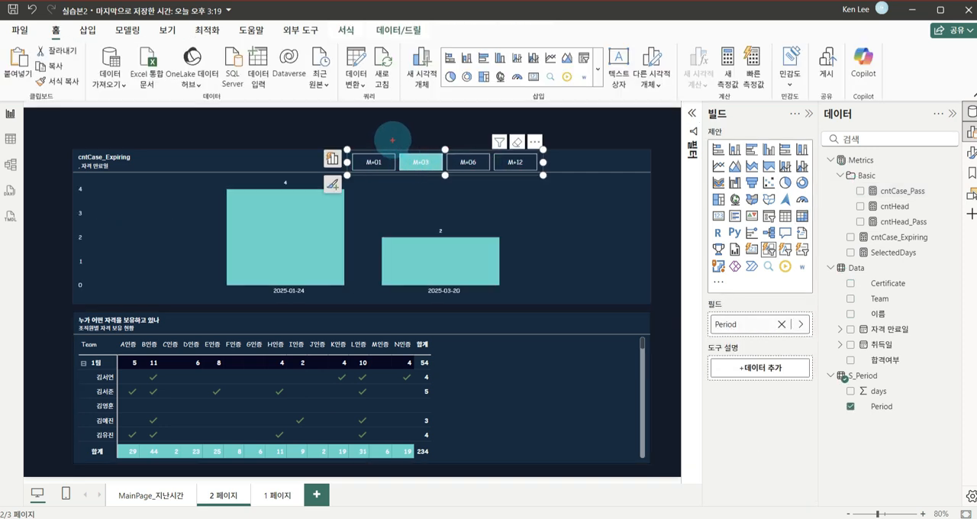
{"action": "mouse_move", "coordinate": [392, 140]}
{"action": "left_mouse_down"}
{"action": "mouse_move", "coordinate": [456, 188]}
{"action": "mouse_move", "coordinate": [413, 192]}
{"action": "mouse_move", "coordinate": [318, 228]}
{"action": "left_mouse_up"}
{"action": "left_click_drag", "start_coordinate": [311, 361], "coordinate": [342, 361]}
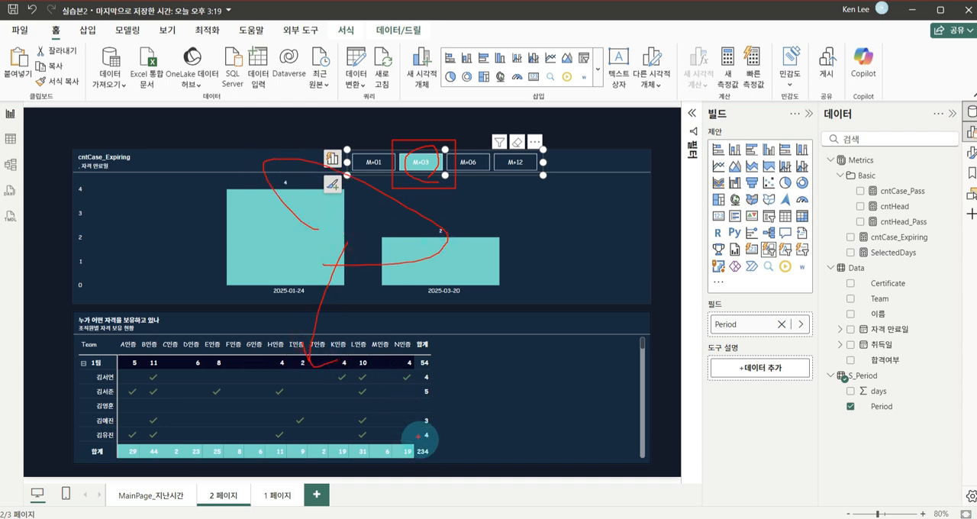
{"action": "mouse_move", "coordinate": [412, 460]}
{"action": "left_mouse_down"}
{"action": "mouse_move", "coordinate": [373, 436]}
{"action": "mouse_move", "coordinate": [439, 461]}
{"action": "mouse_move", "coordinate": [521, 402]}
{"action": "left_mouse_up"}
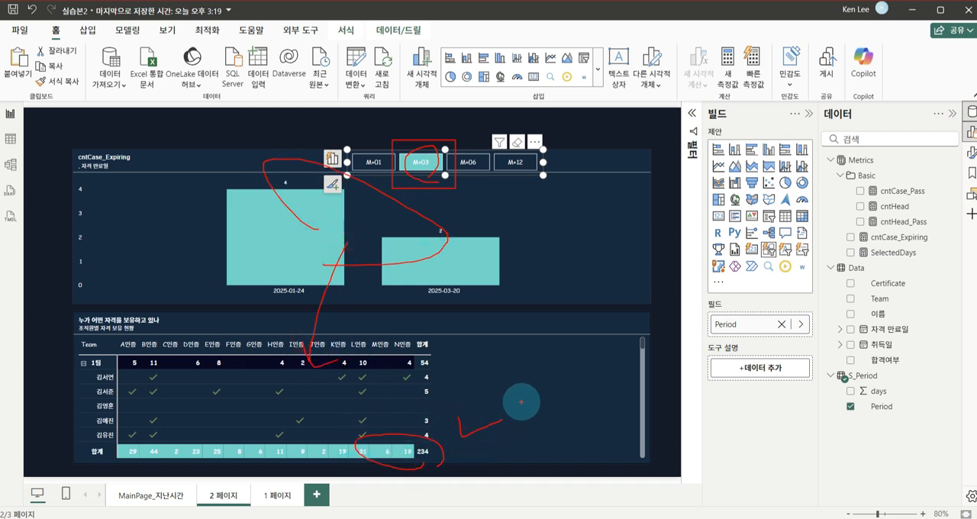
{"action": "key", "text": "Escape"}
Replace the matrix's cntCase_Pass value with the cntCase_Expiring measure
{"action": "left_click", "coordinate": [586, 327]}
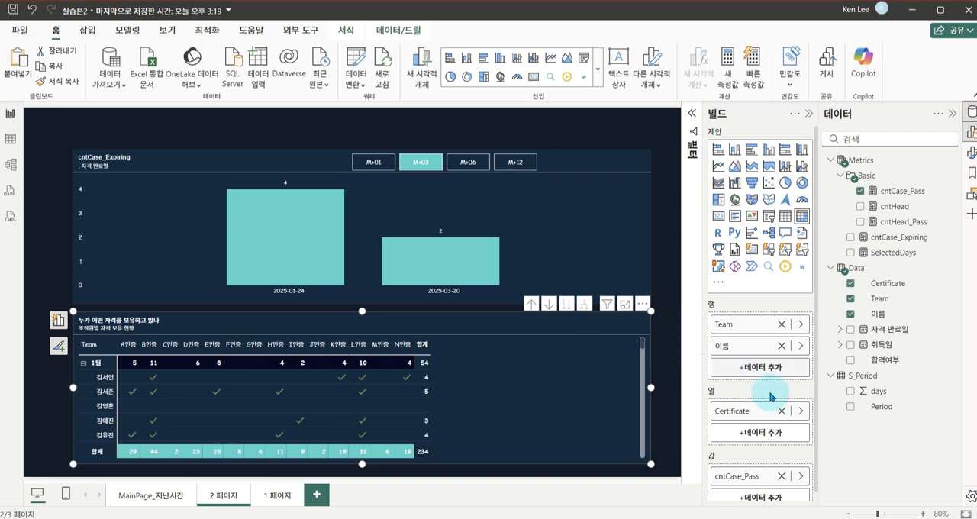
{"action": "scroll", "coordinate": [801, 439], "scroll_direction": "down", "scroll_amount": 1}
{"action": "left_click", "coordinate": [800, 466]}
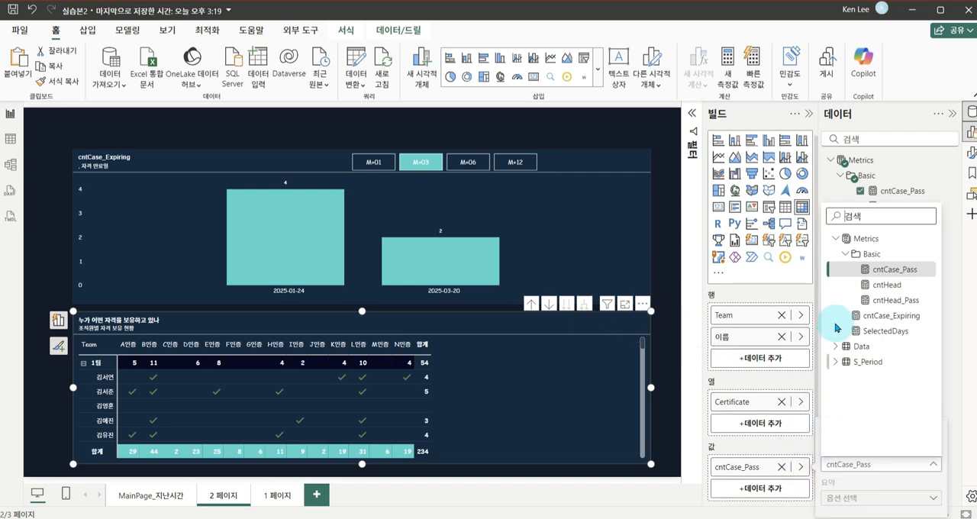
{"action": "left_click", "coordinate": [885, 315]}
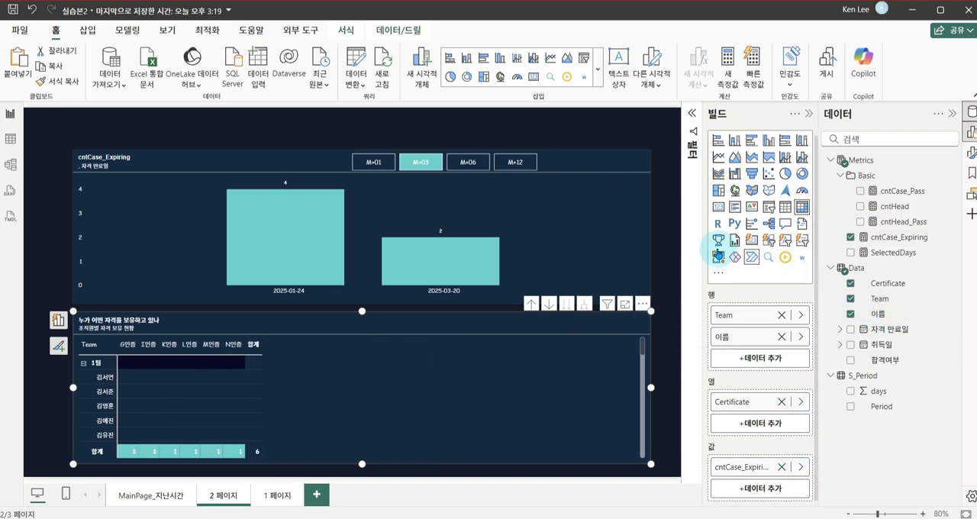
{"action": "left_click", "coordinate": [666, 235]}
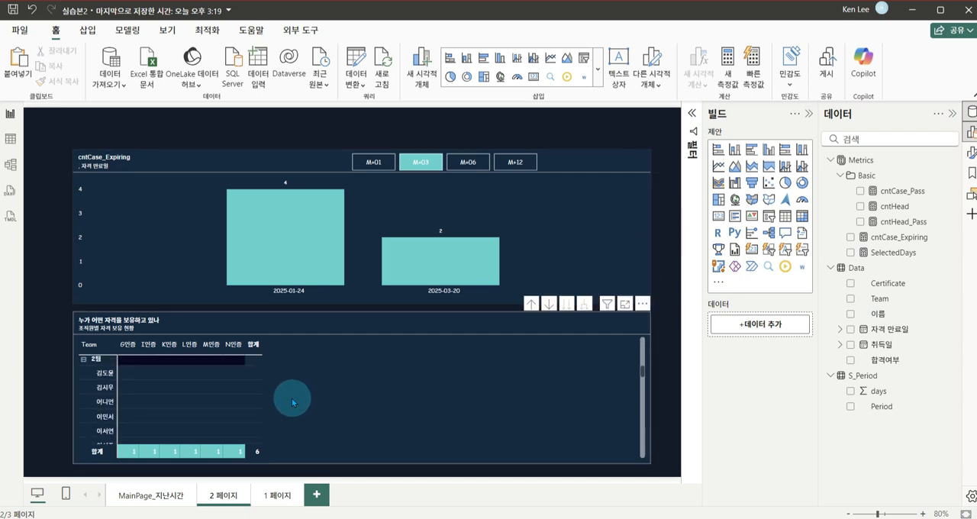
Review the matrix's rows and turn off the display of items with no data for its 이름 row field
{"action": "scroll", "coordinate": [293, 402], "scroll_direction": "up", "scroll_amount": 3}
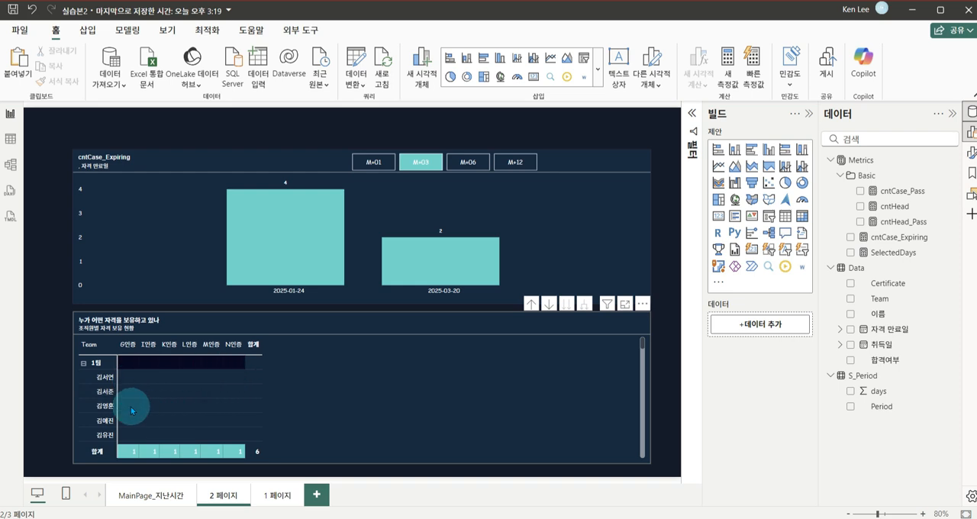
{"action": "scroll", "coordinate": [180, 389], "scroll_direction": "down", "scroll_amount": 3}
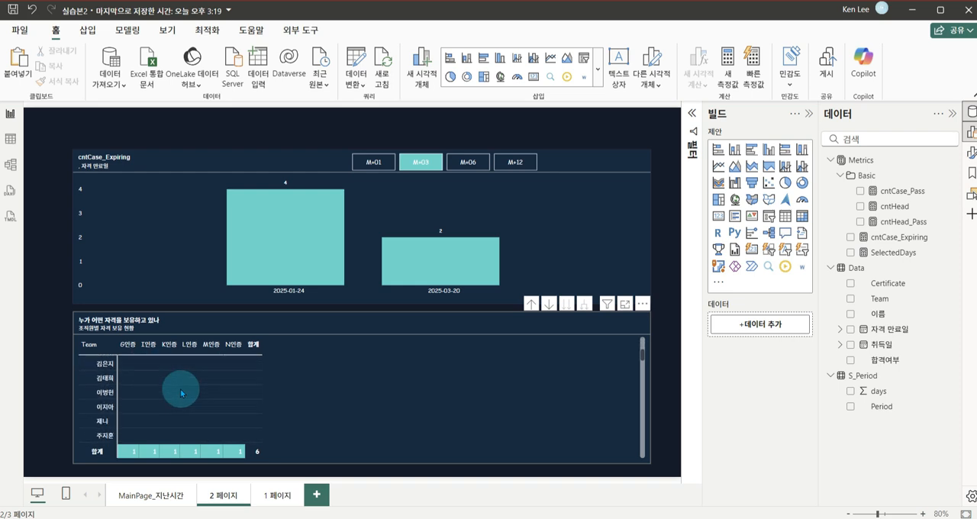
{"action": "scroll", "coordinate": [181, 393], "scroll_direction": "up", "scroll_amount": 3}
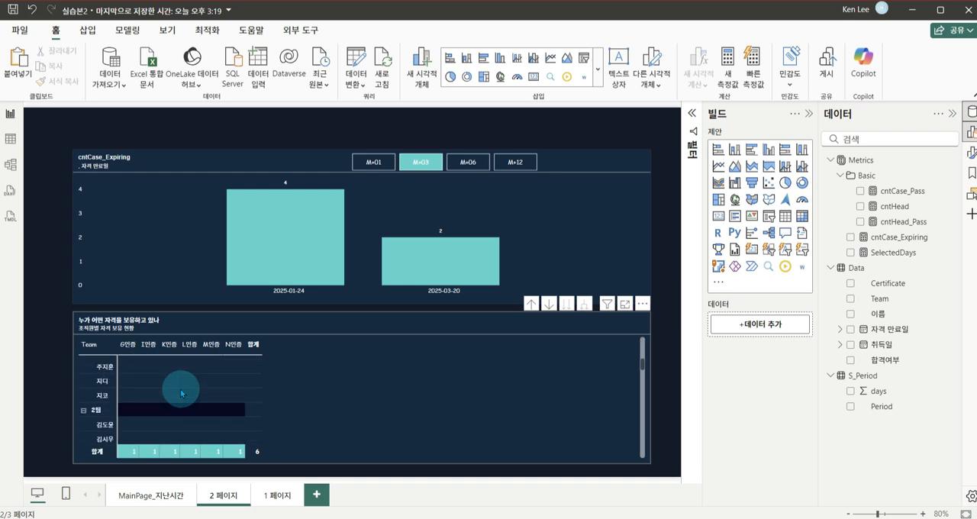
{"action": "left_click", "coordinate": [426, 350]}
{"action": "scroll", "coordinate": [734, 396], "scroll_direction": "down", "scroll_amount": 1}
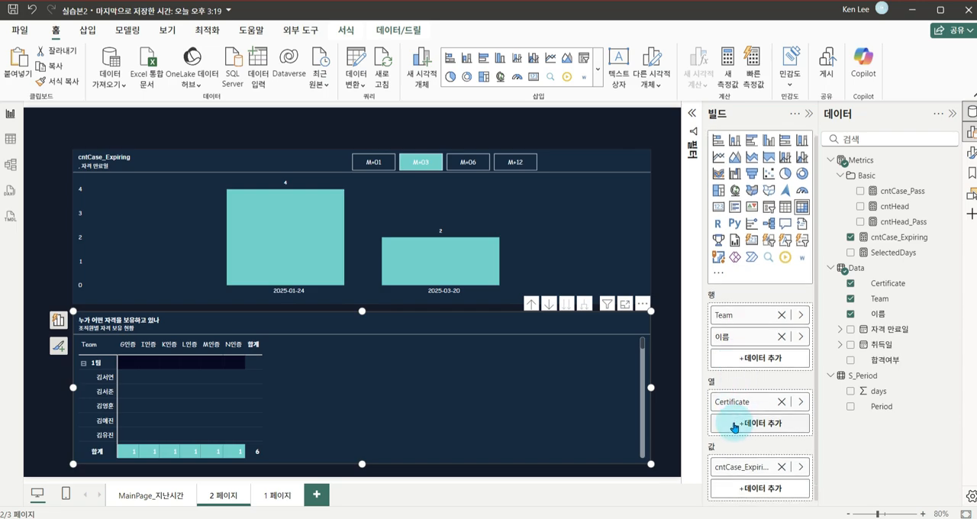
{"action": "right_click", "coordinate": [741, 342]}
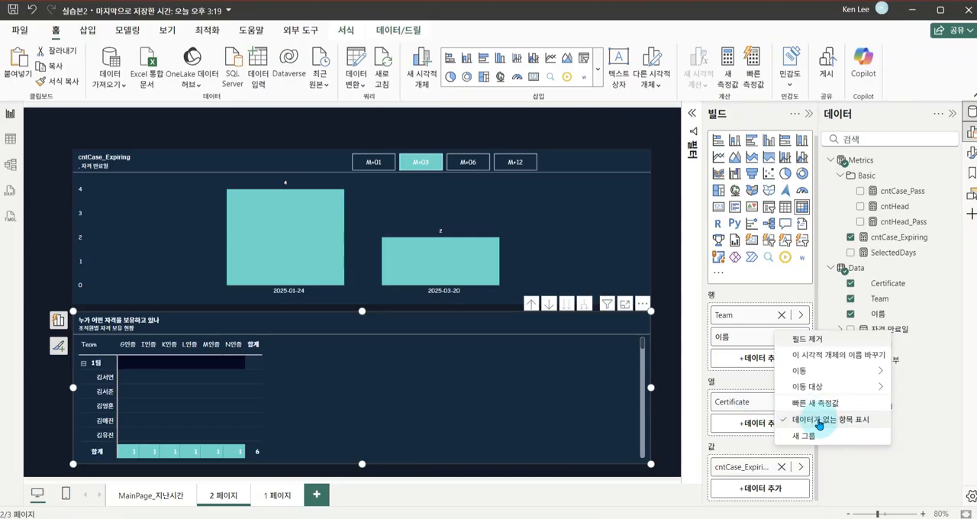
{"action": "left_click", "coordinate": [819, 419]}
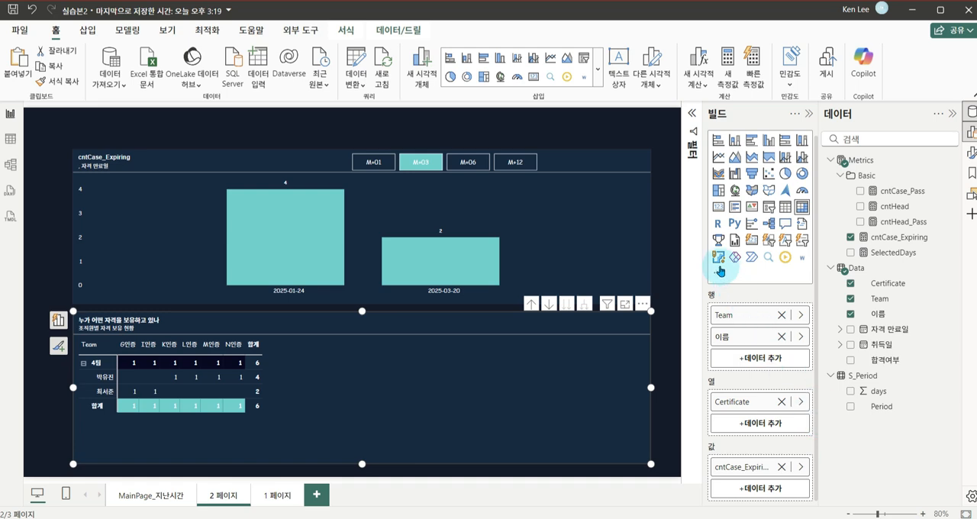
Compare the original matrix on MainPage_지난시간 with the one on 2 페이지 under the M+06 and M+03 periods
{"action": "left_click", "coordinate": [667, 220]}
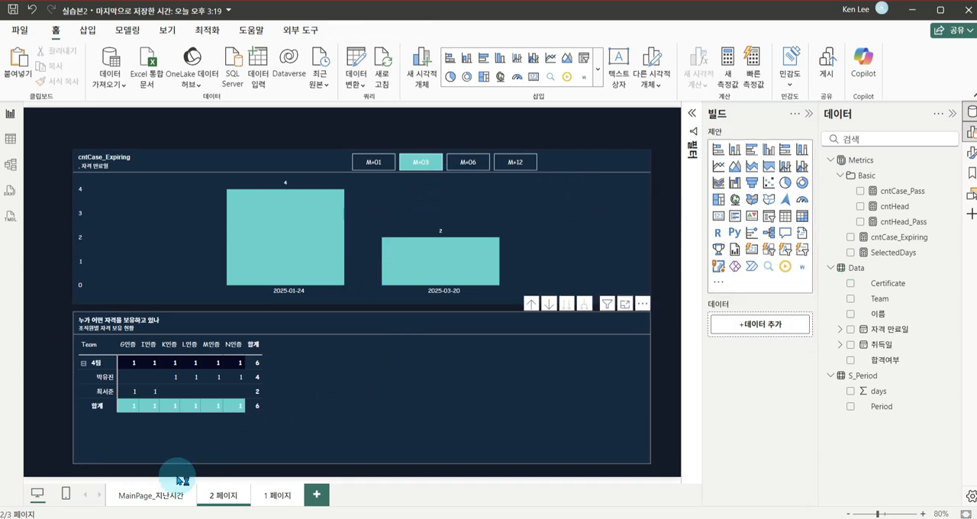
{"action": "left_click", "coordinate": [159, 494]}
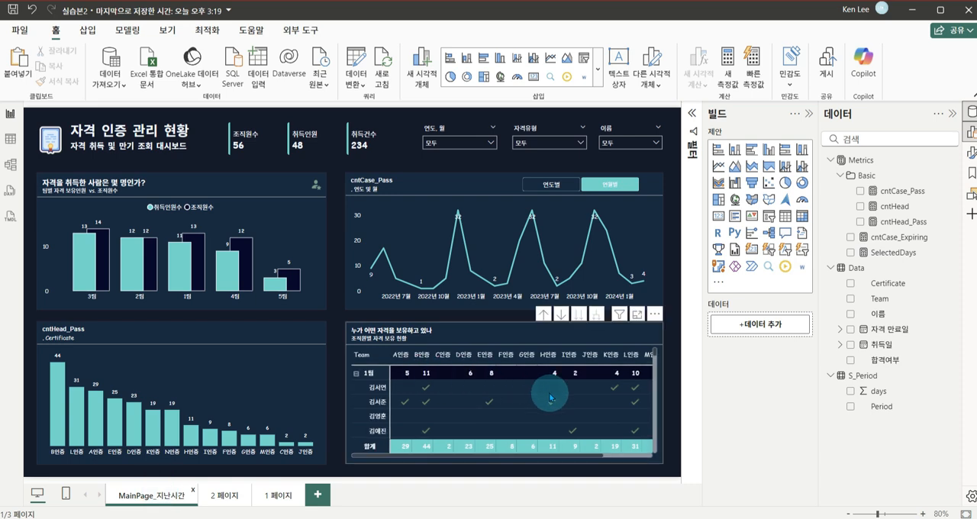
{"action": "scroll", "coordinate": [498, 402], "scroll_direction": "down", "scroll_amount": 3}
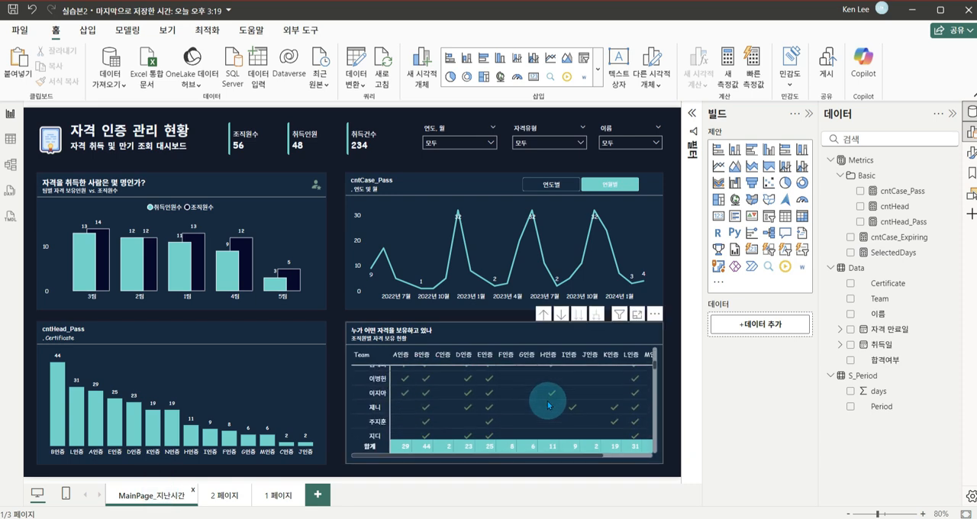
{"action": "scroll", "coordinate": [522, 397], "scroll_direction": "up", "scroll_amount": 3}
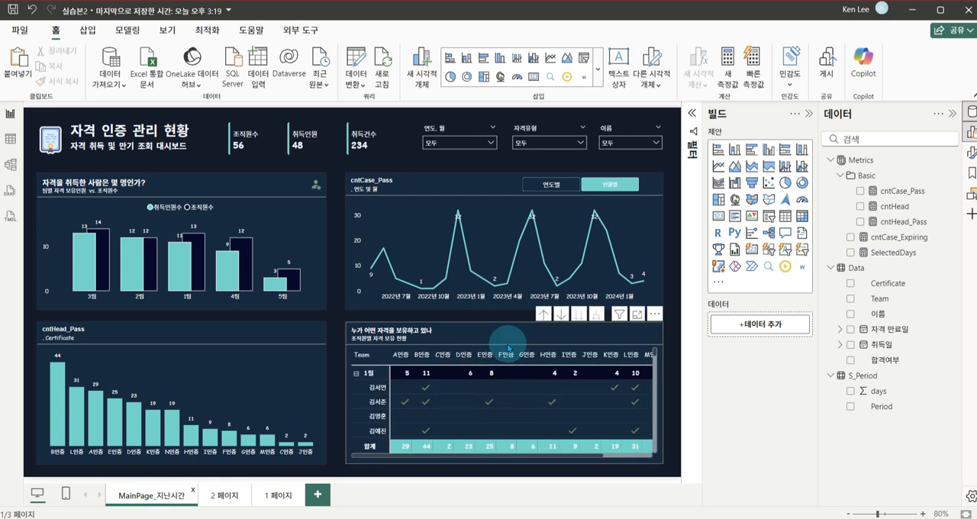
{"action": "left_click", "coordinate": [221, 500]}
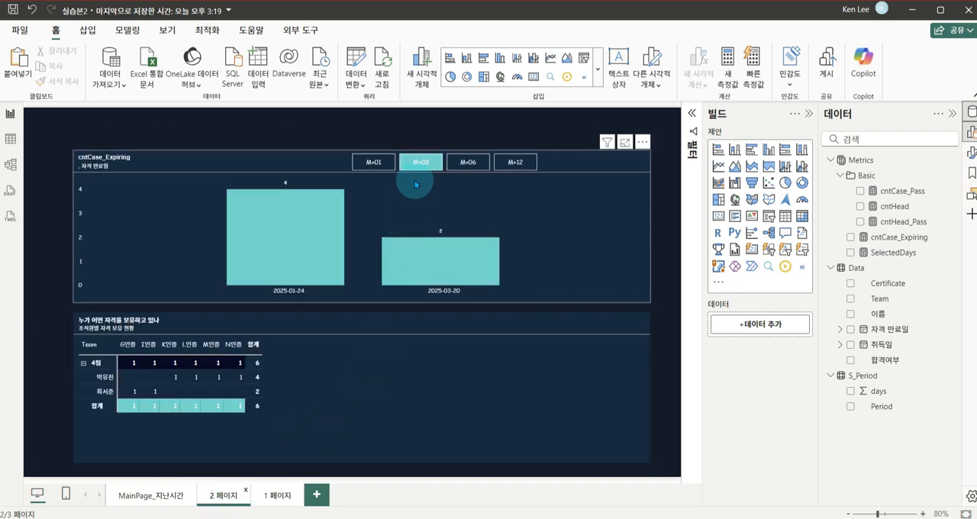
{"action": "left_click", "coordinate": [462, 162]}
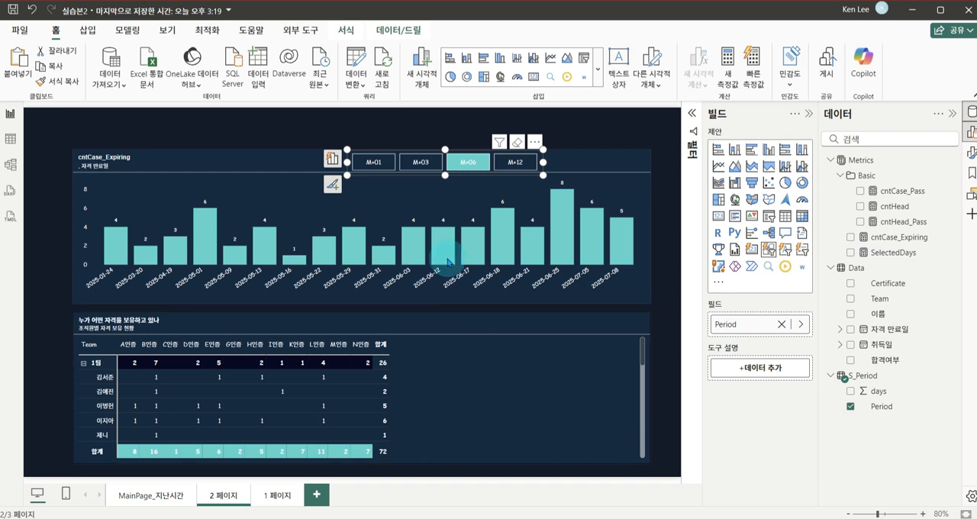
{"action": "left_click", "coordinate": [419, 161]}
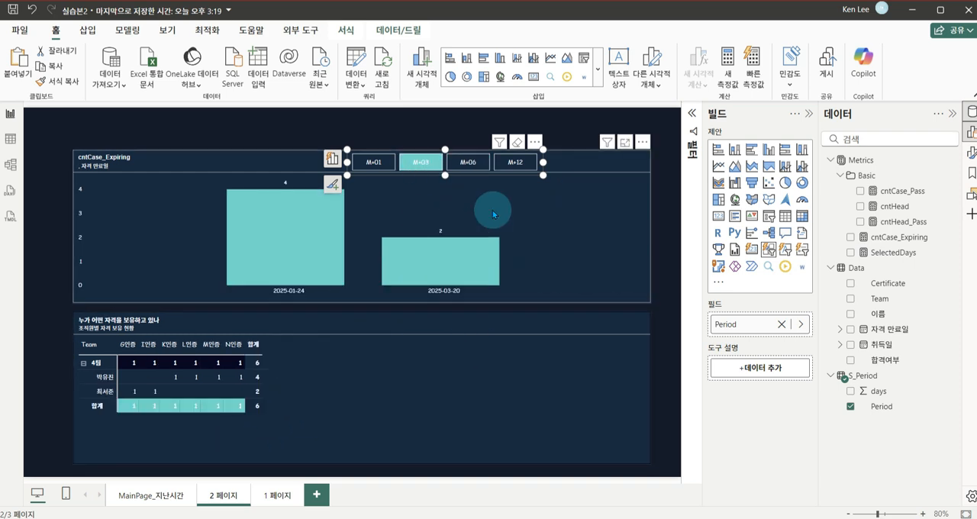
Delete the title of the matrix on 2 페이지 and close its formatting options
{"action": "left_click", "coordinate": [416, 328]}
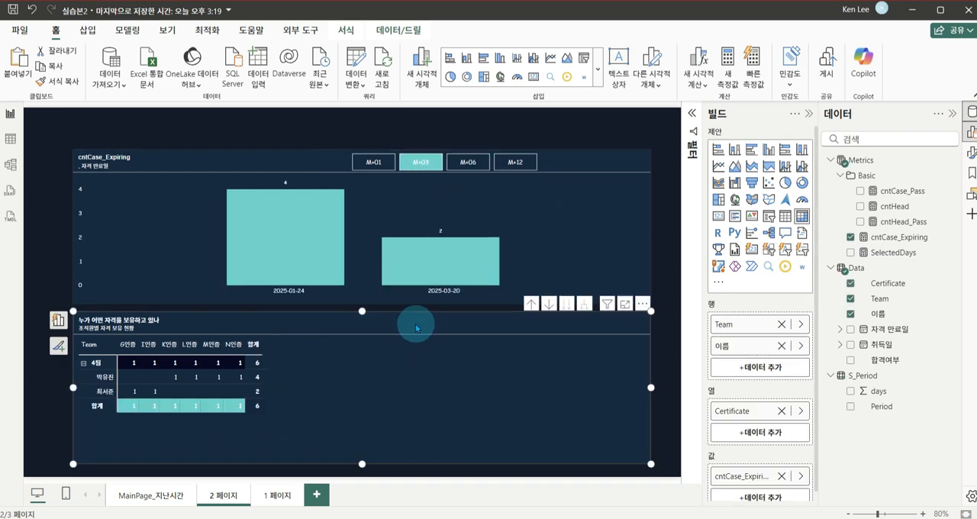
{"action": "double_click", "coordinate": [417, 325]}
{"action": "right_click", "coordinate": [257, 316]}
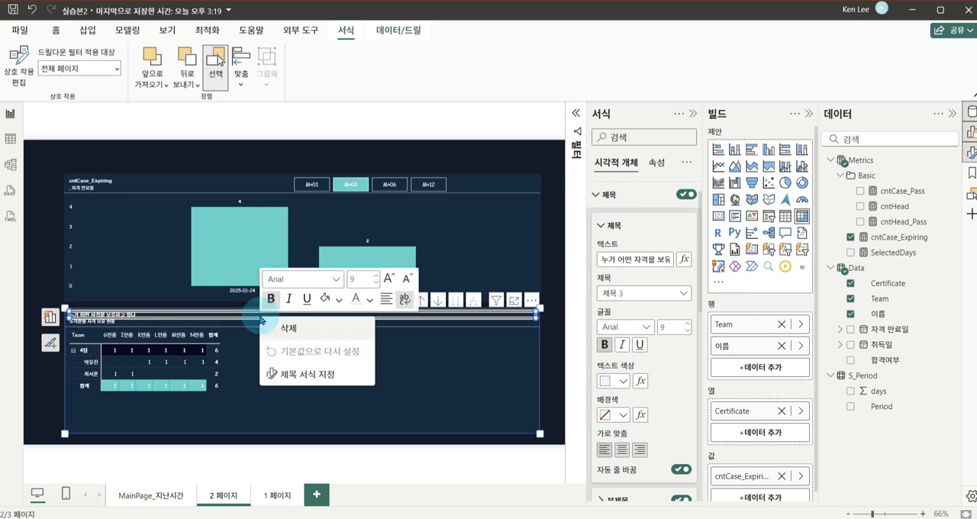
{"action": "left_click", "coordinate": [290, 330]}
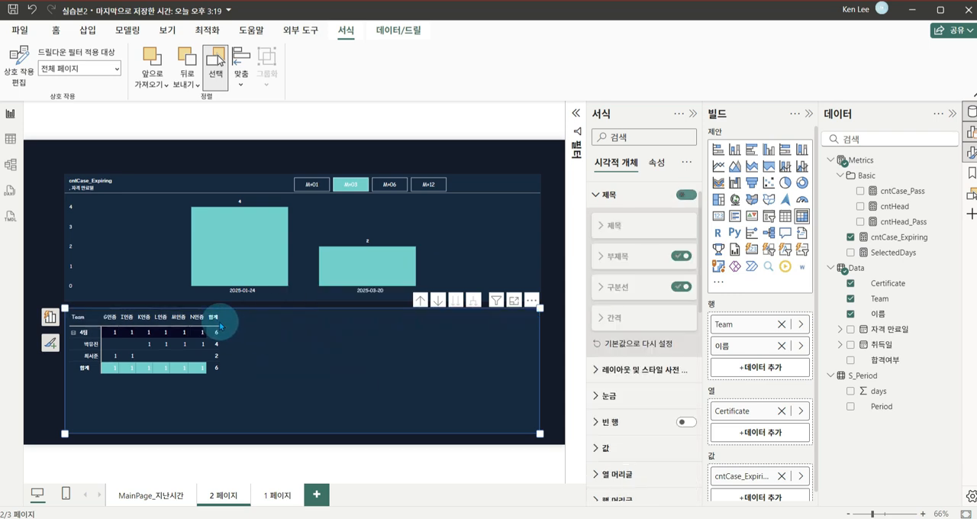
{"action": "left_click", "coordinate": [562, 220]}
{"action": "left_click", "coordinate": [693, 115]}
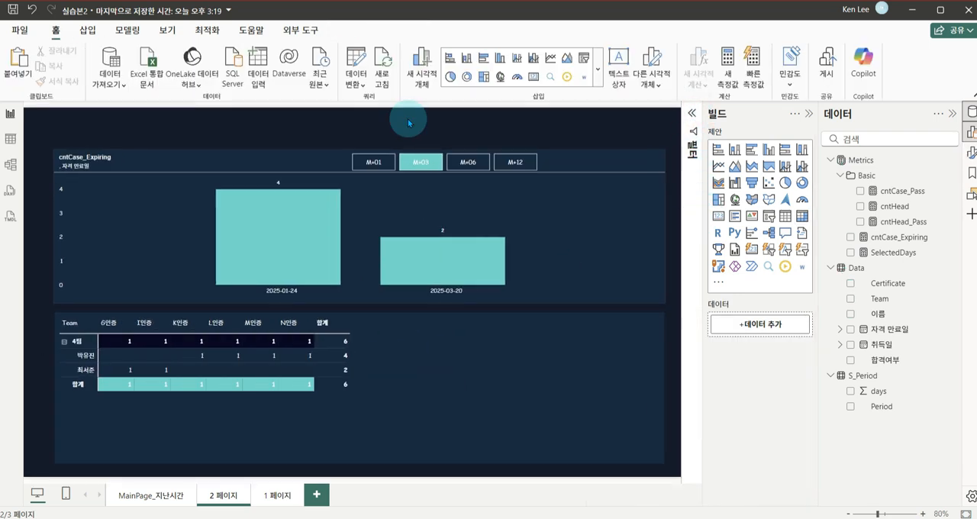
Try M+06 in the Period slicer and clear its selection so that no period is chosen
{"action": "left_click", "coordinate": [464, 162]}
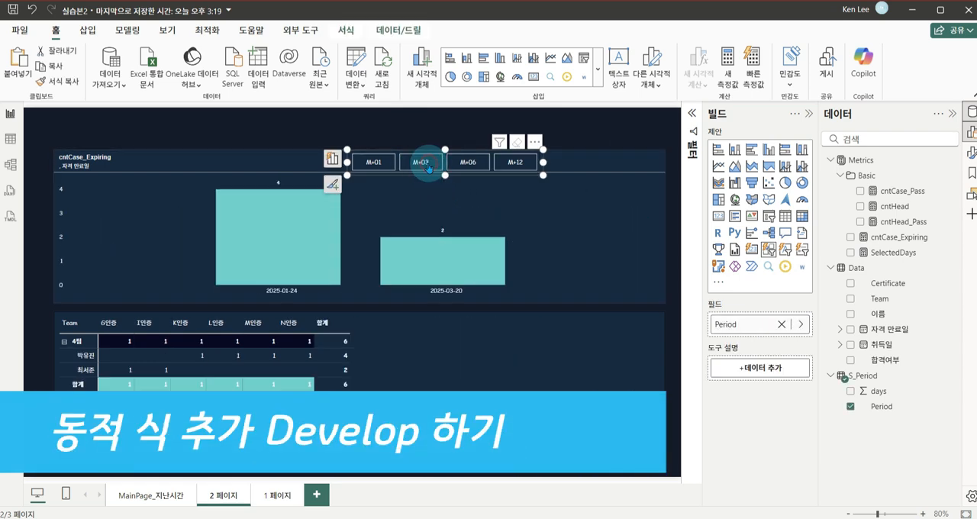
{"action": "left_click", "coordinate": [428, 167]}
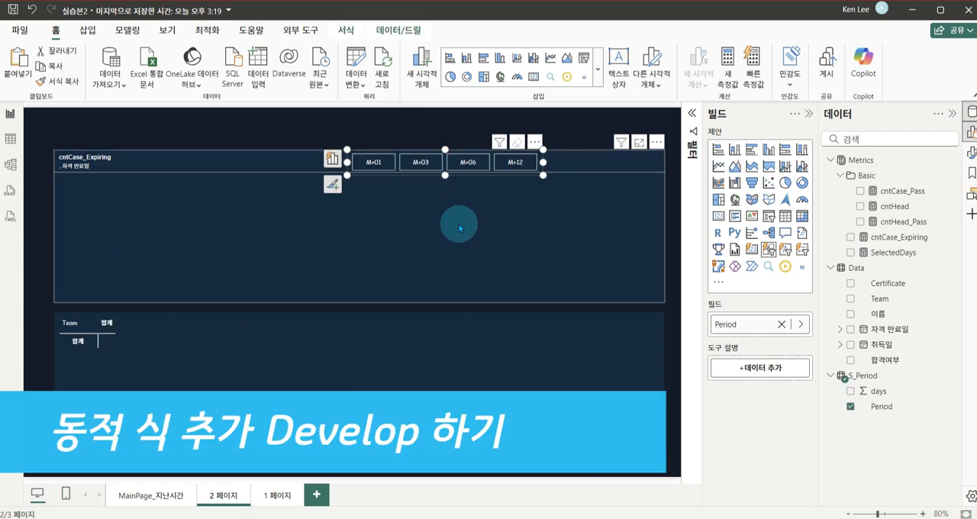
Select the matrix on 2 페이지 and review how the cntCase_Expiring formula uses SelectedDays for its end date
{"action": "left_click", "coordinate": [518, 364]}
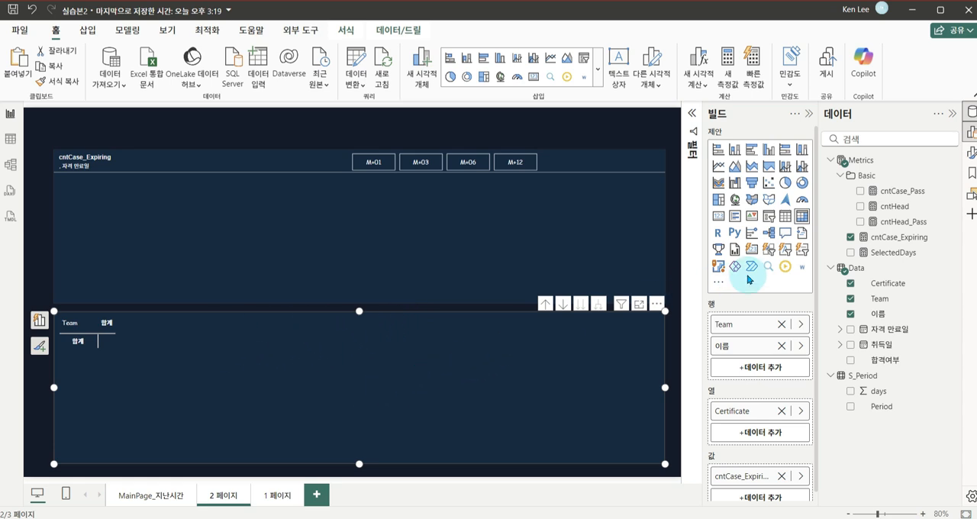
{"action": "left_click", "coordinate": [893, 237]}
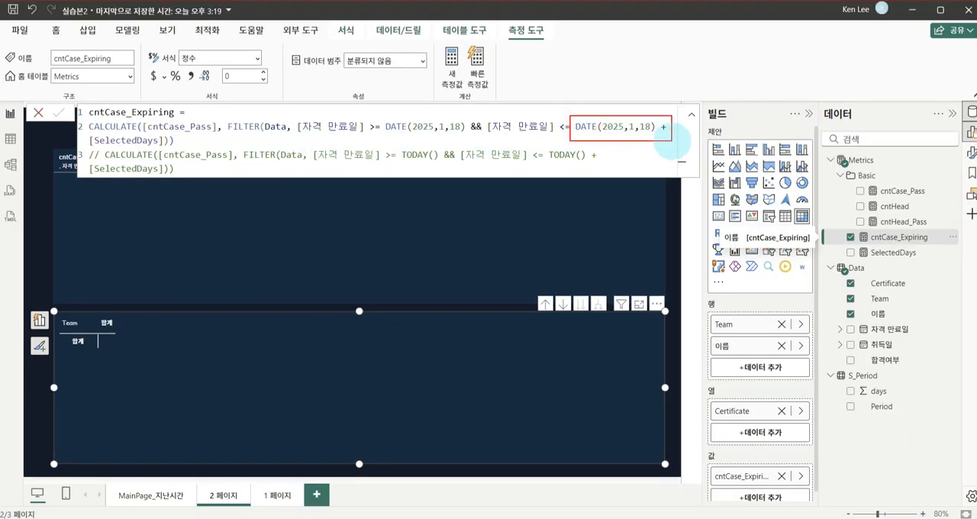
{"action": "left_click_drag", "start_coordinate": [816, 58], "coordinate": [828, 99]}
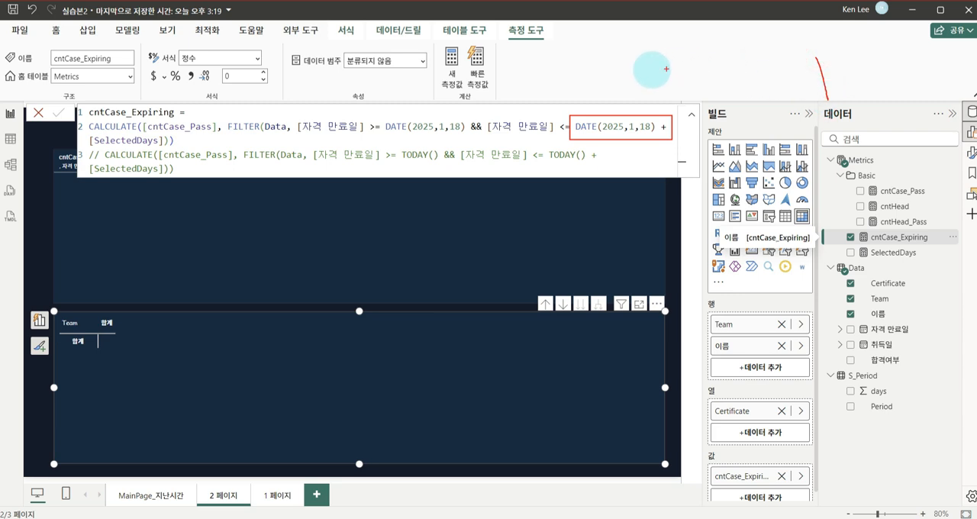
{"action": "left_click_drag", "start_coordinate": [630, 71], "coordinate": [812, 76]}
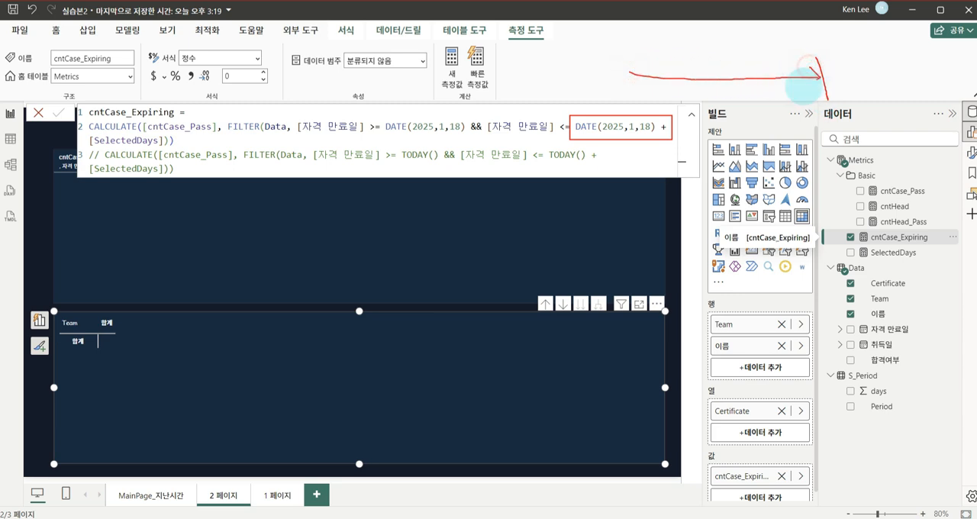
{"action": "mouse_move", "coordinate": [159, 140]}
{"action": "left_mouse_down"}
{"action": "mouse_move", "coordinate": [73, 146]}
{"action": "mouse_move", "coordinate": [161, 137]}
{"action": "left_mouse_up"}
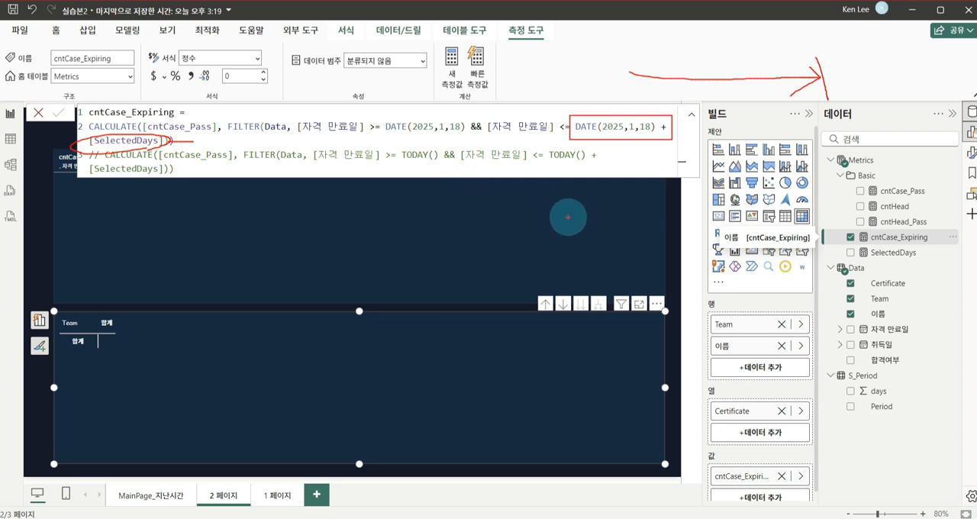
{"action": "key", "text": "Escape"}
{"action": "left_click", "coordinate": [671, 244]}
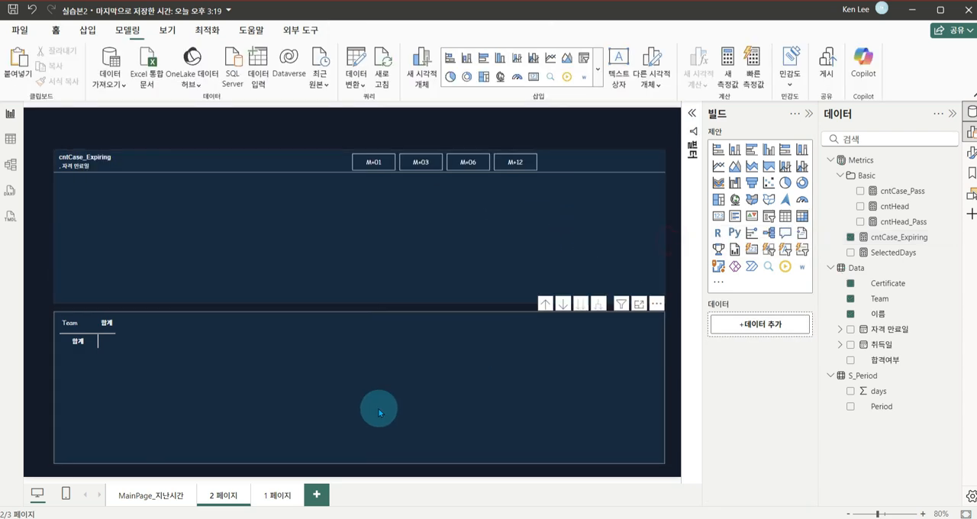
On 1 페이지, add 10000 as the alternate result of SELECTEDVALUE in the SelectedDays measure and commit the formula
{"action": "left_click", "coordinate": [281, 498]}
{"action": "left_click", "coordinate": [606, 375]}
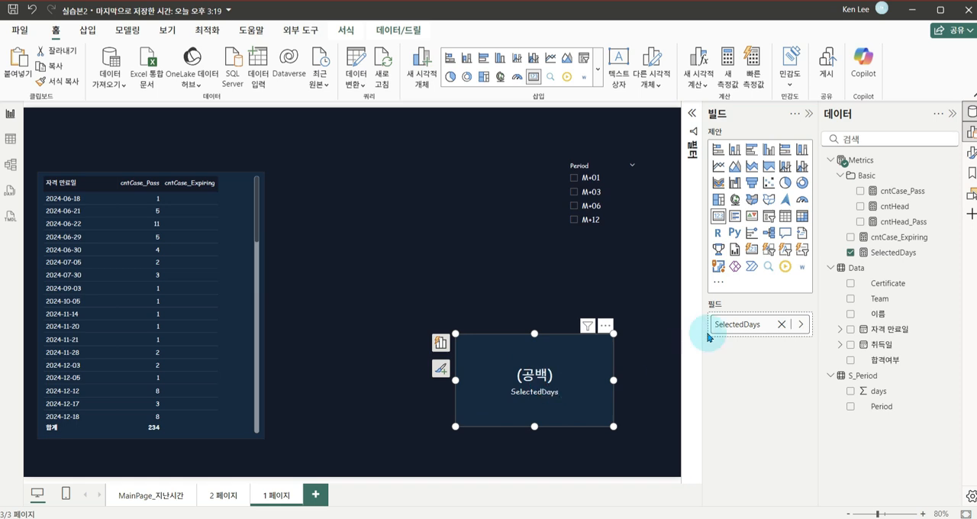
{"action": "left_click", "coordinate": [889, 258]}
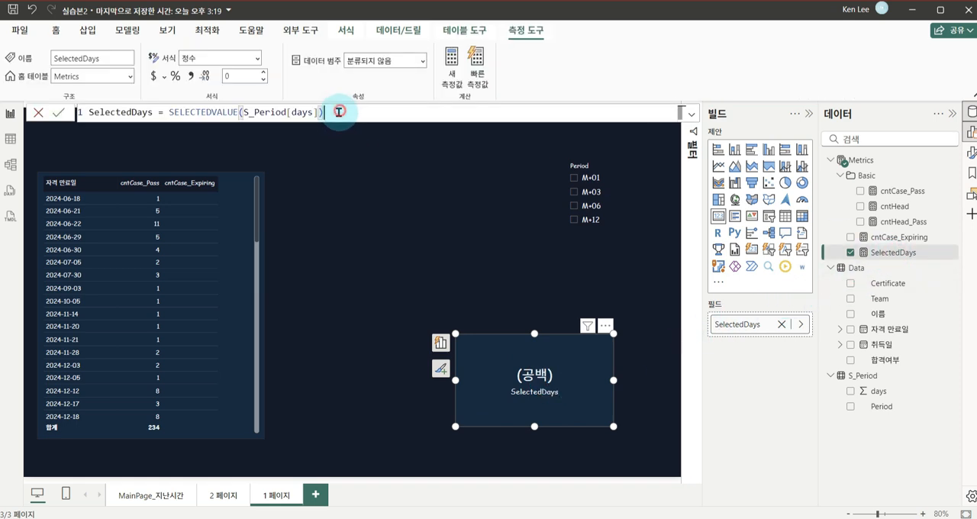
{"action": "type", "text": ","}
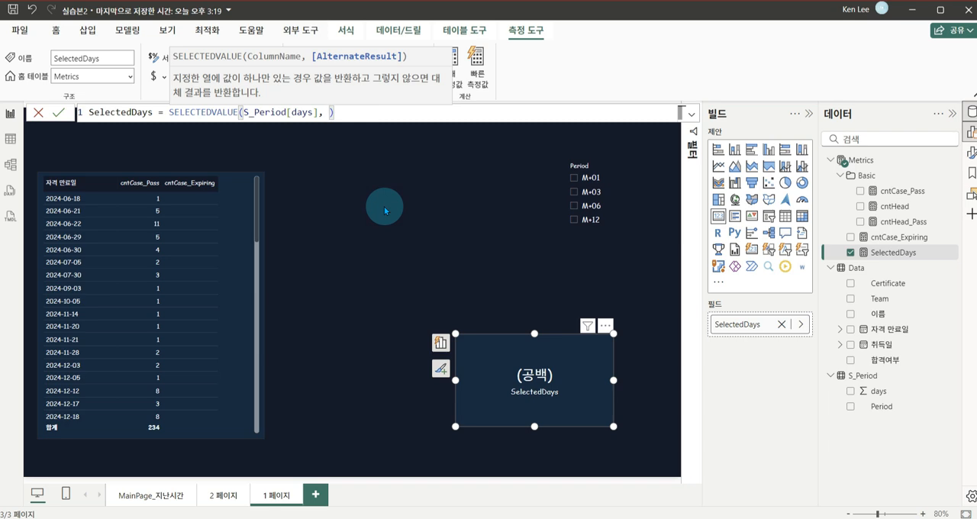
{"action": "type", "text": "10000"}
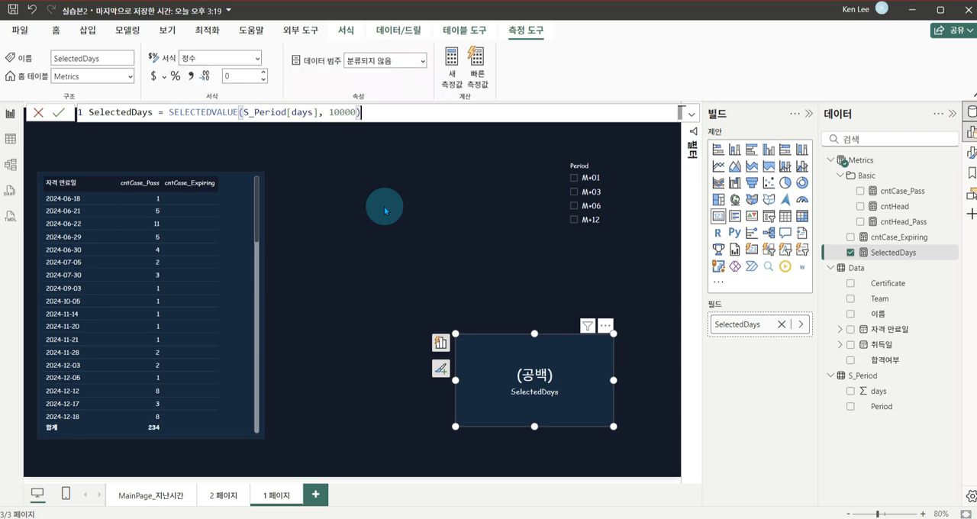
{"action": "key", "text": "ctrl+shift+Left"}
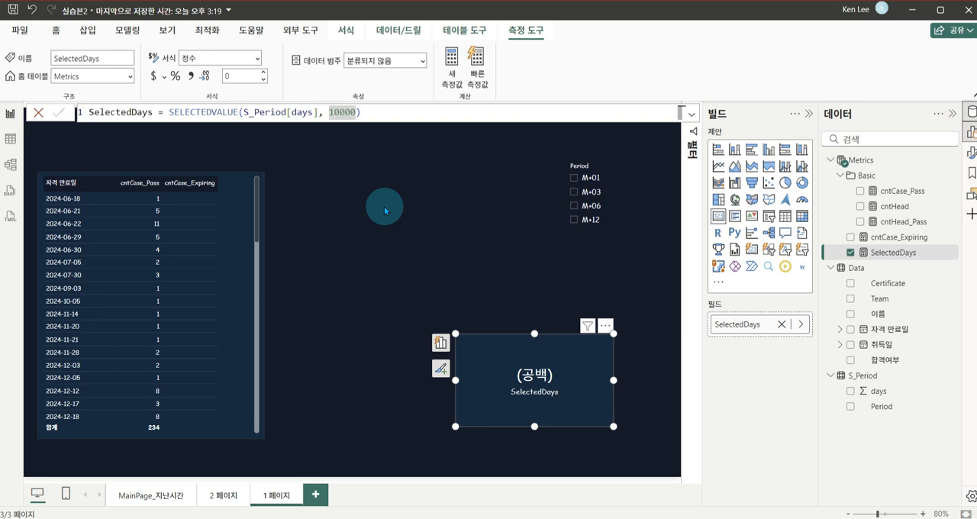
{"action": "key", "text": "Return"}
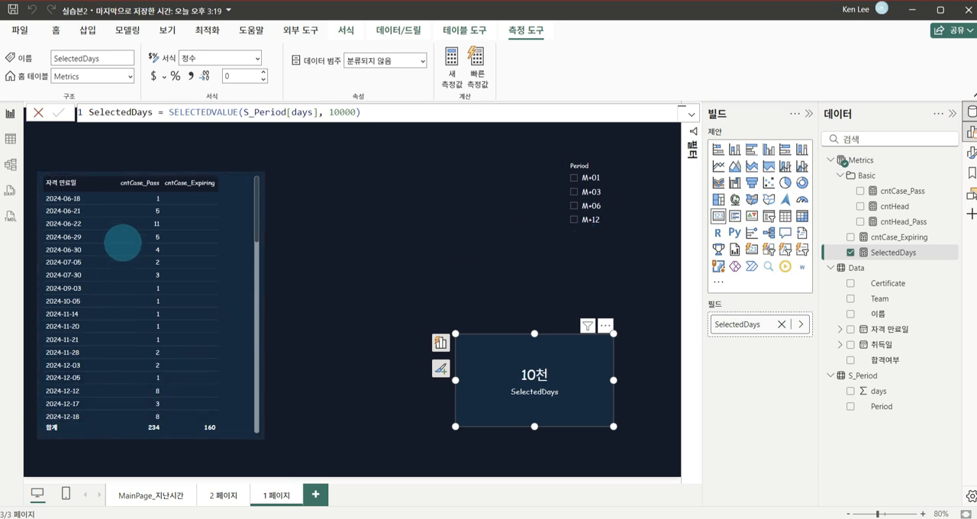
{"action": "mouse_move", "coordinate": [97, 196]}
{"action": "left_mouse_down"}
{"action": "mouse_move", "coordinate": [97, 441]}
{"action": "mouse_move", "coordinate": [141, 416]}
{"action": "left_mouse_up"}
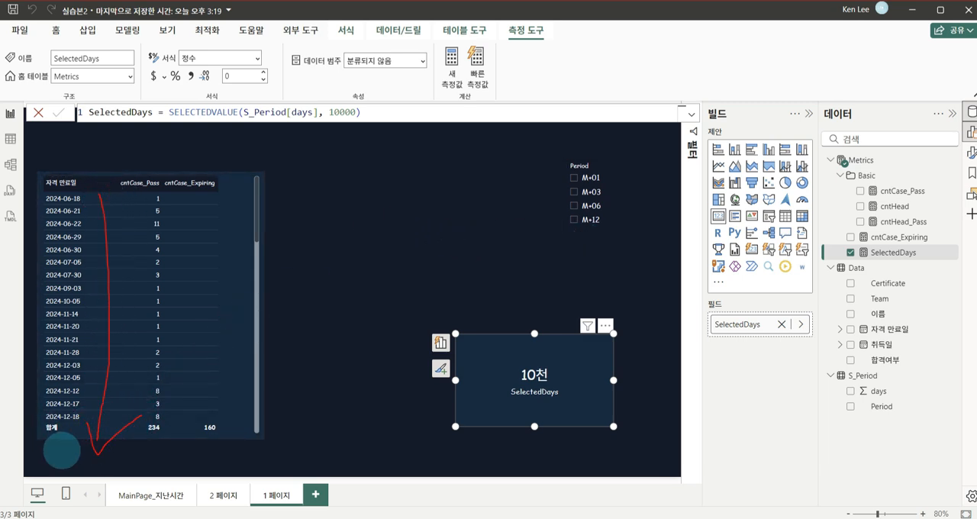
{"action": "left_click_drag", "start_coordinate": [42, 458], "coordinate": [300, 467]}
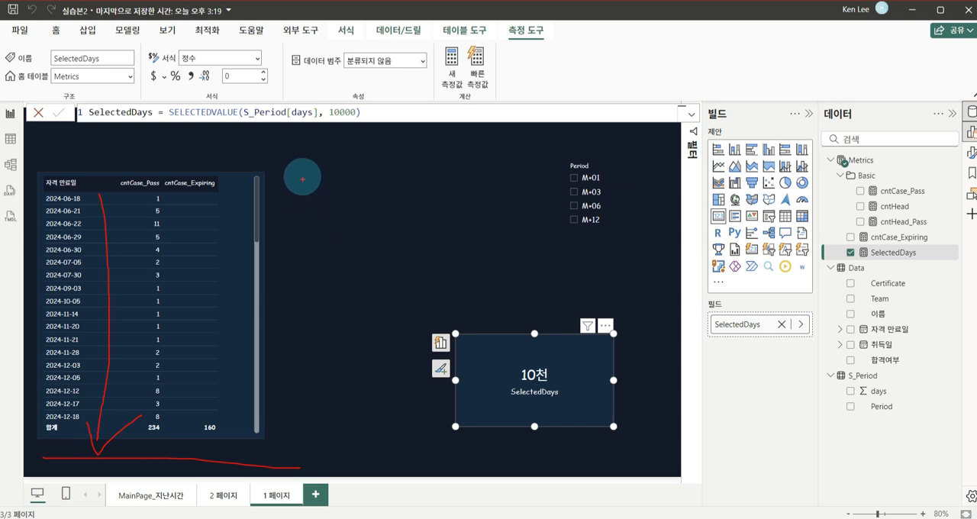
{"action": "mouse_move", "coordinate": [301, 172]}
{"action": "left_mouse_down"}
{"action": "mouse_move", "coordinate": [304, 463]}
{"action": "mouse_move", "coordinate": [338, 436]}
{"action": "left_mouse_up"}
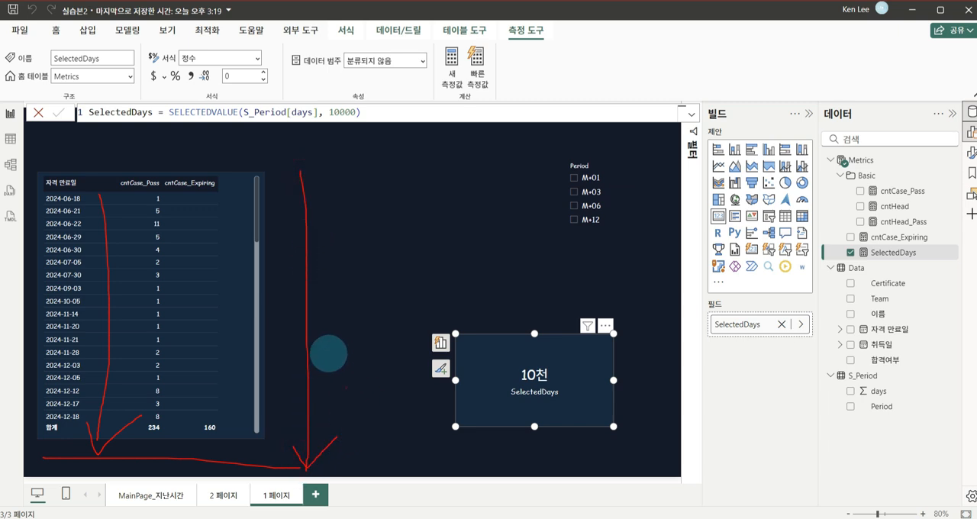
{"action": "mouse_move", "coordinate": [348, 138]}
{"action": "left_mouse_down"}
{"action": "mouse_move", "coordinate": [333, 118]}
{"action": "mouse_move", "coordinate": [360, 134]}
{"action": "mouse_move", "coordinate": [341, 141]}
{"action": "mouse_move", "coordinate": [374, 143]}
{"action": "left_mouse_up"}
{"action": "key", "text": "Escape"}
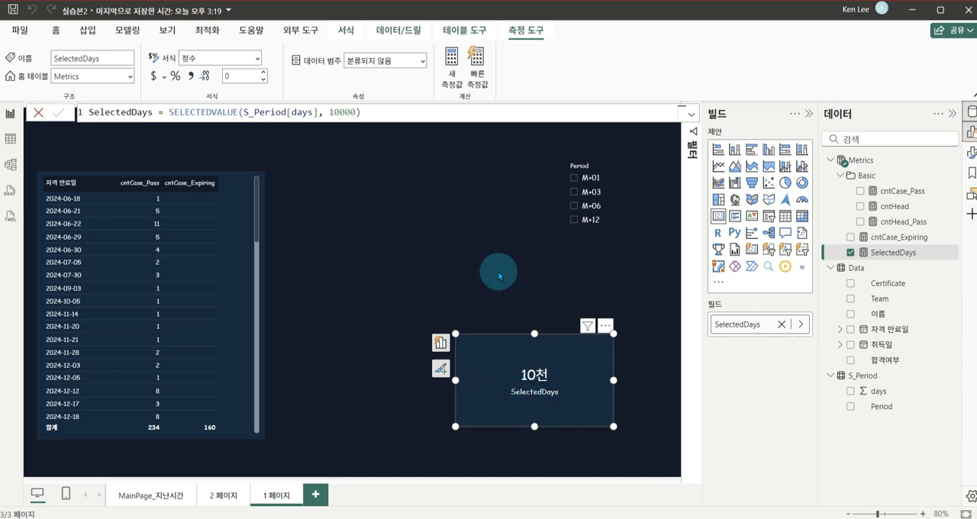
Return to 2 페이지 and check the chart and matrix while selecting and clearing M+06 in the Period slicer
{"action": "left_click", "coordinate": [223, 495]}
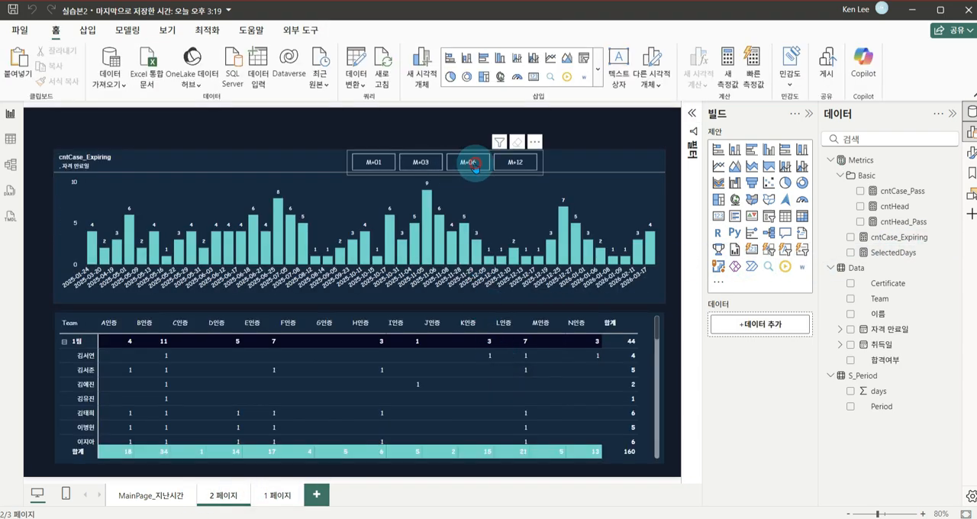
{"action": "left_click", "coordinate": [471, 164]}
{"action": "left_click", "coordinate": [471, 164]}
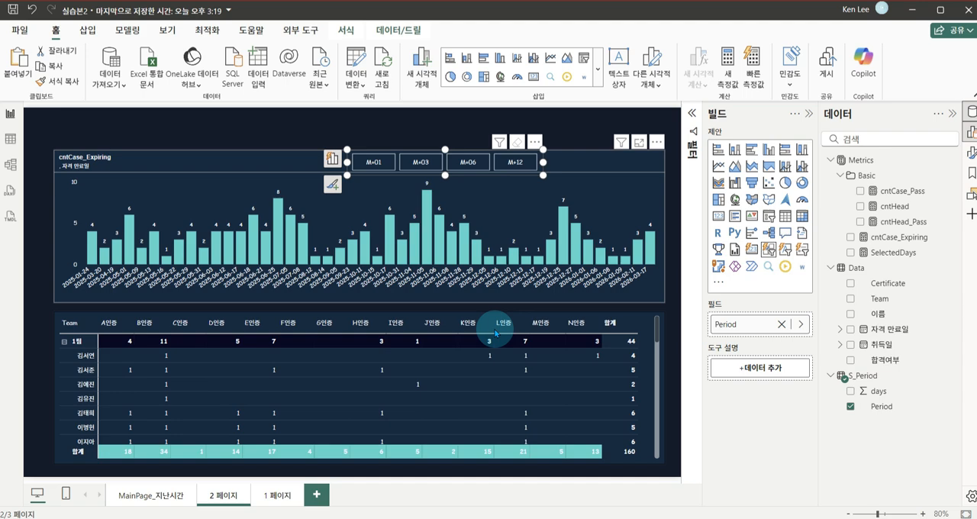
{"action": "left_click", "coordinate": [300, 132]}
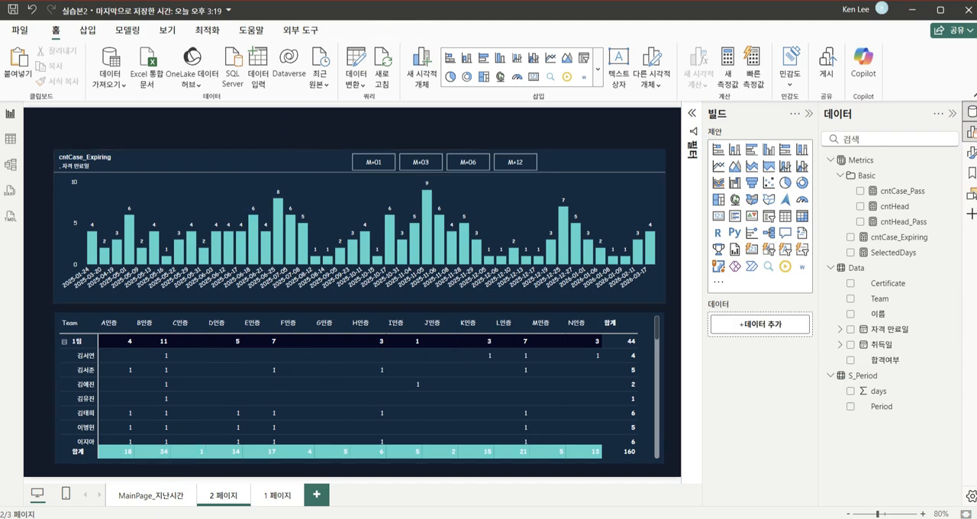
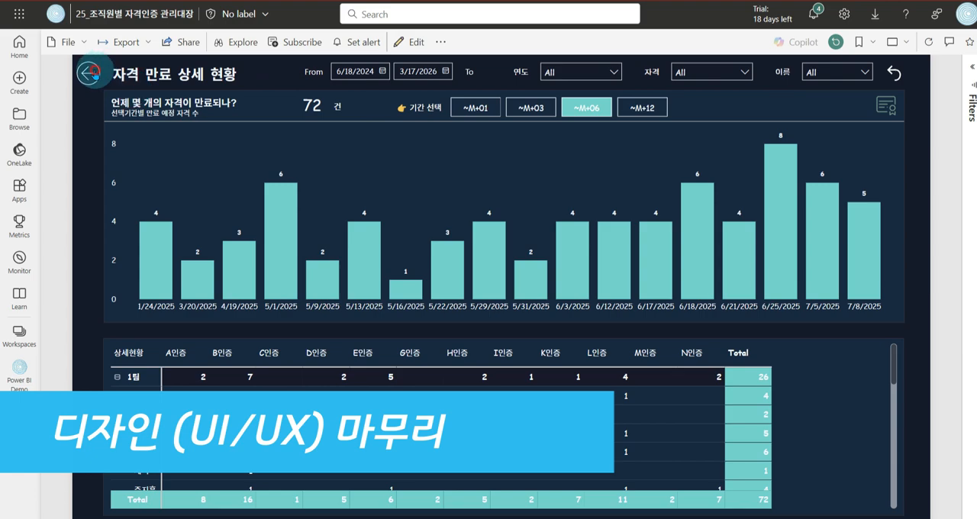
In the published report, move between the overview and the expiry detail page using the back button and the 만료 현황 보러가기 link
{"action": "left_click", "coordinate": [89, 72]}
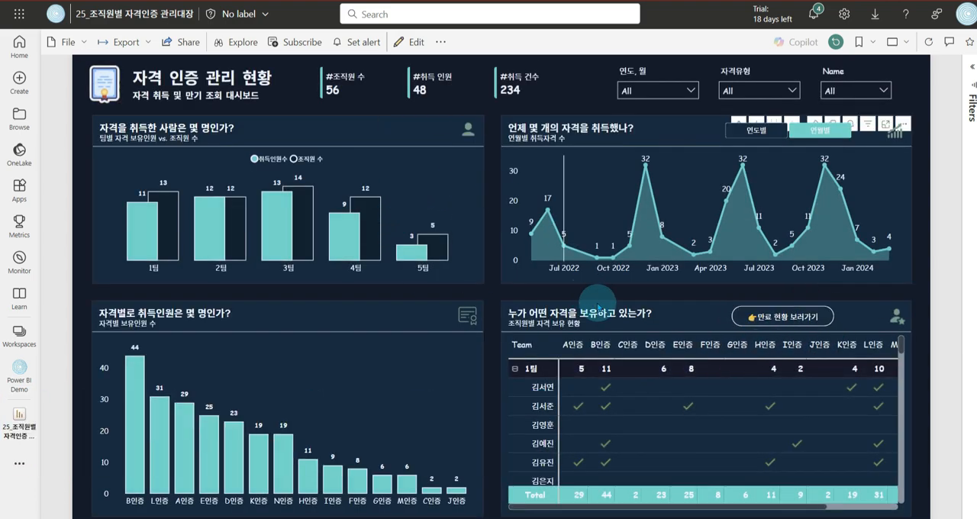
{"action": "left_click", "coordinate": [790, 317]}
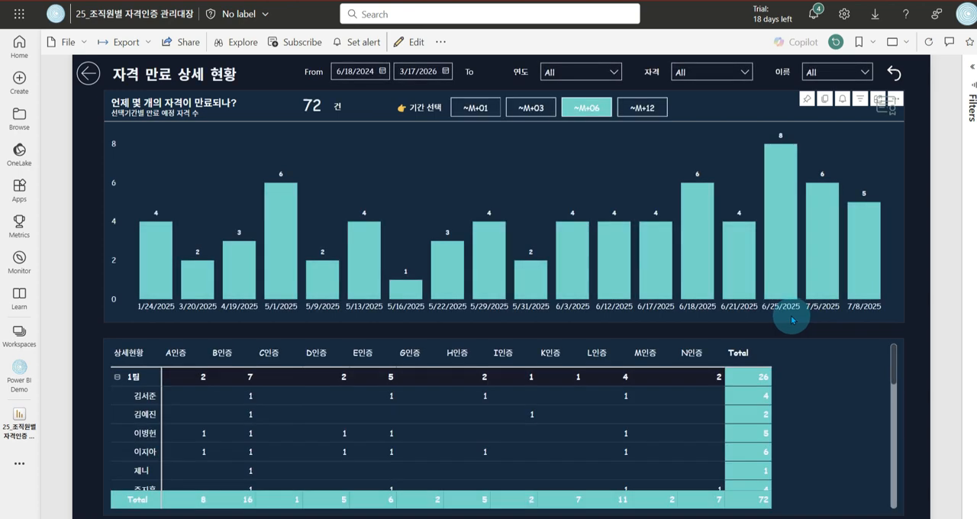
{"action": "left_click", "coordinate": [88, 73]}
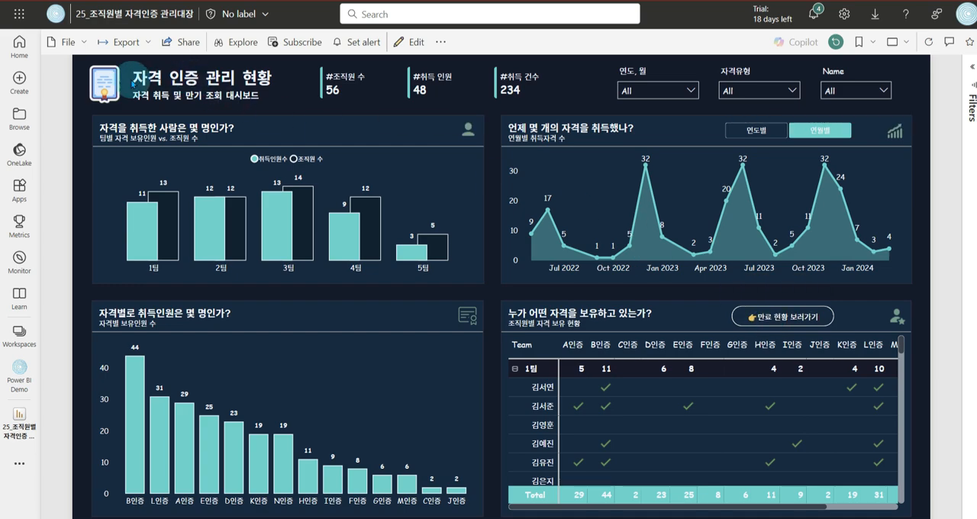
{"action": "left_click", "coordinate": [779, 318]}
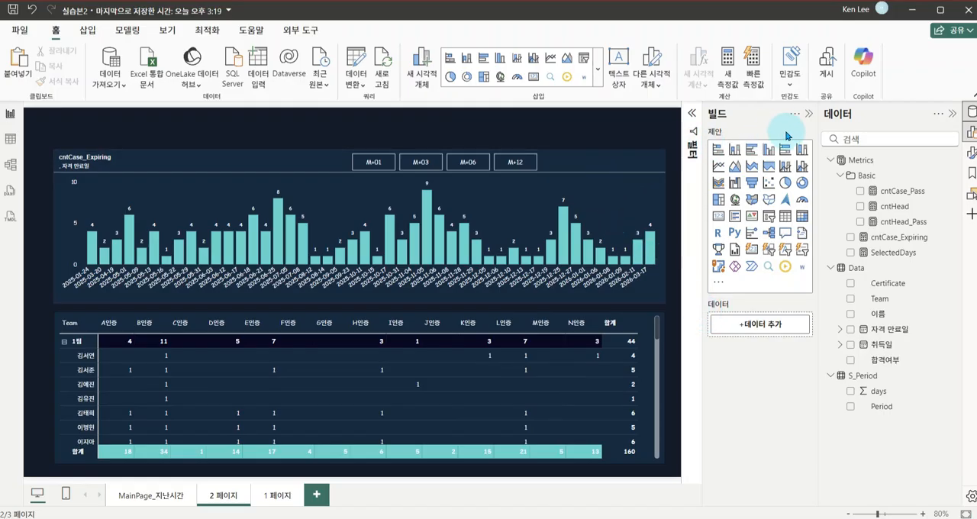
In Power BI Desktop, collapse the build pane and hide the report page 2 페이지
{"action": "left_click", "coordinate": [808, 117]}
{"action": "left_click", "coordinate": [229, 498]}
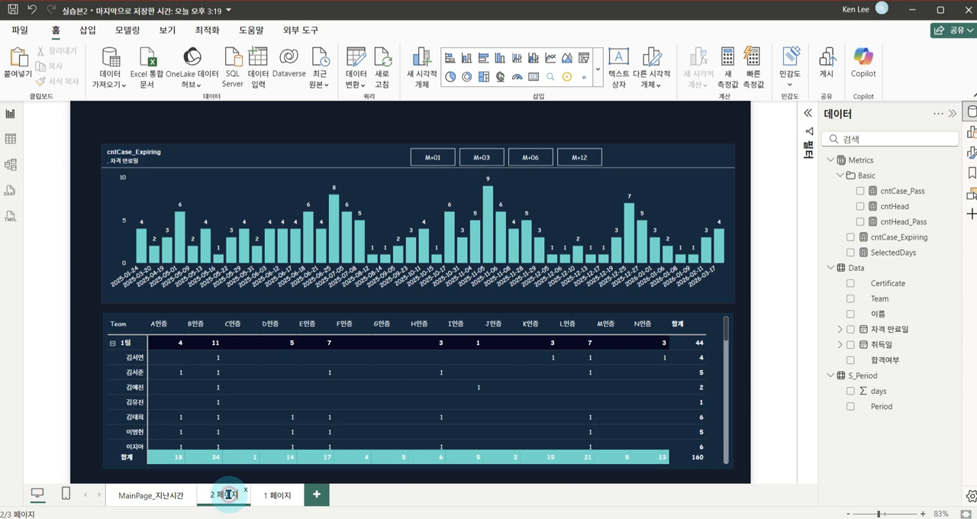
{"action": "right_click", "coordinate": [226, 499]}
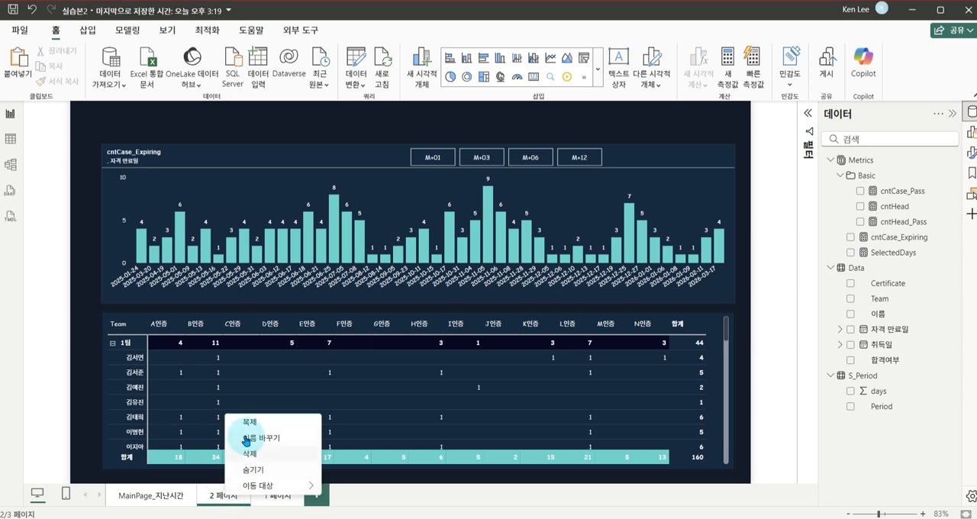
{"action": "left_click", "coordinate": [270, 471]}
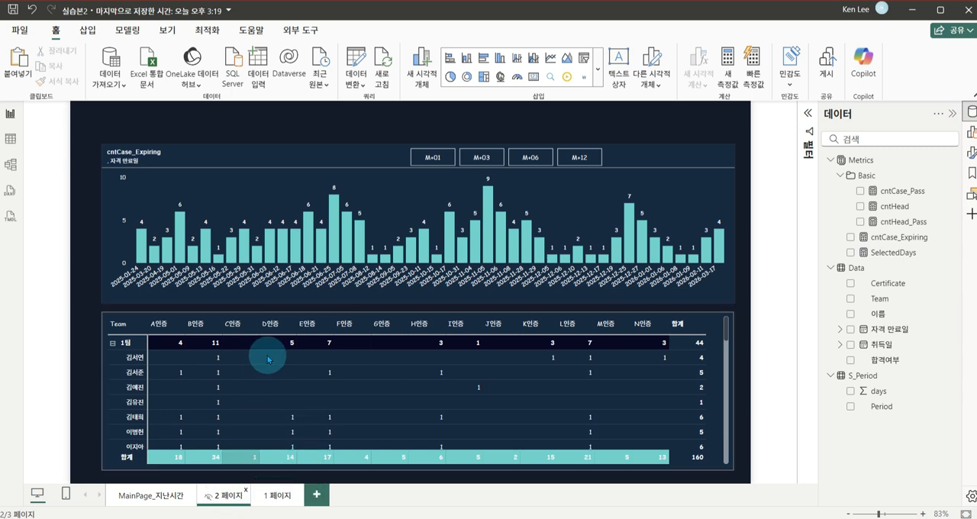
Insert a page navigator on MainPage_지난시간 and fit it into the header of the employee qualification matrix
{"action": "left_click", "coordinate": [149, 497]}
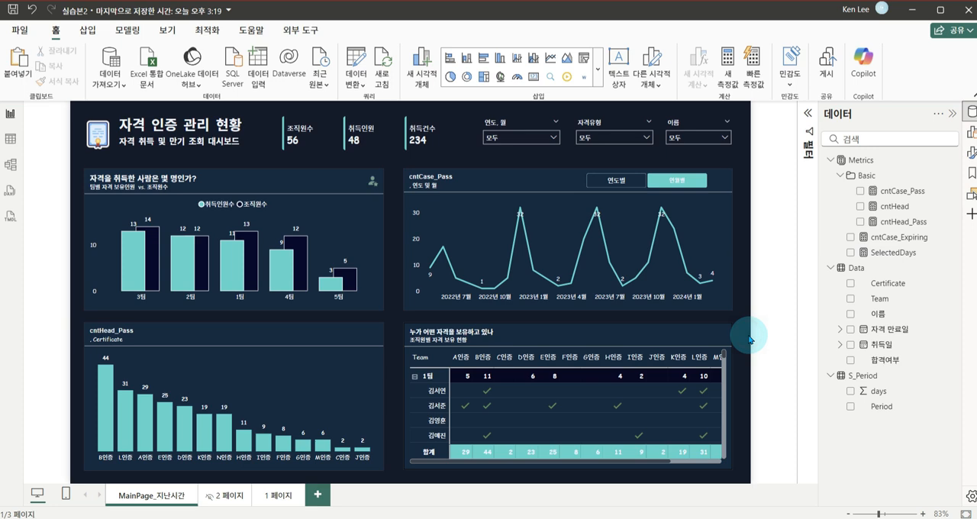
{"action": "left_click", "coordinate": [90, 31]}
{"action": "left_click", "coordinate": [579, 73]}
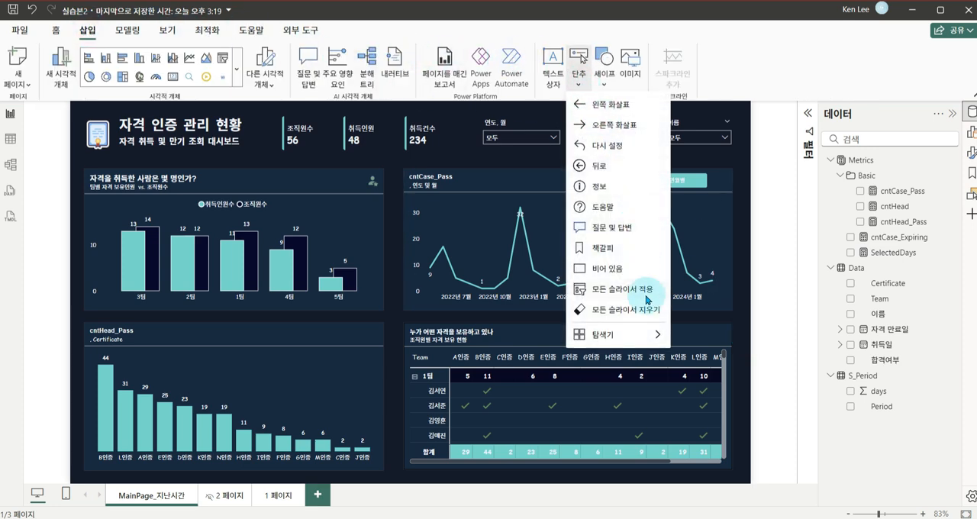
{"action": "mouse_move", "coordinate": [643, 332]}
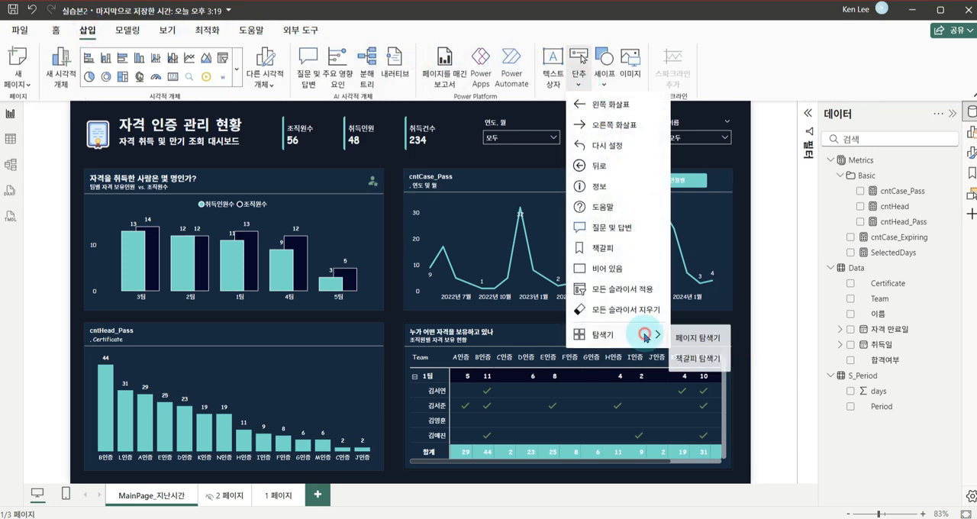
{"action": "left_click", "coordinate": [694, 339]}
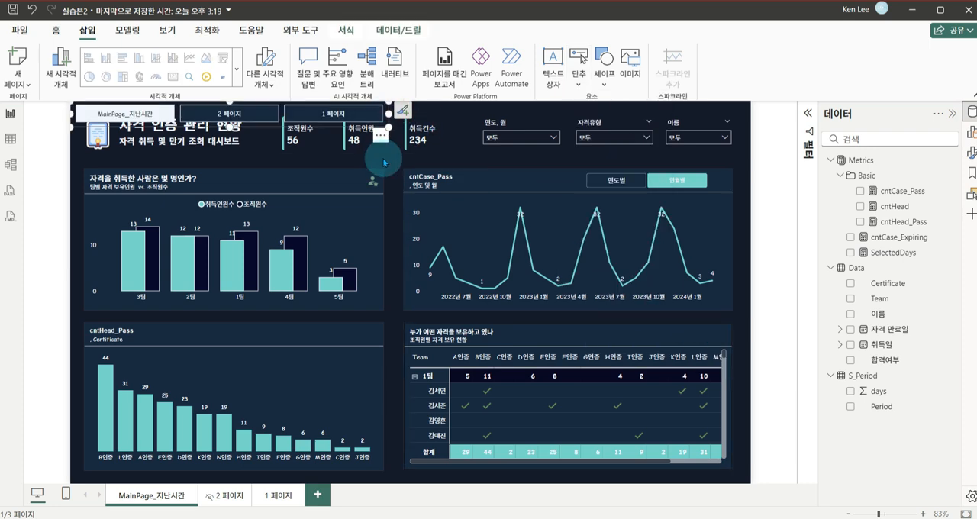
{"action": "left_click_drag", "start_coordinate": [380, 142], "coordinate": [546, 337]}
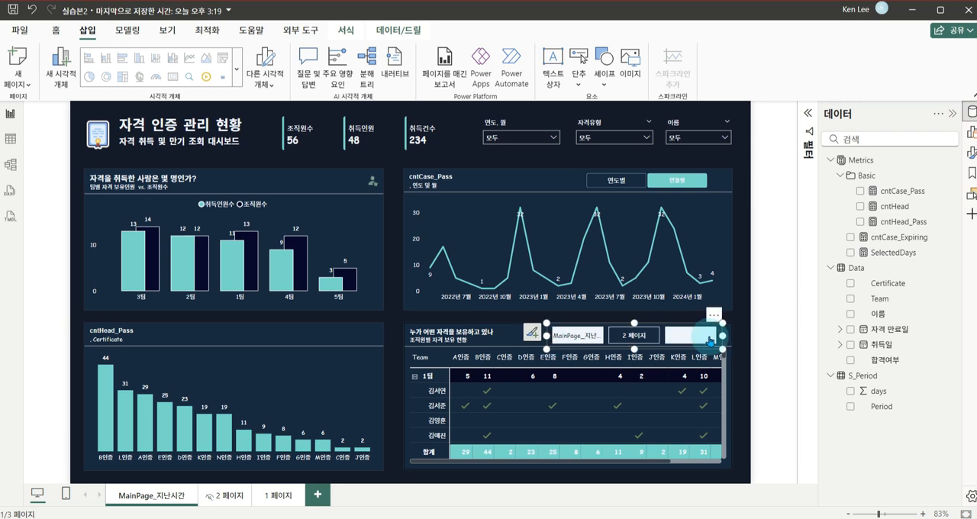
{"action": "left_click_drag", "start_coordinate": [712, 339], "coordinate": [696, 340]}
{"action": "left_click", "coordinate": [695, 339]}
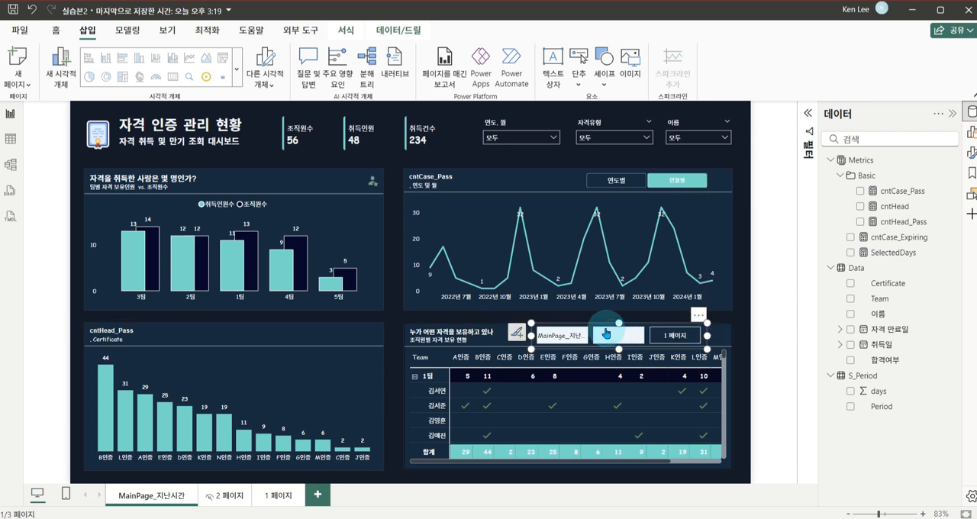
{"action": "left_click_drag", "start_coordinate": [589, 317], "coordinate": [656, 356]}
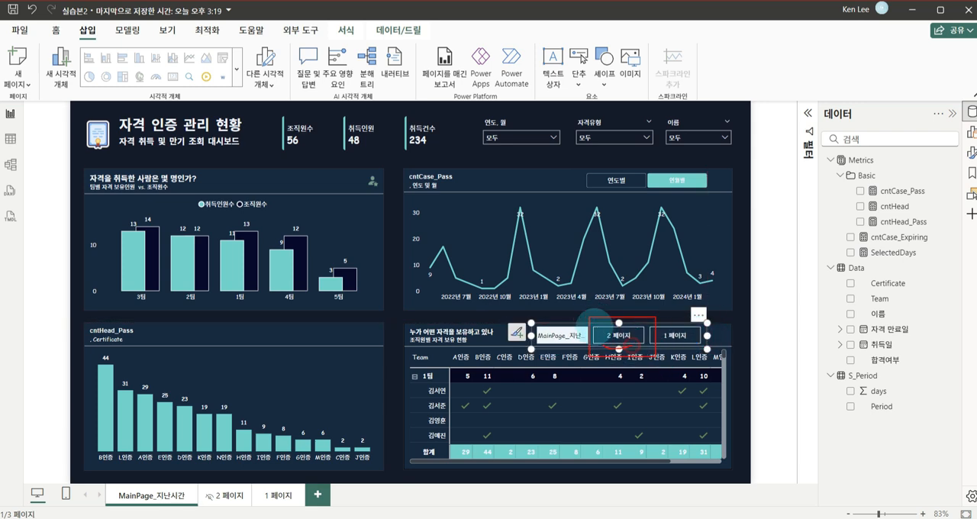
{"action": "left_click_drag", "start_coordinate": [594, 329], "coordinate": [627, 347]}
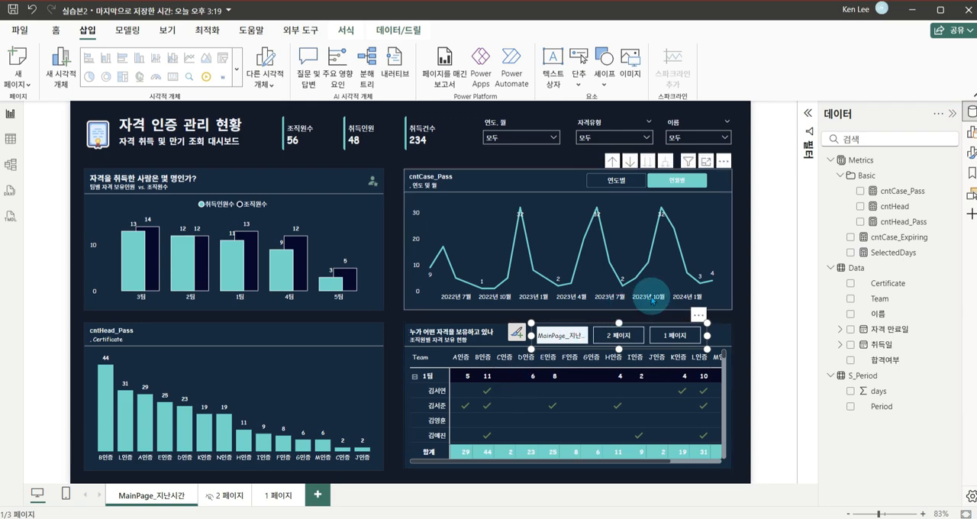
Show only 2 페이지 in the page navigator by excluding MainPage_지난시간 and 1 페이지, and narrow it to a single small button
{"action": "left_click", "coordinate": [972, 152]}
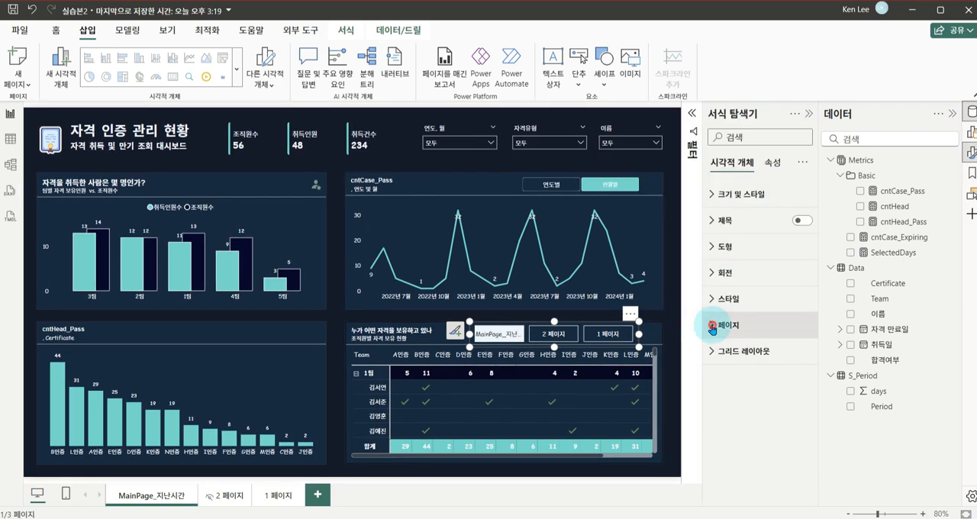
{"action": "left_click", "coordinate": [713, 326]}
{"action": "scroll", "coordinate": [746, 353], "scroll_direction": "down", "scroll_amount": 3}
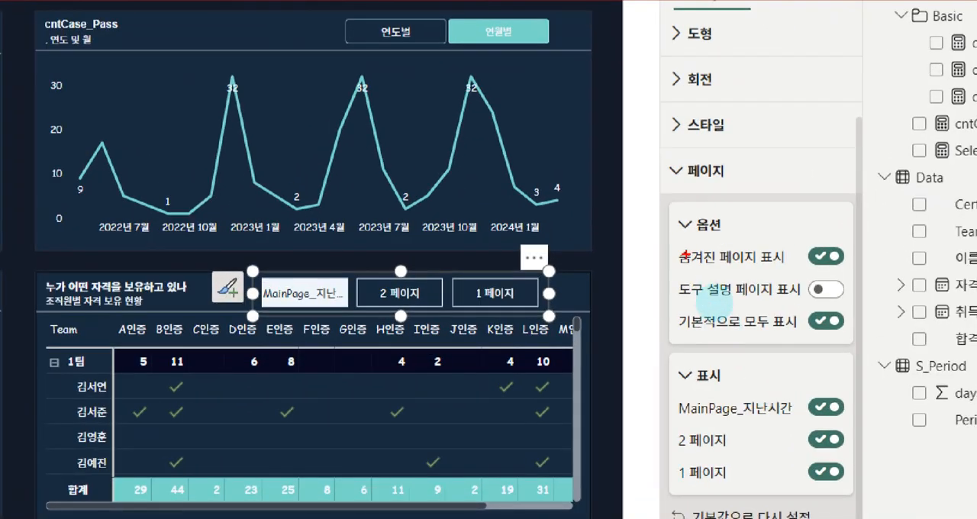
{"action": "left_click_drag", "start_coordinate": [673, 213], "coordinate": [648, 290]}
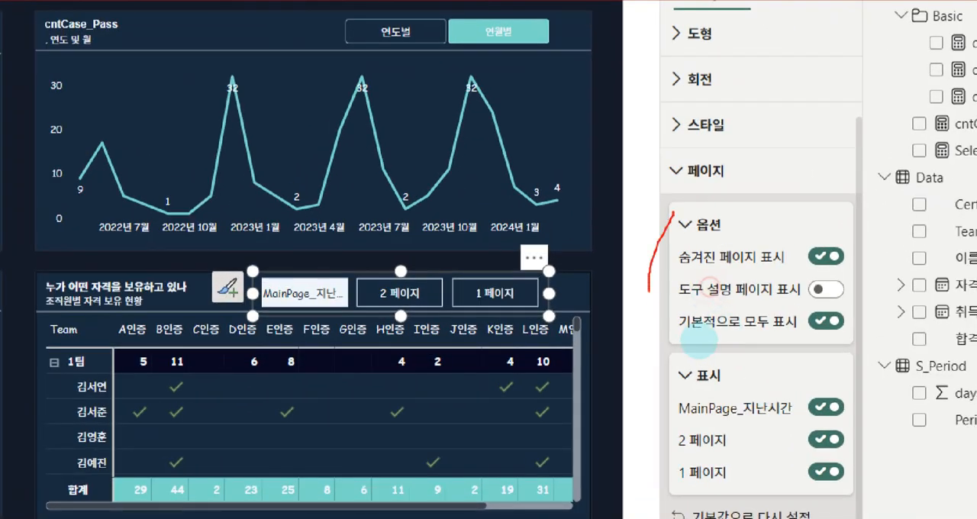
{"action": "left_click_drag", "start_coordinate": [653, 351], "coordinate": [866, 493]}
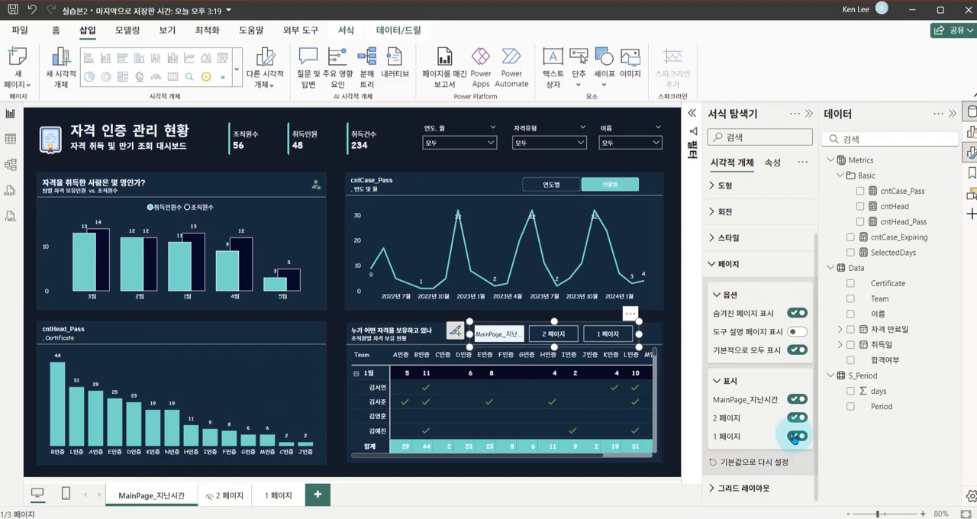
{"action": "left_click", "coordinate": [797, 399]}
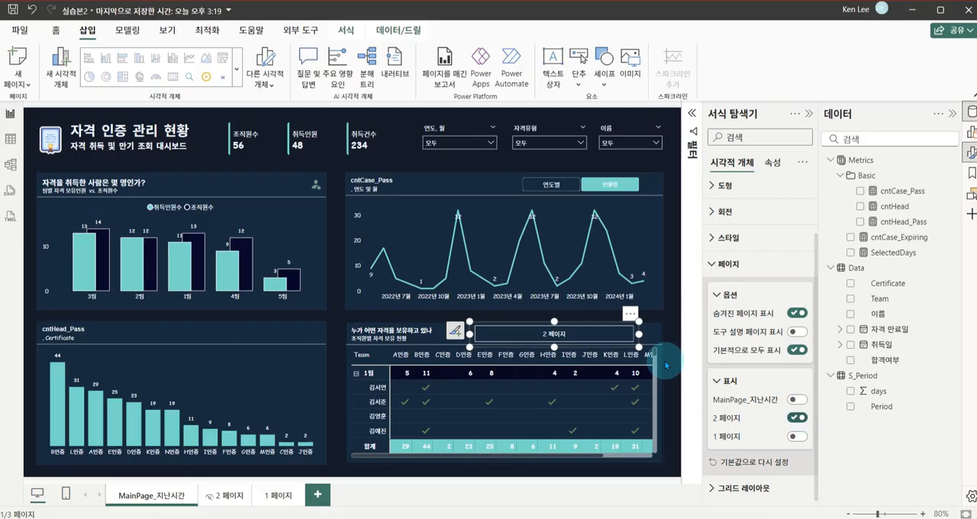
{"action": "left_click_drag", "start_coordinate": [639, 333], "coordinate": [557, 336]}
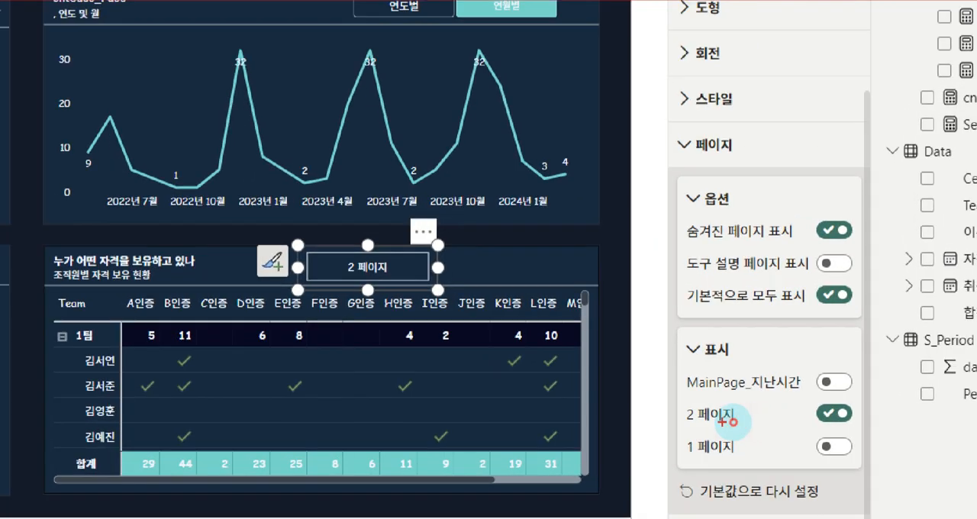
{"action": "left_click_drag", "start_coordinate": [733, 422], "coordinate": [749, 423]}
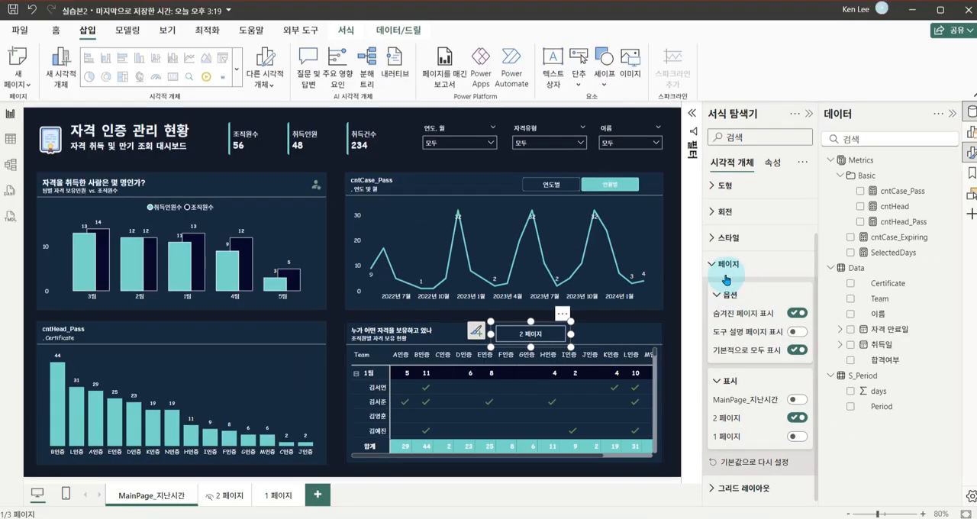
{"action": "left_click", "coordinate": [706, 144]}
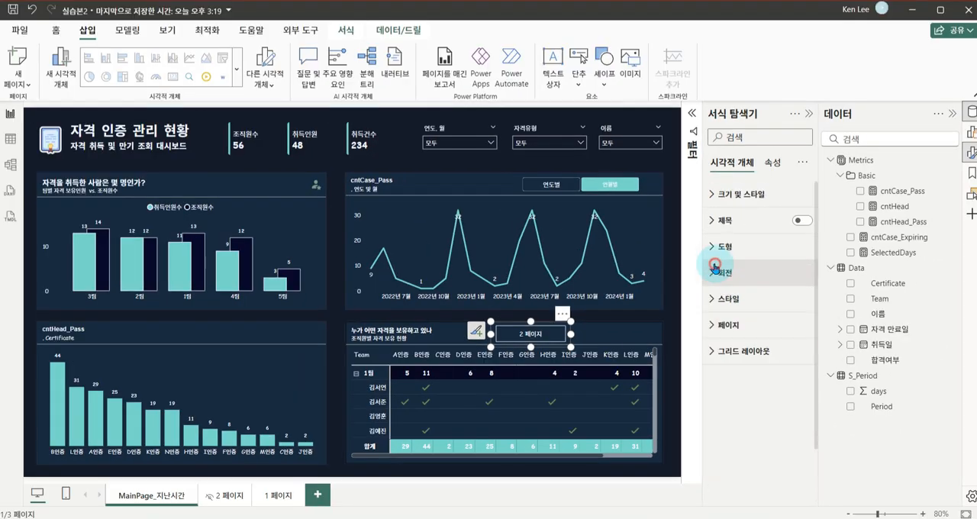
Rename the report page 2 페이지 as 만기현황보러가기
{"action": "double_click", "coordinate": [224, 495]}
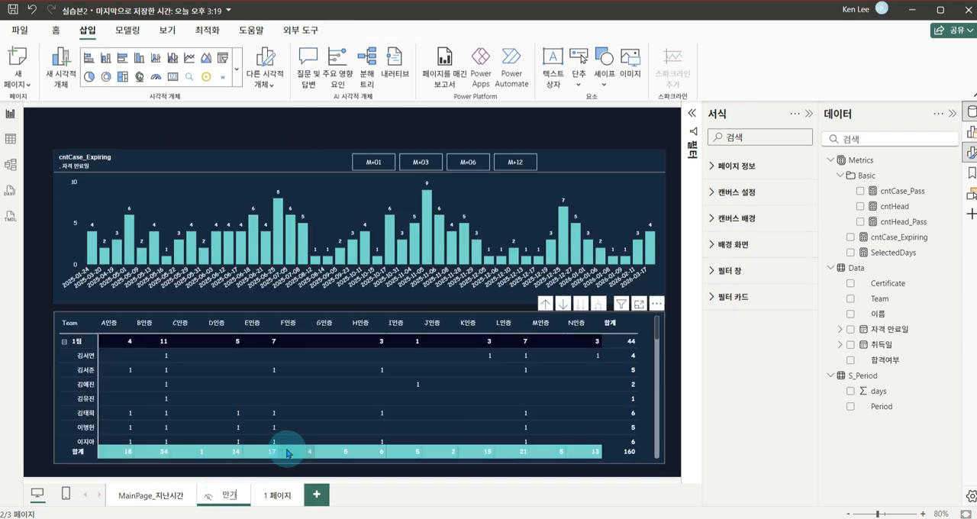
{"action": "type", "text": "만기현황보러가기"}
{"action": "key", "text": "Return"}
Narrow the navigator button on MainPage_지난시간 slightly and follow it to the 만기현황보러가기 page
{"action": "left_click", "coordinate": [156, 496]}
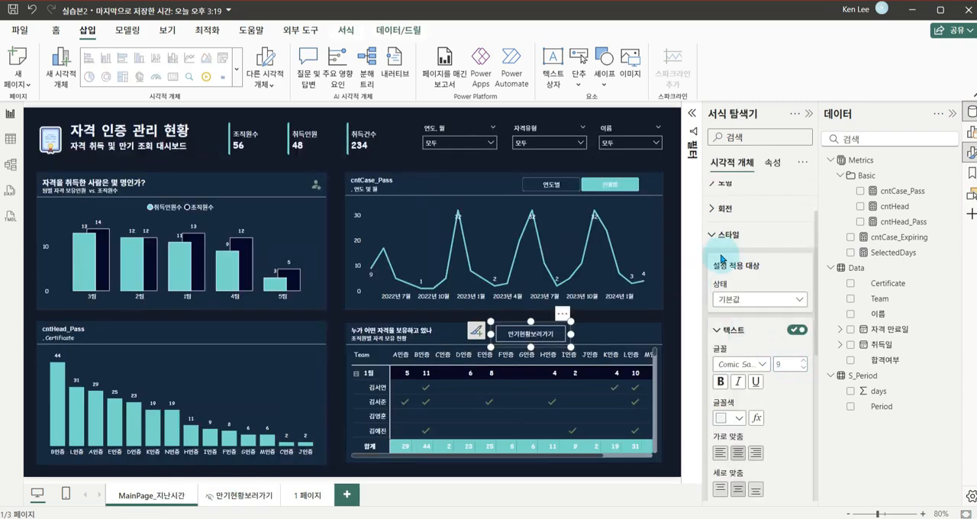
{"action": "left_click", "coordinate": [576, 333]}
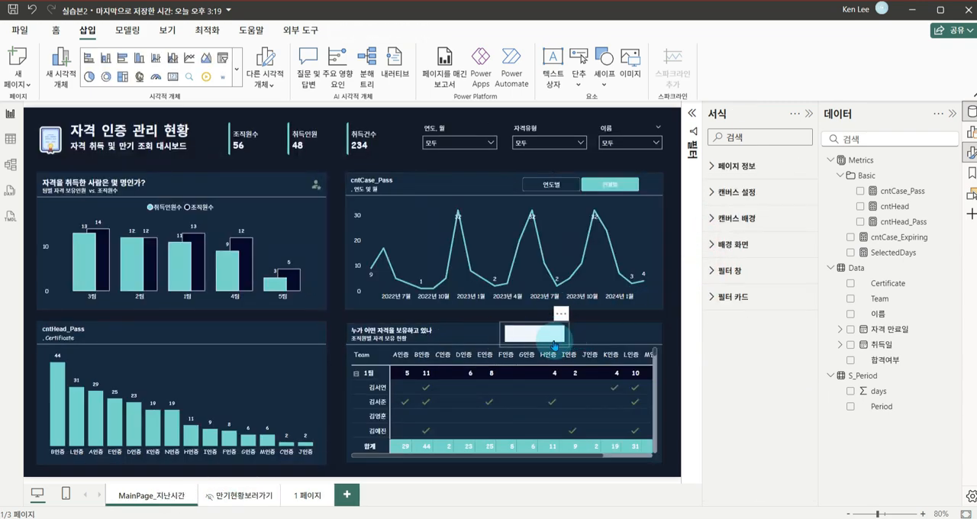
{"action": "left_click", "coordinate": [567, 335]}
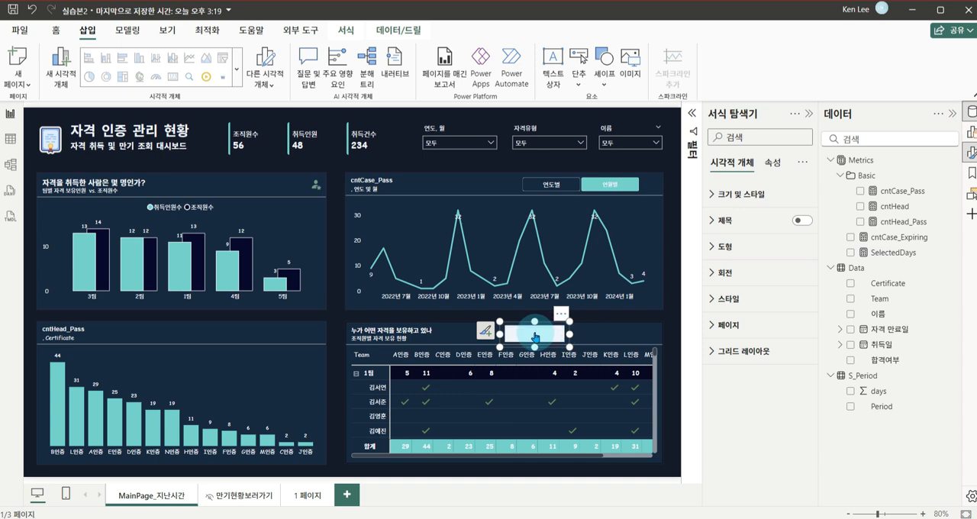
{"action": "left_click", "coordinate": [532, 337], "text": "ctrl"}
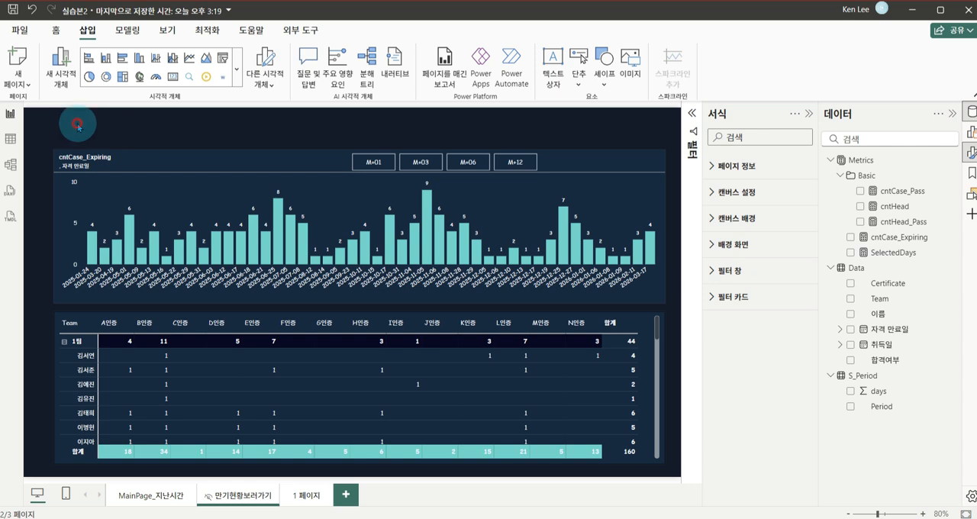
Insert a Back (뒤로) button on the 만기현황보러가기 page and fit it into the empty corner above the chart's title
{"action": "mouse_move", "coordinate": [25, 107]}
{"action": "left_mouse_down"}
{"action": "mouse_move", "coordinate": [76, 148]}
{"action": "mouse_move", "coordinate": [36, 142]}
{"action": "mouse_move", "coordinate": [50, 143]}
{"action": "left_mouse_up"}
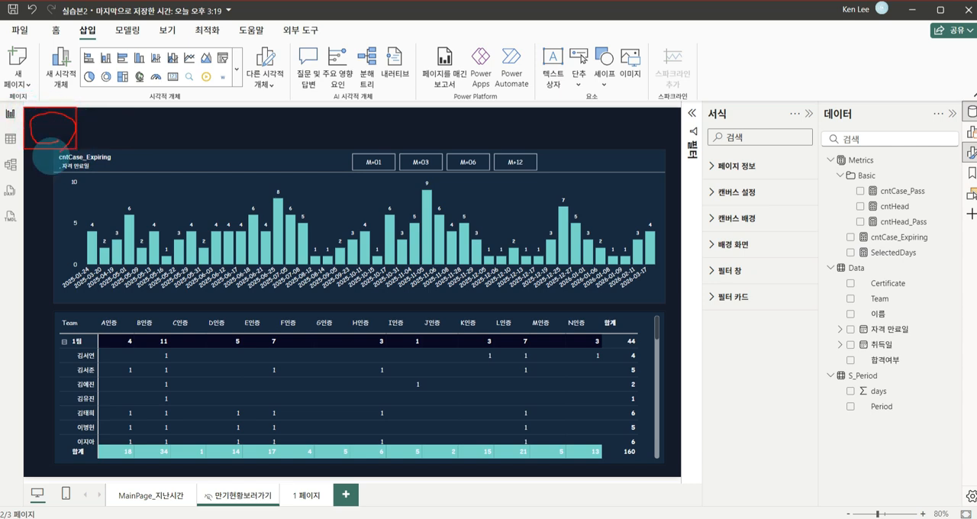
{"action": "left_click", "coordinate": [578, 78]}
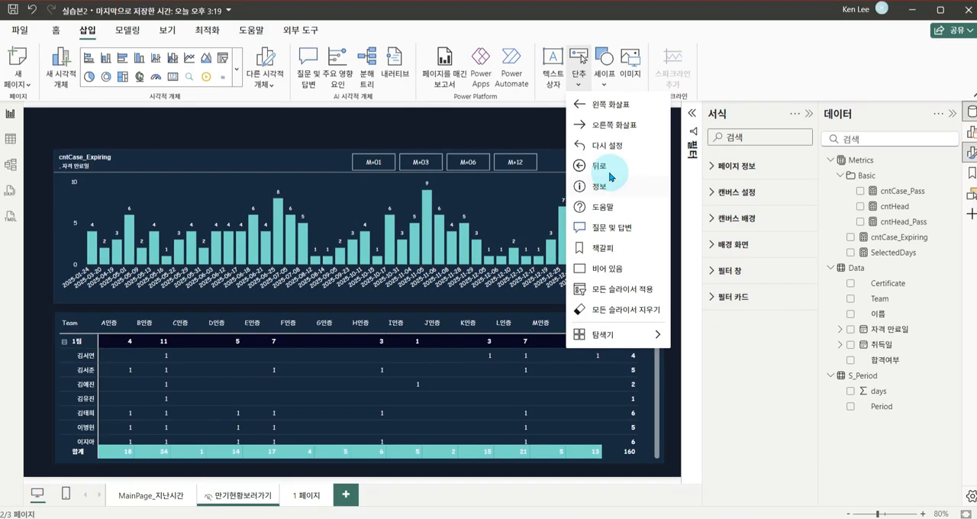
{"action": "left_click", "coordinate": [601, 170]}
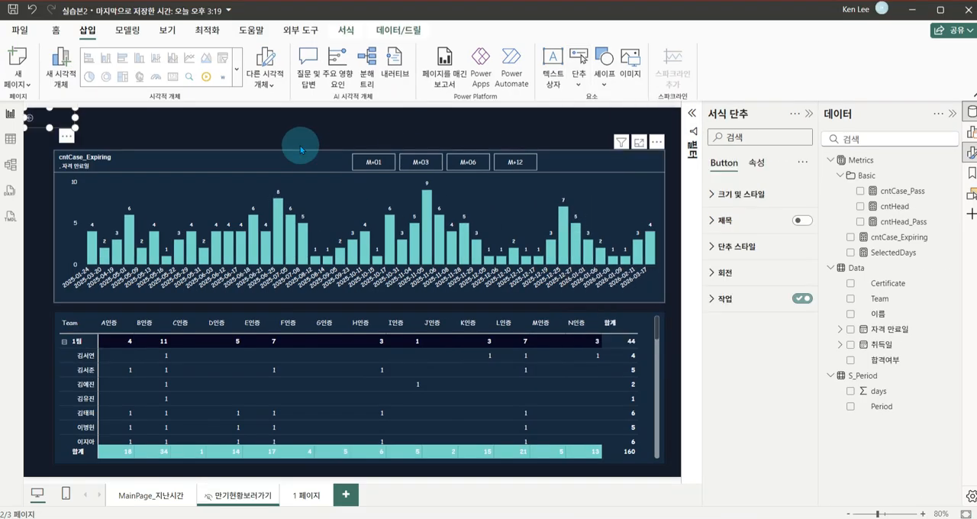
{"action": "left_click_drag", "start_coordinate": [64, 140], "coordinate": [59, 136]}
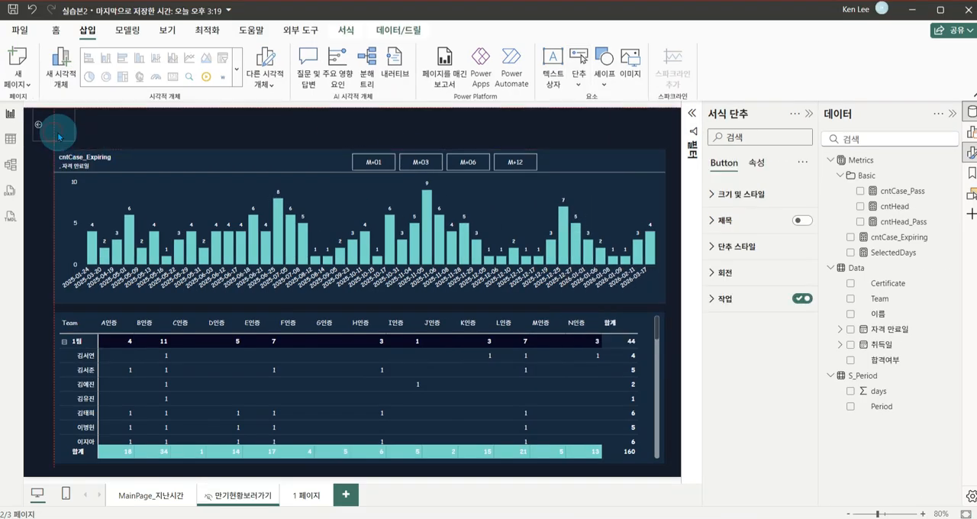
Set the back button's icon size to 50 and collapse its style settings
{"action": "left_click", "coordinate": [712, 254]}
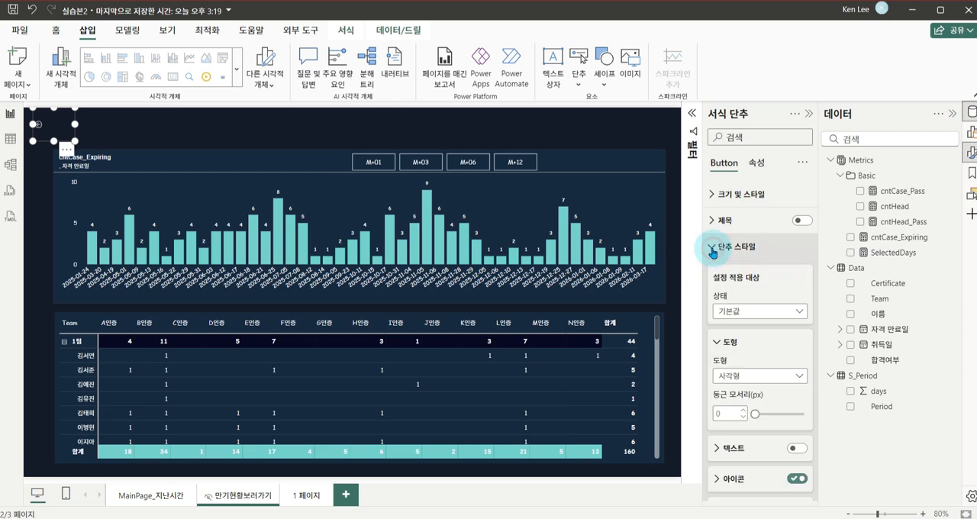
{"action": "scroll", "coordinate": [747, 298], "scroll_direction": "down", "scroll_amount": 5}
{"action": "left_click", "coordinate": [720, 296]}
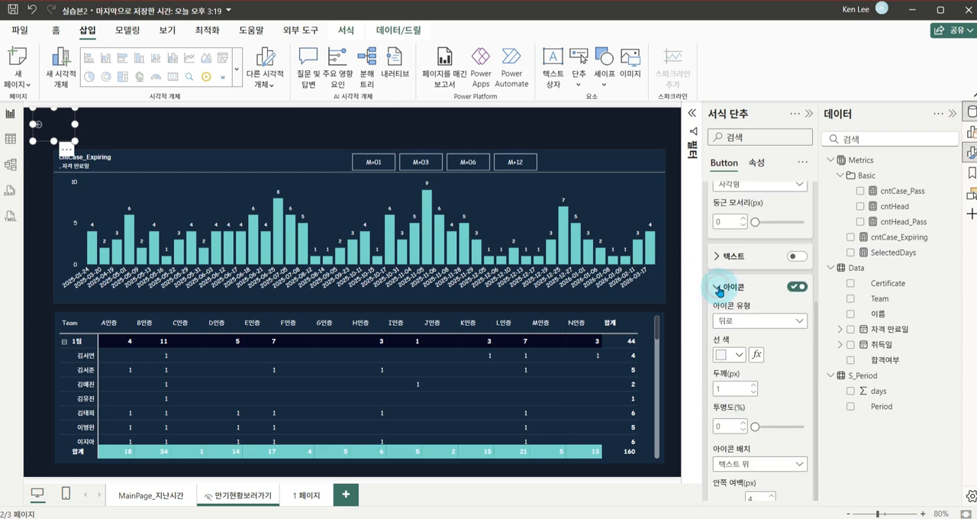
{"action": "scroll", "coordinate": [776, 392], "scroll_direction": "down", "scroll_amount": 3}
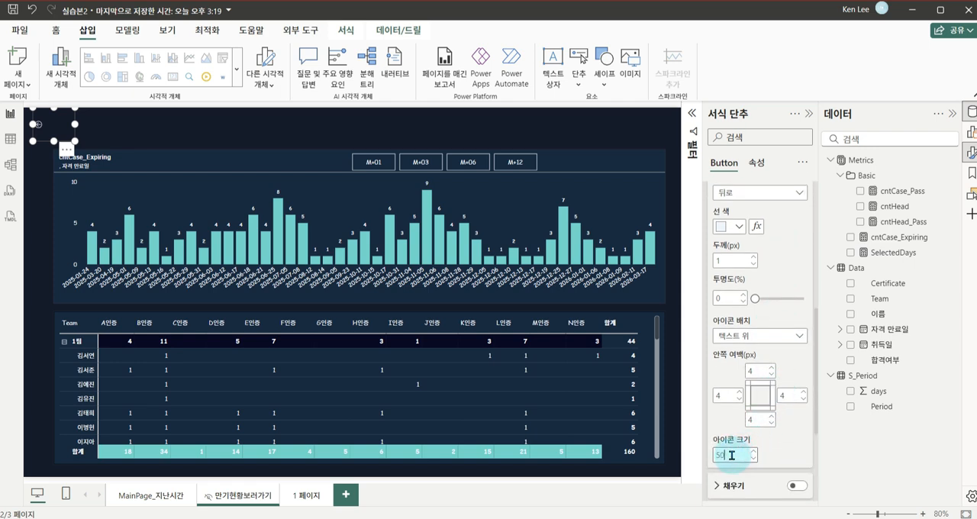
{"action": "scroll", "coordinate": [771, 252], "scroll_direction": "up", "scroll_amount": 4}
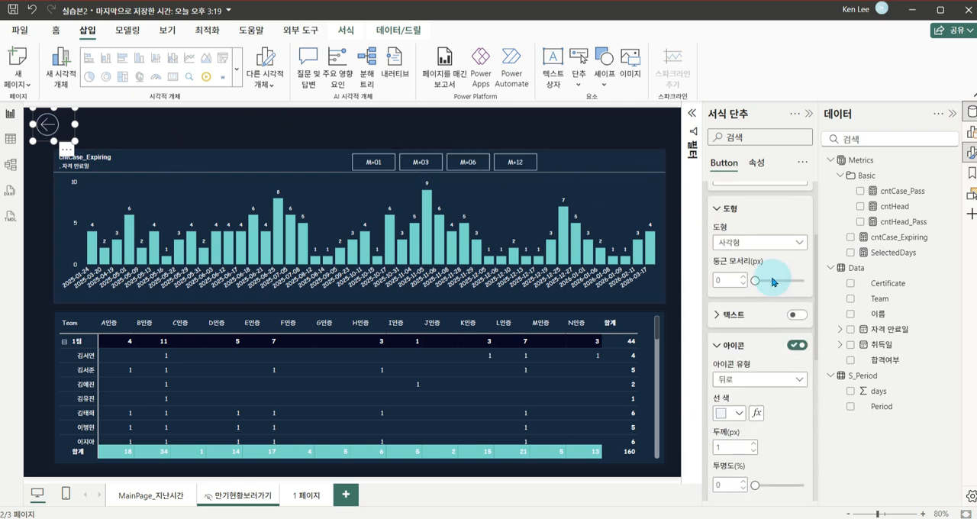
{"action": "left_click", "coordinate": [732, 350]}
{"action": "left_click", "coordinate": [727, 244]}
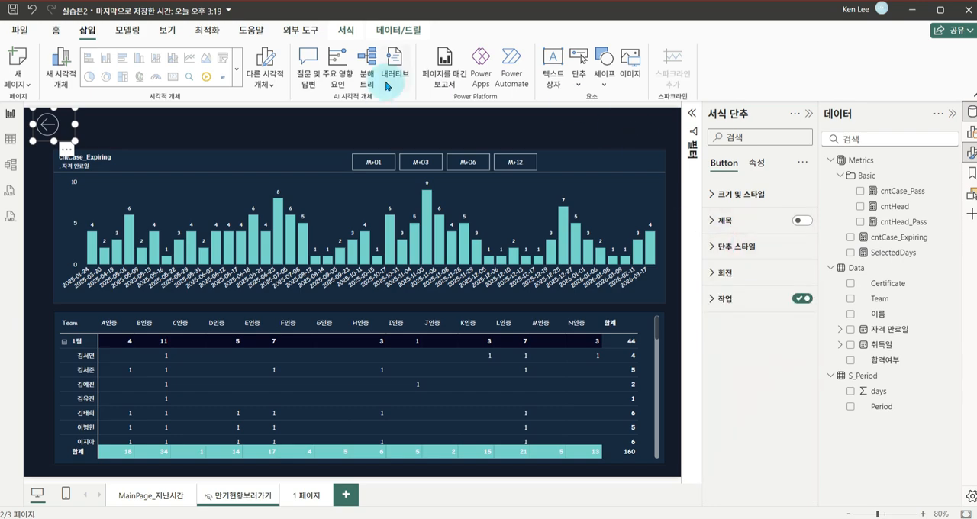
Switch to the published report in the browser and test filtering by B인증, year 2023 and one employee's name before resetting all slicers
{"action": "left_click", "coordinate": [242, 345]}
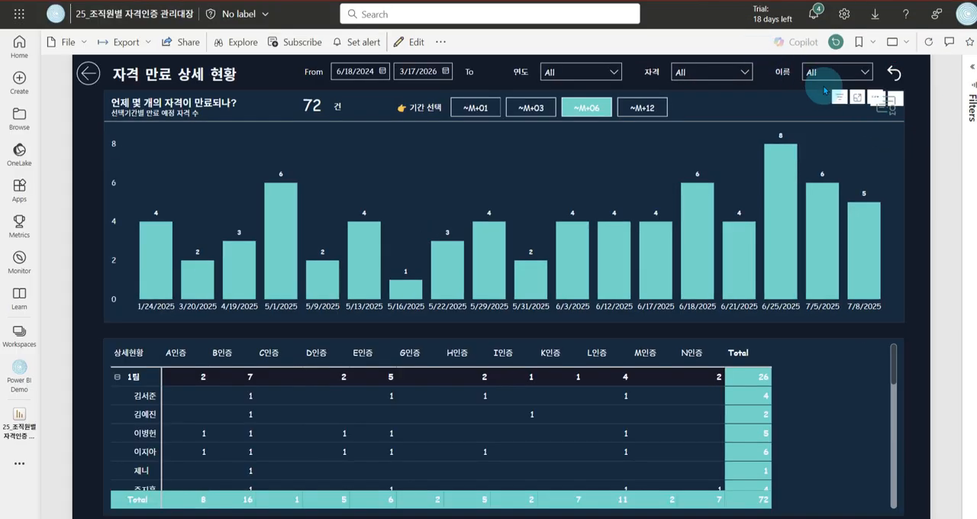
{"action": "left_click", "coordinate": [748, 75]}
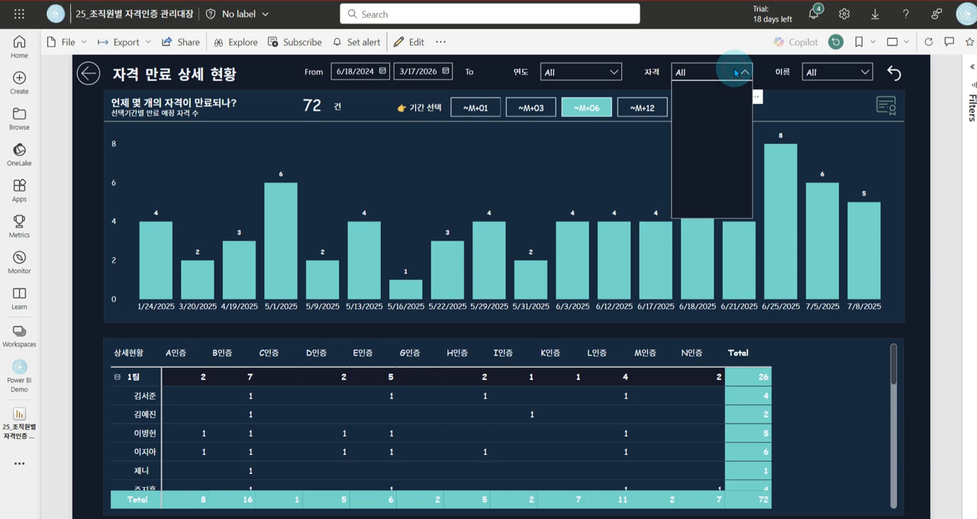
{"action": "left_click", "coordinate": [702, 111]}
{"action": "left_click", "coordinate": [610, 72]}
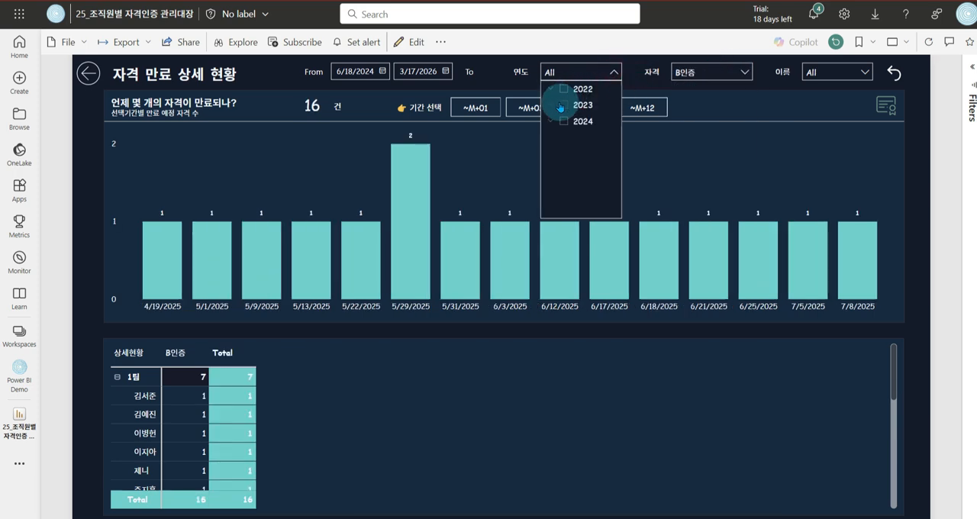
{"action": "left_click", "coordinate": [563, 100]}
{"action": "left_click", "coordinate": [828, 71]}
{"action": "left_click", "coordinate": [829, 121]}
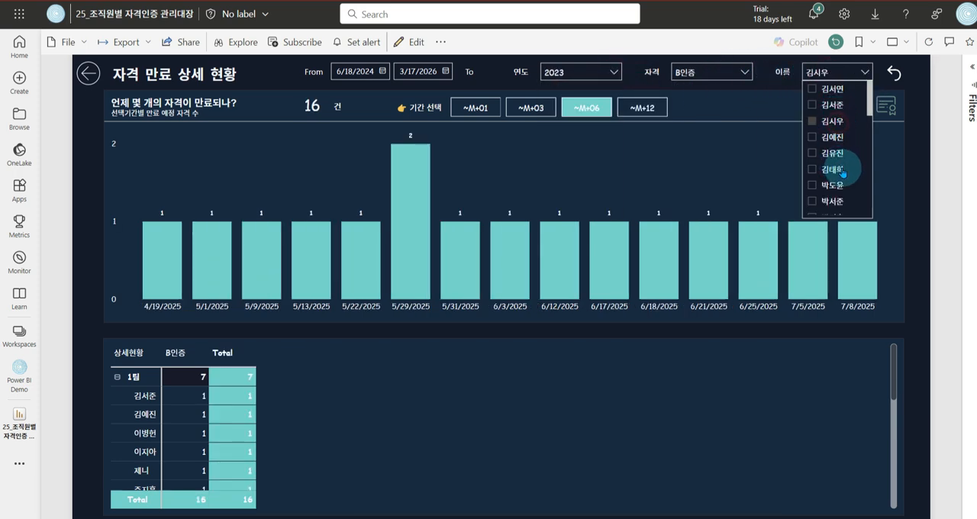
{"action": "left_click", "coordinate": [895, 74]}
{"action": "left_click", "coordinate": [894, 74]}
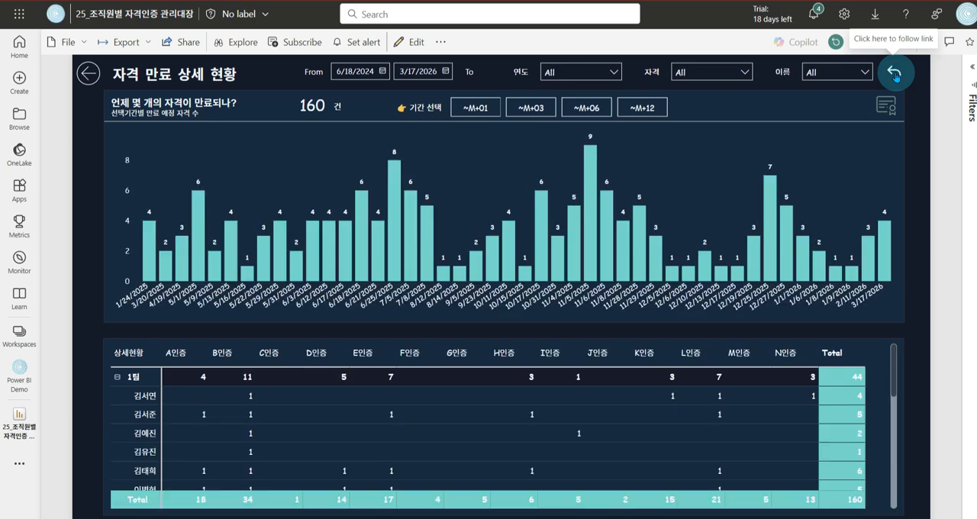
{"action": "mouse_move", "coordinate": [523, 48]}
{"action": "left_mouse_down"}
{"action": "mouse_move", "coordinate": [891, 86]}
{"action": "mouse_move", "coordinate": [890, 96]}
{"action": "left_mouse_up"}
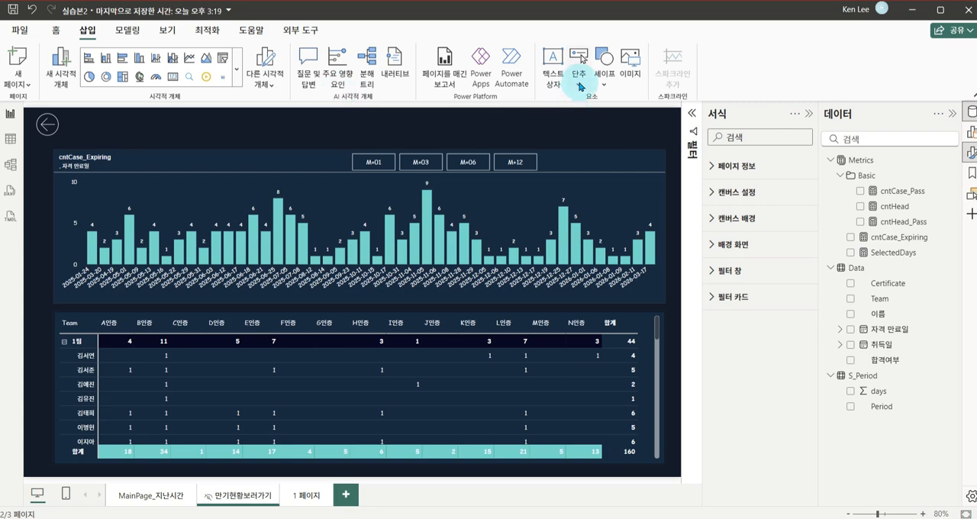
Back in Power BI Desktop, insert a 모든 슬라이서 지우기 button and place it above the chart, opposite the back button
{"action": "left_click", "coordinate": [579, 83]}
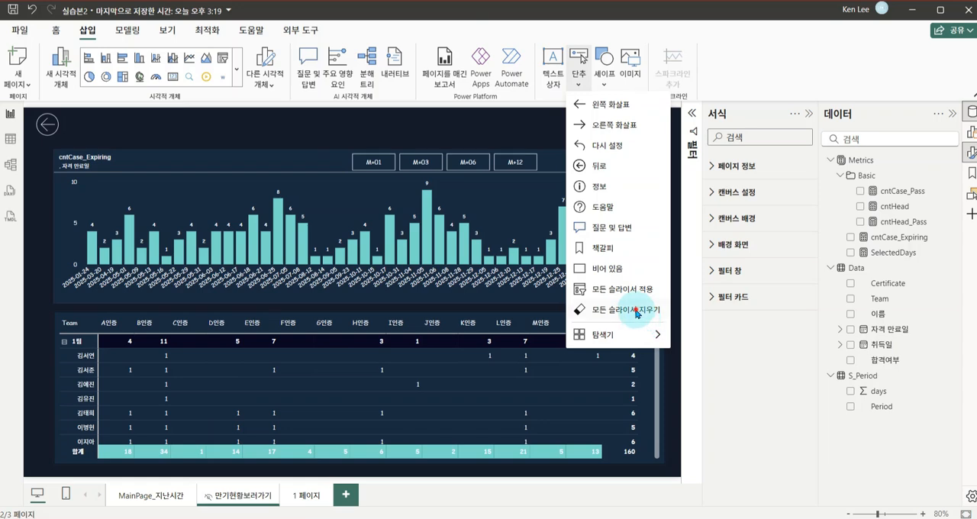
{"action": "left_click", "coordinate": [637, 310]}
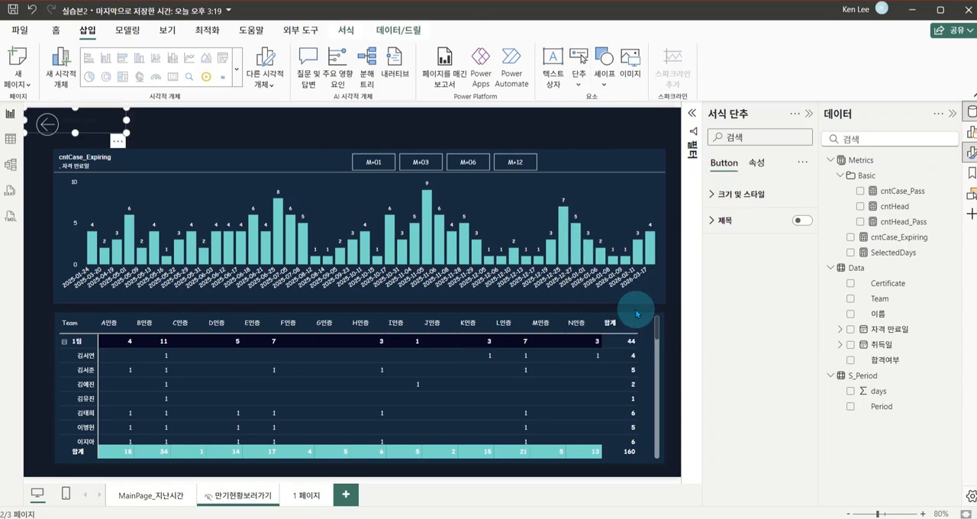
{"action": "left_click_drag", "start_coordinate": [506, 131], "coordinate": [645, 126]}
{"action": "left_click", "coordinate": [500, 125]}
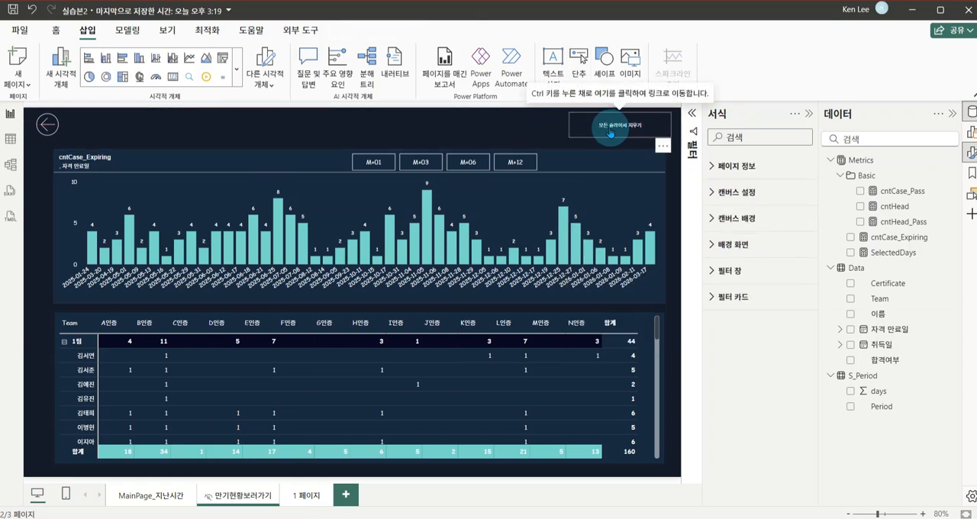
Show only an icon instead of text on the clear-all-slicers button and shrink the button into the page's corner
{"action": "left_click", "coordinate": [808, 113]}
{"action": "left_click", "coordinate": [678, 129]}
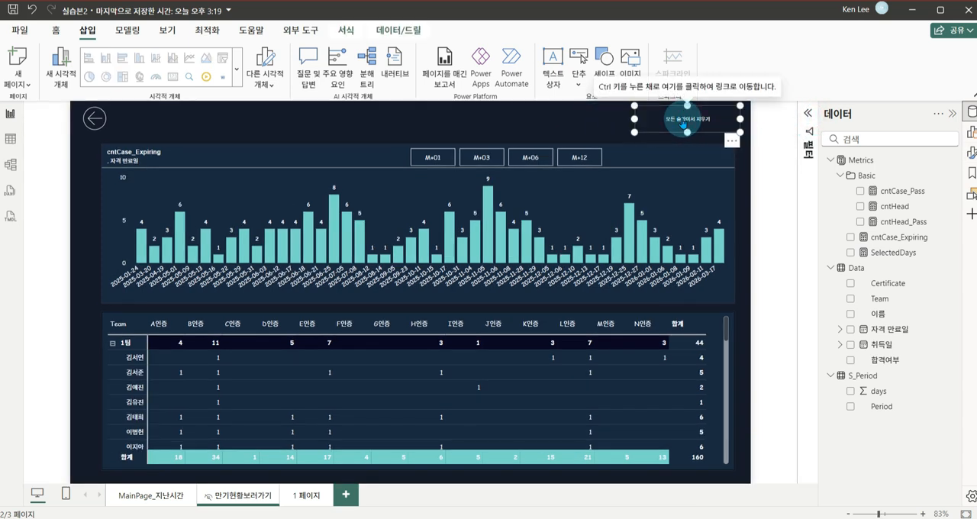
{"action": "left_click", "coordinate": [970, 152]}
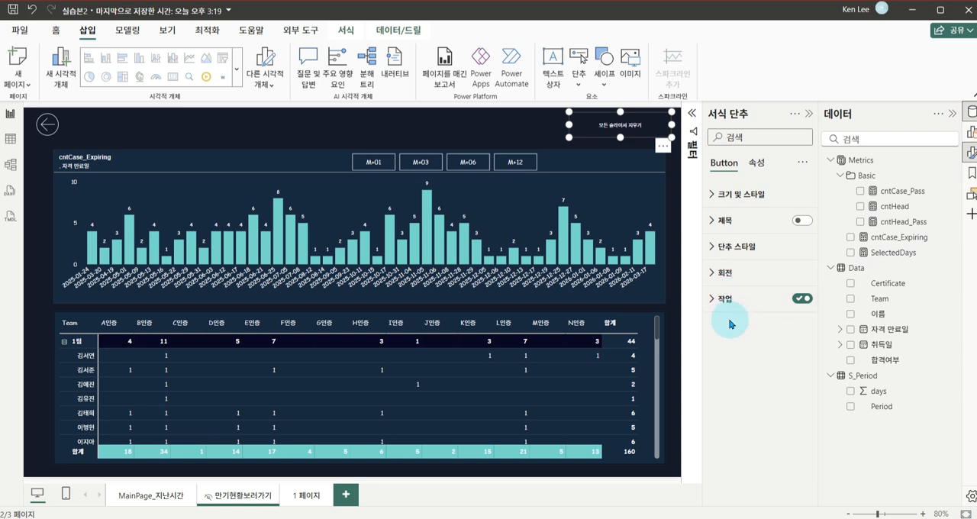
{"action": "left_click", "coordinate": [732, 259]}
{"action": "scroll", "coordinate": [795, 277], "scroll_direction": "down", "scroll_amount": 5}
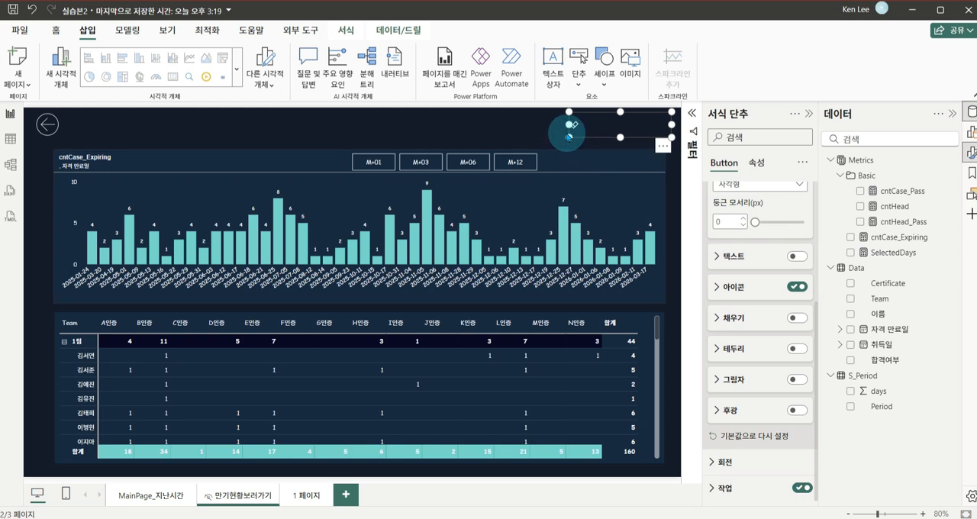
{"action": "left_click_drag", "start_coordinate": [571, 125], "coordinate": [644, 134]}
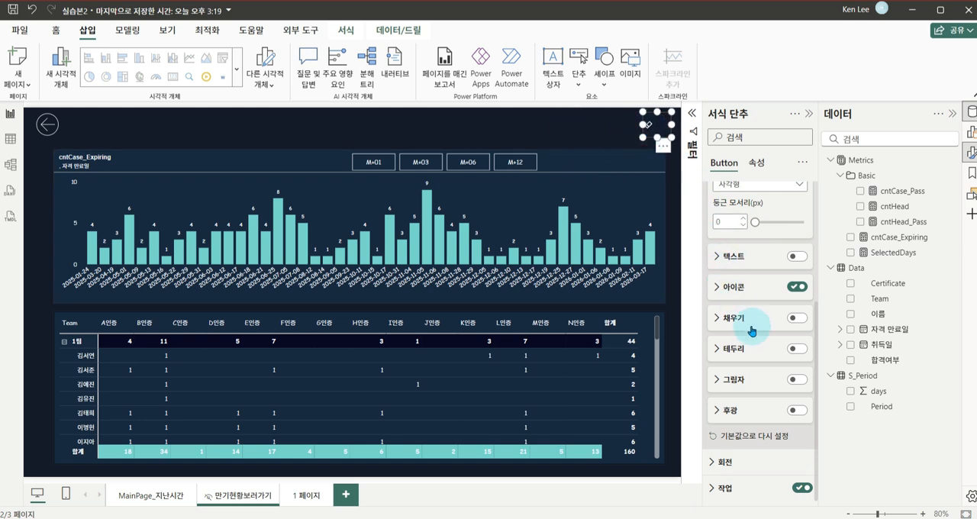
Change the clear-all-slicers button's icon type to 다시 설정 and set its icon size to 50
{"action": "left_click", "coordinate": [764, 287]}
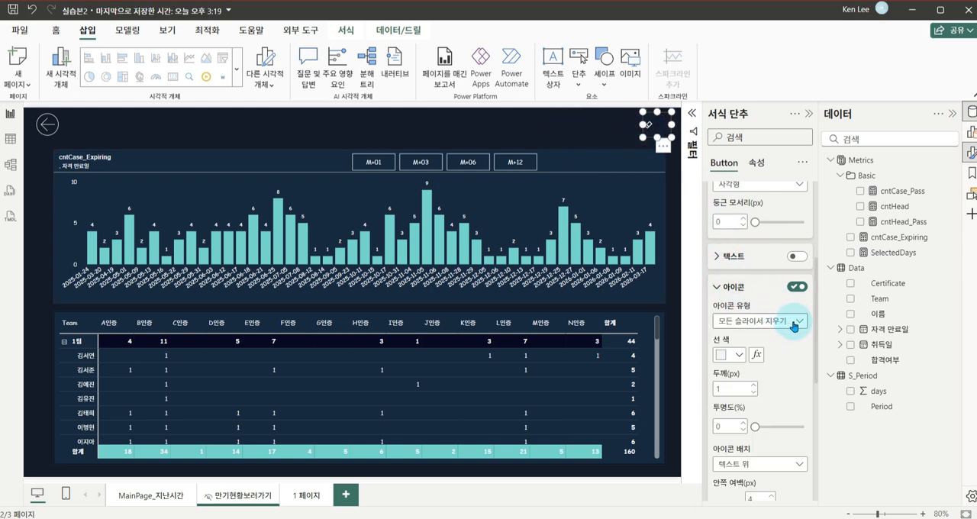
{"action": "left_click", "coordinate": [796, 323]}
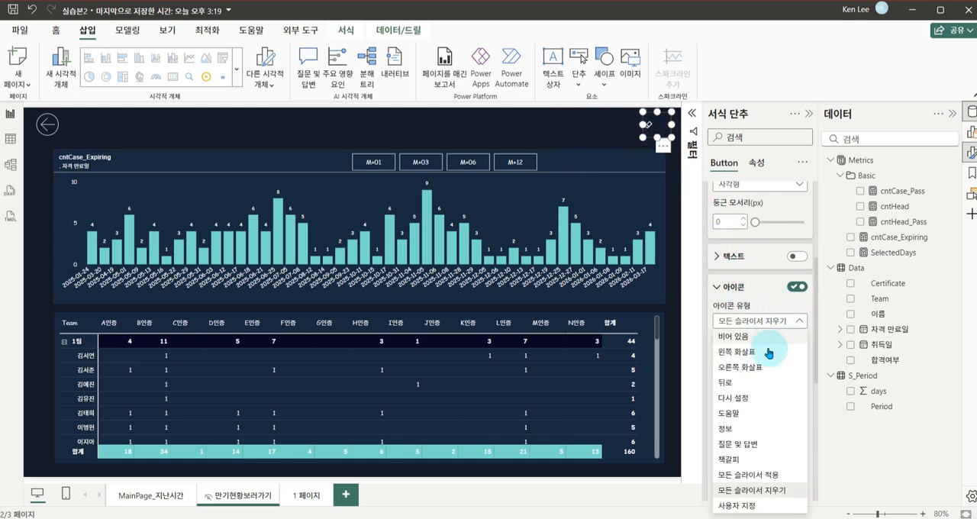
{"action": "left_click", "coordinate": [740, 401]}
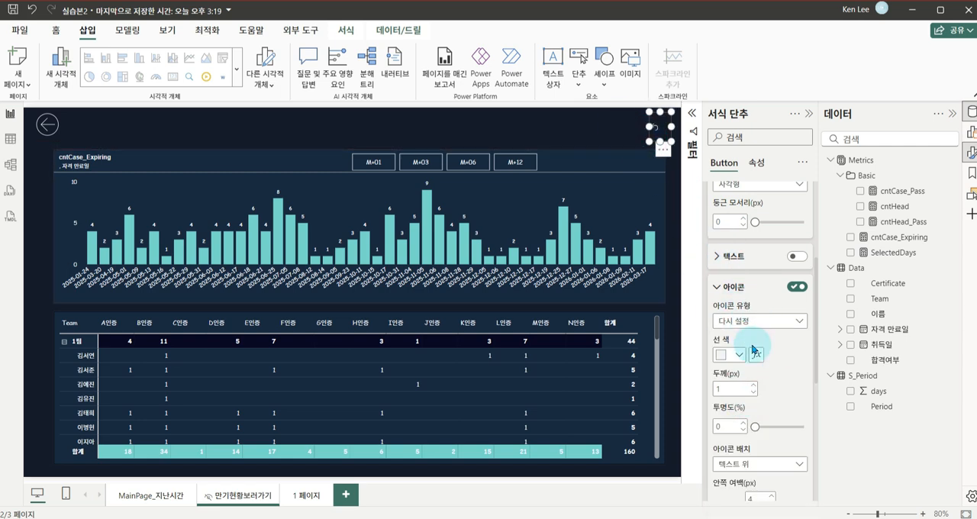
{"action": "scroll", "coordinate": [755, 359], "scroll_direction": "down", "scroll_amount": 3}
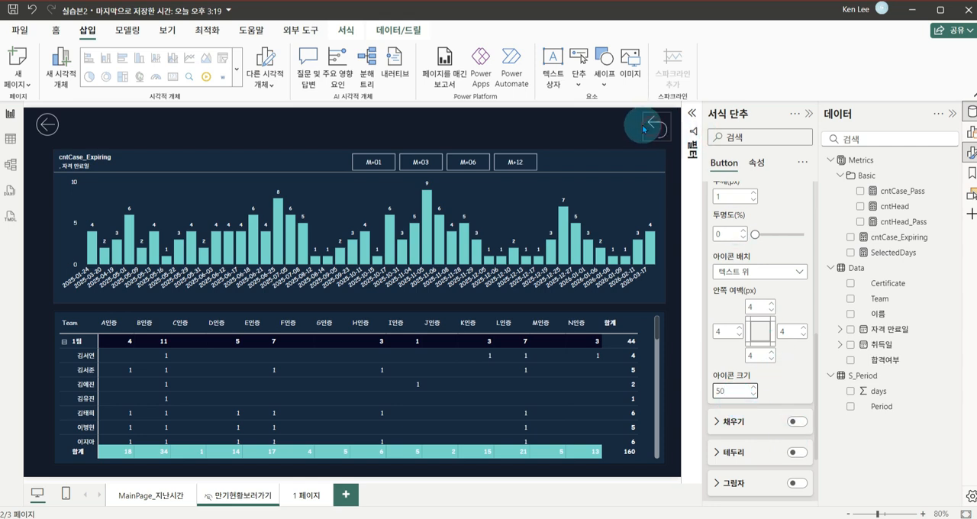
{"action": "left_click", "coordinate": [565, 130]}
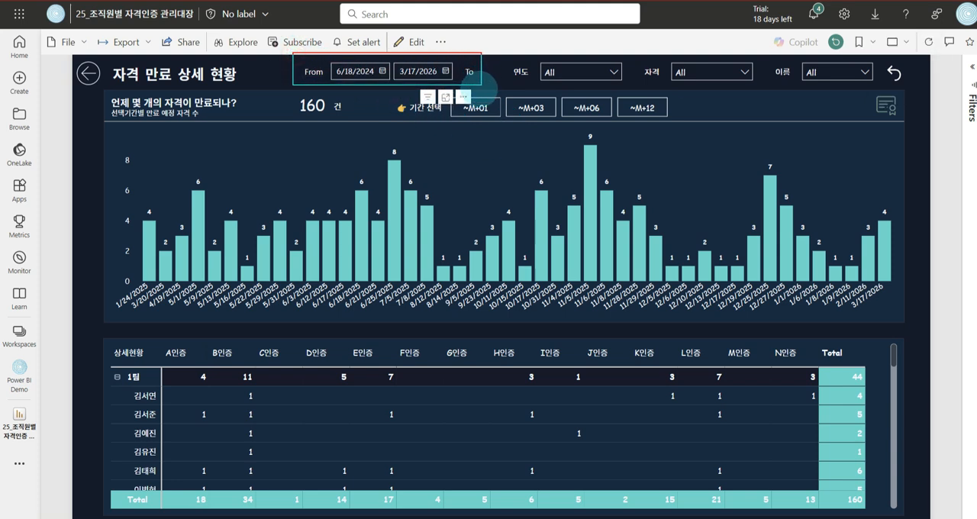
{"action": "left_click_drag", "start_coordinate": [475, 89], "coordinate": [475, 88]}
{"action": "mouse_move", "coordinate": [397, 82]}
{"action": "left_mouse_down"}
{"action": "mouse_move", "coordinate": [370, 86]}
{"action": "mouse_move", "coordinate": [412, 74]}
{"action": "mouse_move", "coordinate": [387, 86]}
{"action": "left_mouse_up"}
{"action": "mouse_move", "coordinate": [298, 119]}
{"action": "left_mouse_down"}
{"action": "mouse_move", "coordinate": [334, 125]}
{"action": "mouse_move", "coordinate": [322, 133]}
{"action": "left_mouse_up"}
{"action": "left_click_drag", "start_coordinate": [358, 93], "coordinate": [375, 94]}
{"action": "left_click_drag", "start_coordinate": [296, 70], "coordinate": [288, 97]}
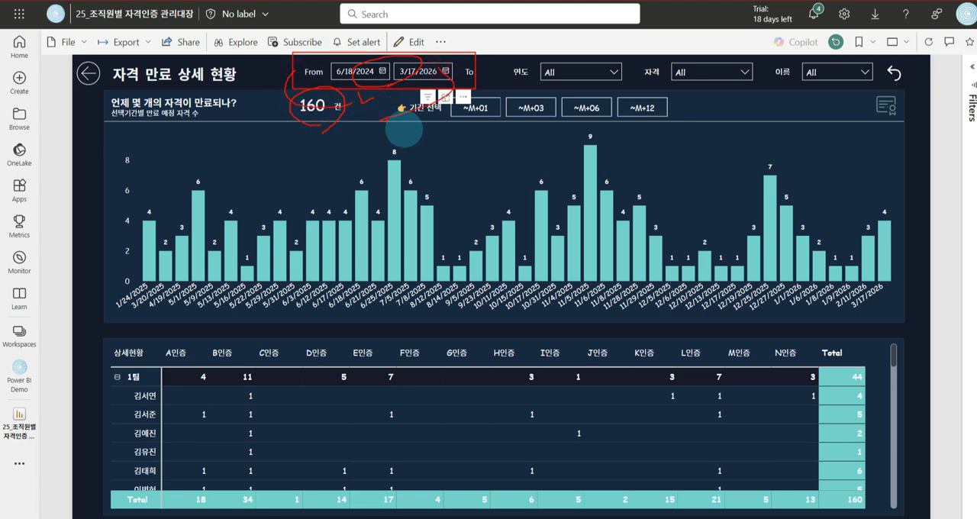
{"action": "key", "text": "Escape"}
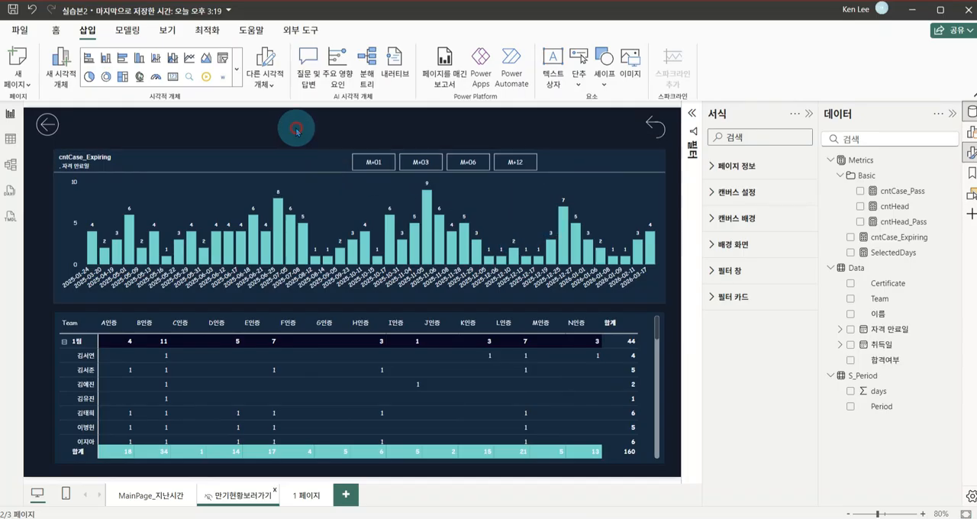
Add a slicer for the 자격 만료일 field and fit it into the empty band above the chart, between the two buttons
{"action": "left_click", "coordinate": [56, 31]}
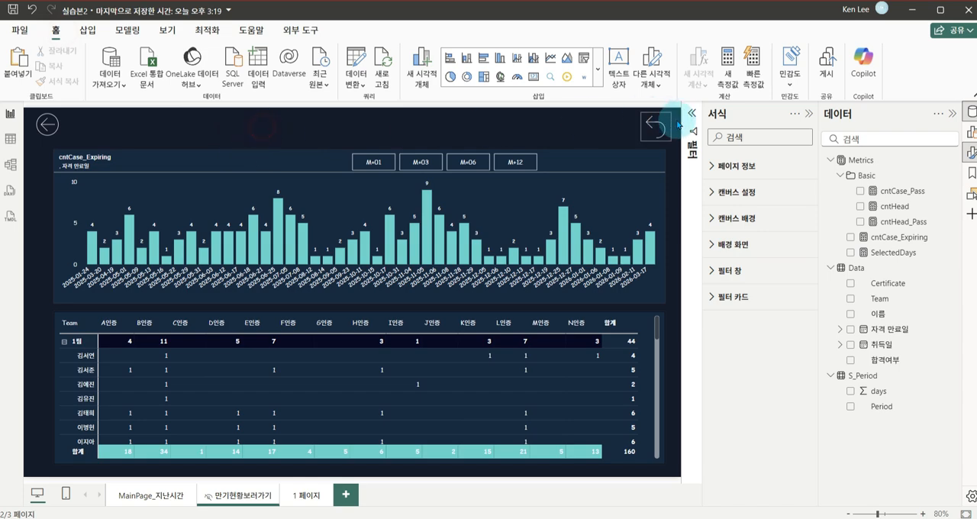
{"action": "left_click", "coordinate": [807, 115]}
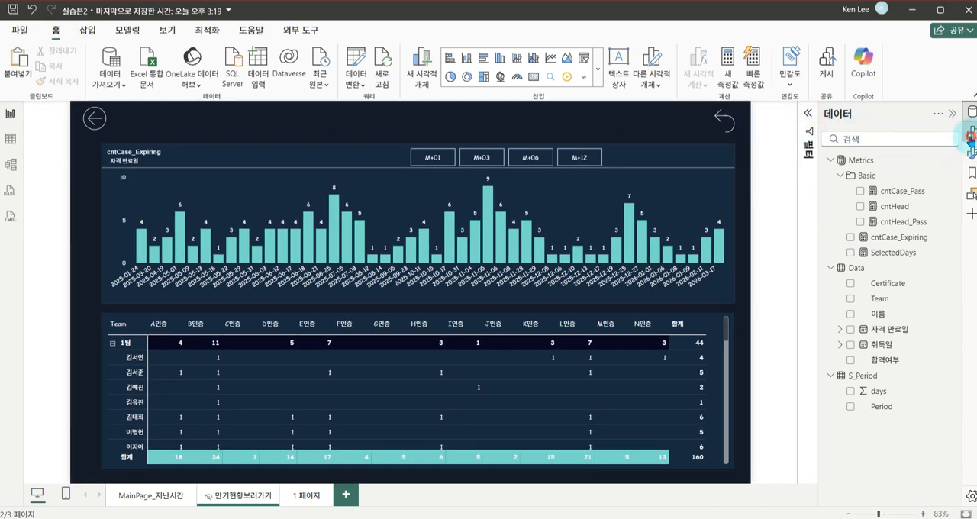
{"action": "left_click", "coordinate": [970, 138]}
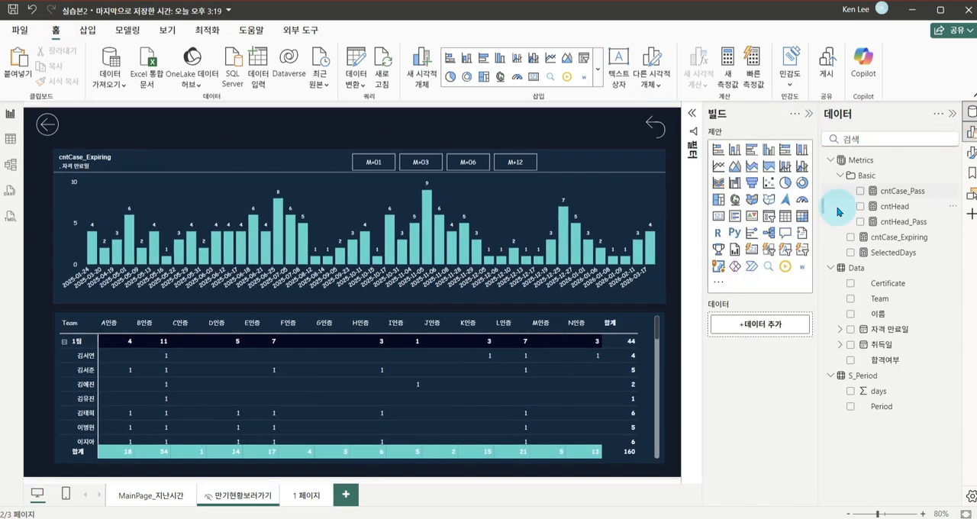
{"action": "left_click", "coordinate": [725, 207]}
{"action": "left_click_drag", "start_coordinate": [175, 239], "coordinate": [347, 141]}
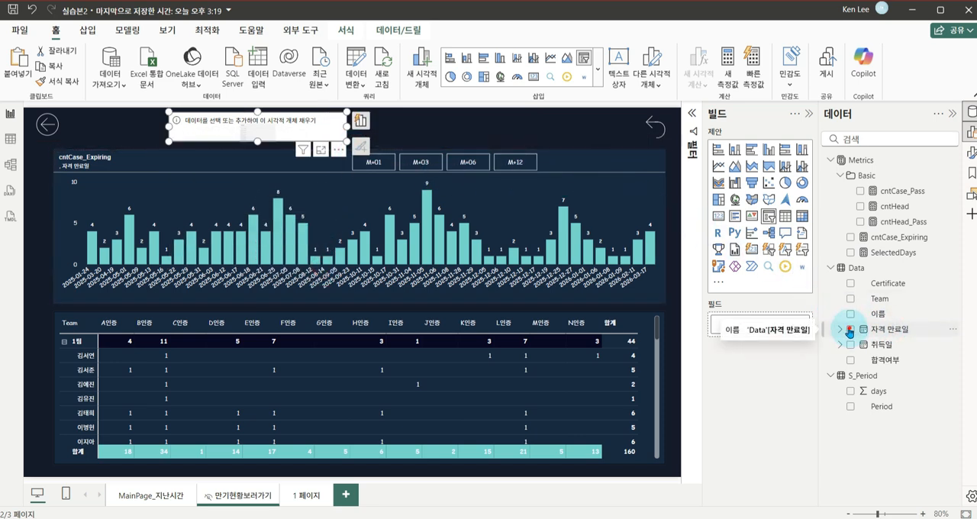
{"action": "left_click", "coordinate": [849, 330]}
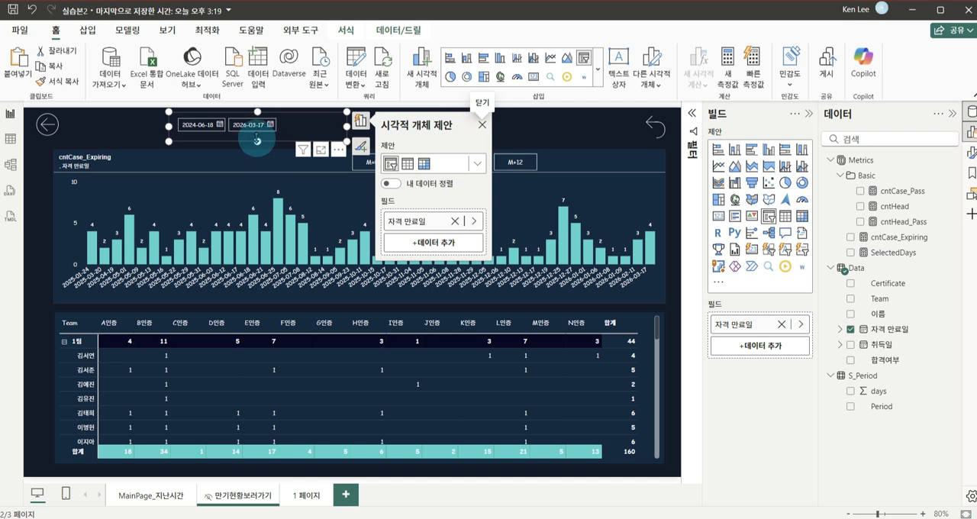
{"action": "mouse_move", "coordinate": [258, 141]}
{"action": "left_mouse_down"}
{"action": "mouse_move", "coordinate": [257, 191]}
{"action": "mouse_move", "coordinate": [256, 142]}
{"action": "left_mouse_up"}
{"action": "left_click_drag", "start_coordinate": [348, 126], "coordinate": [304, 157]}
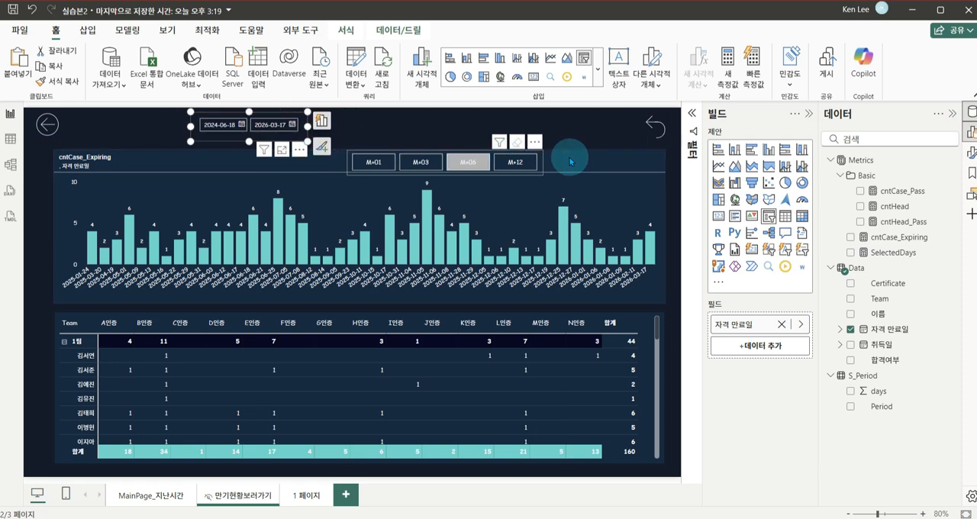
Turn off the slider and the slicer header of the 자격 만료일 slicer and shift it slightly away from the back button
{"action": "left_click", "coordinate": [971, 152]}
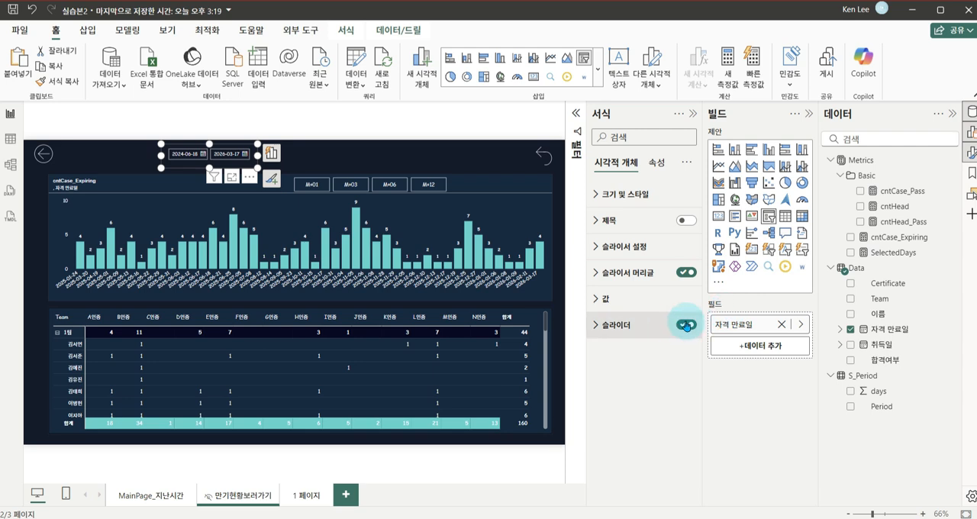
{"action": "left_click", "coordinate": [686, 326]}
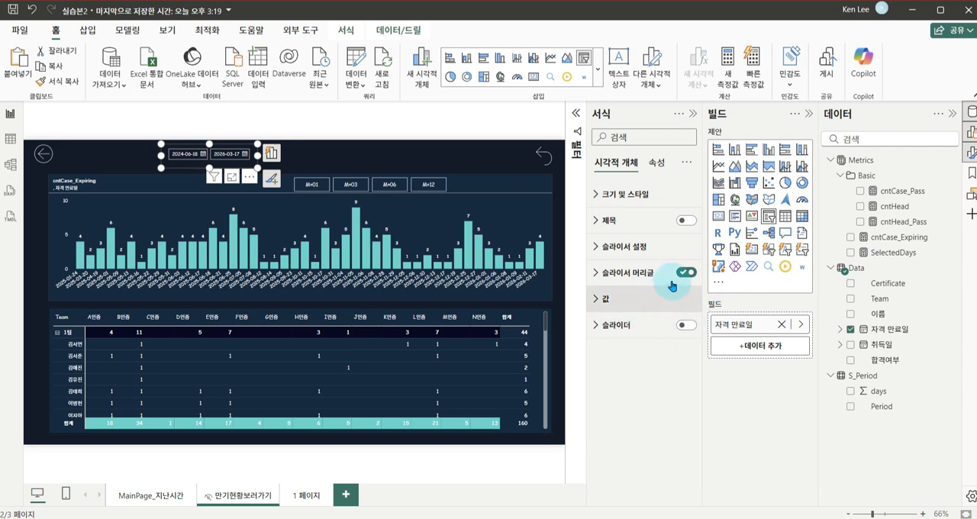
{"action": "left_click", "coordinate": [686, 273]}
{"action": "left_click_drag", "start_coordinate": [251, 179], "coordinate": [258, 179]}
{"action": "left_click", "coordinate": [379, 144]}
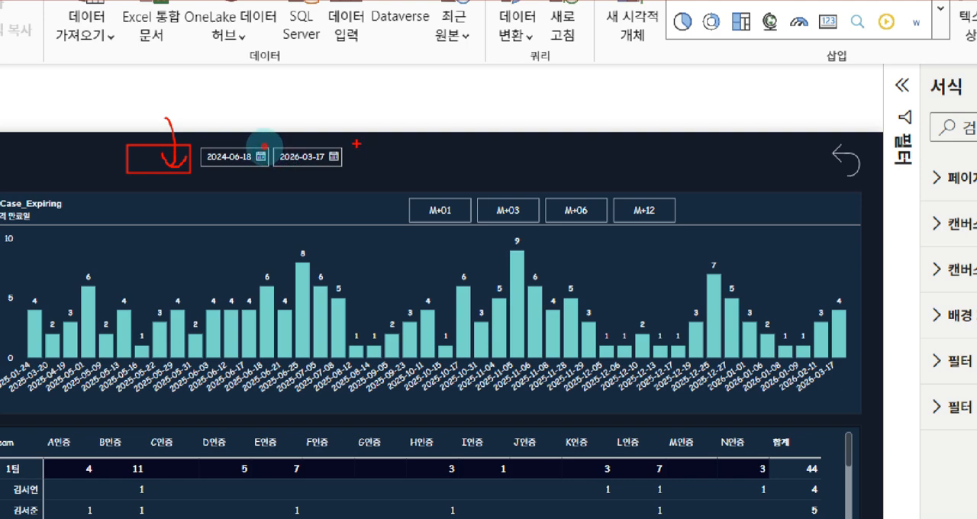
{"action": "left_click_drag", "start_coordinate": [357, 144], "coordinate": [408, 166]}
{"action": "left_click_drag", "start_coordinate": [160, 170], "coordinate": [185, 159]}
{"action": "left_click_drag", "start_coordinate": [420, 166], "coordinate": [393, 174]}
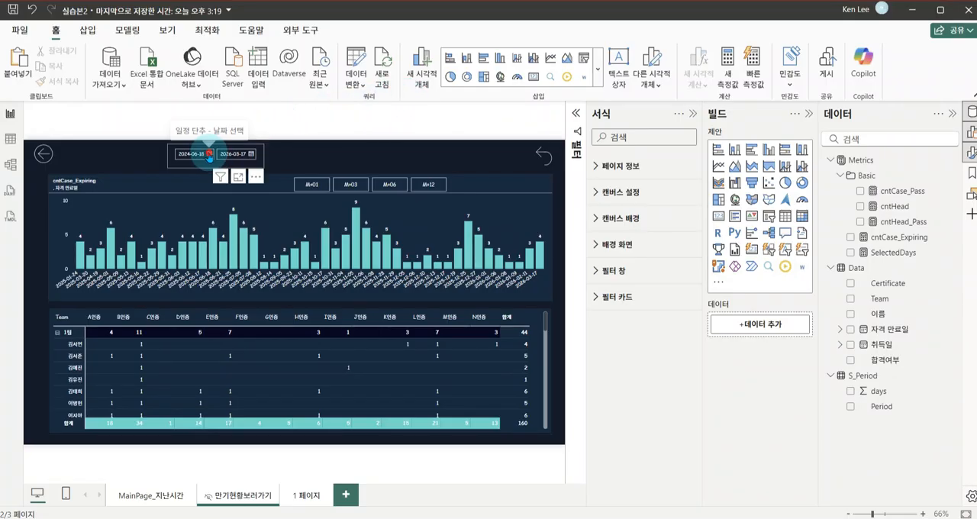
Check the start date calendar of the 자격 만료일 slicer and test the M+03 period filter by switching it on and off
{"action": "left_click", "coordinate": [205, 153]}
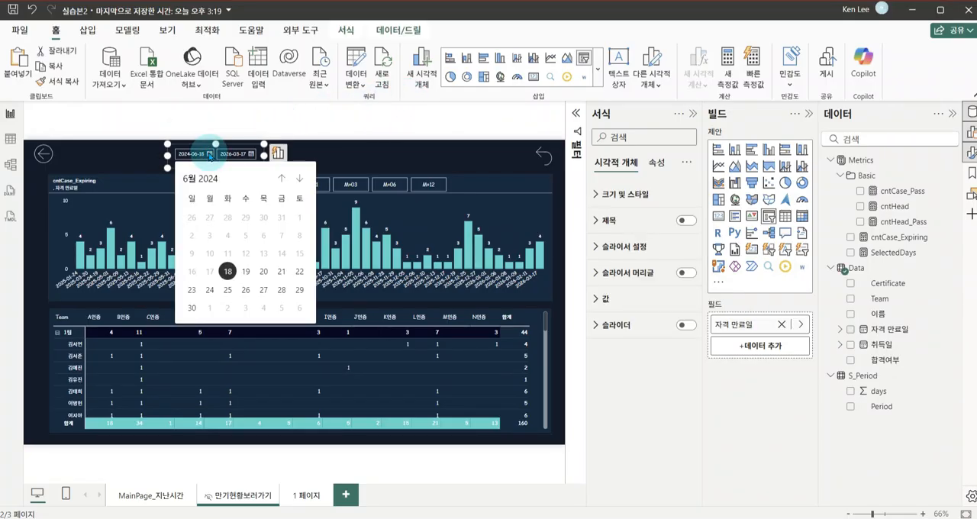
{"action": "left_click", "coordinate": [384, 148]}
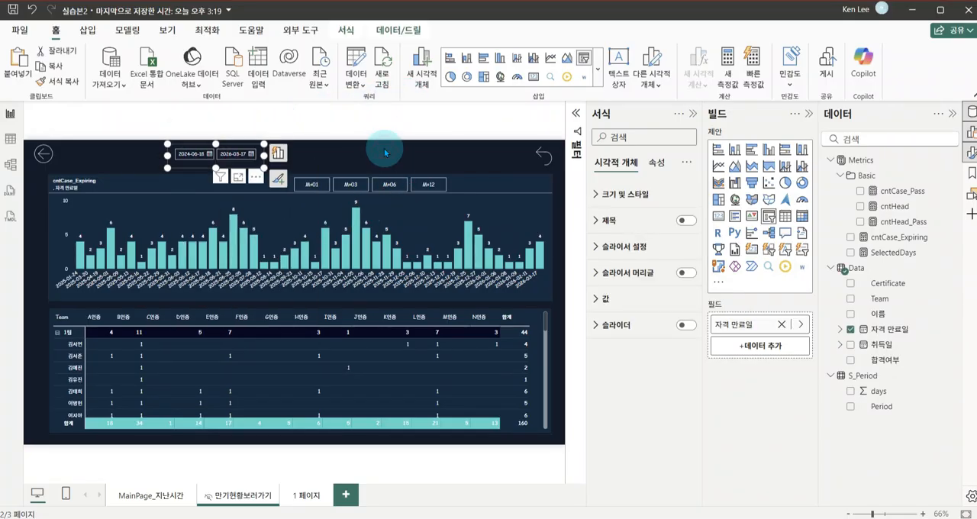
{"action": "left_click", "coordinate": [350, 186]}
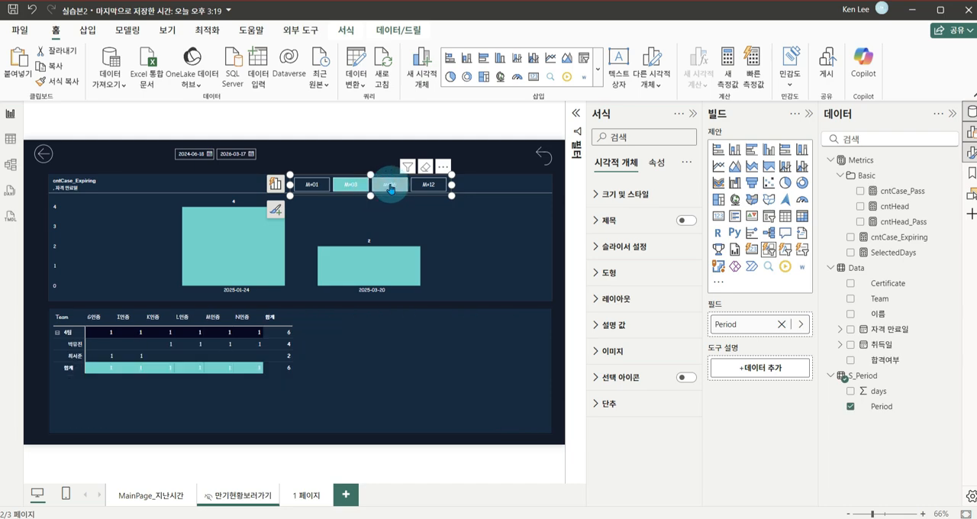
{"action": "left_click", "coordinate": [312, 155]}
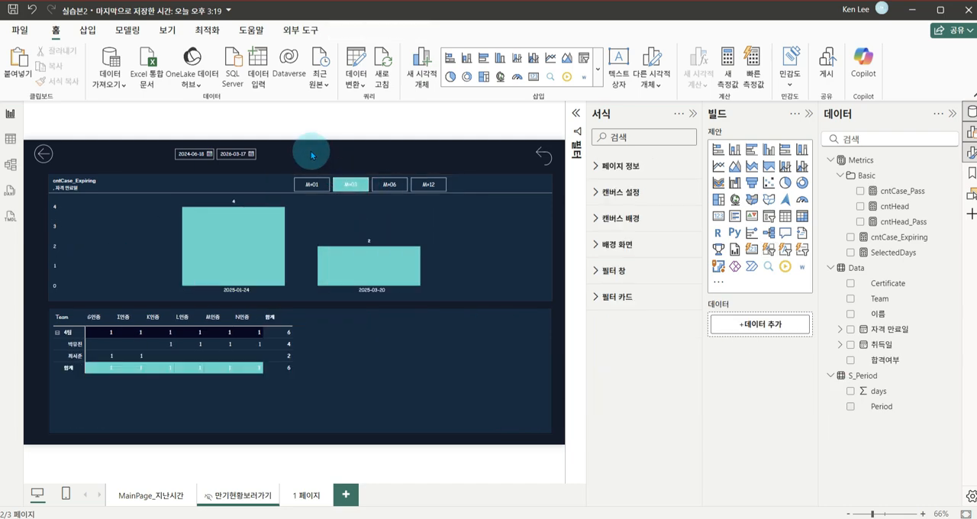
{"action": "left_click", "coordinate": [350, 185]}
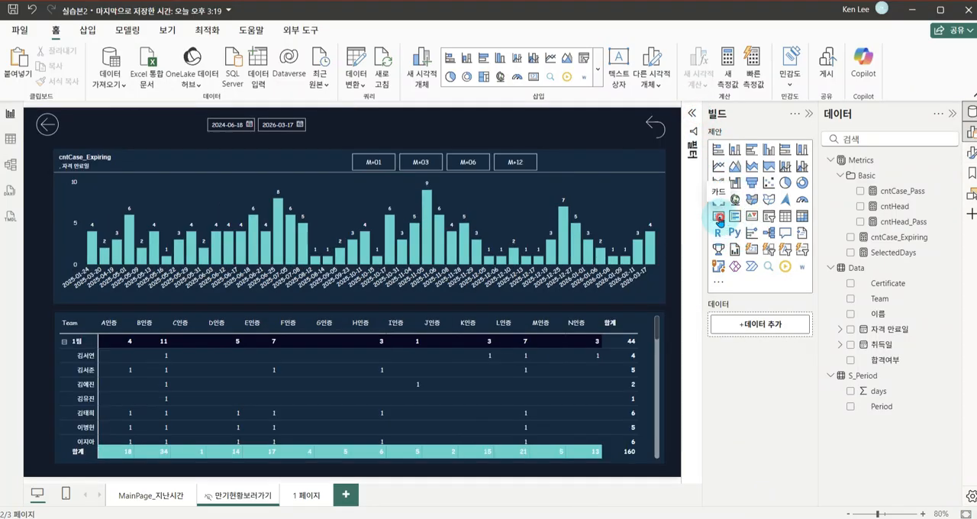
Add a card showing the cntCase_Expiring measure and fit it into the chart's header band, before the M+01 button
{"action": "left_click", "coordinate": [718, 218]}
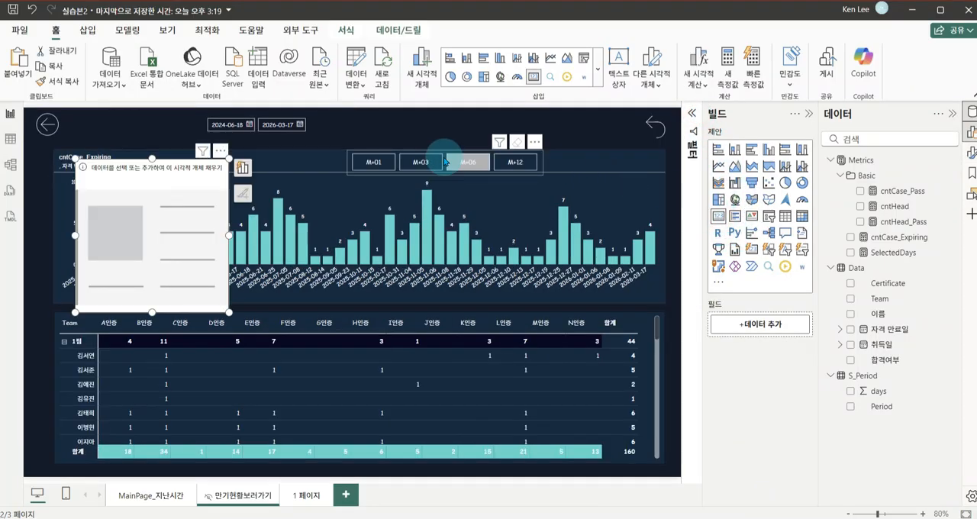
{"action": "left_click_drag", "start_coordinate": [192, 212], "coordinate": [278, 203]}
{"action": "left_click_drag", "start_coordinate": [316, 294], "coordinate": [280, 163]}
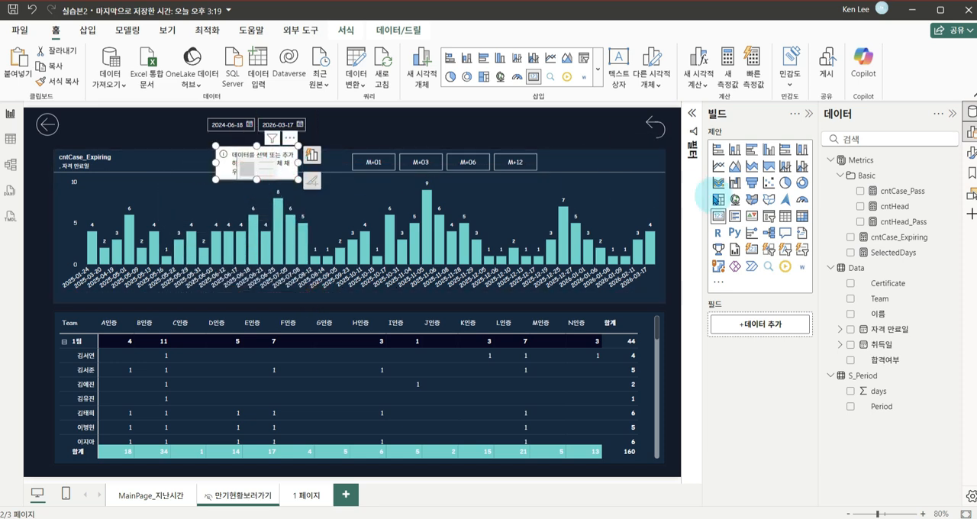
{"action": "left_click", "coordinate": [850, 238]}
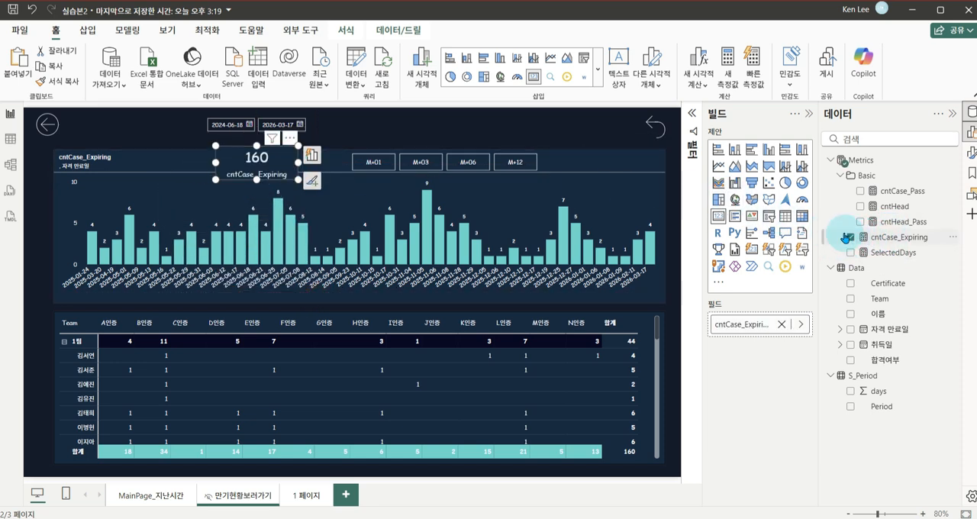
{"action": "left_click", "coordinate": [271, 162]}
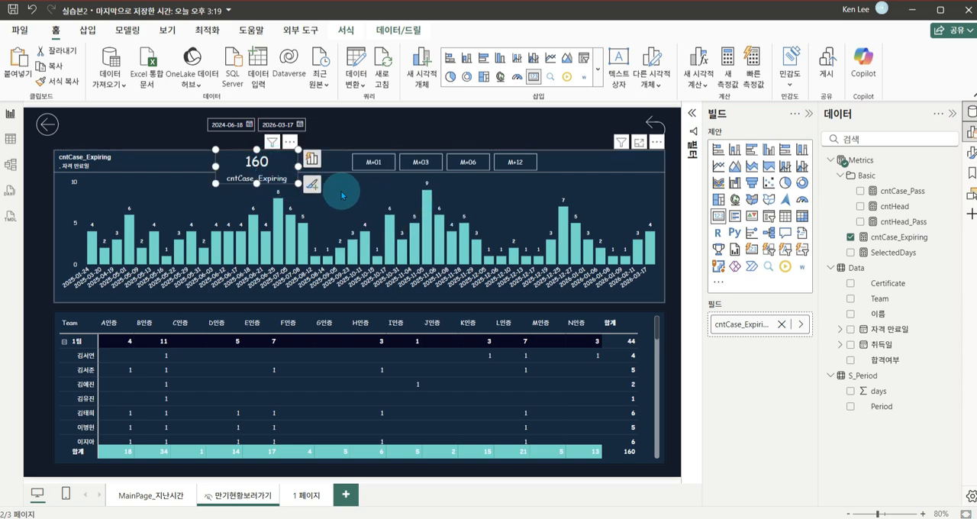
Turn off the category label and the background of the cntCase_Expiring card
{"action": "left_click", "coordinate": [312, 184]}
{"action": "left_click", "coordinate": [361, 250]}
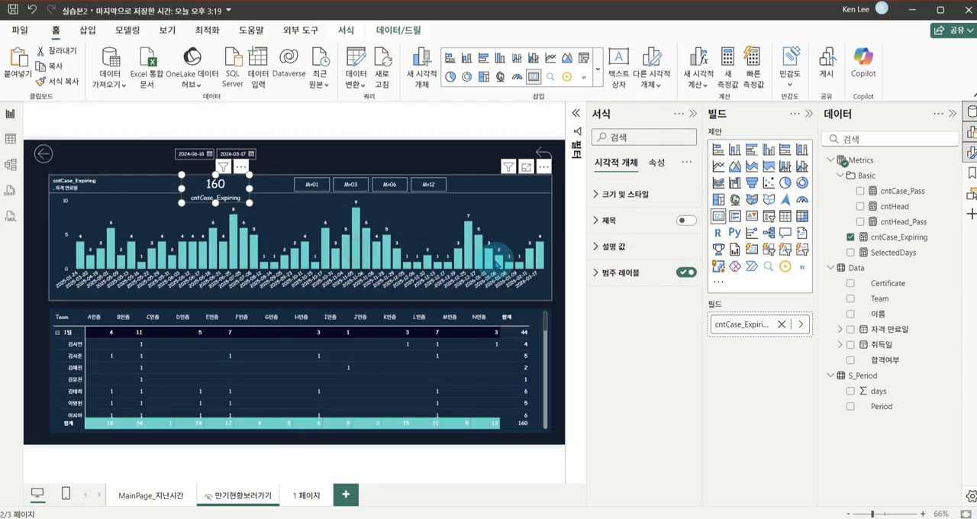
{"action": "left_click", "coordinate": [686, 273]}
{"action": "left_click", "coordinate": [671, 194]}
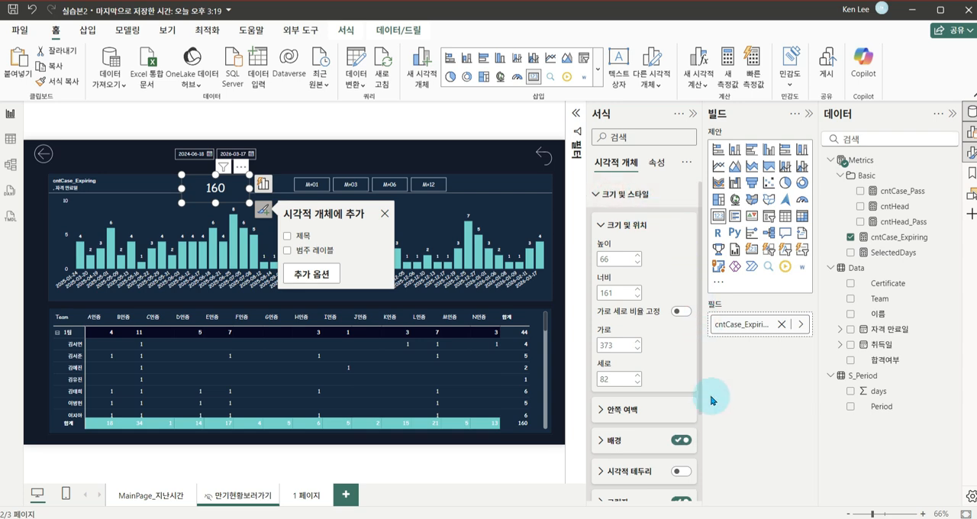
{"action": "left_click", "coordinate": [682, 440]}
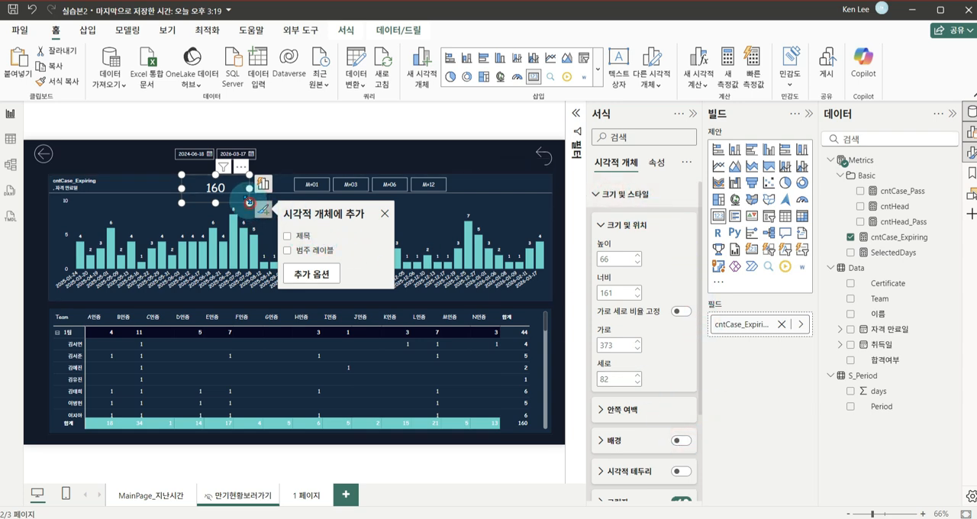
Shrink the card to about 145 wide and 50 high, shift it slightly left, and turn off its shadow
{"action": "left_click", "coordinate": [245, 200]}
{"action": "left_click", "coordinate": [239, 196]}
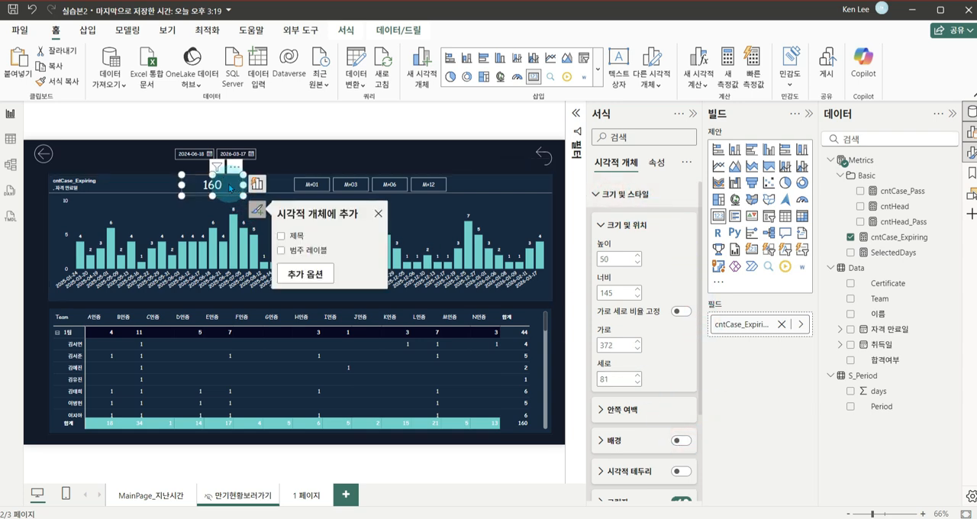
{"action": "left_click", "coordinate": [298, 160]}
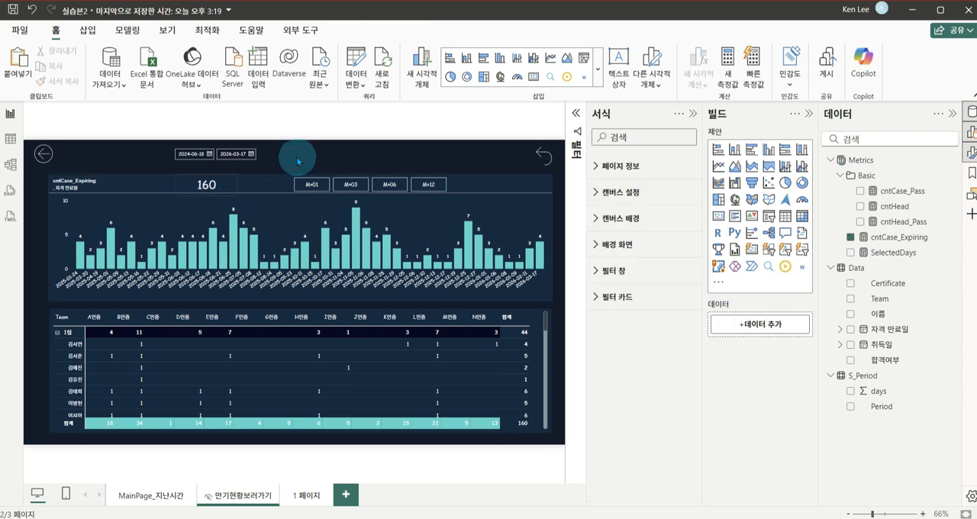
{"action": "left_click", "coordinate": [218, 183]}
{"action": "left_click", "coordinate": [612, 226]}
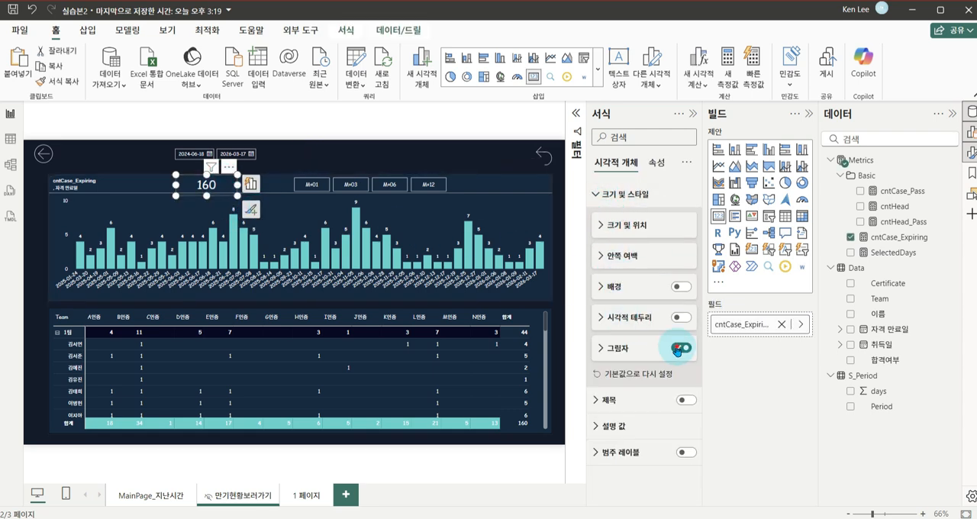
{"action": "left_click", "coordinate": [299, 147]}
{"action": "left_click", "coordinate": [693, 113]}
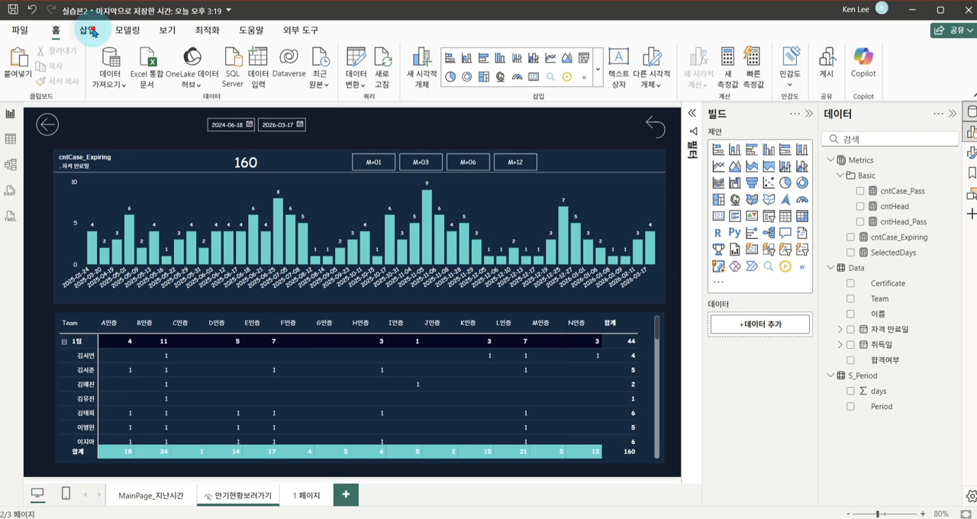
Insert a rectangle shape and shrink it to about 101 by 40 between the card and the M+01 button
{"action": "left_click", "coordinate": [90, 31]}
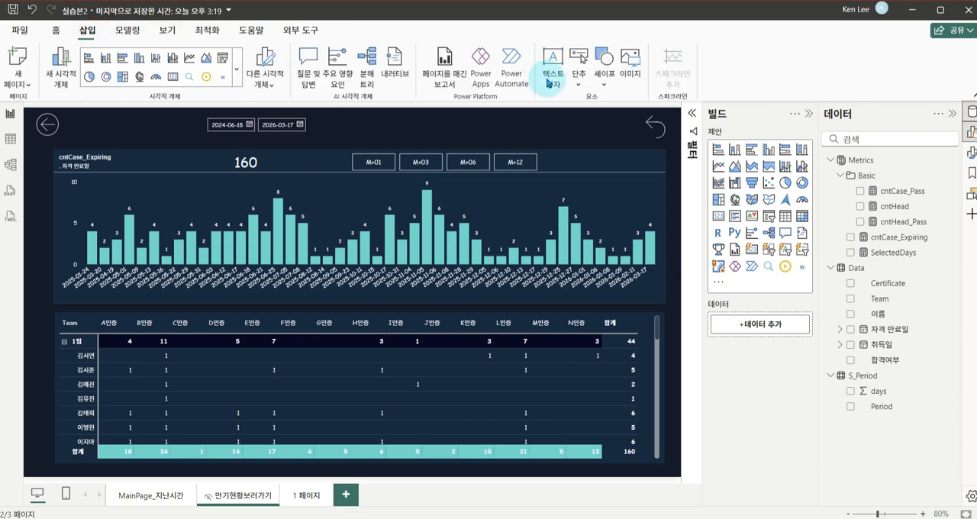
{"action": "left_click", "coordinate": [575, 80]}
{"action": "left_click", "coordinate": [604, 77]}
{"action": "left_click", "coordinate": [619, 128]}
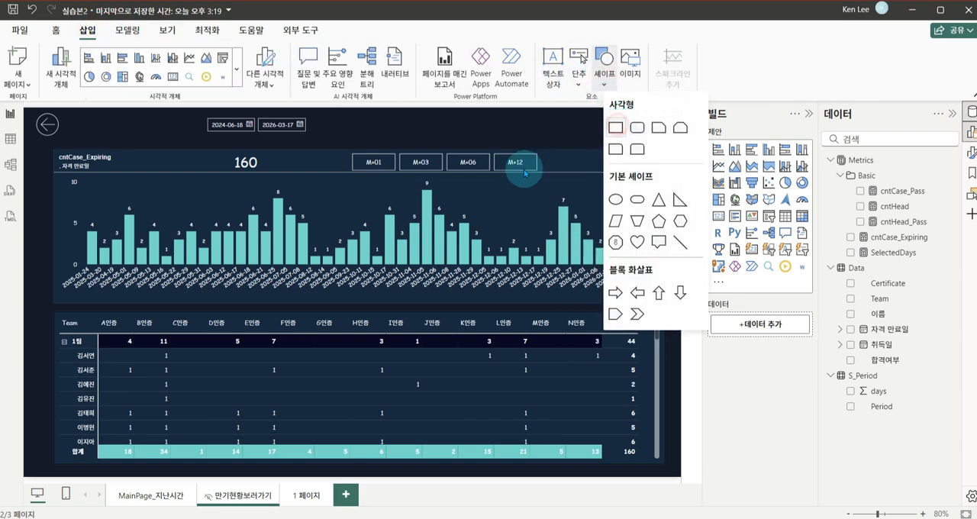
{"action": "left_click_drag", "start_coordinate": [155, 216], "coordinate": [334, 207]}
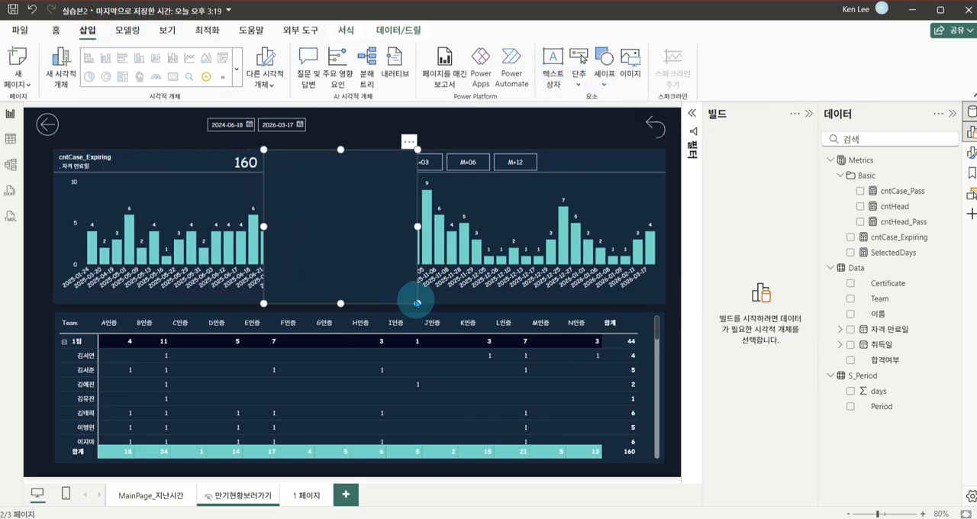
{"action": "left_click", "coordinate": [417, 300]}
{"action": "left_click_drag", "start_coordinate": [377, 258], "coordinate": [312, 168]}
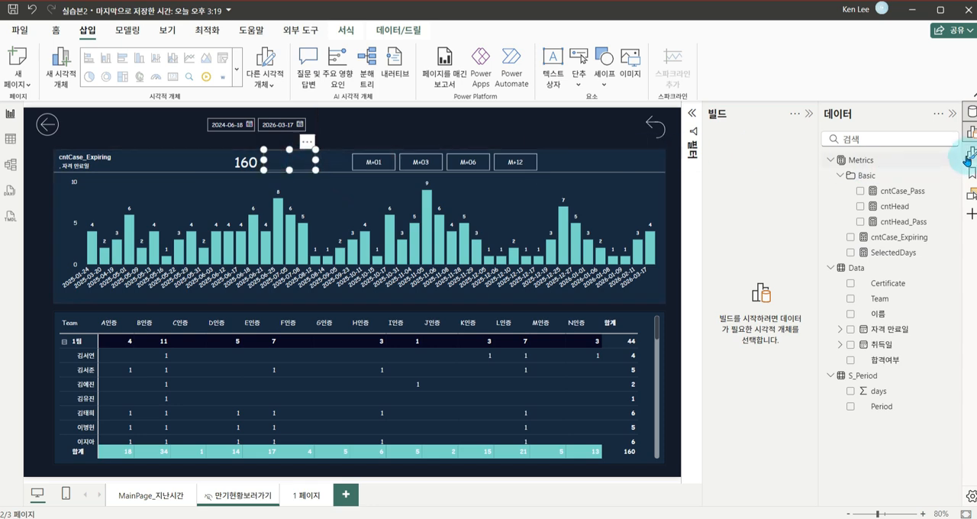
Turn on the rectangle's text, enter 건, and set its font color to white
{"action": "left_click", "coordinate": [967, 154]}
{"action": "left_click", "coordinate": [618, 246]}
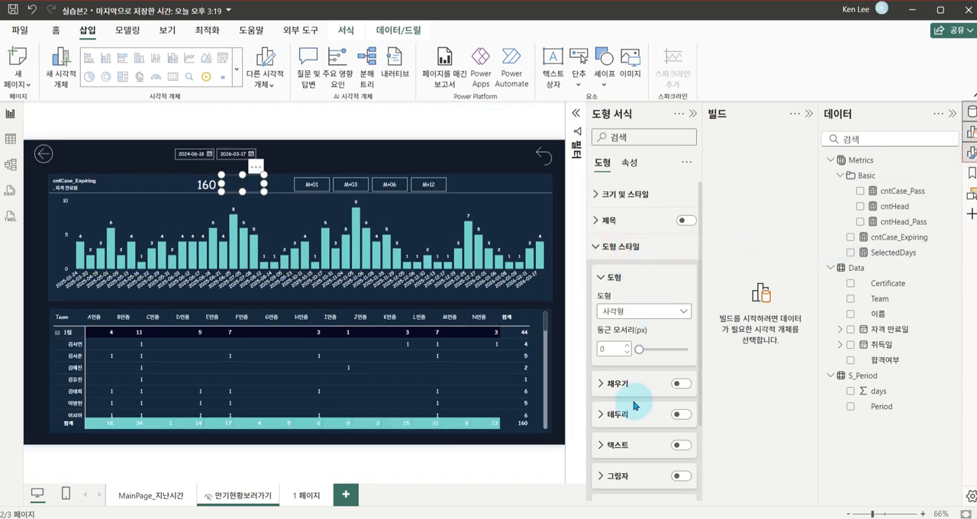
{"action": "left_click", "coordinate": [643, 446]}
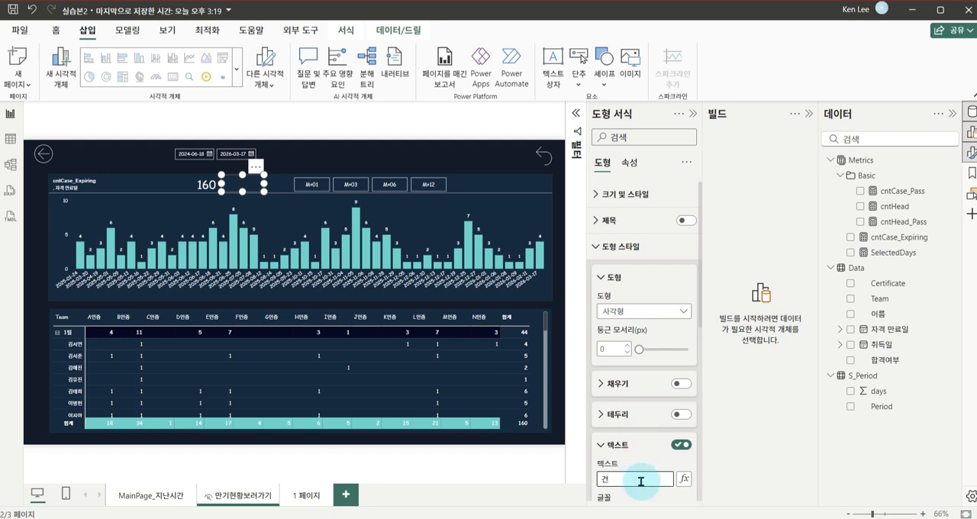
{"action": "scroll", "coordinate": [650, 403], "scroll_direction": "down", "scroll_amount": 3}
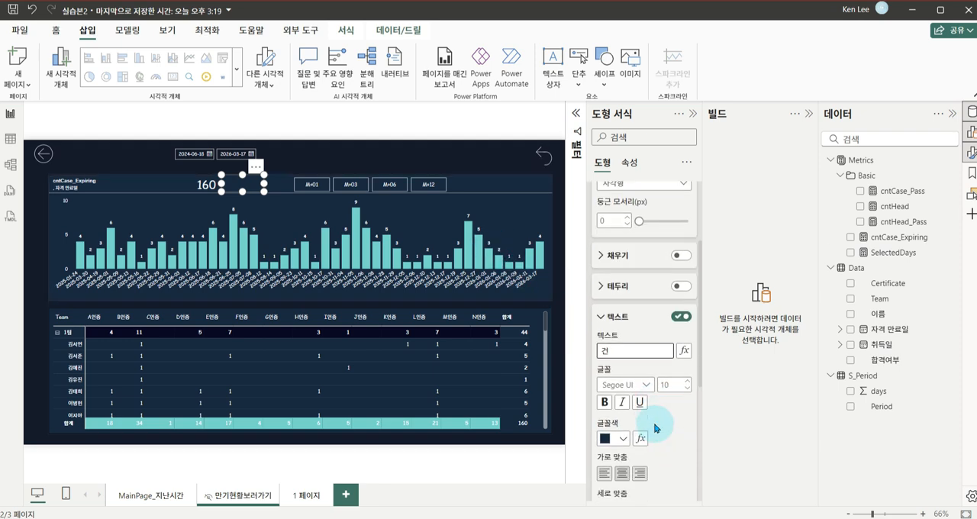
{"action": "left_click", "coordinate": [617, 445]}
{"action": "left_click", "coordinate": [630, 384]}
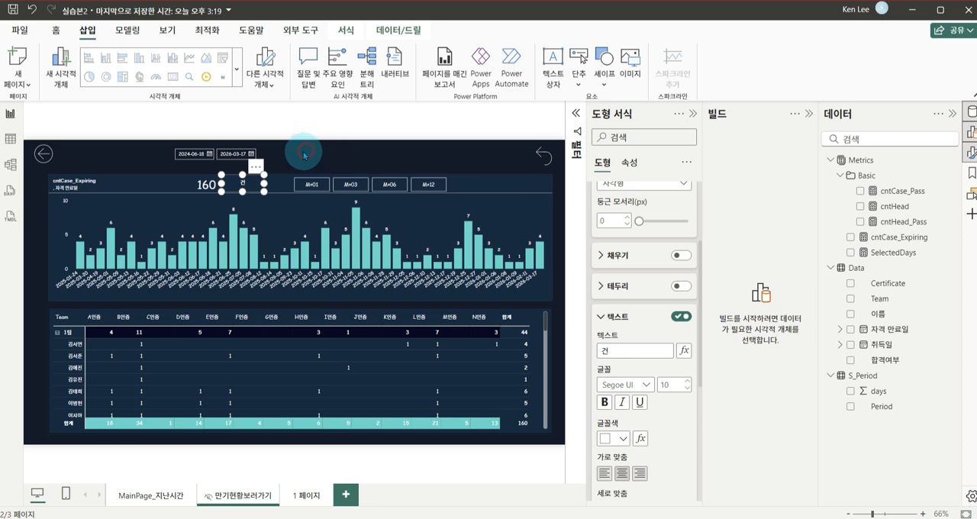
{"action": "left_click", "coordinate": [304, 155]}
Move the 건 shape closer to the card value and turn off its background
{"action": "left_click", "coordinate": [246, 185]}
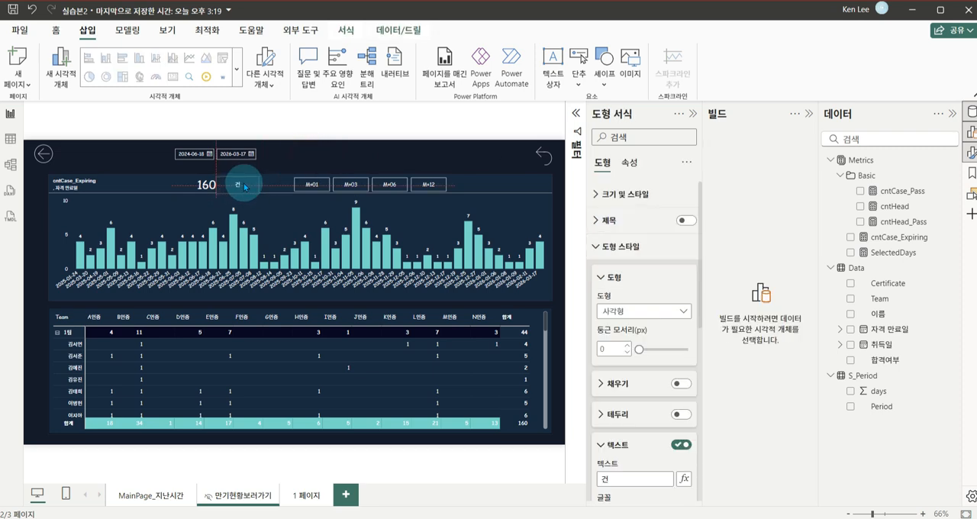
{"action": "left_click", "coordinate": [607, 247]}
{"action": "left_click", "coordinate": [615, 194]}
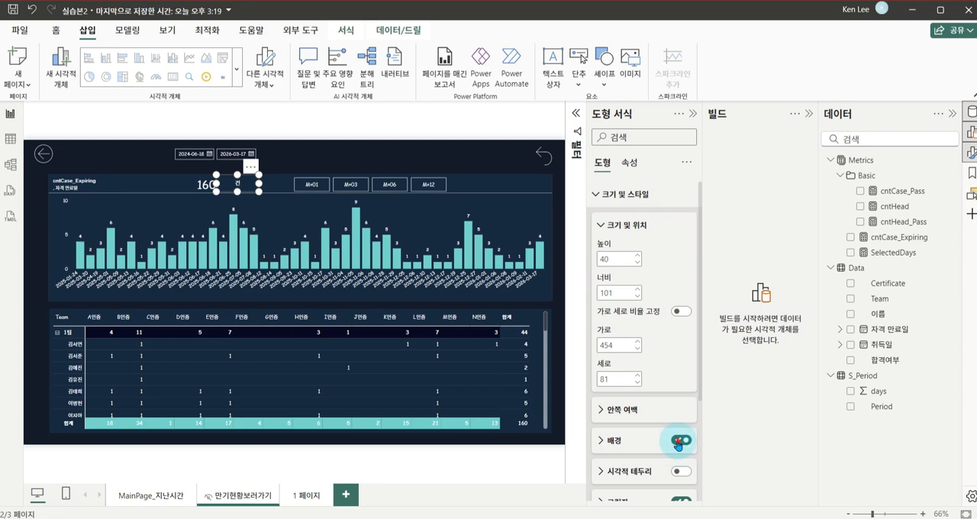
{"action": "left_click", "coordinate": [678, 441]}
{"action": "left_click", "coordinate": [811, 113]}
{"action": "left_click", "coordinate": [803, 113]}
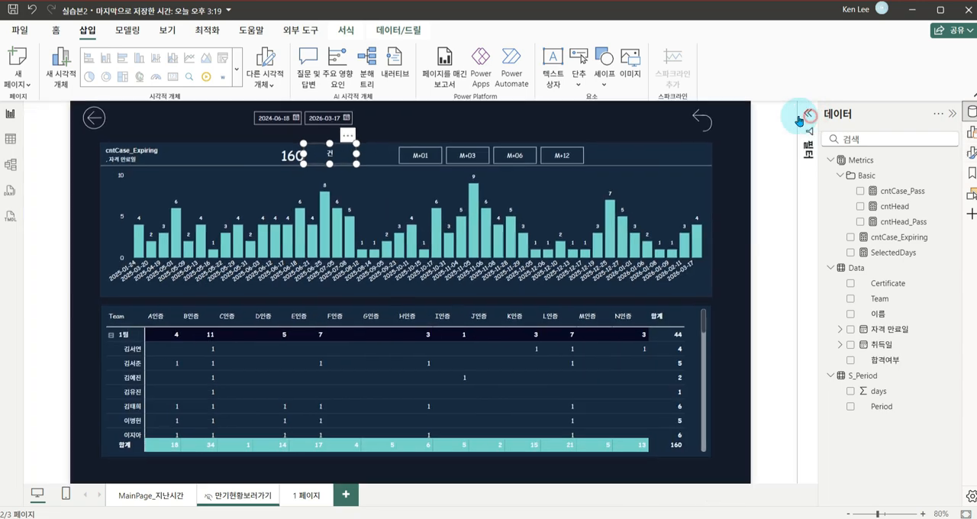
Nudge the cntCase_Expiring card up slightly so its value lines up with the 건 text
{"action": "left_click", "coordinate": [296, 157]}
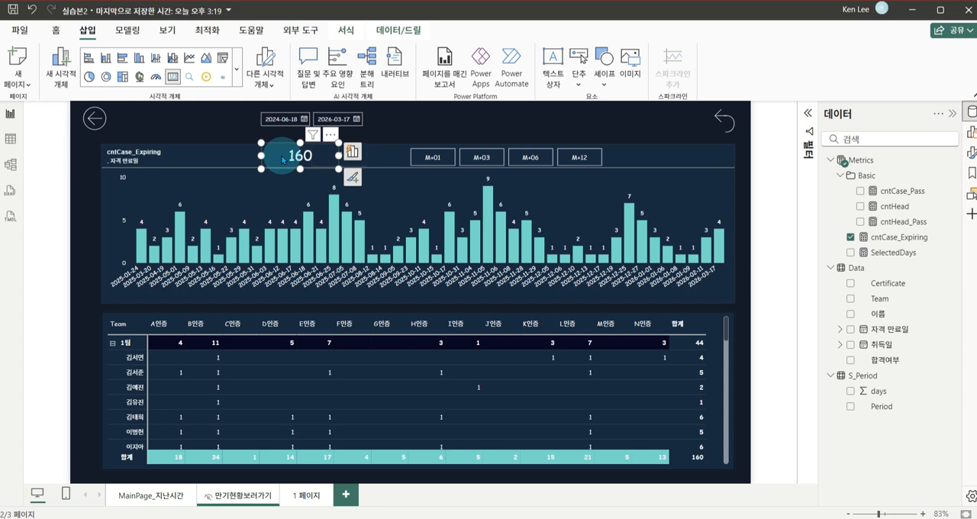
{"action": "left_click", "coordinate": [439, 129]}
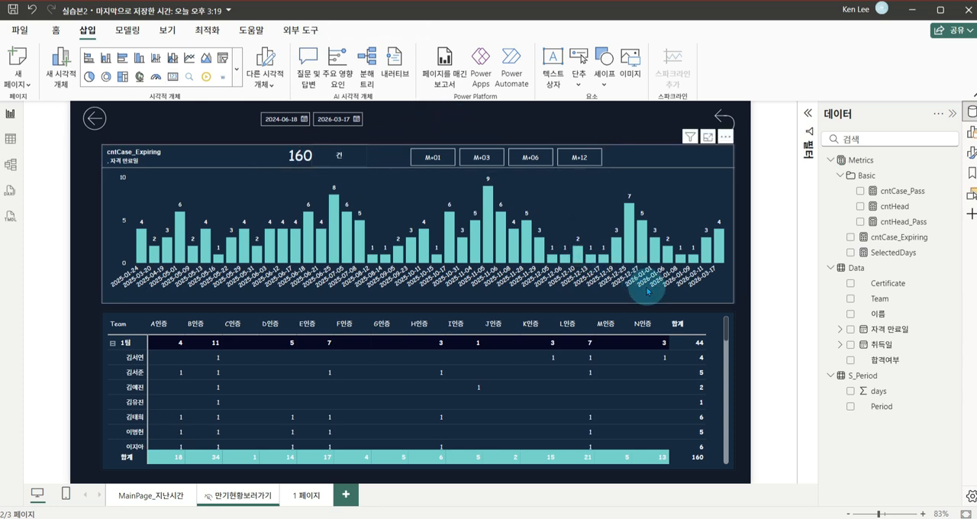
{"action": "left_click", "coordinate": [662, 314]}
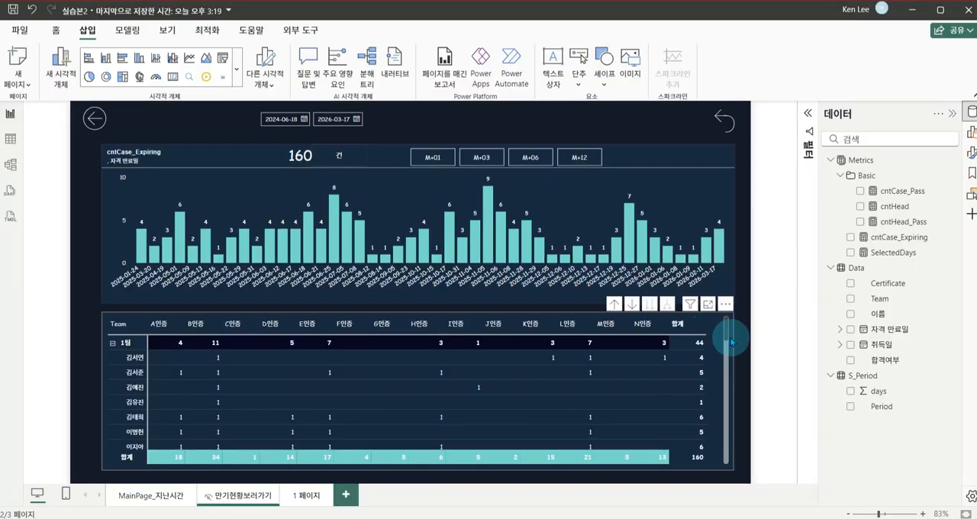
Set the matrix's column grand total (열 총합계) background to turquoise and apply the formatting to its label
{"action": "left_click", "coordinate": [730, 329]}
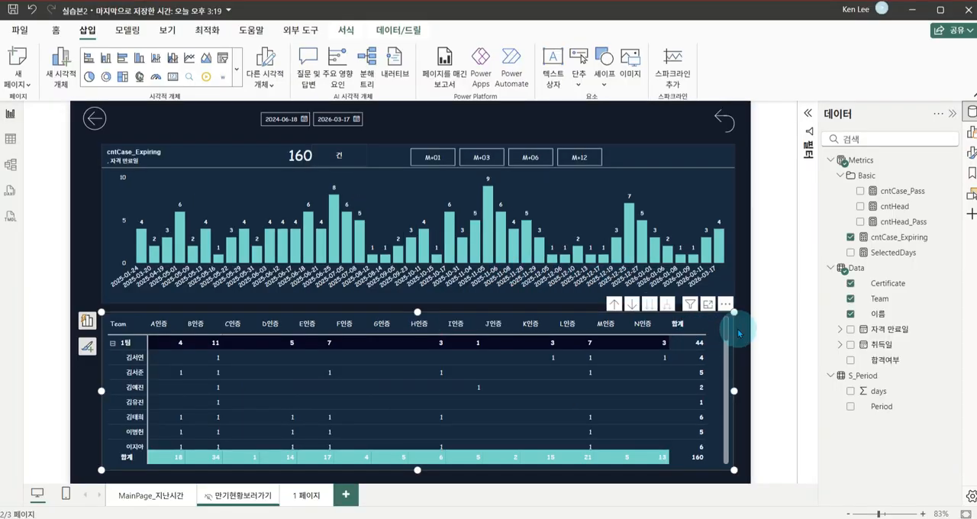
{"action": "left_click", "coordinate": [970, 154]}
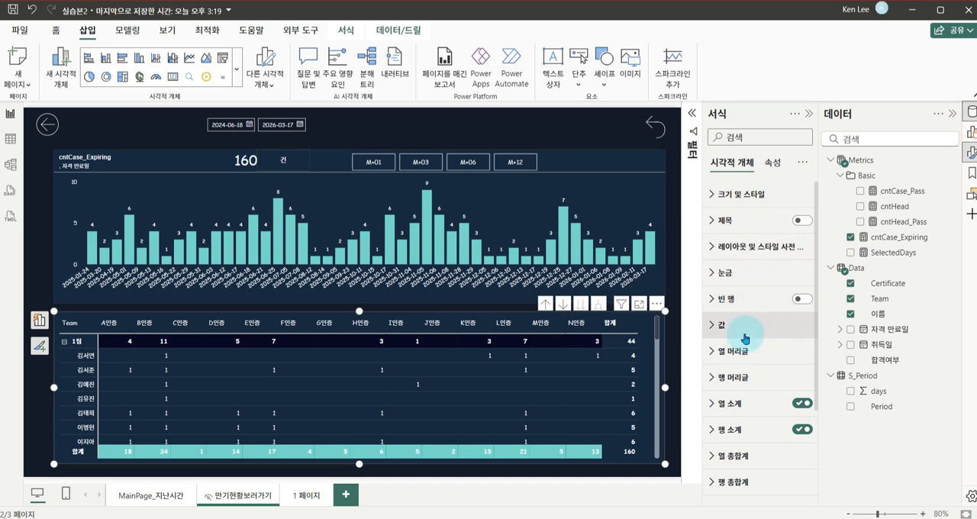
{"action": "scroll", "coordinate": [748, 381], "scroll_direction": "down", "scroll_amount": 3}
{"action": "left_click", "coordinate": [716, 334]}
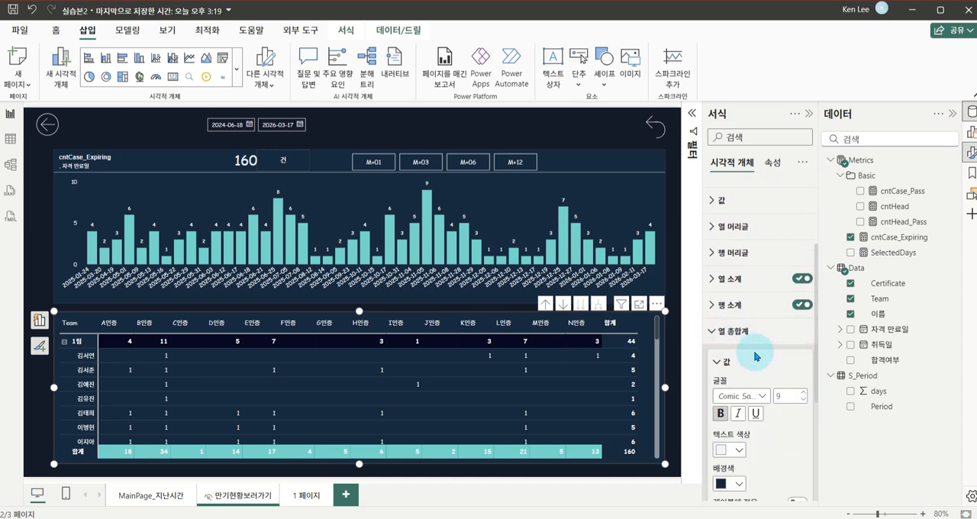
{"action": "scroll", "coordinate": [768, 363], "scroll_direction": "down", "scroll_amount": 3}
{"action": "scroll", "coordinate": [769, 364], "scroll_direction": "down", "scroll_amount": 1}
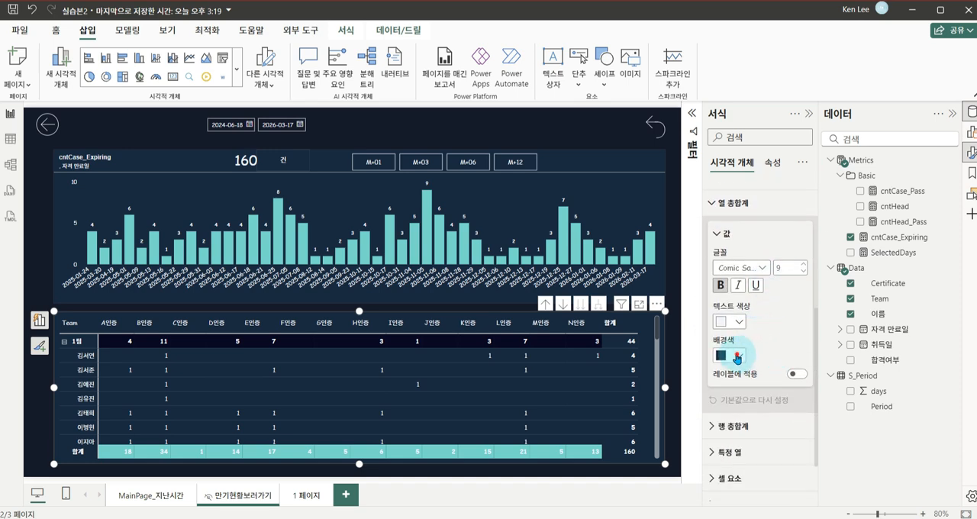
{"action": "left_click", "coordinate": [737, 356]}
{"action": "left_click", "coordinate": [747, 303]}
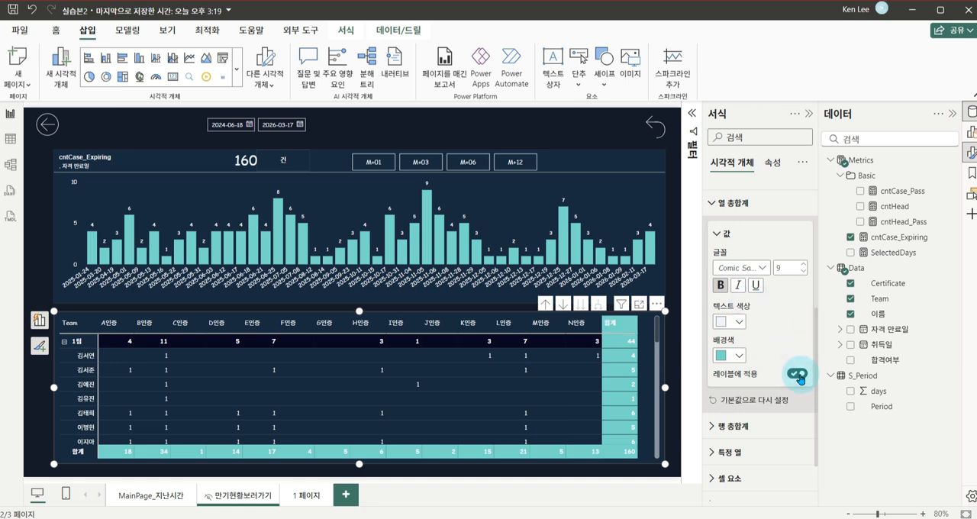
{"action": "left_click", "coordinate": [714, 203]}
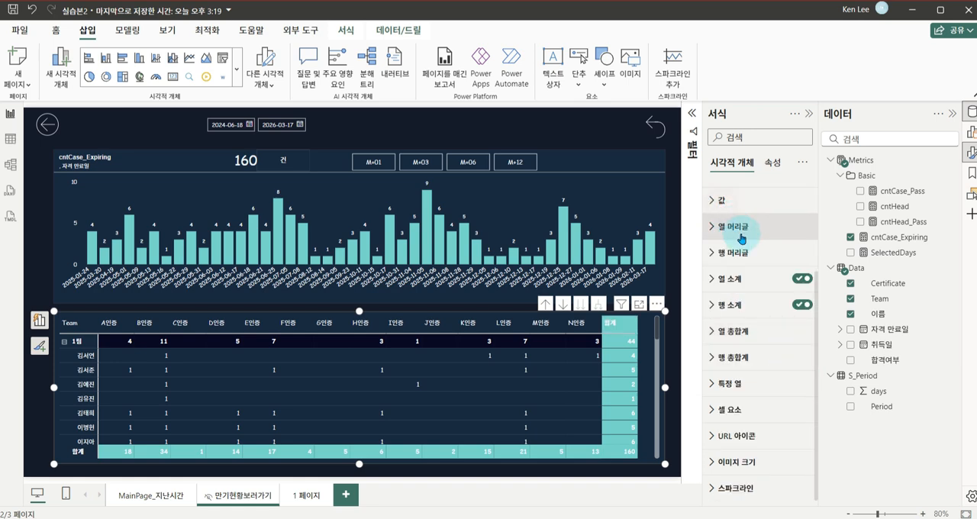
Apply the matrix's row grand total (행 총합계) formatting to its label as well
{"action": "left_click", "coordinate": [715, 358]}
{"action": "scroll", "coordinate": [763, 371], "scroll_direction": "down", "scroll_amount": 3}
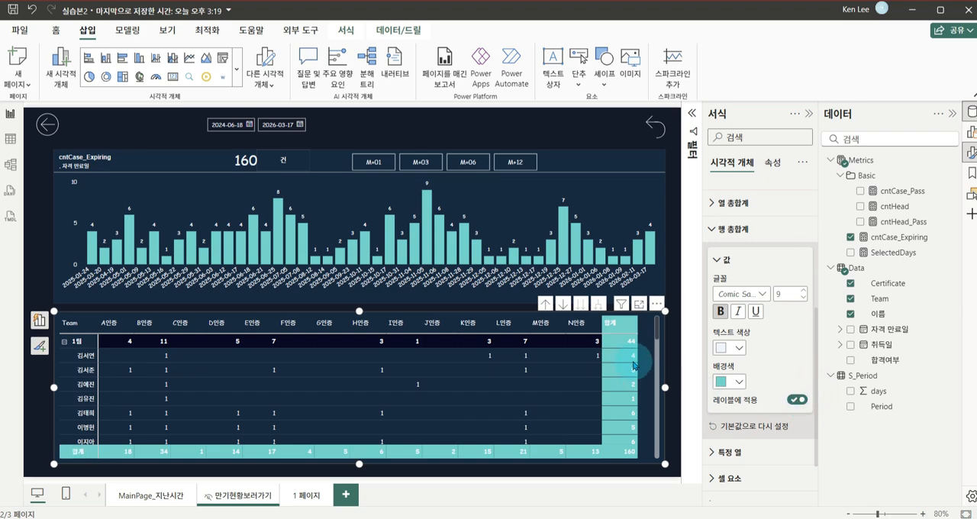
{"action": "left_click", "coordinate": [672, 255]}
{"action": "left_click", "coordinate": [810, 114]}
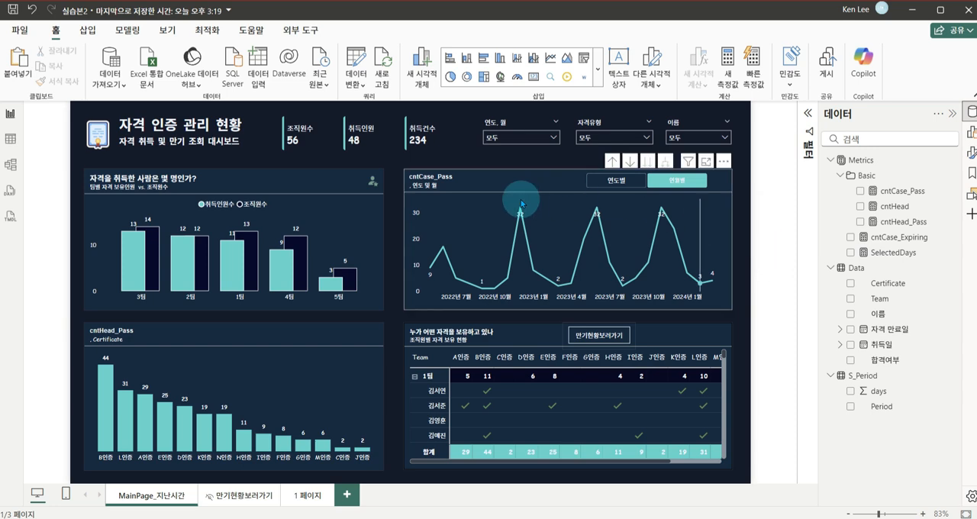
{"action": "left_click", "coordinate": [768, 277]}
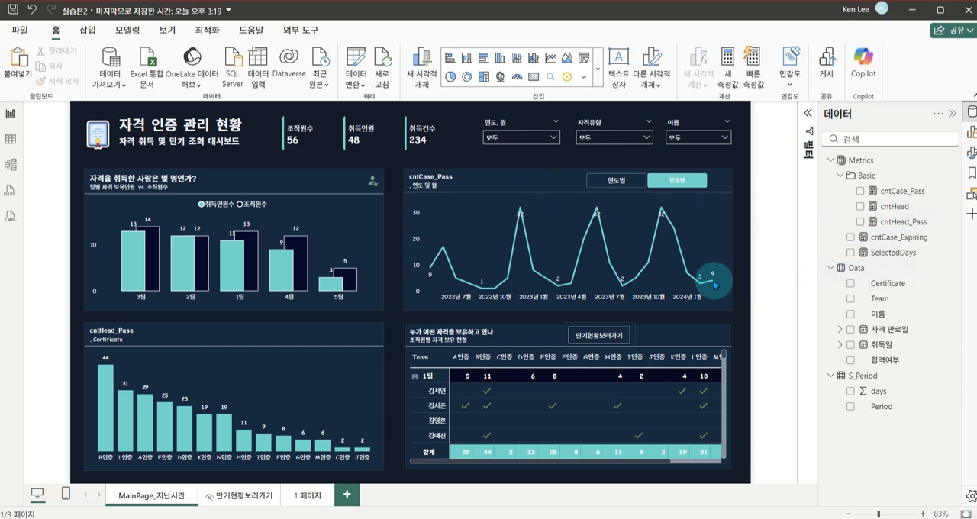
{"action": "left_click", "coordinate": [750, 262]}
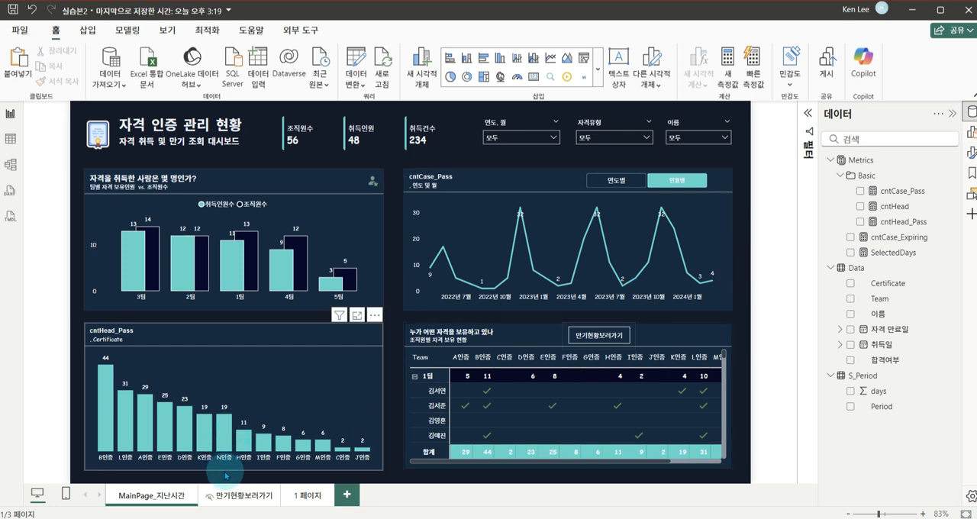